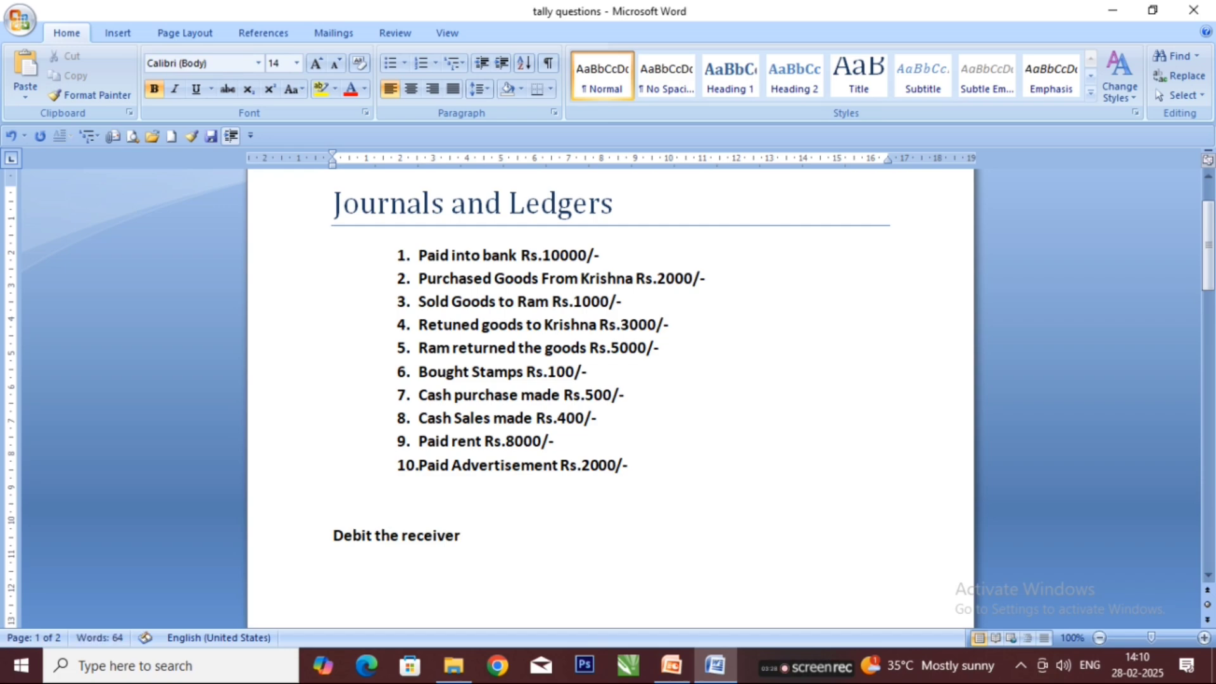
Add the line "Credit the giver" below "Debit the receiver".
{"action": "type", "text": "credit t"}
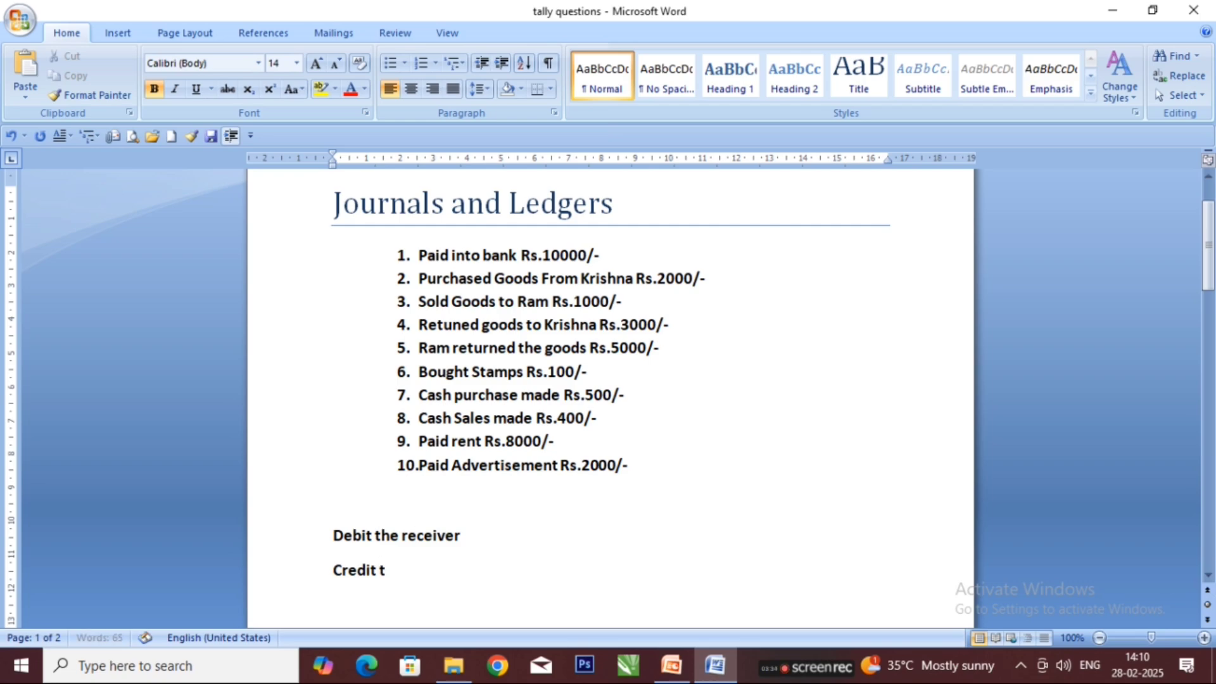
{"action": "type", "text": "he giver"}
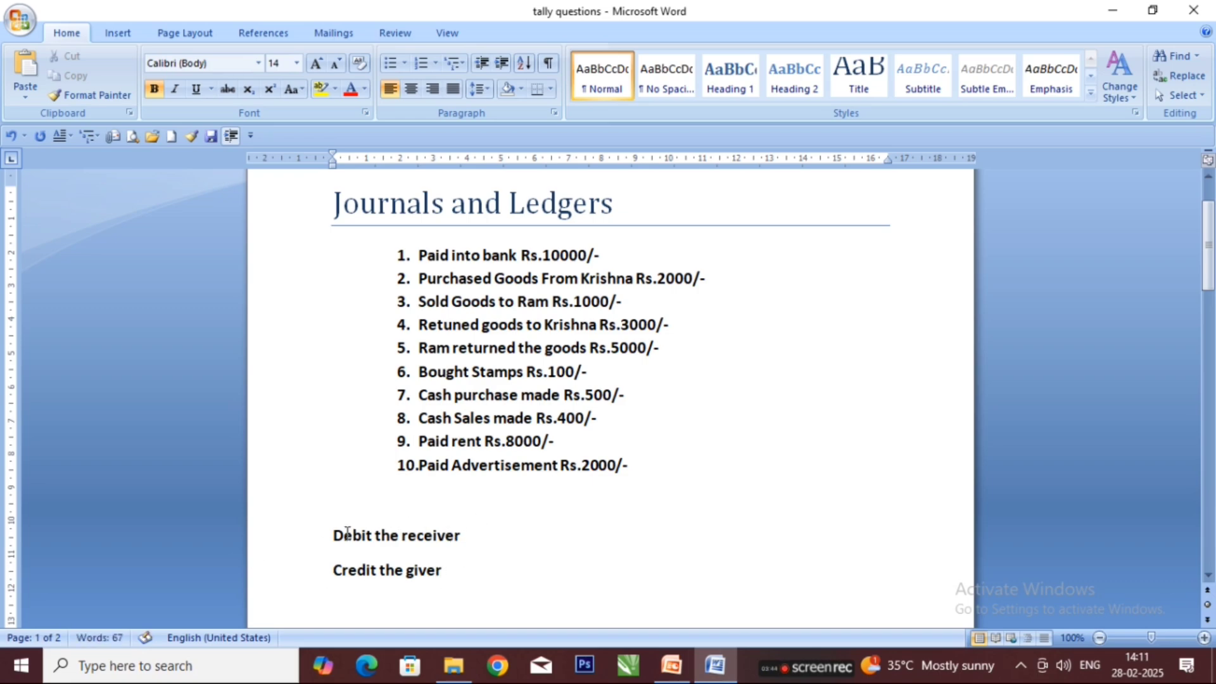
Color the word "receiver" in the debit rule red and enlarge it to 18 pt.
{"action": "left_click_drag", "start_coordinate": [478, 538], "coordinate": [405, 539]}
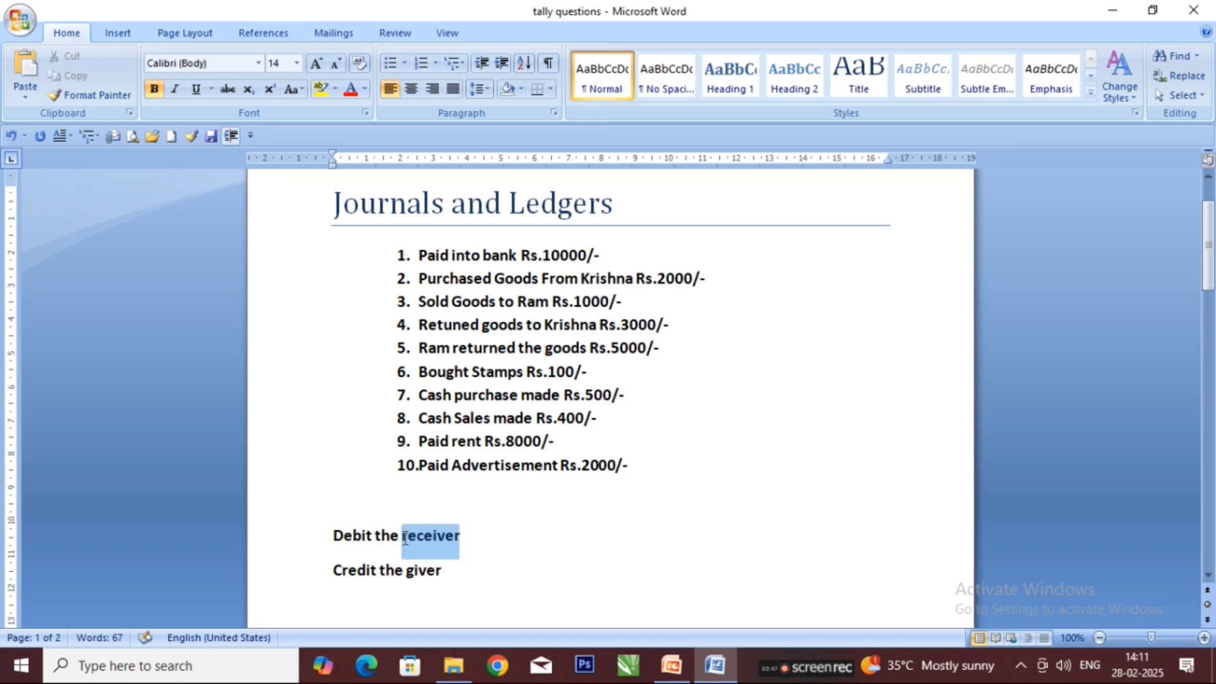
{"action": "left_click", "coordinate": [364, 89]}
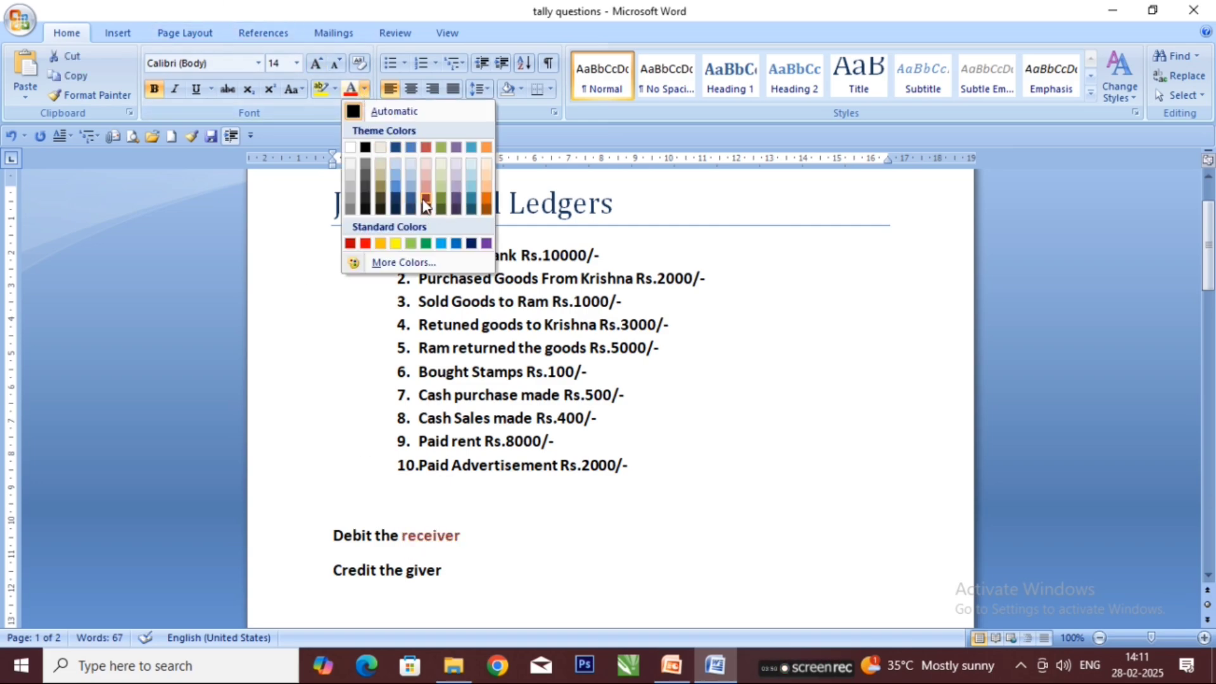
{"action": "left_click", "coordinate": [366, 243]}
{"action": "left_click", "coordinate": [316, 63]}
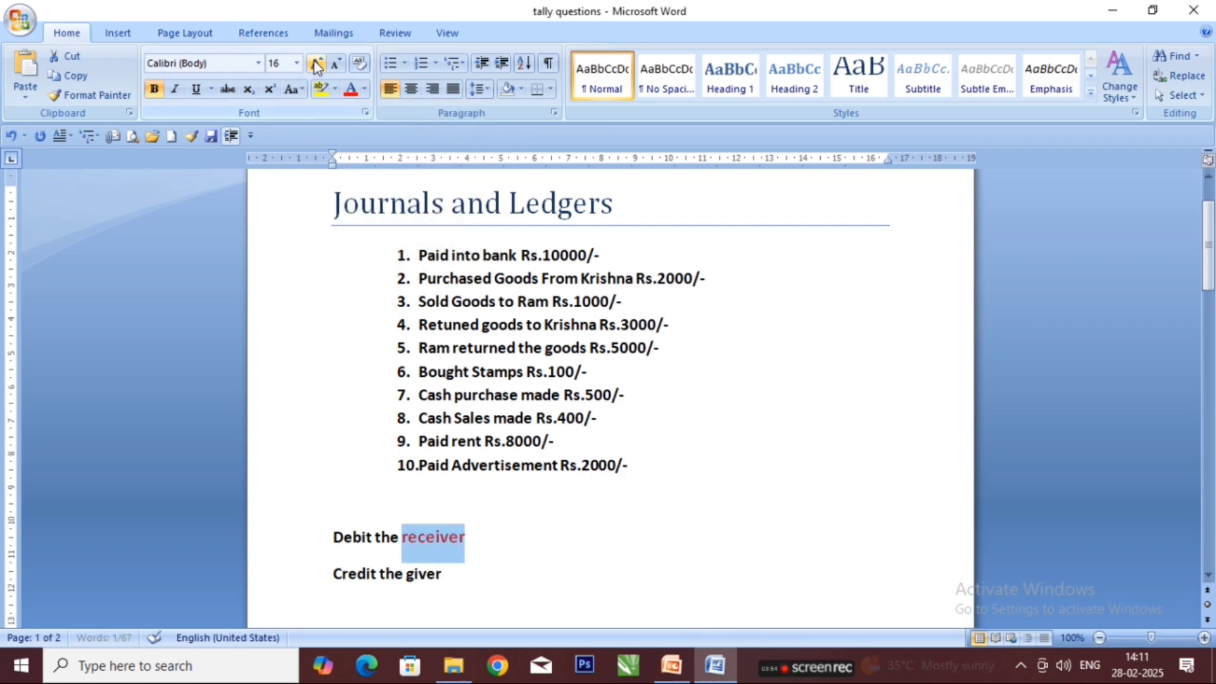
{"action": "left_click", "coordinate": [317, 63]}
Color the word "giver" in the credit rule red and enlarge it to 18 pt.
{"action": "left_click_drag", "start_coordinate": [443, 581], "coordinate": [406, 580]}
{"action": "left_click", "coordinate": [350, 89]}
{"action": "left_click", "coordinate": [316, 62]}
{"action": "left_click", "coordinate": [317, 62]}
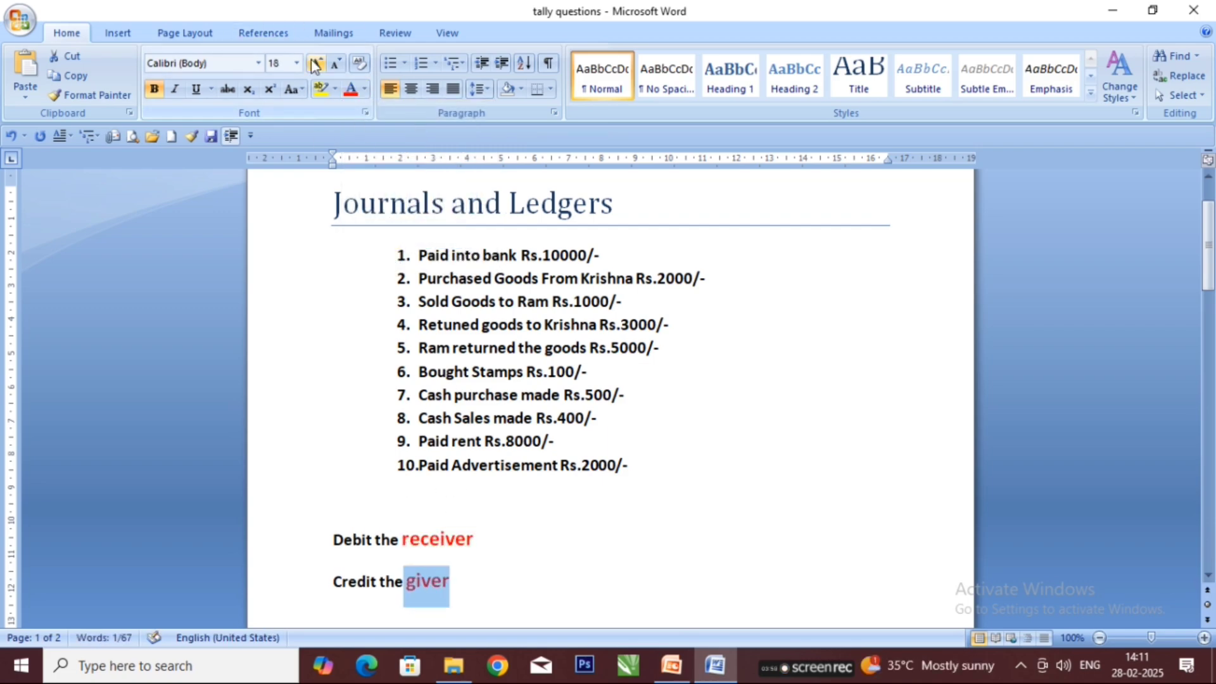
{"action": "left_click", "coordinate": [434, 595]}
Left-align the JOURNAL ENTRY heading, remove empty lines above it, and keep it directly above the table on page 2.
{"action": "scroll", "coordinate": [434, 595], "scroll_direction": "up", "scroll_amount": 1}
{"action": "left_click", "coordinate": [451, 307]}
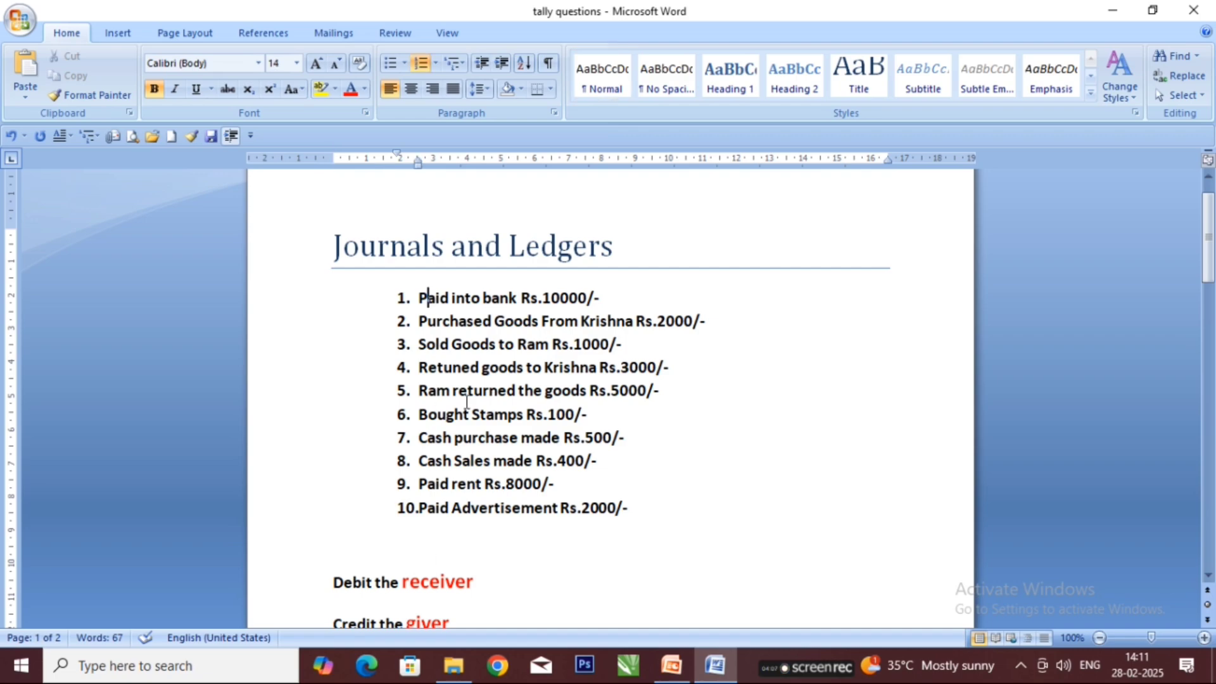
{"action": "scroll", "coordinate": [462, 418], "scroll_direction": "down", "scroll_amount": 10}
{"action": "scroll", "coordinate": [464, 418], "scroll_direction": "down", "scroll_amount": 10}
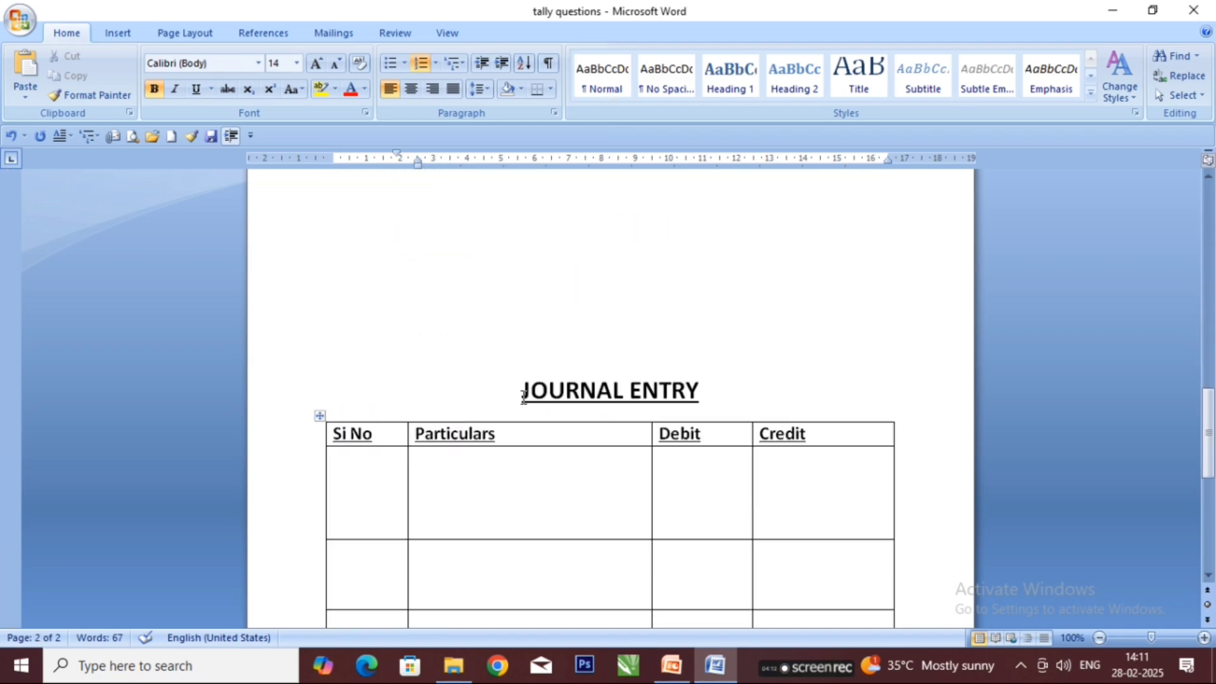
{"action": "left_click", "coordinate": [520, 391]}
{"action": "key", "text": "BackSpace"}
{"action": "key", "text": "BackSpace"}
{"action": "key", "text": "BackSpace"}
{"action": "key", "text": "BackSpace"}
{"action": "key", "text": "BackSpace"}
{"action": "key", "text": "BackSpace"}
{"action": "key", "text": "BackSpace"}
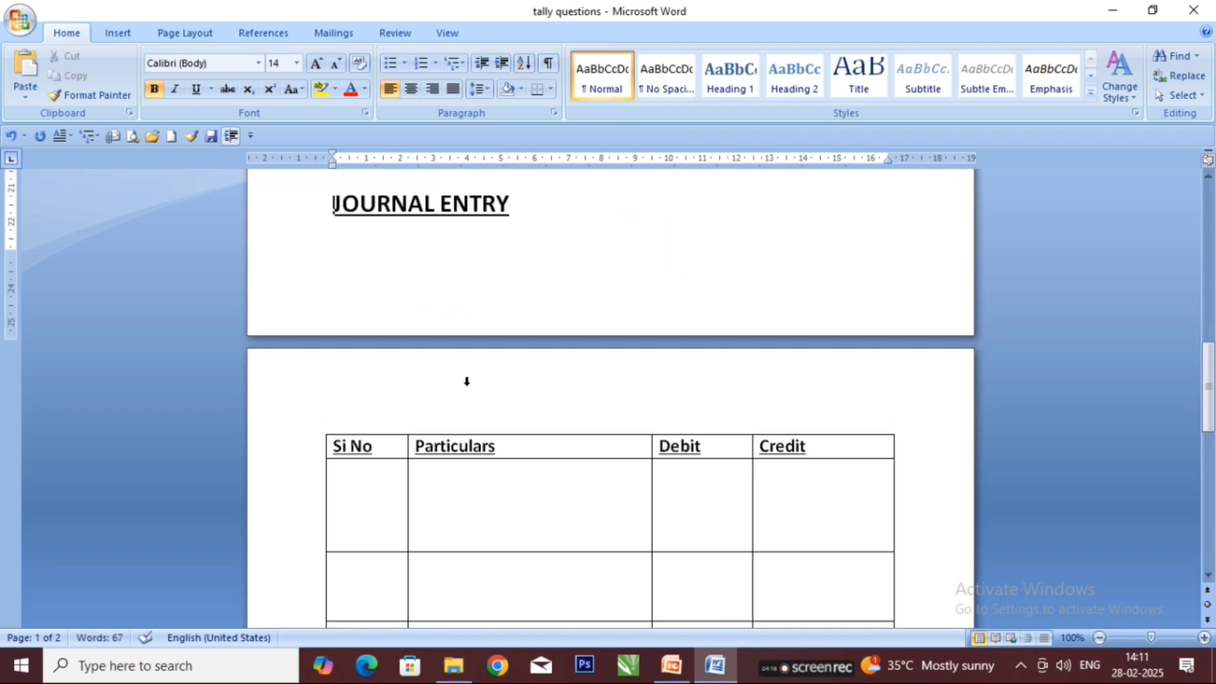
{"action": "key", "text": "Return"}
{"action": "scroll", "coordinate": [577, 437], "scroll_direction": "down", "scroll_amount": 1}
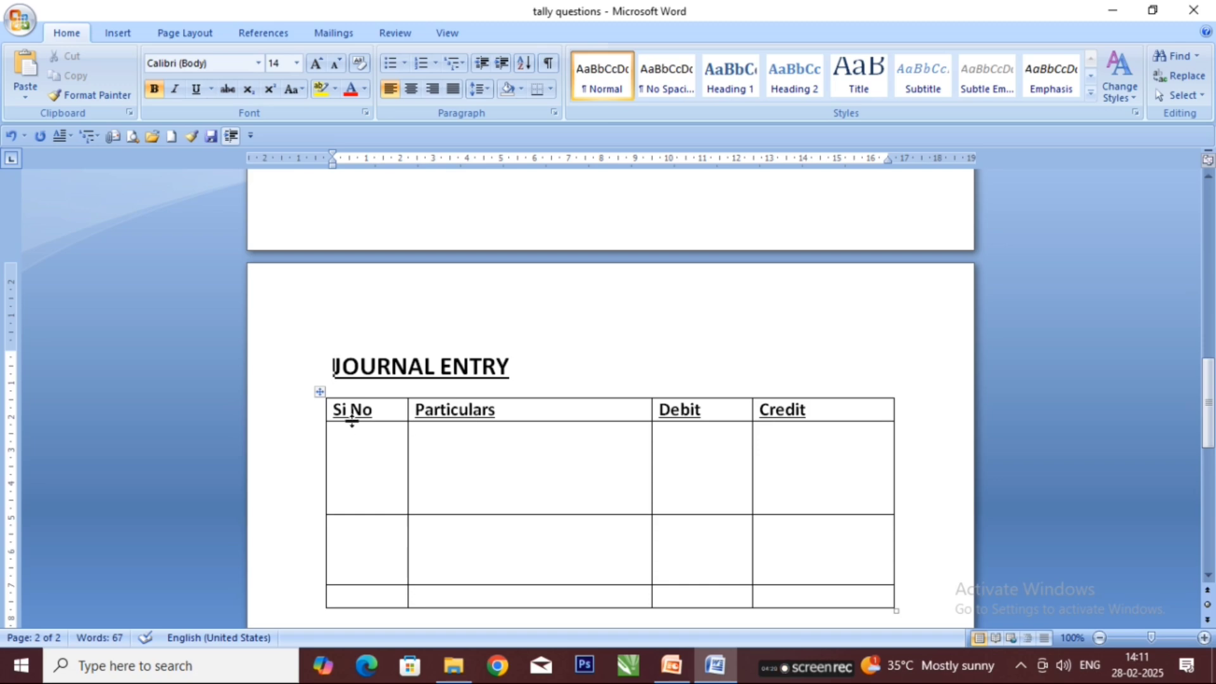
Number the first journal row 1 and enter the lines "By dr" and "To cr" under Particulars, leaving gaps for the account names.
{"action": "left_click", "coordinate": [475, 434]}
{"action": "key", "text": "Tab"}
{"action": "left_click", "coordinate": [774, 439]}
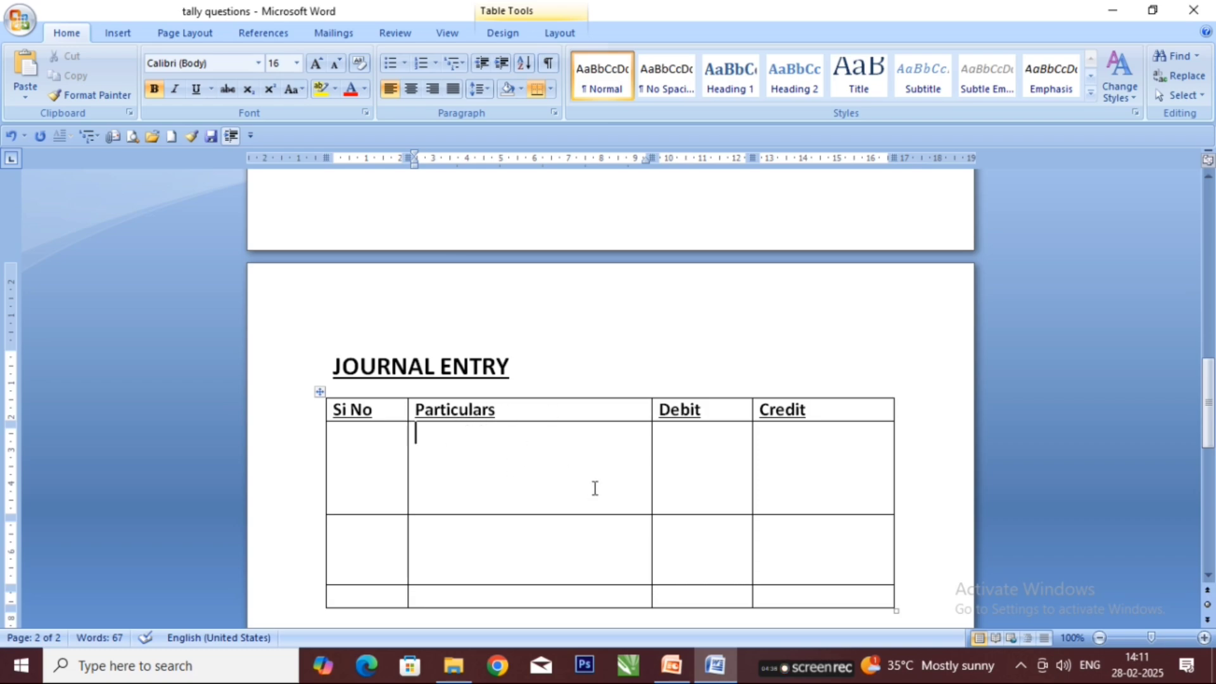
{"action": "left_click", "coordinate": [804, 458]}
{"action": "left_click", "coordinate": [446, 440]}
{"action": "left_click", "coordinate": [363, 437]}
{"action": "type", "text": "1"}
{"action": "left_click", "coordinate": [428, 447]}
{"action": "type", "text": "By"}
{"action": "key", "text": "Tab"}
{"action": "left_click", "coordinate": [631, 443]}
{"action": "type", "text": "d"}
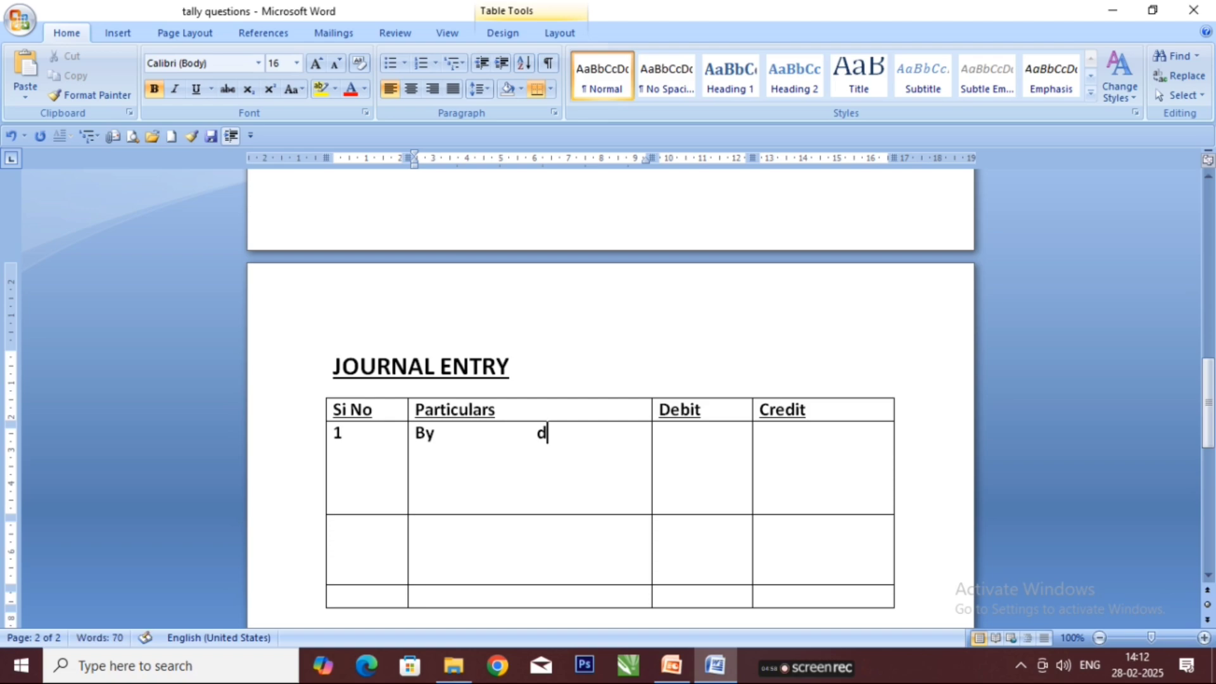
{"action": "type", "text": "r"}
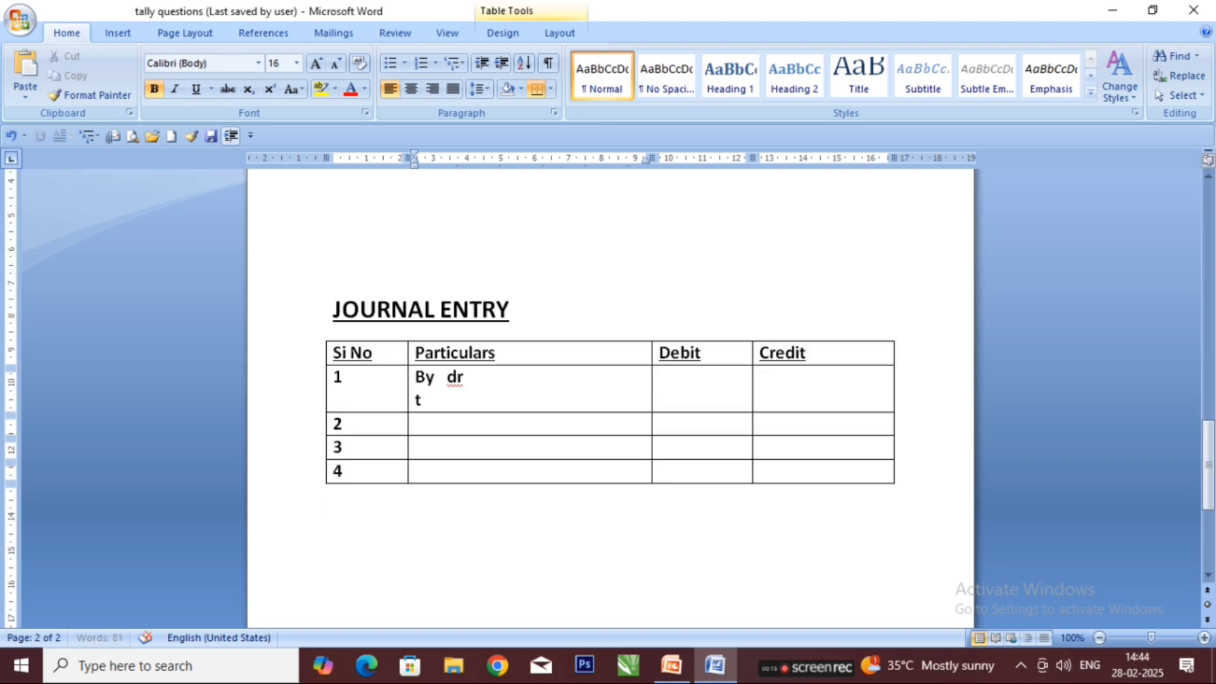
{"action": "type", "text": "o   cr"}
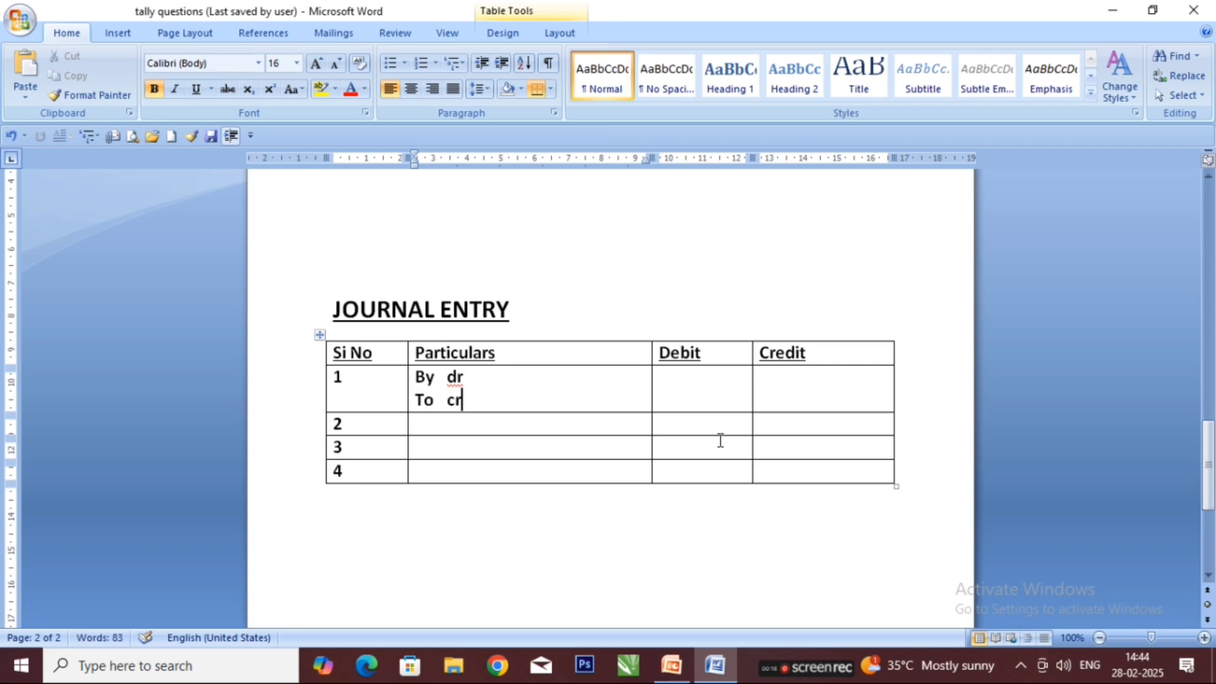
Examine the bank transaction in item 1 against the "Debit the receiver" and "Credit the giver" rules.
{"action": "scroll", "coordinate": [458, 400], "scroll_direction": "up", "scroll_amount": 15}
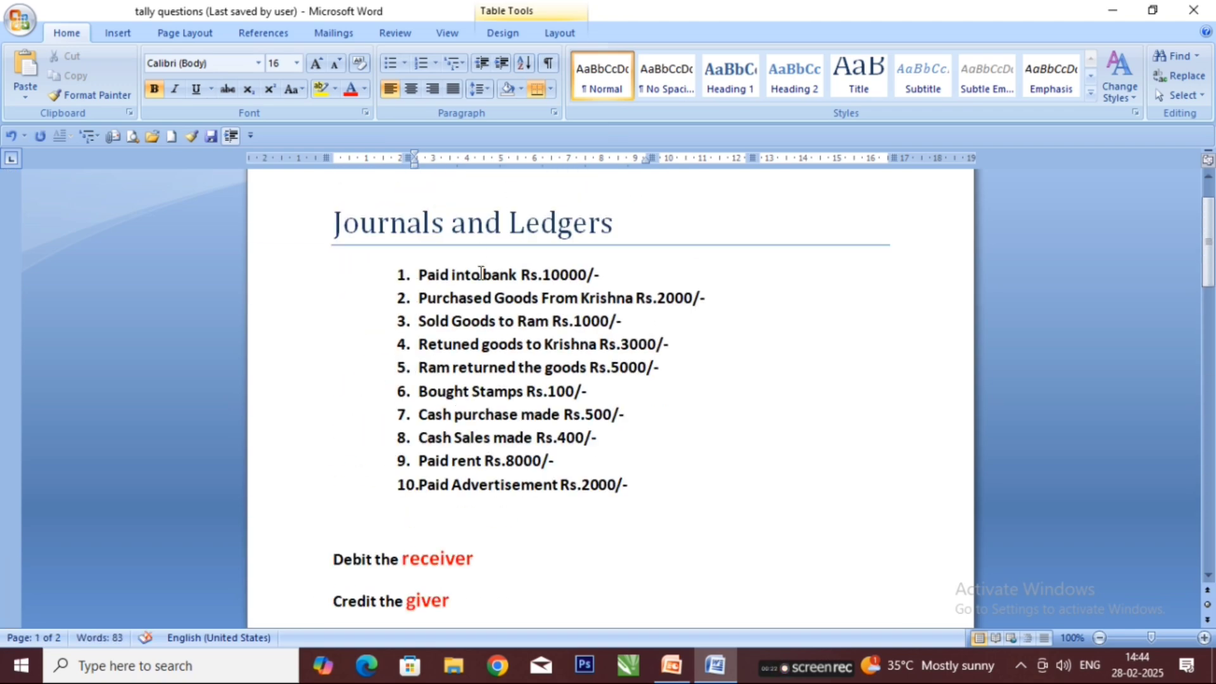
{"action": "left_click", "coordinate": [481, 273]}
{"action": "left_click_drag", "start_coordinate": [520, 274], "coordinate": [480, 275]}
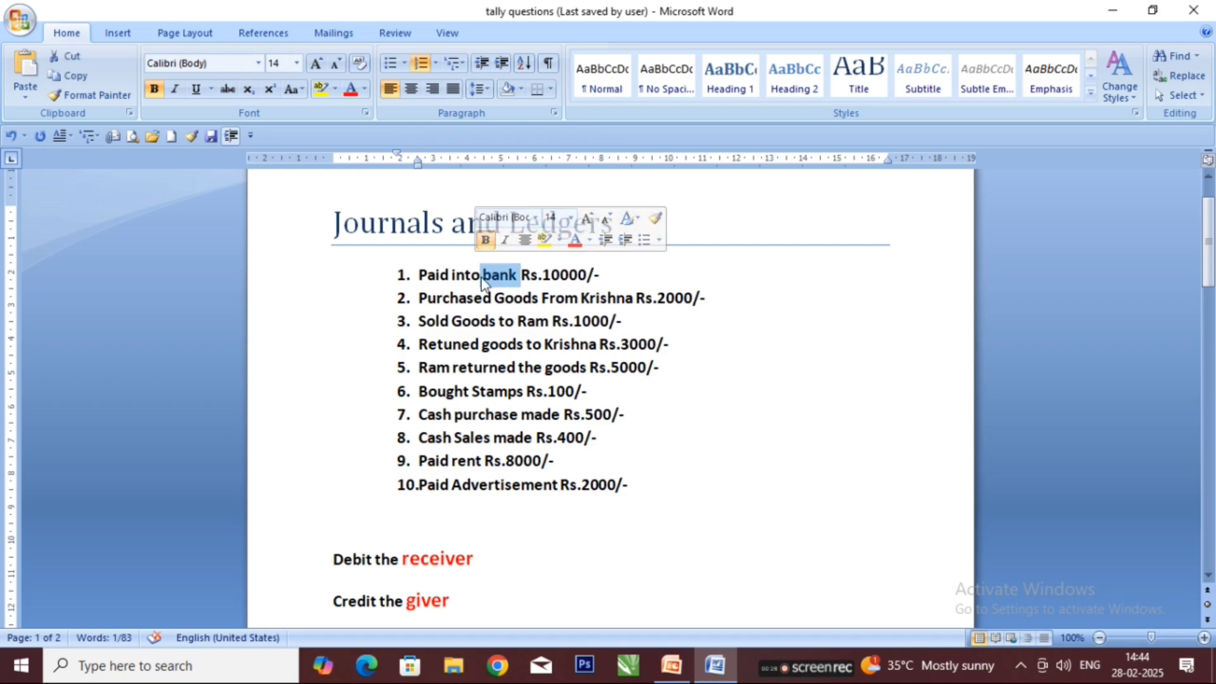
{"action": "left_click", "coordinate": [492, 276]}
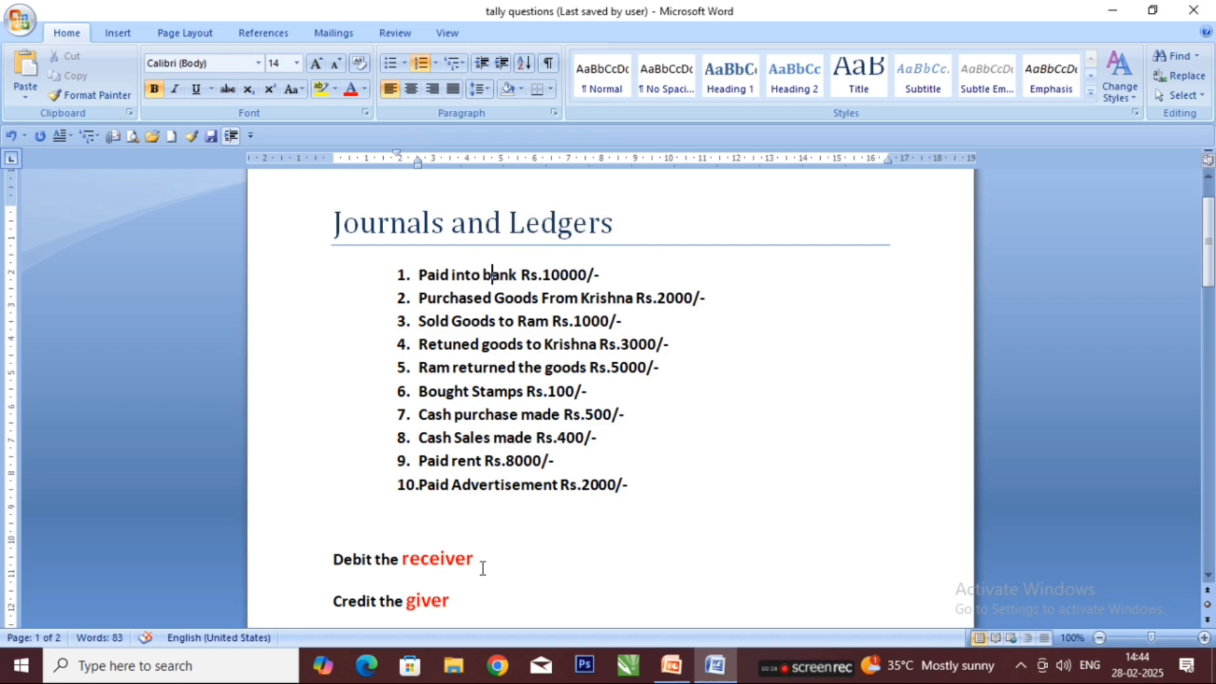
{"action": "left_click_drag", "start_coordinate": [483, 568], "coordinate": [403, 561]}
{"action": "left_click_drag", "start_coordinate": [462, 605], "coordinate": [409, 602]}
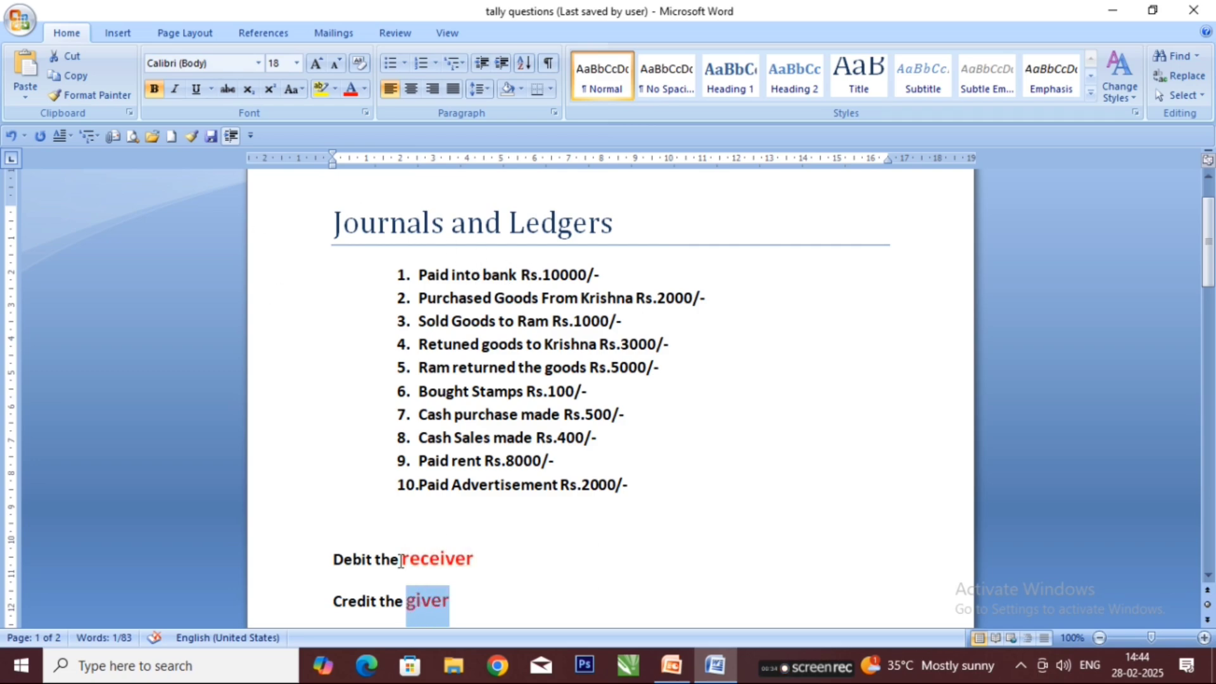
{"action": "left_click_drag", "start_coordinate": [400, 561], "coordinate": [477, 564]}
{"action": "left_click", "coordinate": [477, 560]}
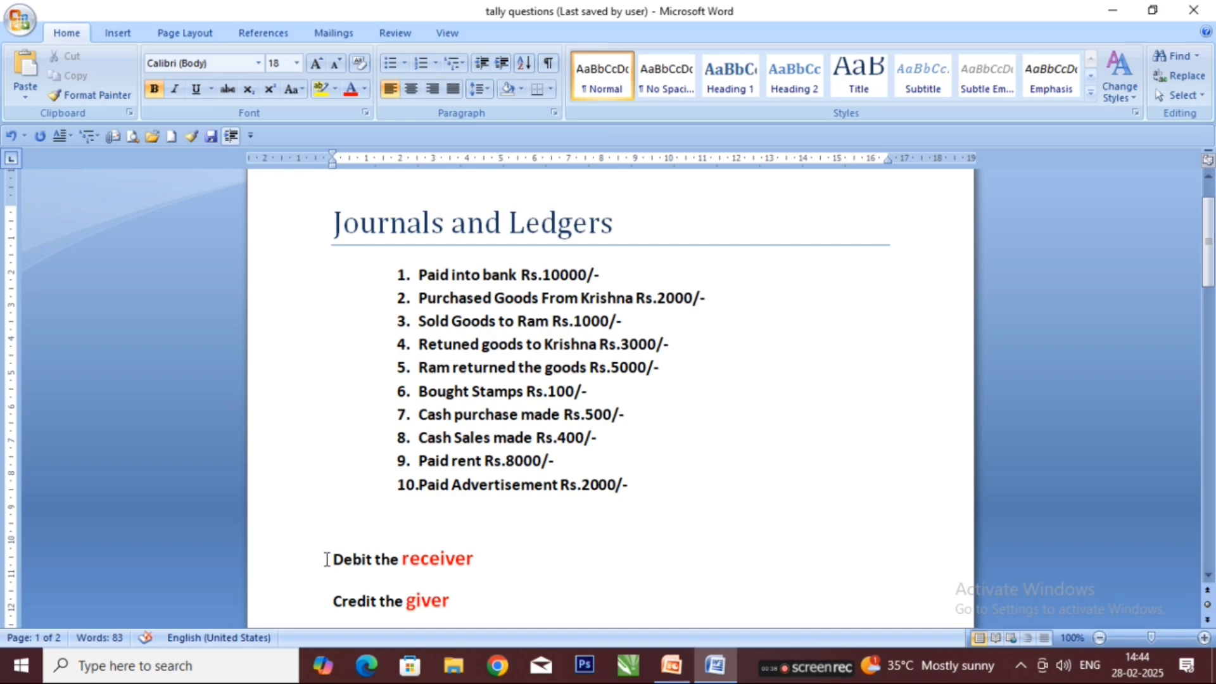
{"action": "left_click_drag", "start_coordinate": [327, 559], "coordinate": [372, 560]}
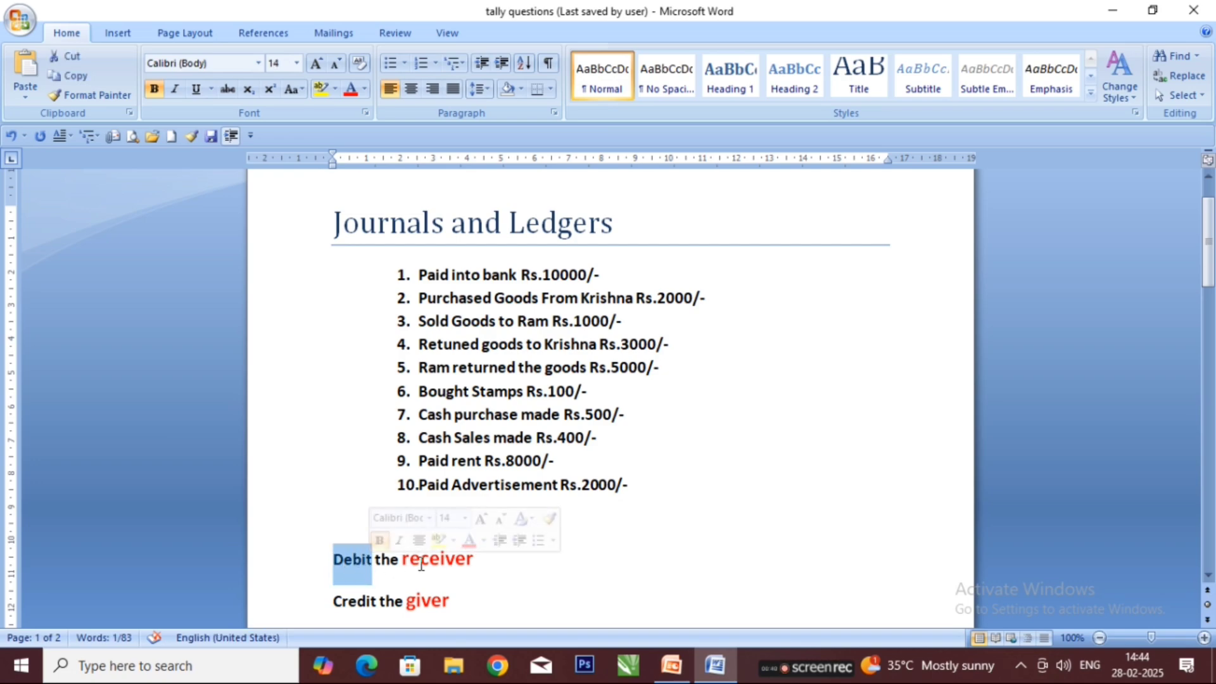
{"action": "left_click_drag", "start_coordinate": [404, 560], "coordinate": [488, 565]}
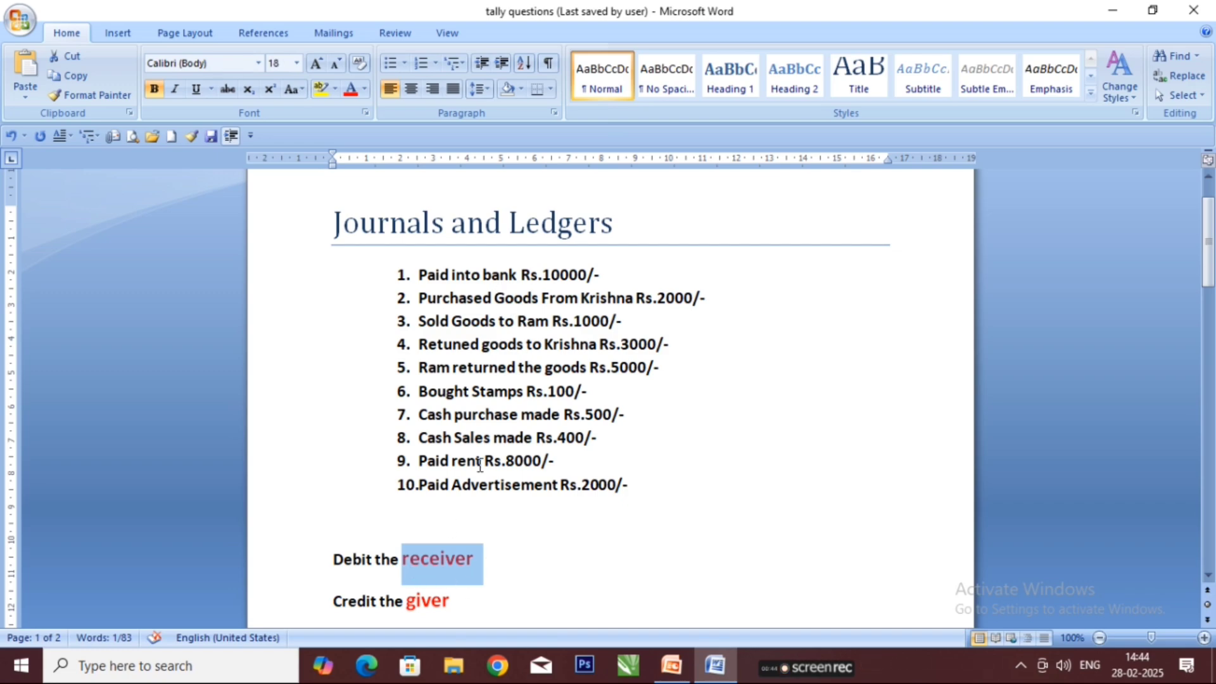
Insert "Bank" as the debited account in the By line of journal row 1.
{"action": "scroll", "coordinate": [480, 466], "scroll_direction": "down", "scroll_amount": 15}
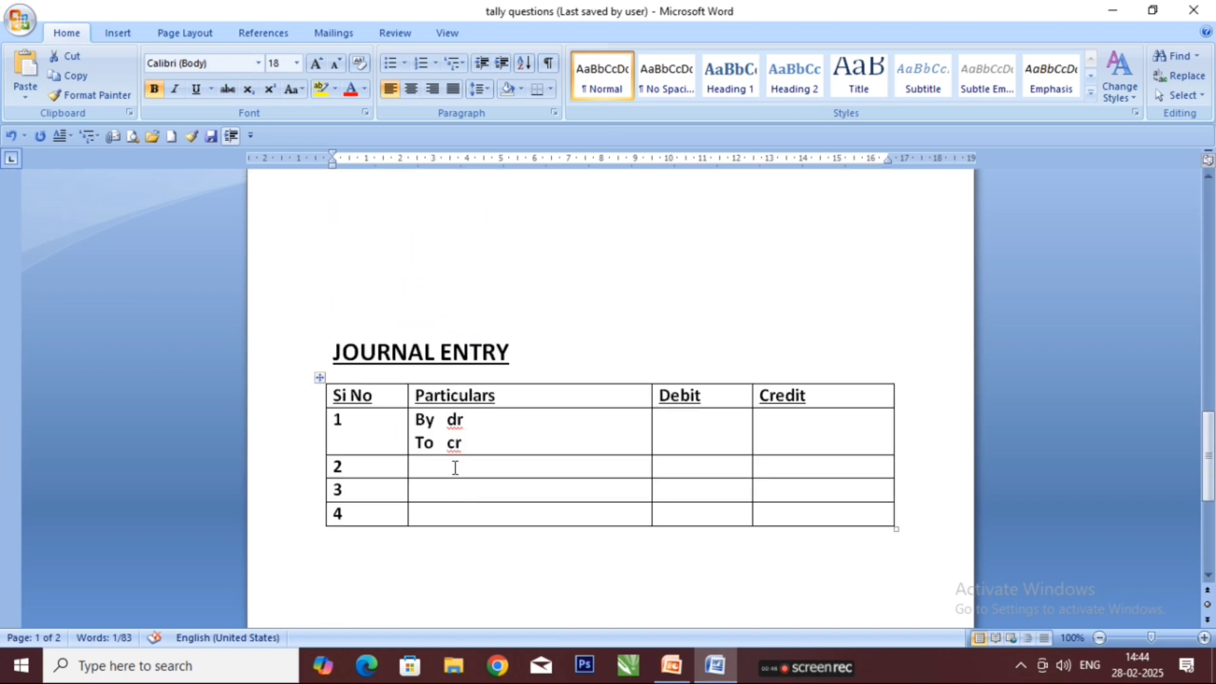
{"action": "left_click", "coordinate": [443, 422]}
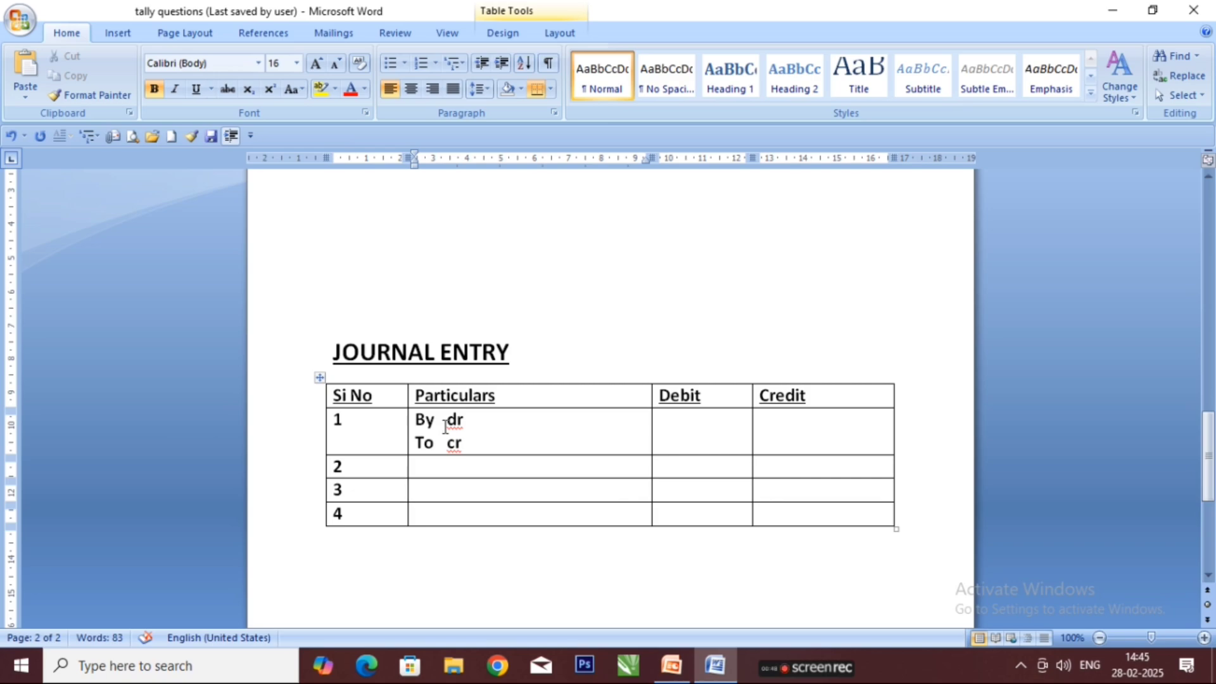
{"action": "type", "text": "Bank"}
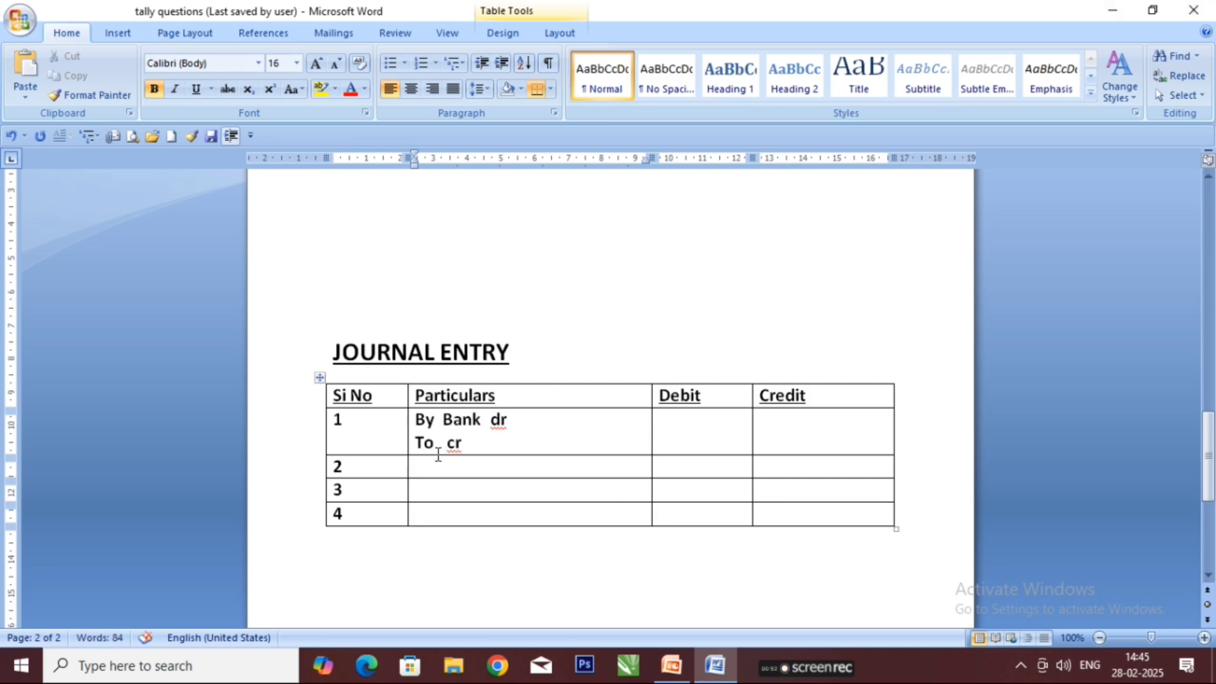
Check the "Credit the giver" rule and insert "cash" as the credited account in the To line of journal row 1.
{"action": "scroll", "coordinate": [440, 447], "scroll_direction": "up", "scroll_amount": 15}
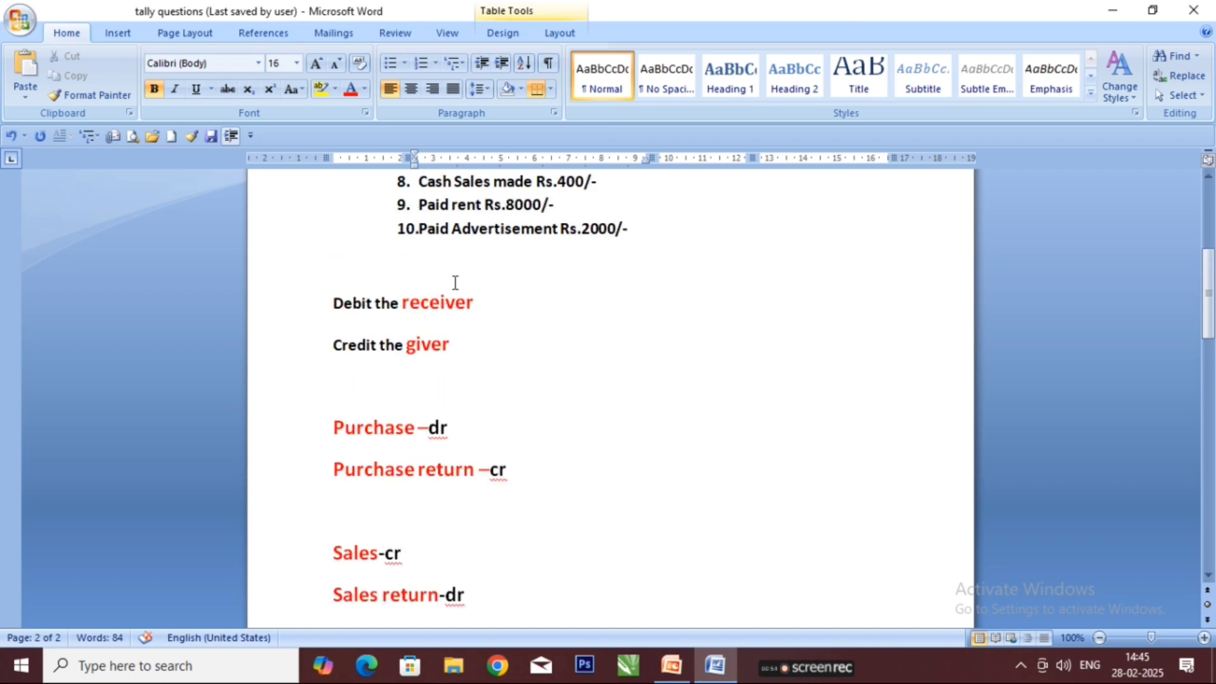
{"action": "scroll", "coordinate": [457, 254], "scroll_direction": "up", "scroll_amount": 3}
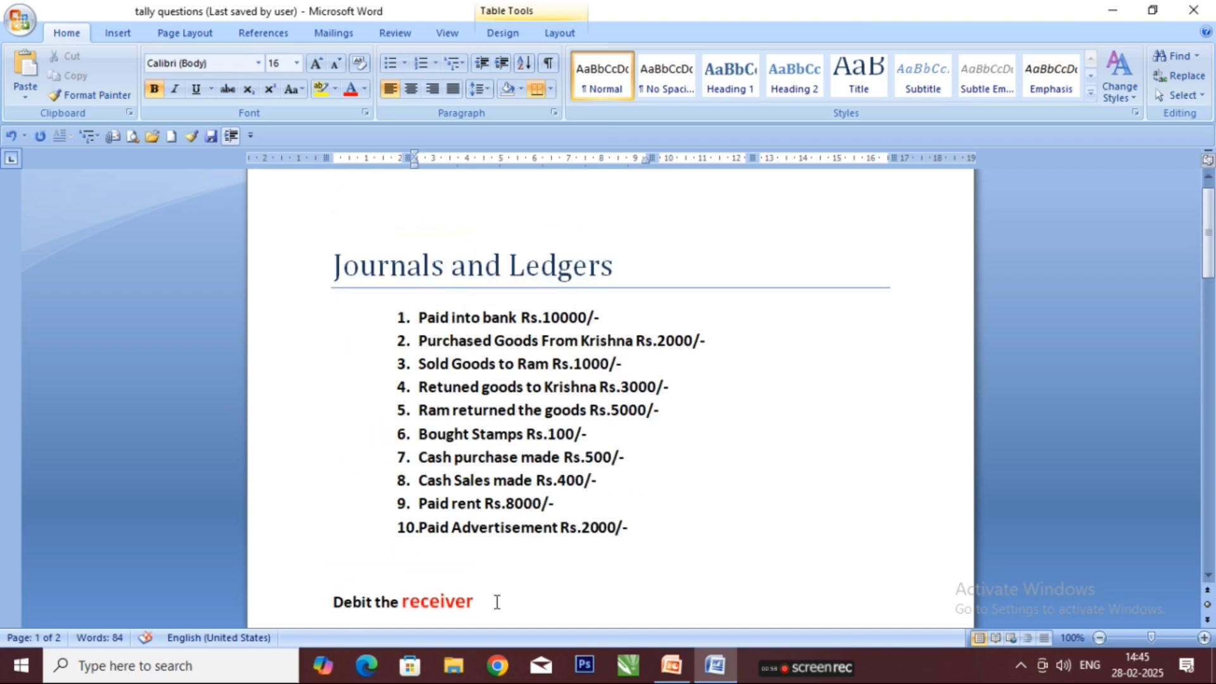
{"action": "scroll", "coordinate": [464, 581], "scroll_direction": "down", "scroll_amount": 2}
{"action": "left_click_drag", "start_coordinate": [451, 561], "coordinate": [331, 561]}
{"action": "scroll", "coordinate": [439, 550], "scroll_direction": "down", "scroll_amount": 8}
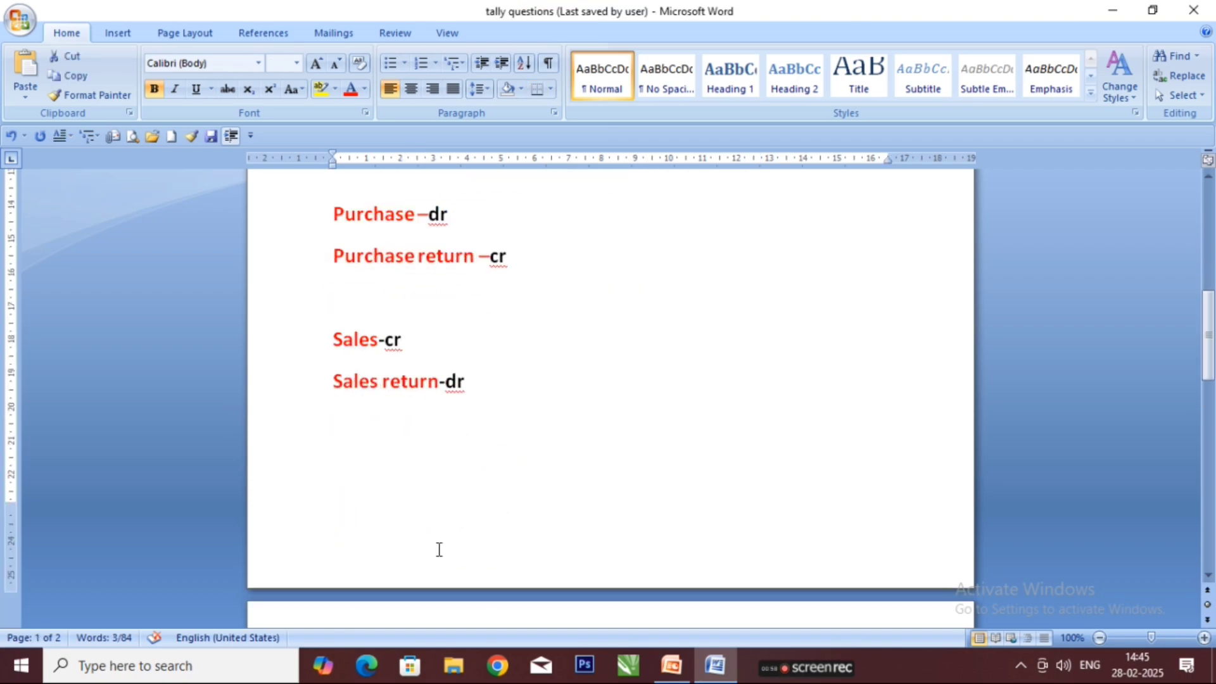
{"action": "scroll", "coordinate": [458, 389], "scroll_direction": "up", "scroll_amount": 5}
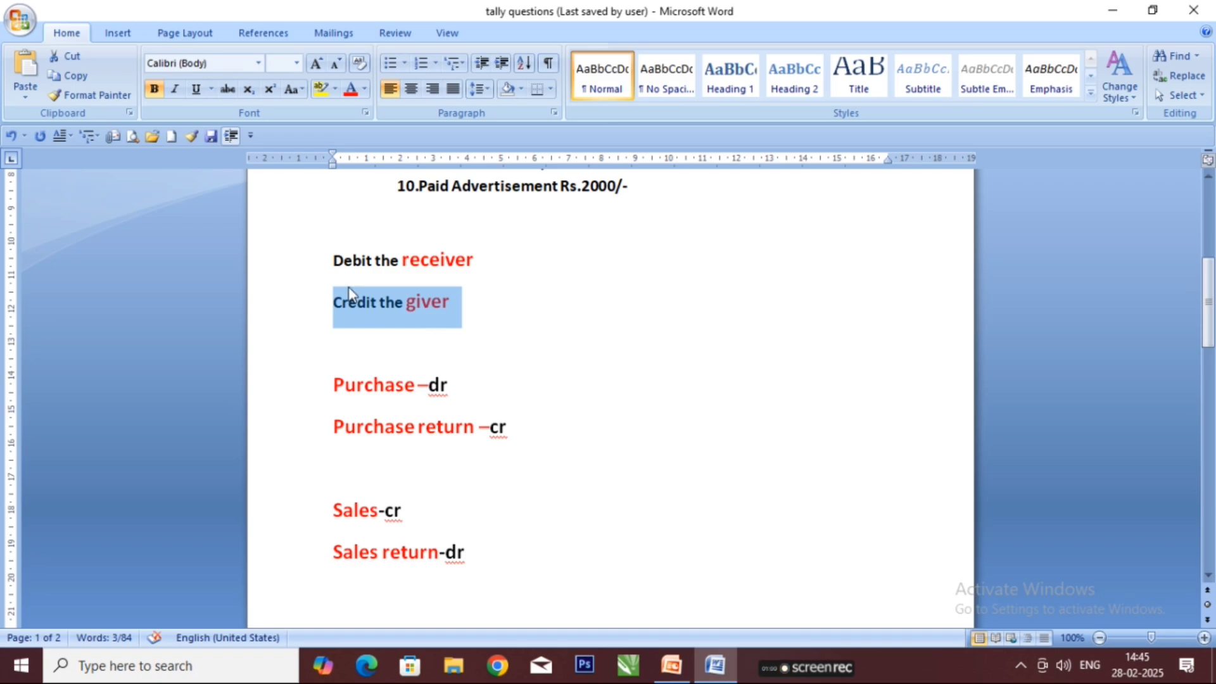
{"action": "scroll", "coordinate": [428, 342], "scroll_direction": "down", "scroll_amount": 15}
{"action": "scroll", "coordinate": [435, 396], "scroll_direction": "down", "scroll_amount": 3}
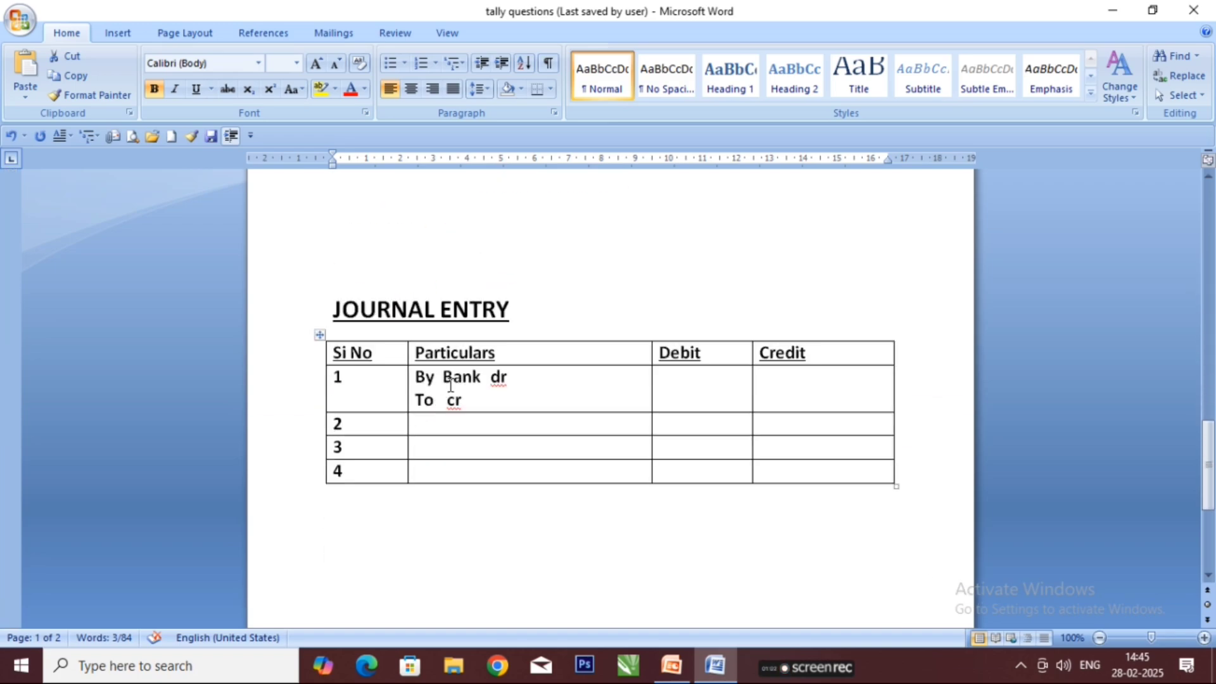
{"action": "left_click", "coordinate": [443, 401]}
{"action": "type", "text": "cas"}
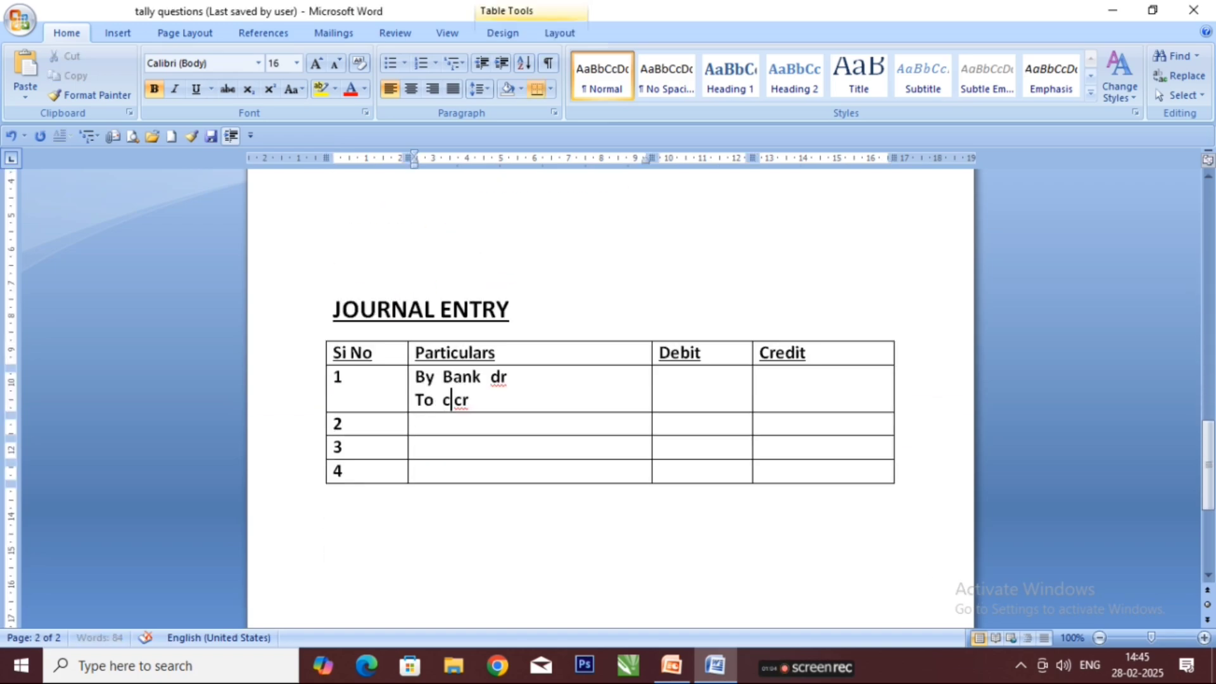
{"action": "type", "text": "h"}
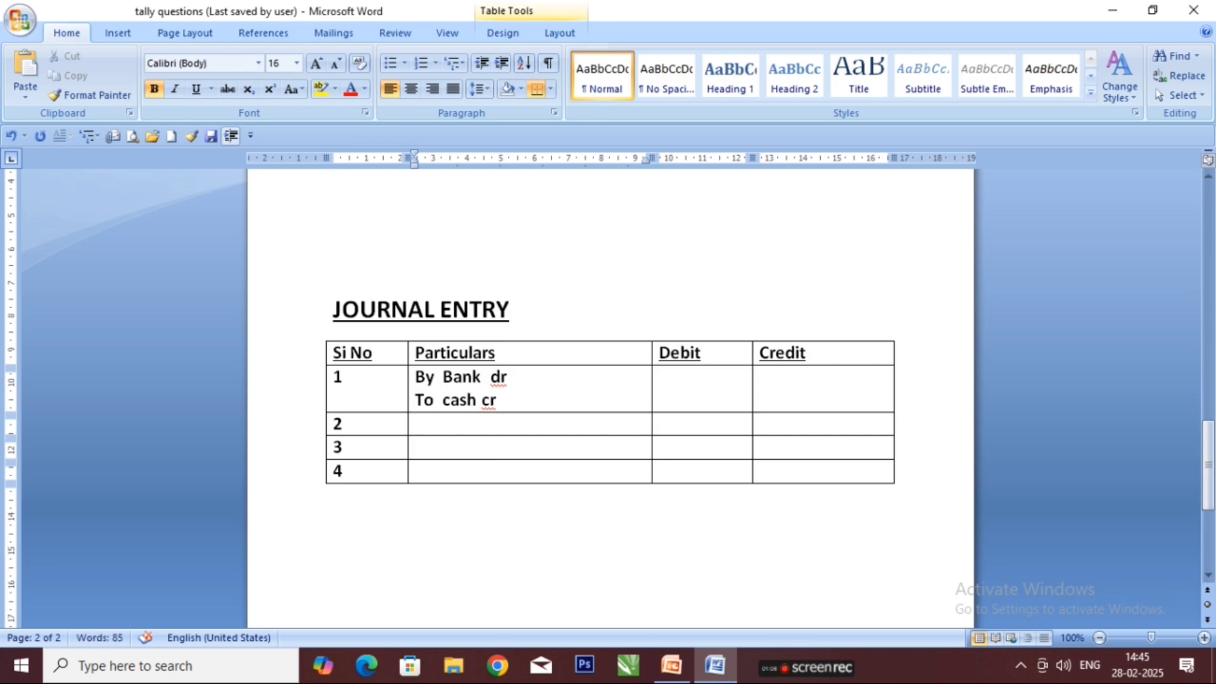
Enter 10000 as the debit beside the Bank line and 10000 as the credit beside the cash line.
{"action": "left_click", "coordinate": [676, 378]}
{"action": "type", "text": "10000"}
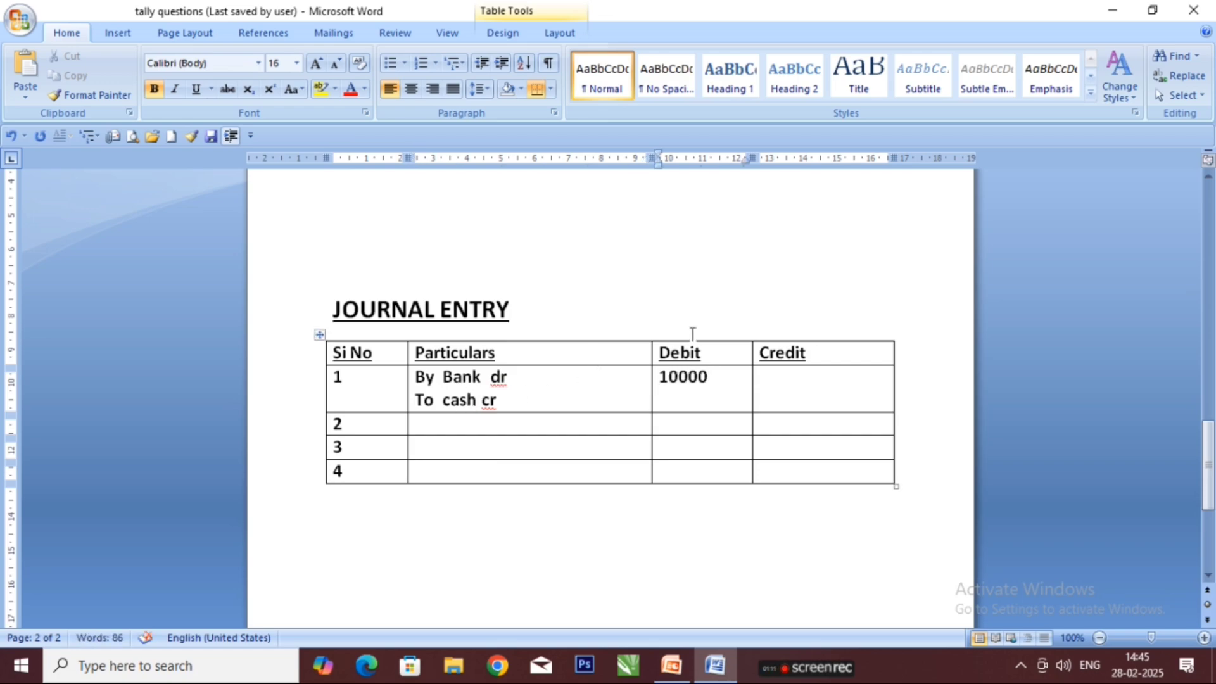
{"action": "left_click", "coordinate": [779, 379]}
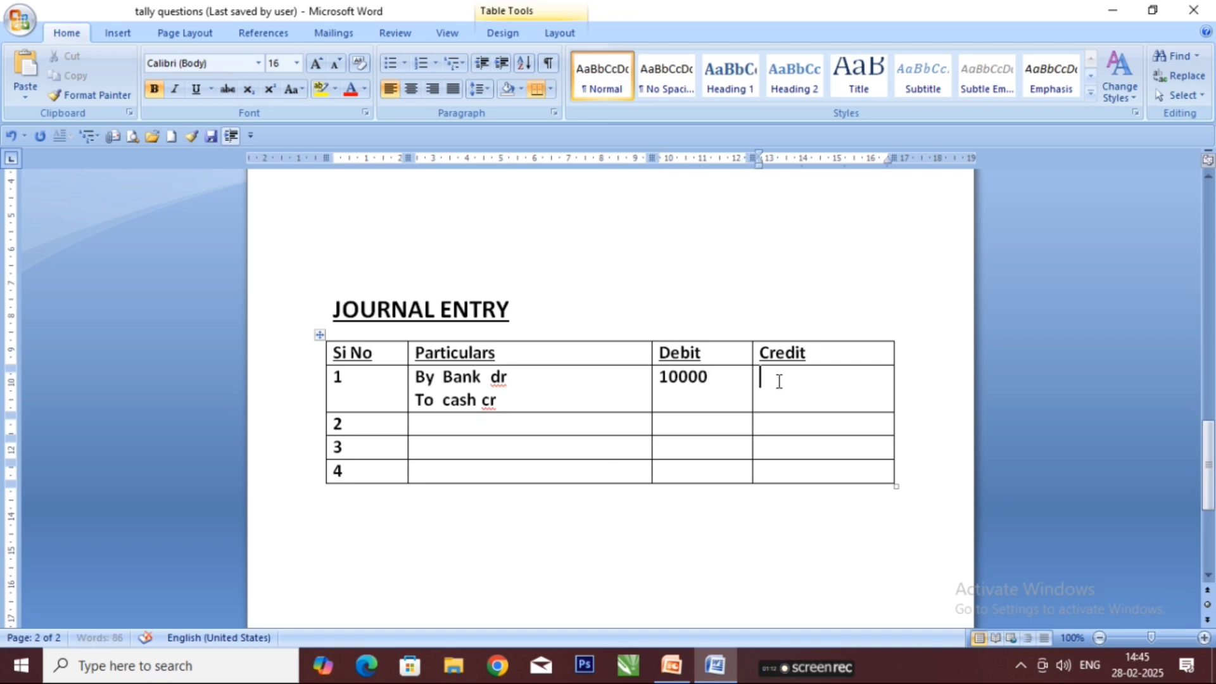
{"action": "key", "text": "Return"}
{"action": "type", "text": "10000"}
{"action": "left_click_drag", "start_coordinate": [501, 403], "coordinate": [789, 403]}
Add the narration "[being paid into bank]" below the To cash line in journal row 1.
{"action": "left_click", "coordinate": [532, 399]}
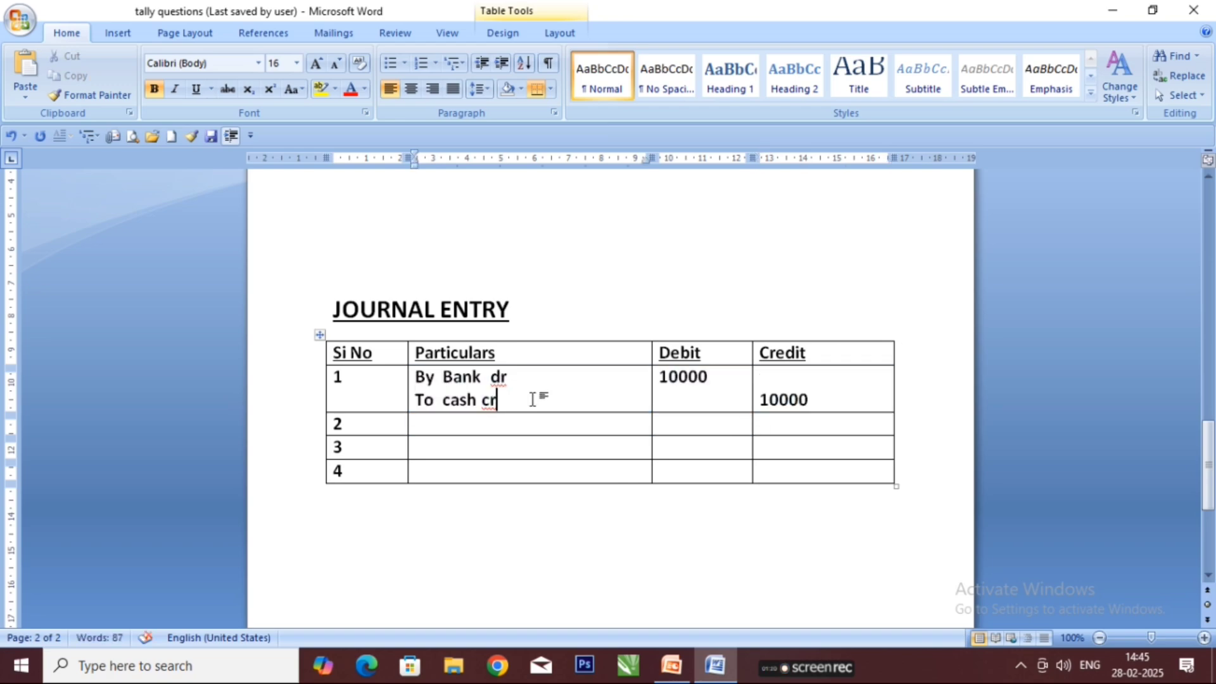
{"action": "key", "text": "Return"}
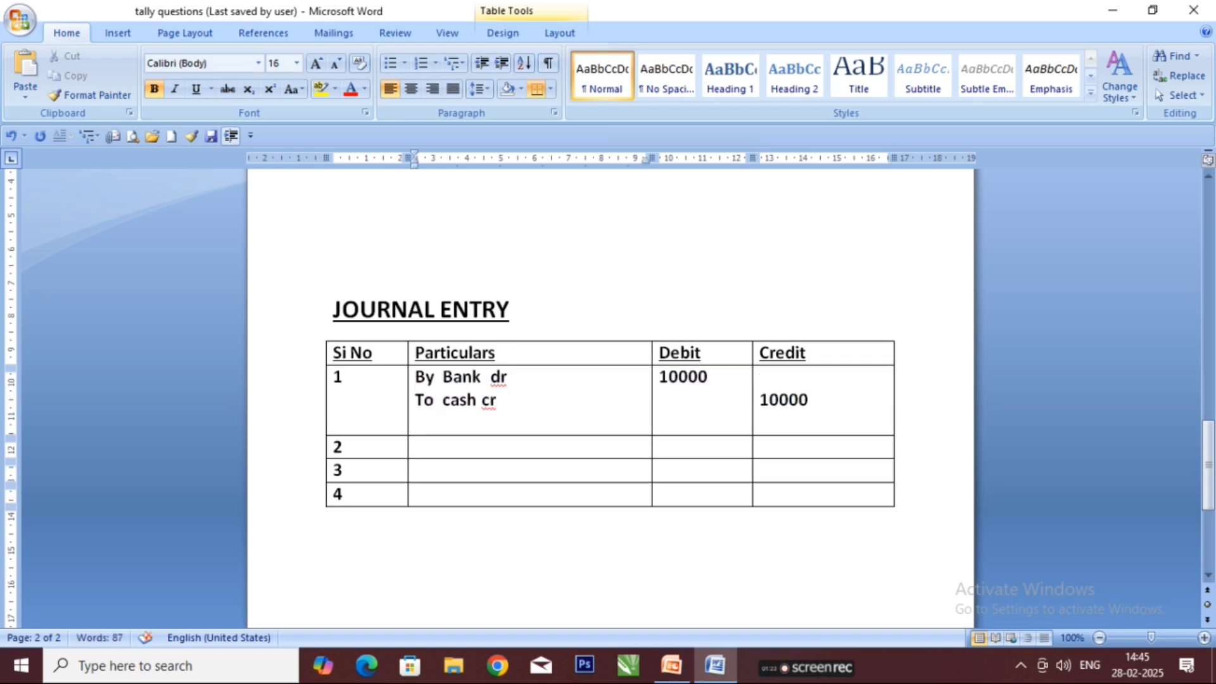
{"action": "type", "text": "{"}
{"action": "key", "text": "BackSpace"}
{"action": "type", "text": "[being pai"}
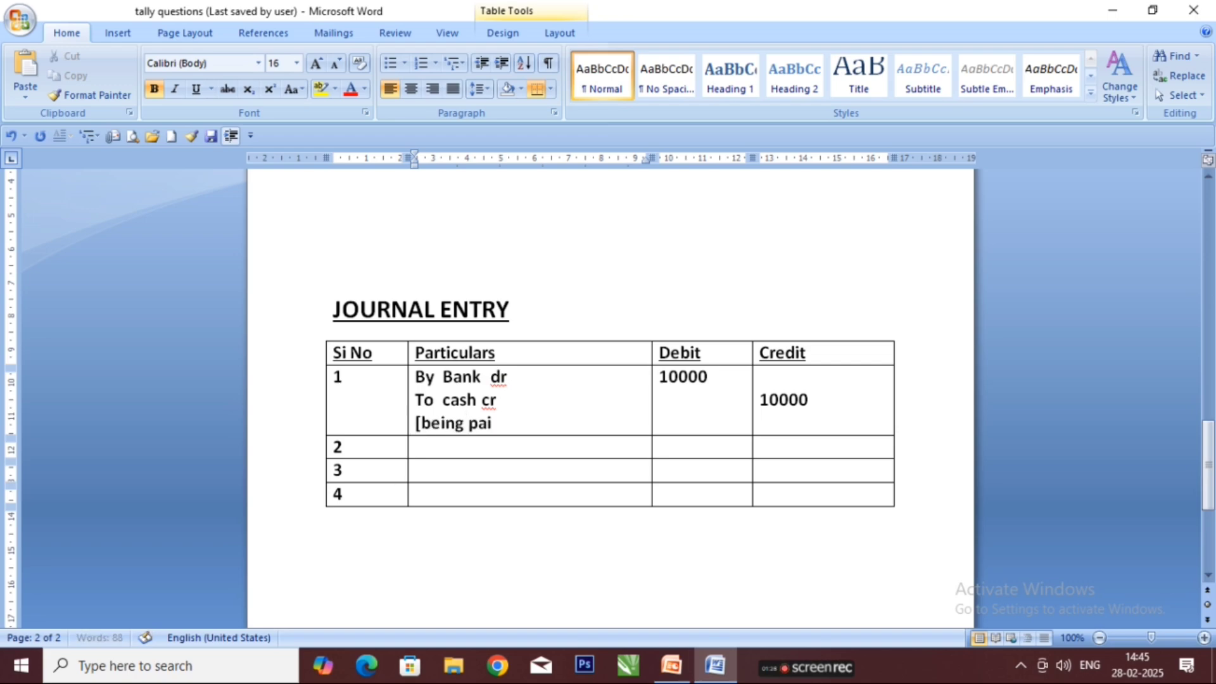
{"action": "type", "text": "d into bank"}
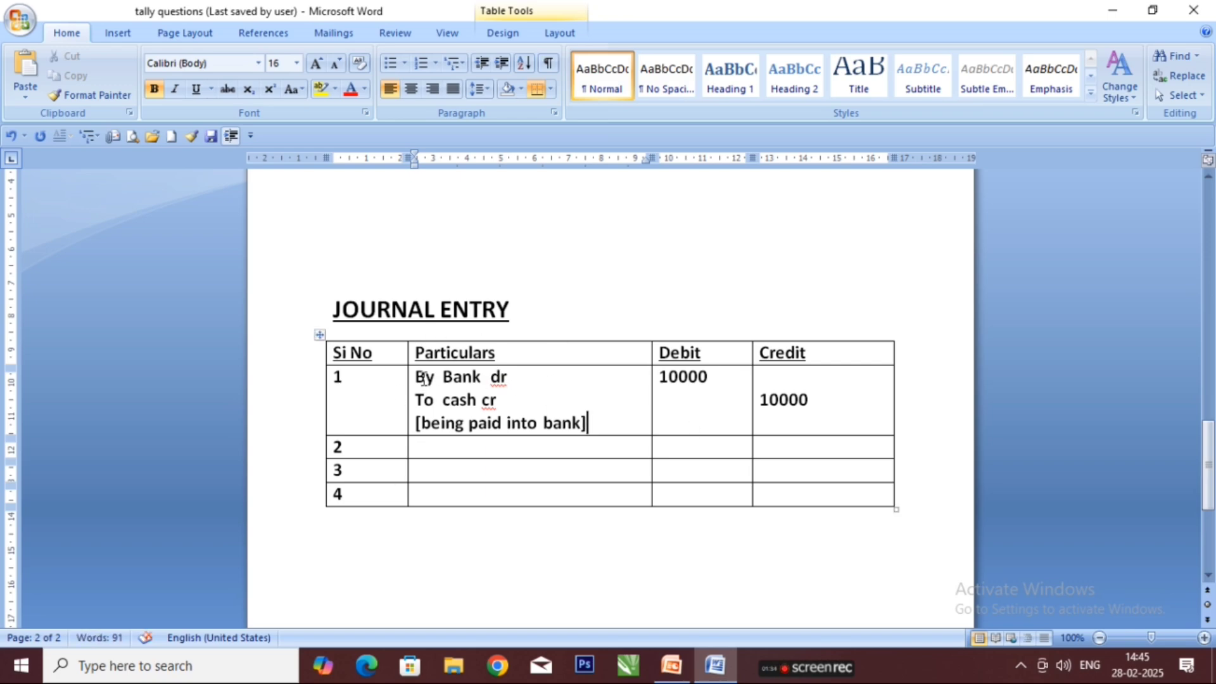
{"action": "left_click_drag", "start_coordinate": [423, 379], "coordinate": [773, 420]}
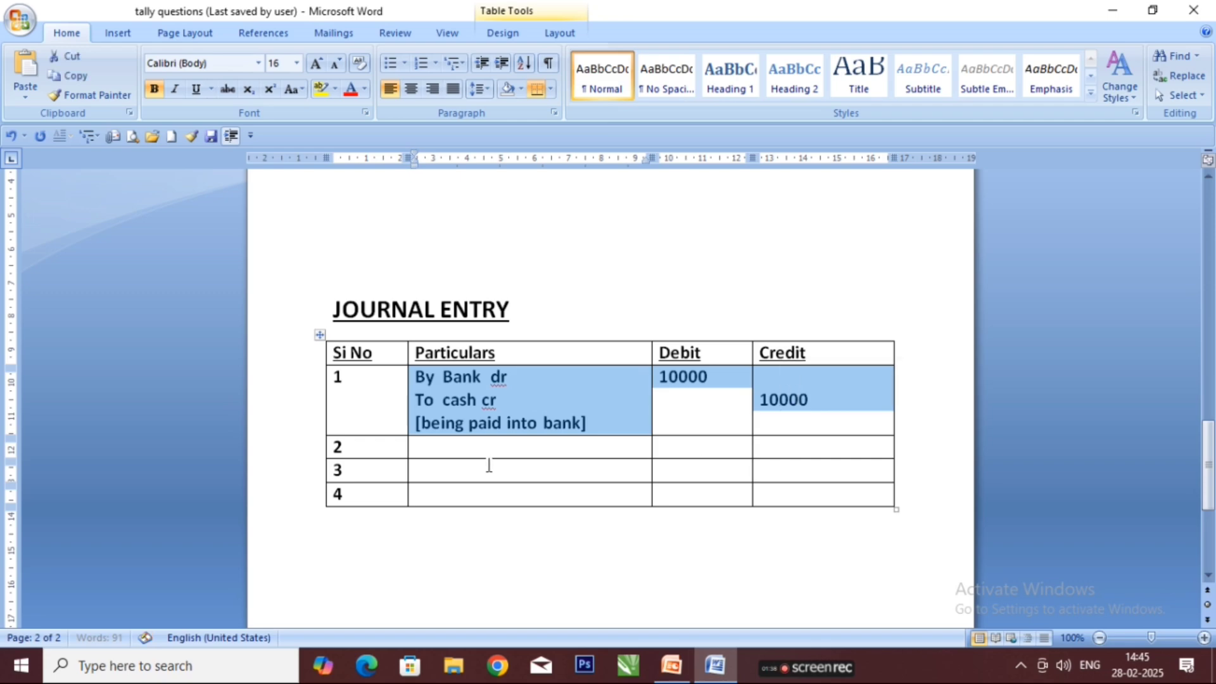
Examine the goods purchase in item 2 against the "Debit the receiver" and "Credit the giver" rules.
{"action": "left_click", "coordinate": [440, 451]}
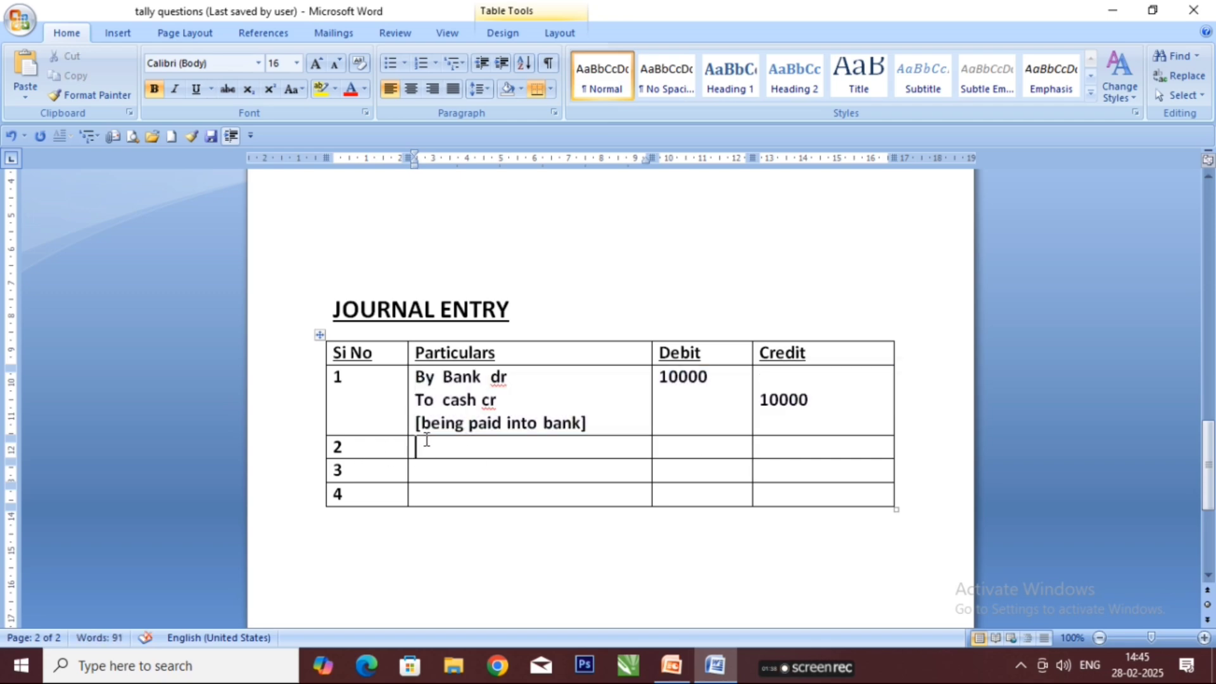
{"action": "scroll", "coordinate": [430, 416], "scroll_direction": "up", "scroll_amount": 15}
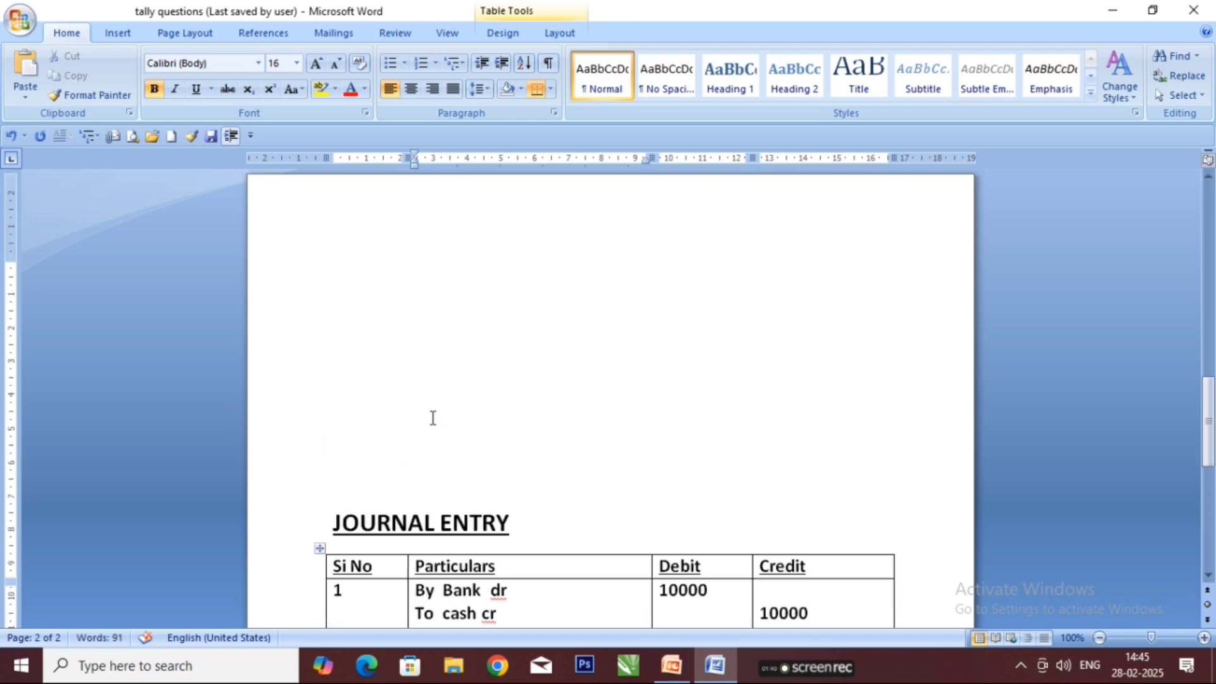
{"action": "scroll", "coordinate": [434, 415], "scroll_direction": "up", "scroll_amount": 3}
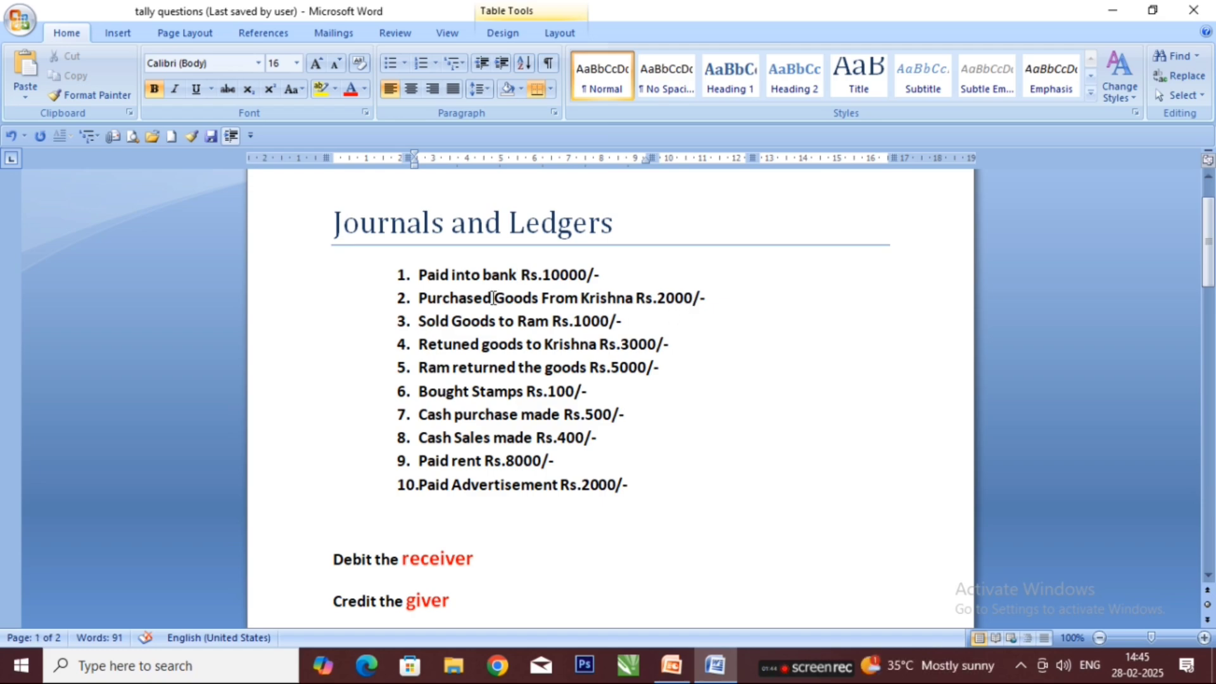
{"action": "left_click_drag", "start_coordinate": [581, 300], "coordinate": [633, 298]}
{"action": "left_click", "coordinate": [617, 298]}
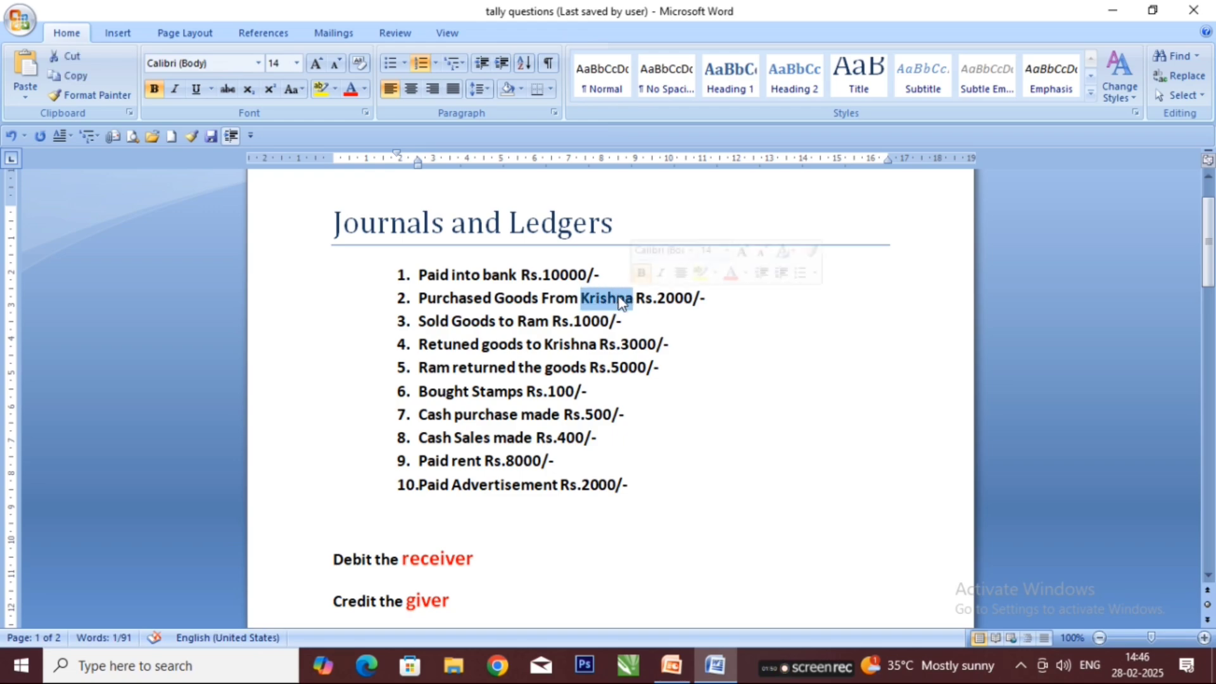
{"action": "left_click", "coordinate": [587, 299]}
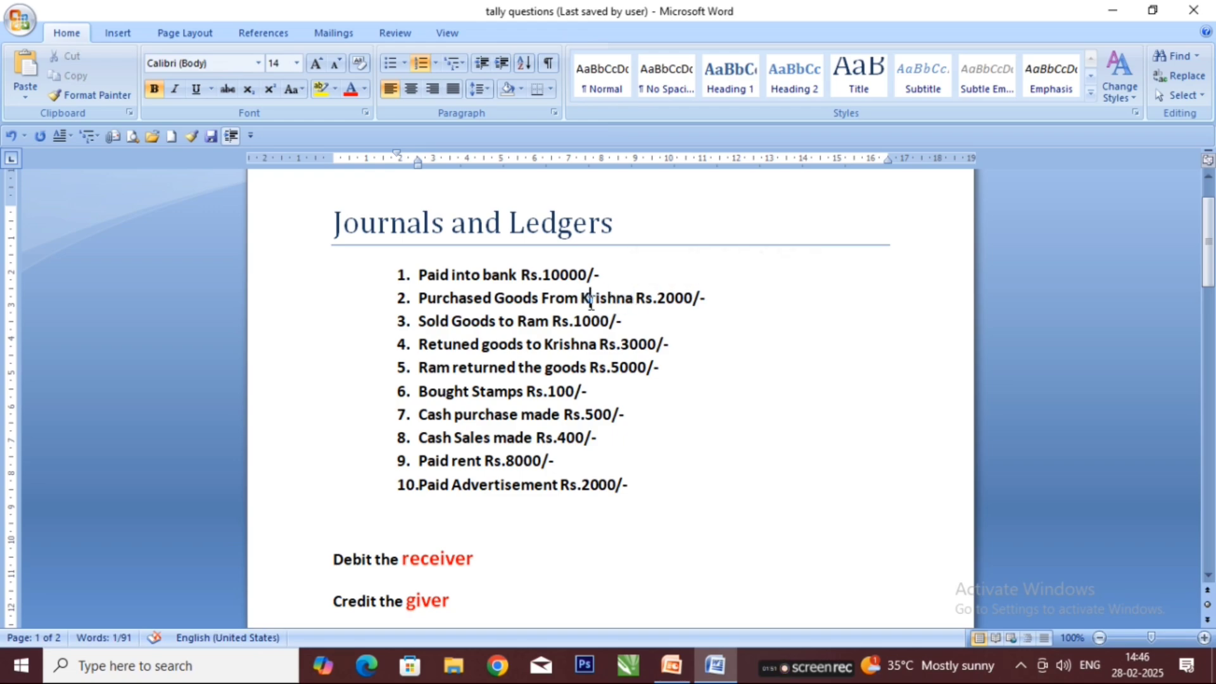
{"action": "double_click", "coordinate": [447, 557]}
{"action": "double_click", "coordinate": [436, 607]}
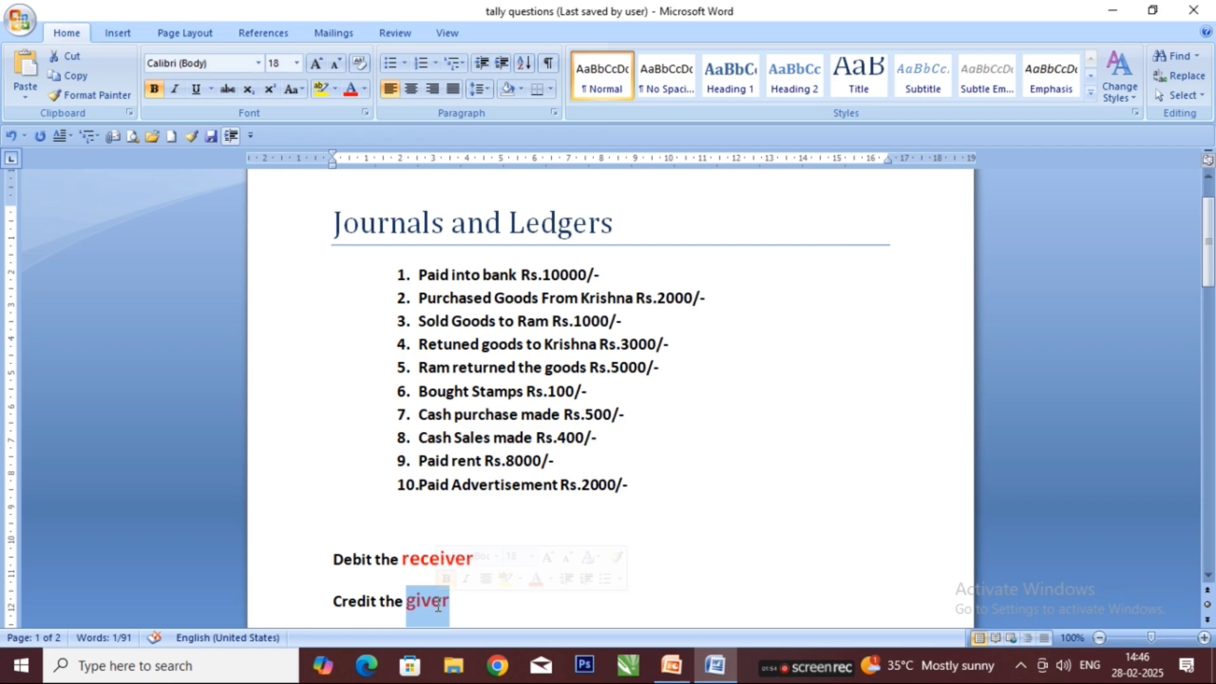
{"action": "left_click", "coordinate": [415, 561]}
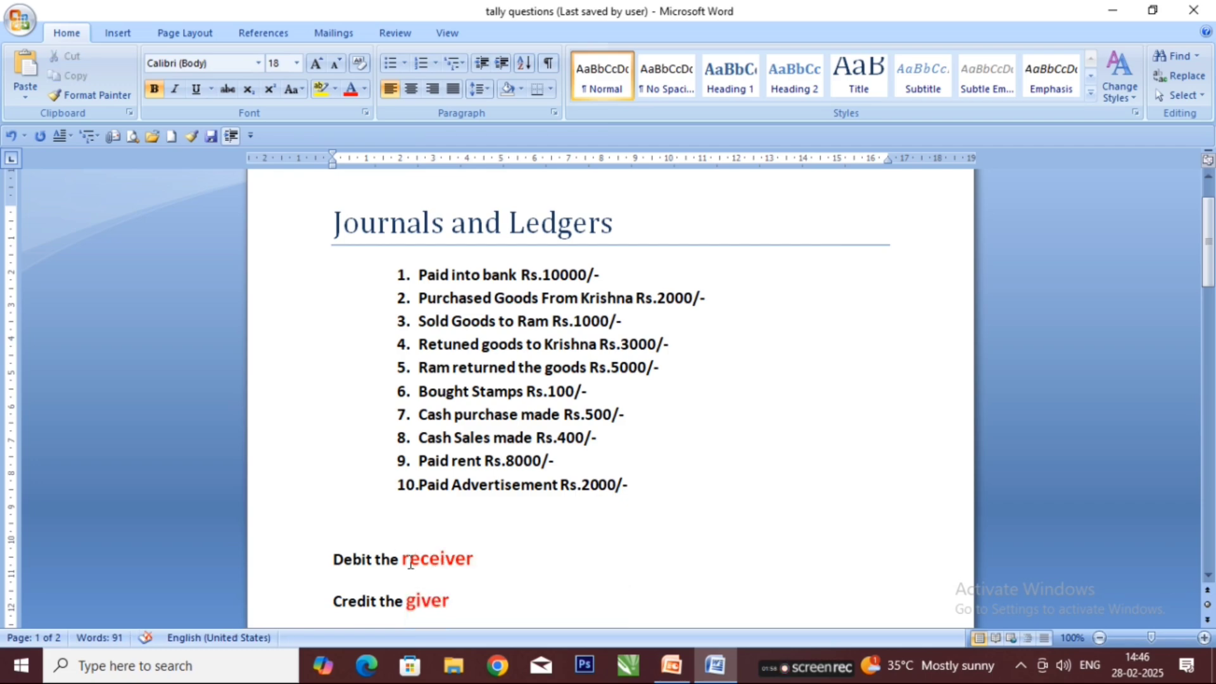
{"action": "left_click_drag", "start_coordinate": [406, 606], "coordinate": [456, 604]}
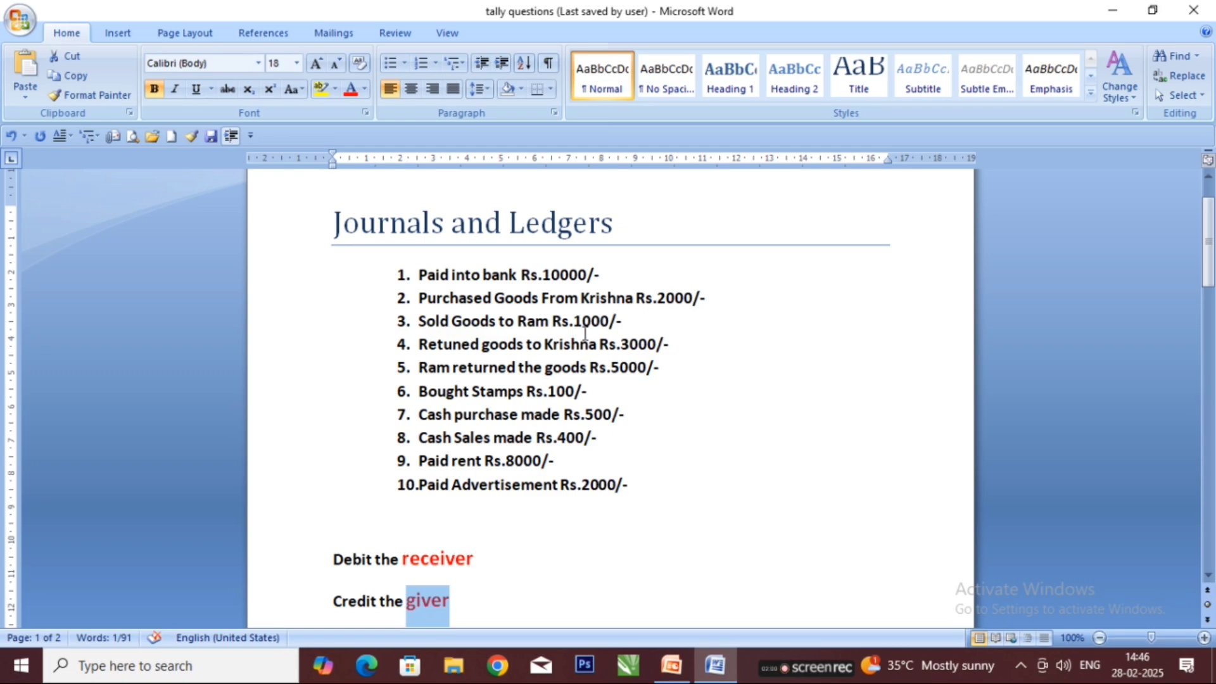
{"action": "left_click_drag", "start_coordinate": [582, 292], "coordinate": [634, 292]}
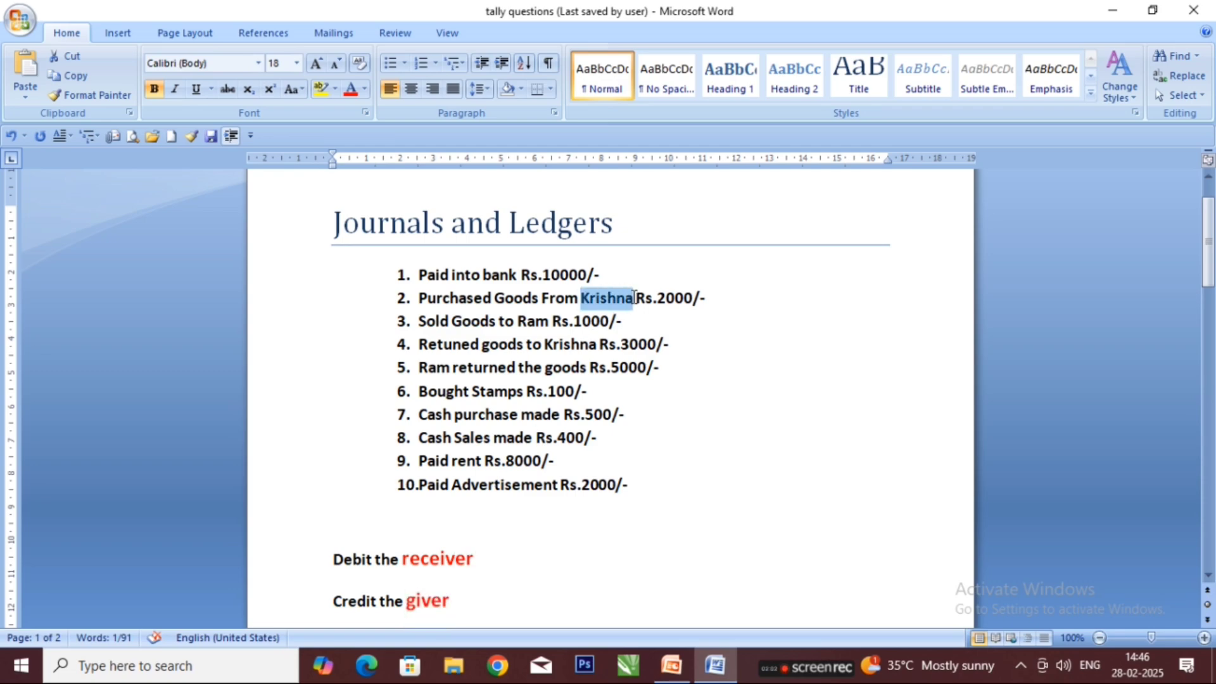
{"action": "left_click_drag", "start_coordinate": [335, 612], "coordinate": [381, 603]}
Enter a "By dr" line and a "To cr" line as the Particulars of journal row 2.
{"action": "scroll", "coordinate": [398, 559], "scroll_direction": "down", "scroll_amount": 10}
{"action": "scroll", "coordinate": [398, 559], "scroll_direction": "down", "scroll_amount": 10}
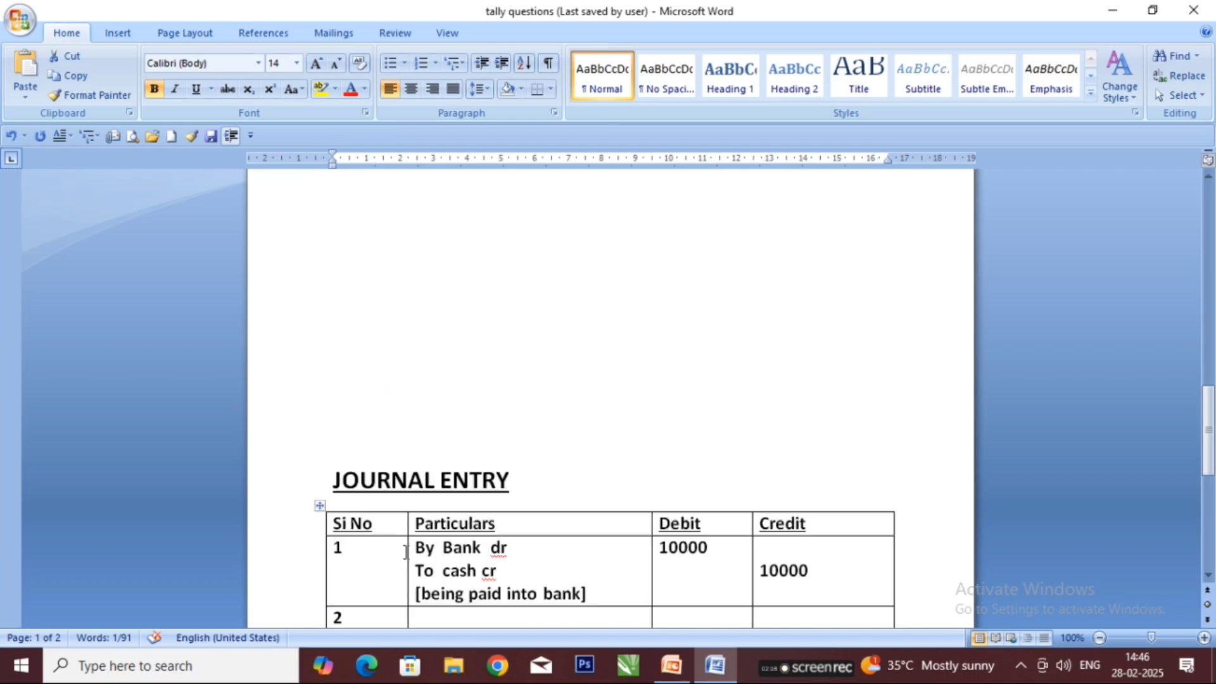
{"action": "left_click", "coordinate": [437, 573]}
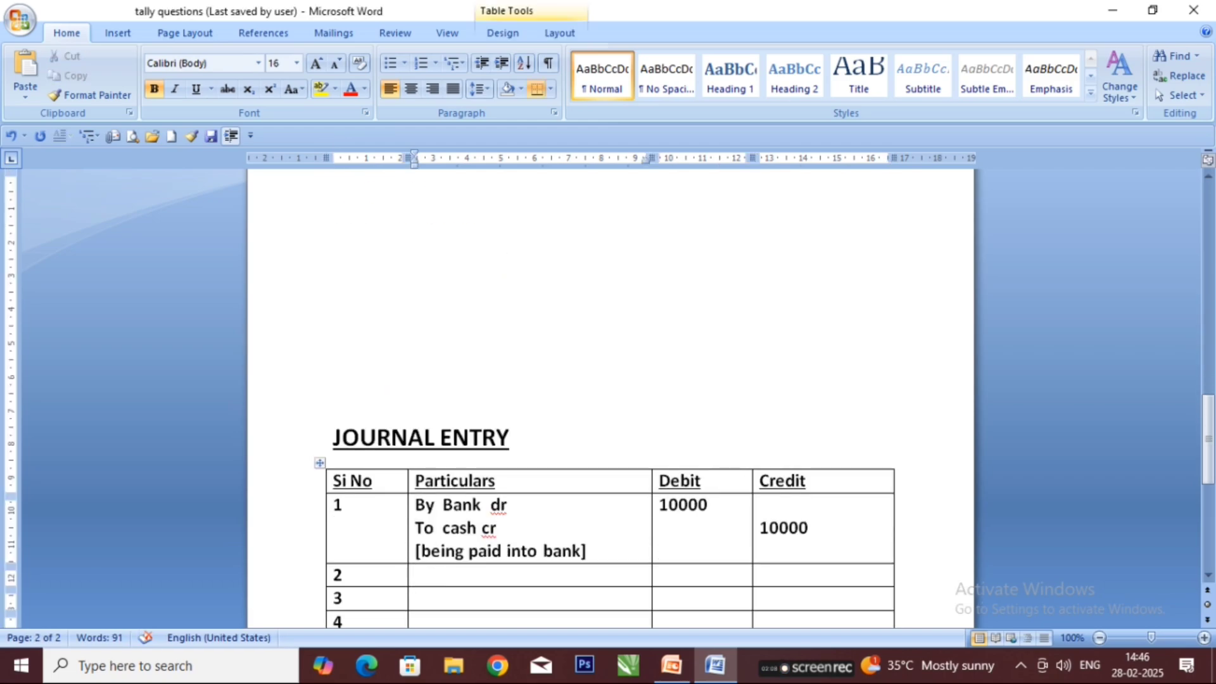
{"action": "type", "text": "By  d"}
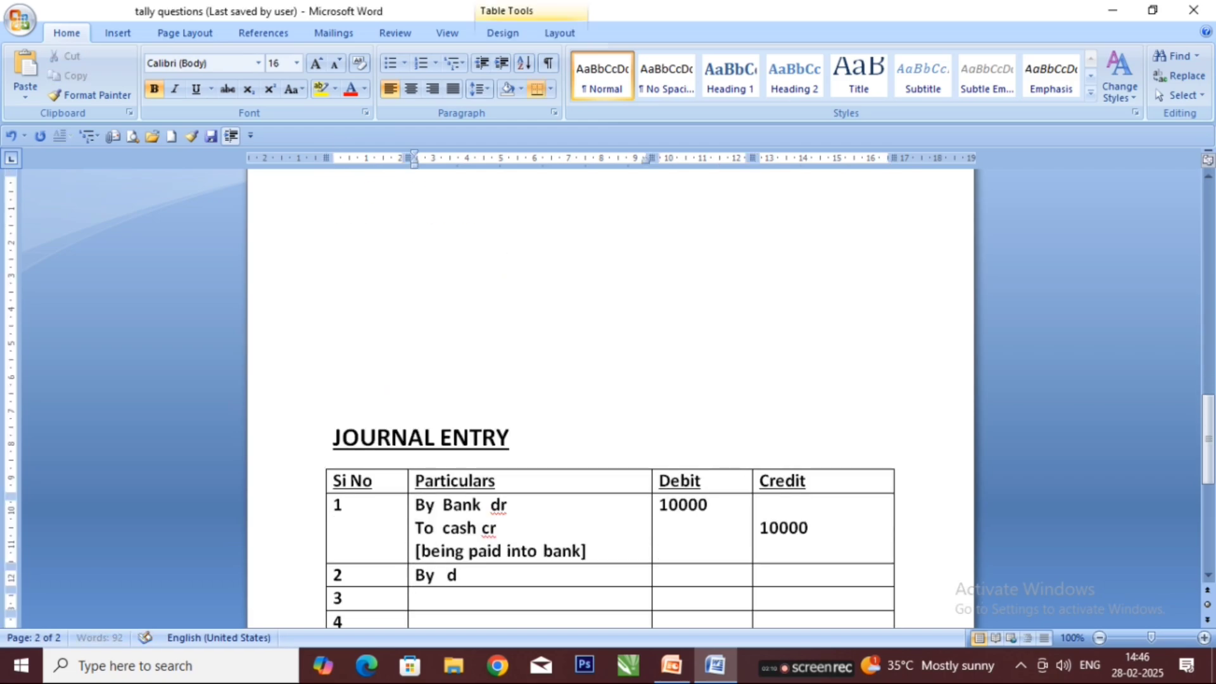
{"action": "type", "text": "r"}
{"action": "key", "text": "Return"}
{"action": "type", "text": "t"}
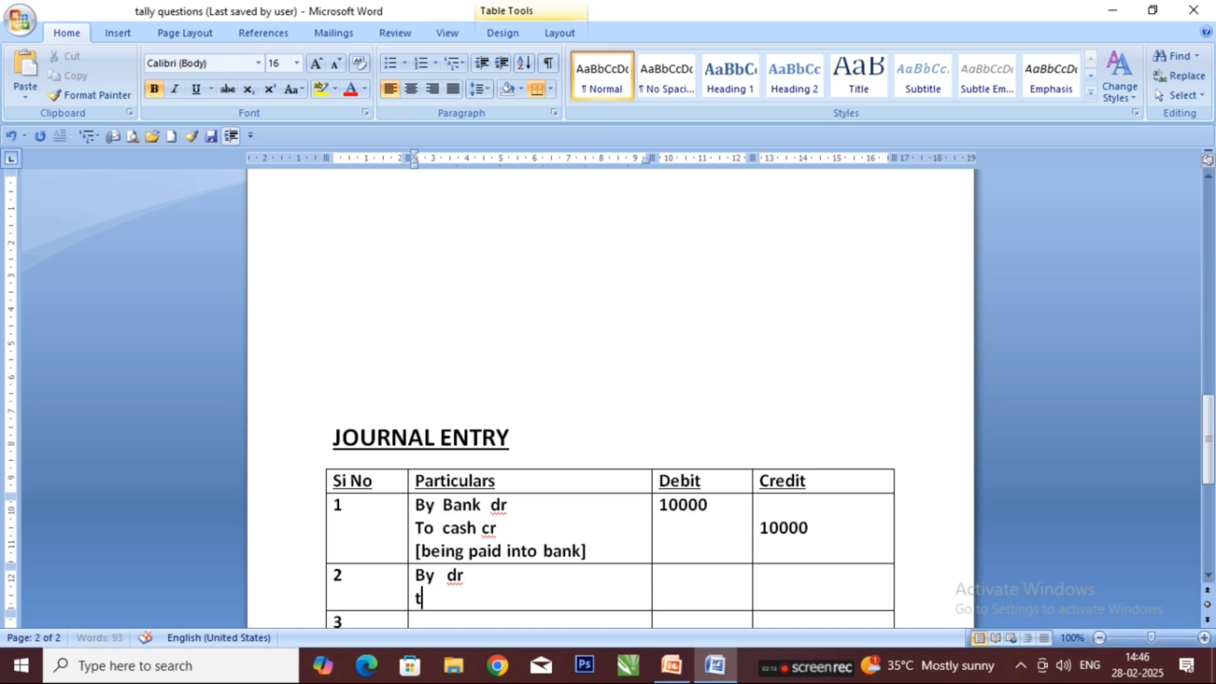
{"action": "key", "text": "BackSpace"}
{"action": "type", "text": "To  cr"}
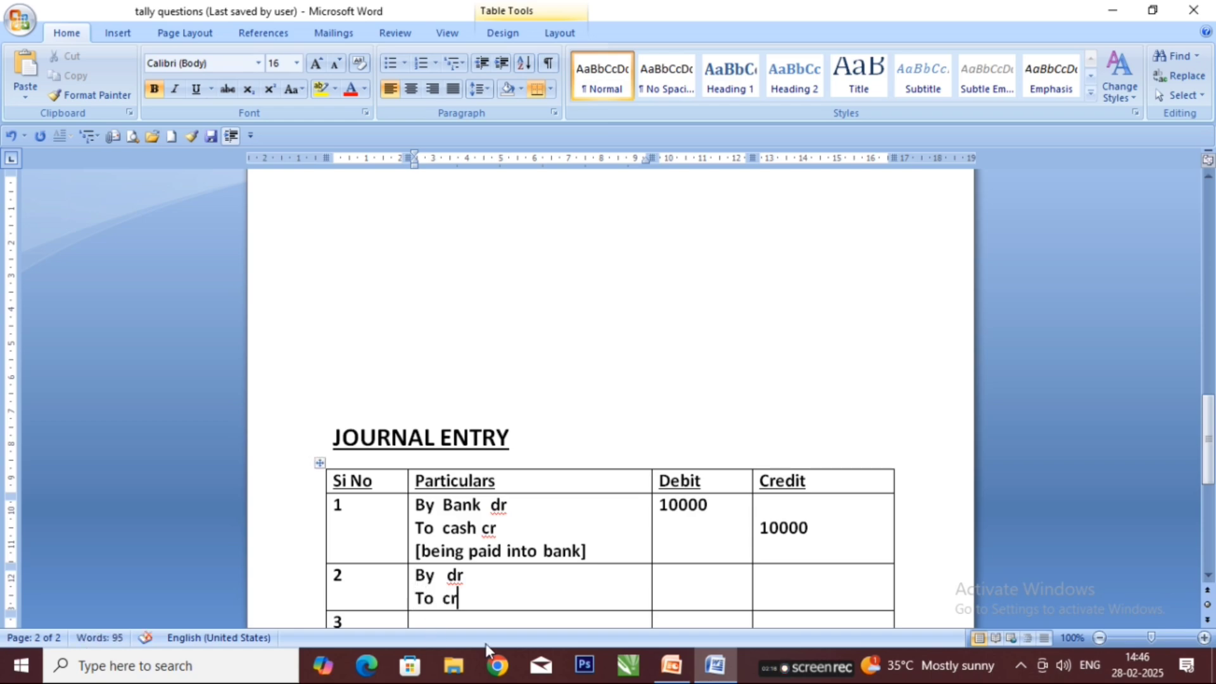
Insert the supplier's name from item 2 as the credited account in the To line of journal row 2.
{"action": "left_click", "coordinate": [438, 600]}
{"action": "type", "text": "Kris"}
{"action": "type", "text": "hna"}
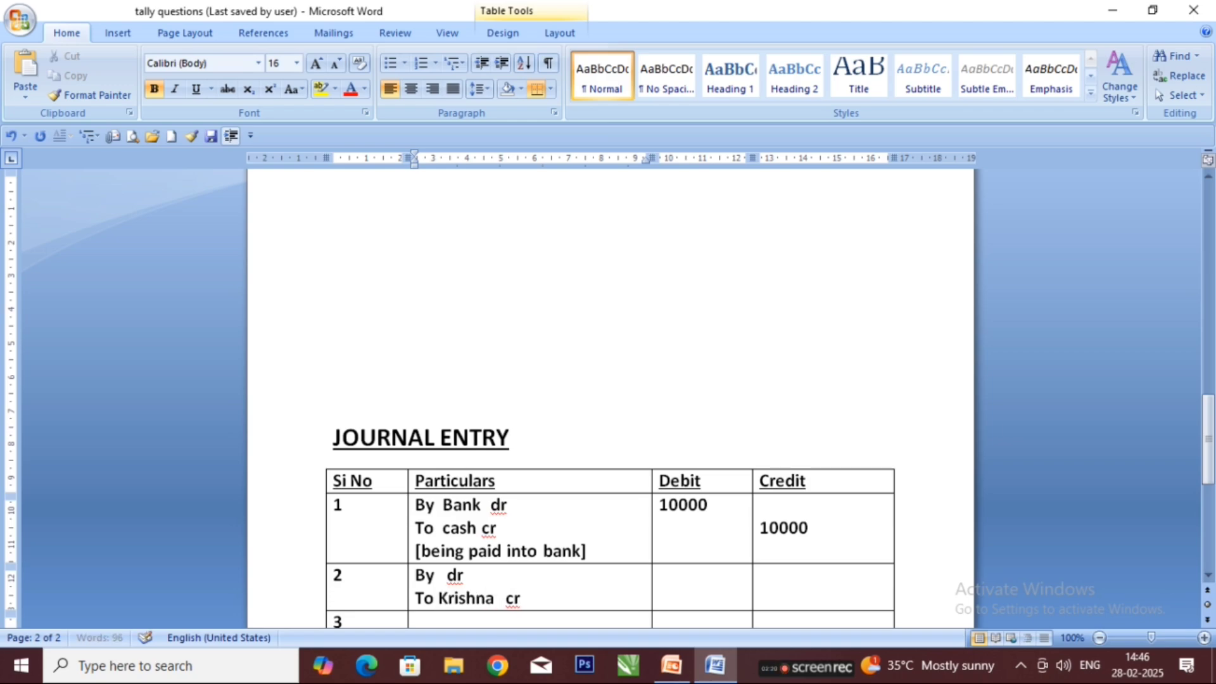
Insert "Purchase" as the debited account in the By line of journal row 2.
{"action": "left_click", "coordinate": [435, 576]}
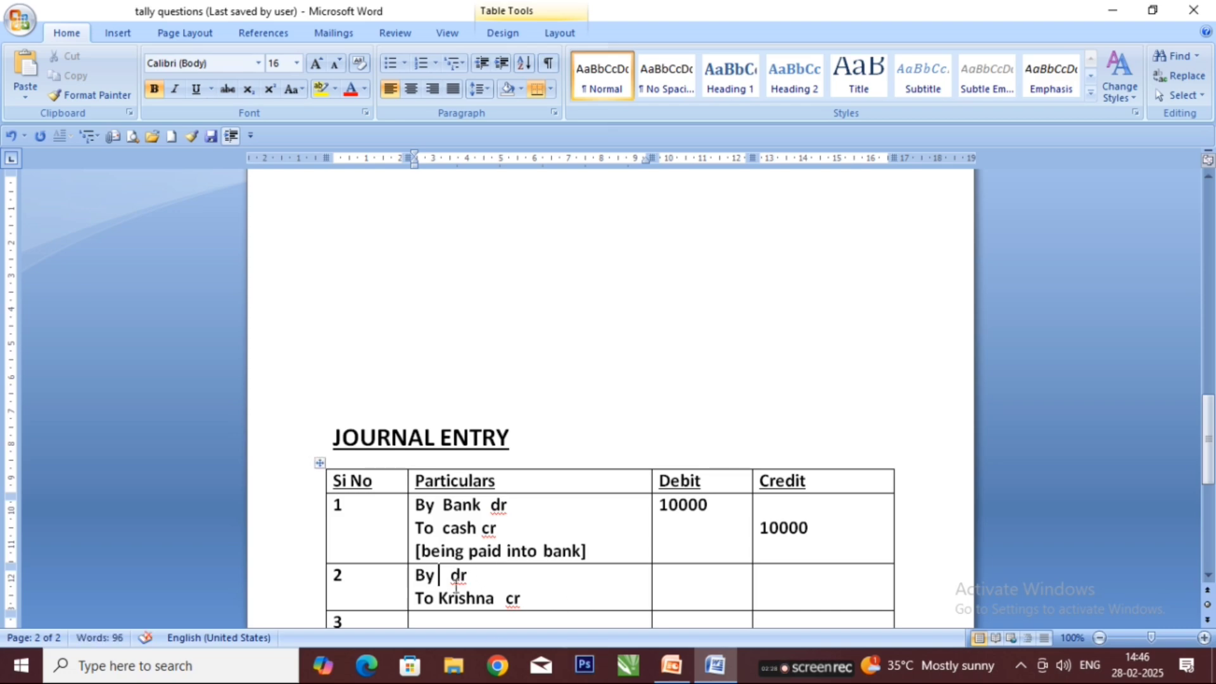
{"action": "type", "text": "P"}
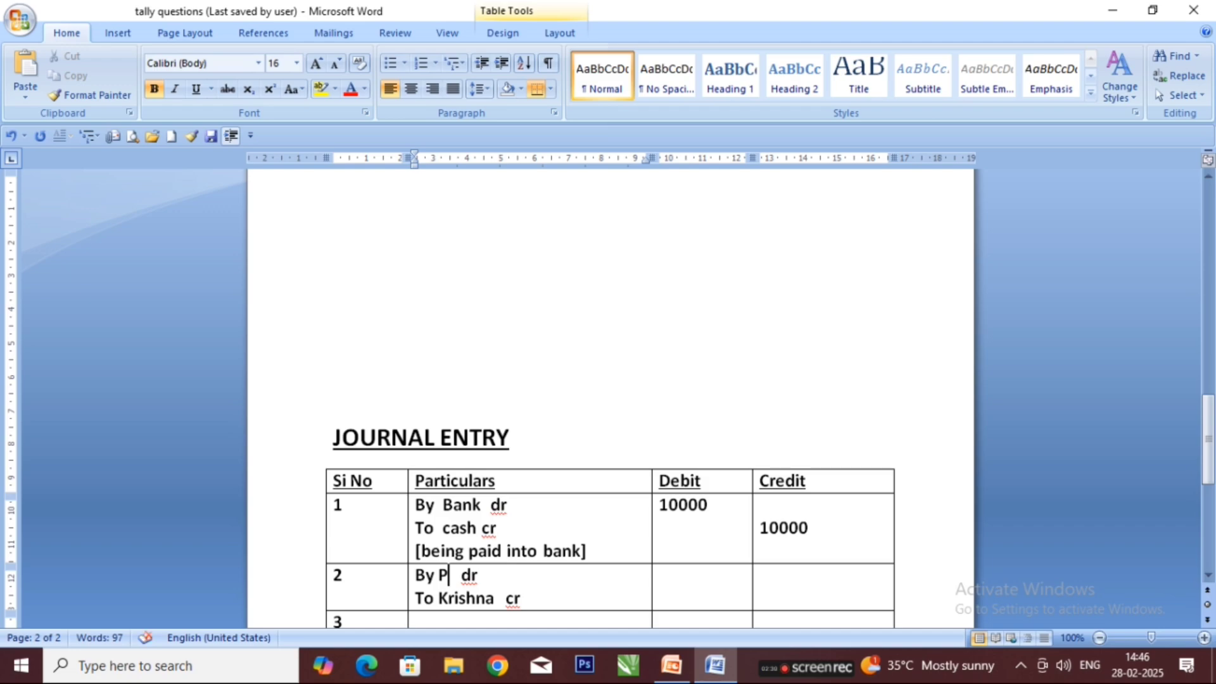
{"action": "type", "text": "urcha"}
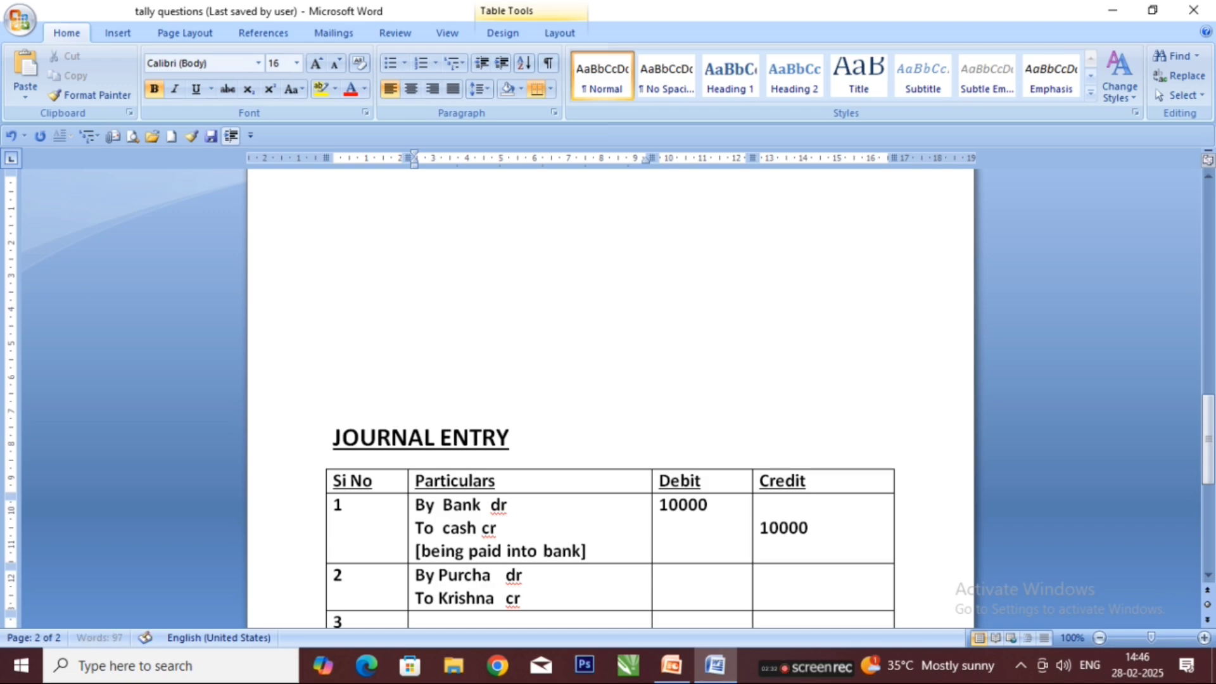
{"action": "type", "text": "s"}
{"action": "key", "text": "BackSpace"}
{"action": "type", "text": "se"}
{"action": "left_click", "coordinate": [502, 580]}
{"action": "key", "text": "Right"}
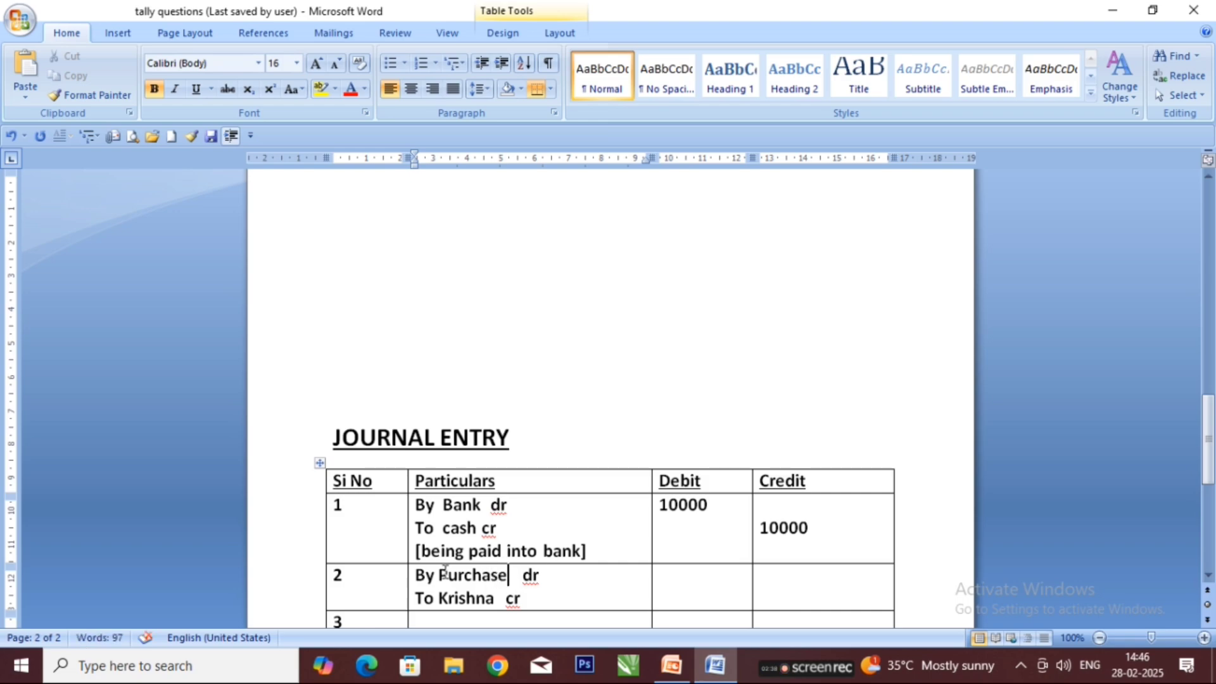
Check the amount in item 2 and enter 2000 as the debit beside the Purchase line and 2000 as the credit beside the supplier line.
{"action": "scroll", "coordinate": [511, 492], "scroll_direction": "up", "scroll_amount": 15}
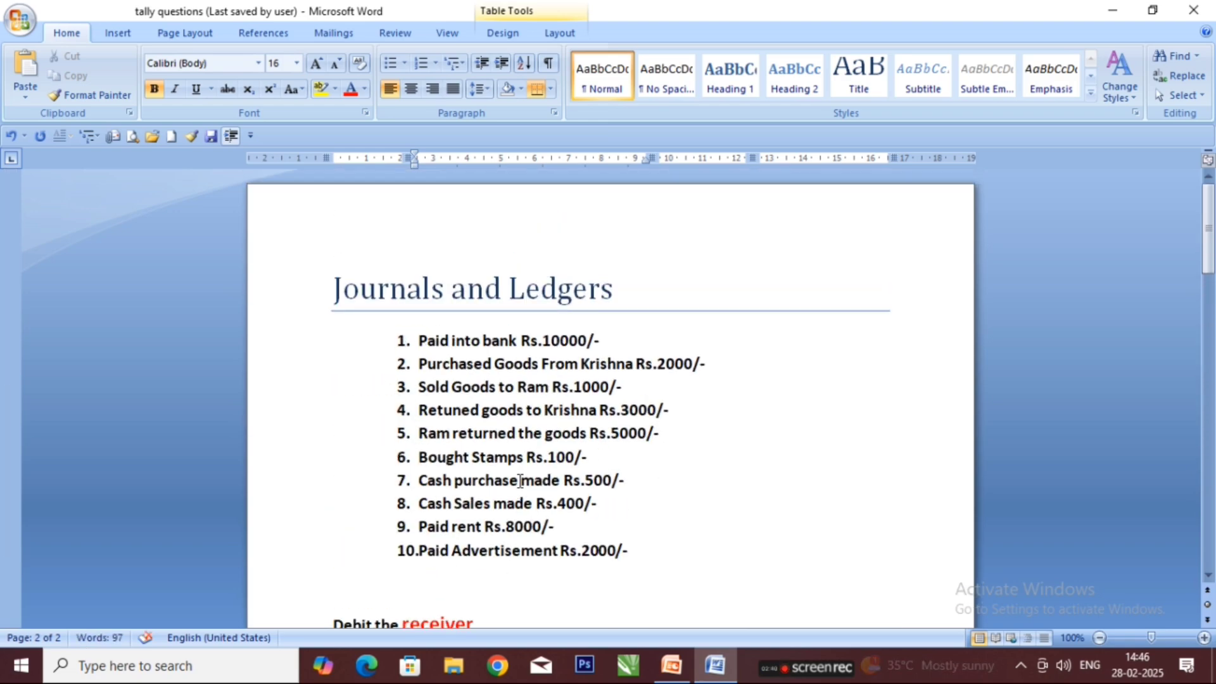
{"action": "mouse_move", "coordinate": [417, 364]}
{"action": "left_mouse_down"}
{"action": "mouse_move", "coordinate": [581, 367]}
{"action": "mouse_move", "coordinate": [412, 362]}
{"action": "left_mouse_up"}
{"action": "left_click", "coordinate": [482, 362]}
{"action": "scroll", "coordinate": [469, 448], "scroll_direction": "down", "scroll_amount": 3}
{"action": "scroll", "coordinate": [477, 448], "scroll_direction": "up", "scroll_amount": 3}
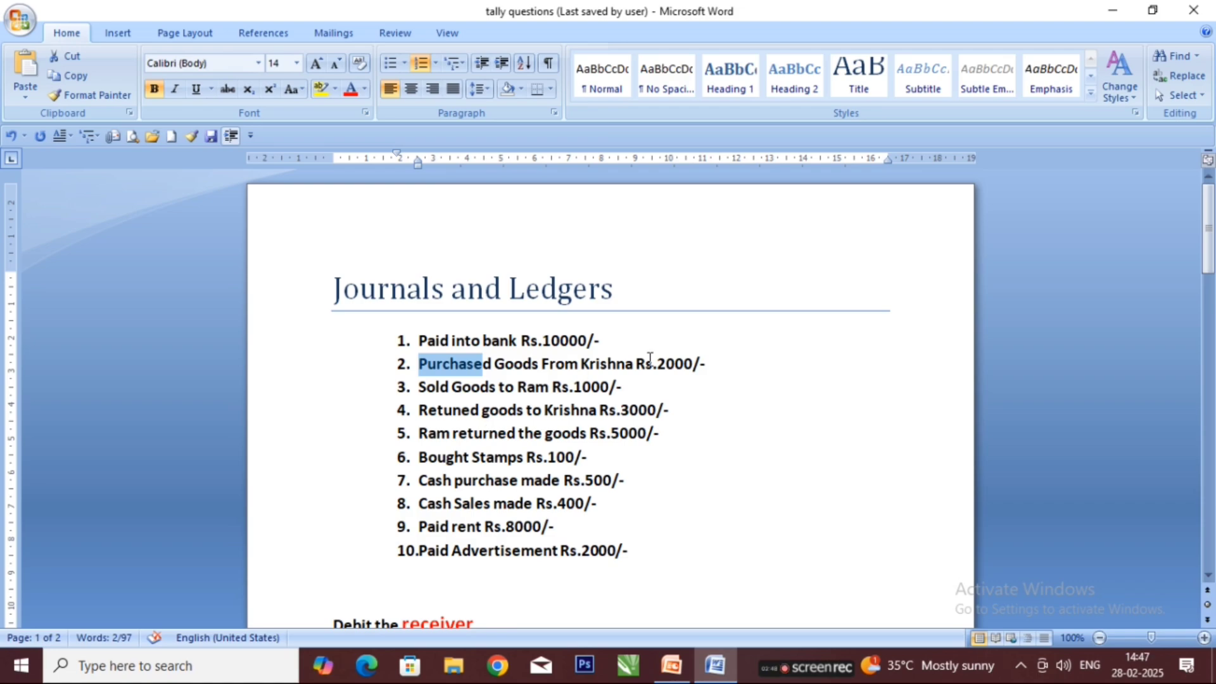
{"action": "left_click_drag", "start_coordinate": [660, 362], "coordinate": [693, 364]}
{"action": "scroll", "coordinate": [643, 494], "scroll_direction": "down", "scroll_amount": 15}
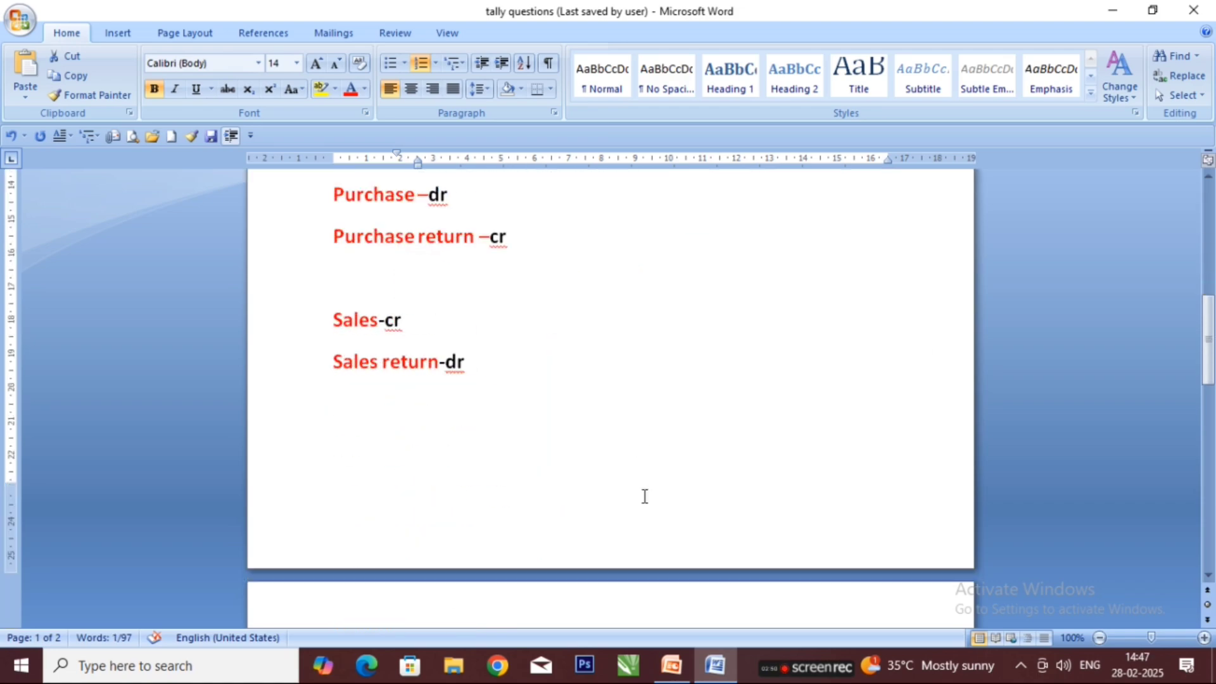
{"action": "scroll", "coordinate": [555, 491], "scroll_direction": "down", "scroll_amount": 6}
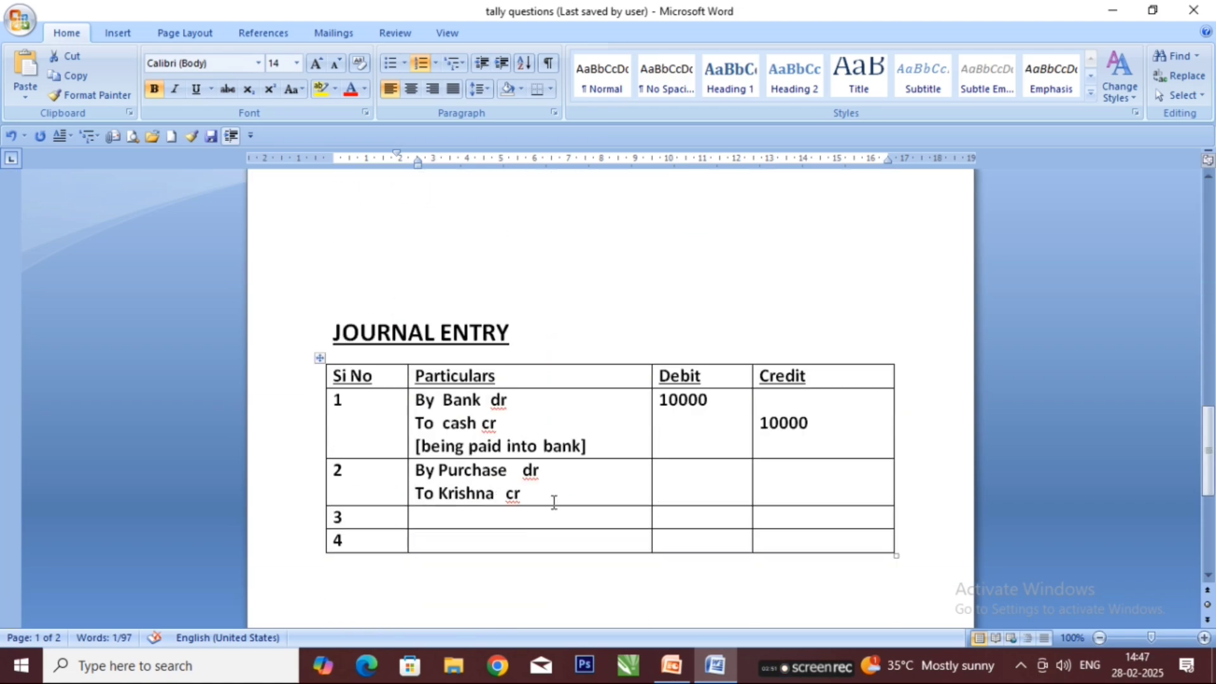
{"action": "left_click", "coordinate": [681, 475]}
{"action": "type", "text": "2000"}
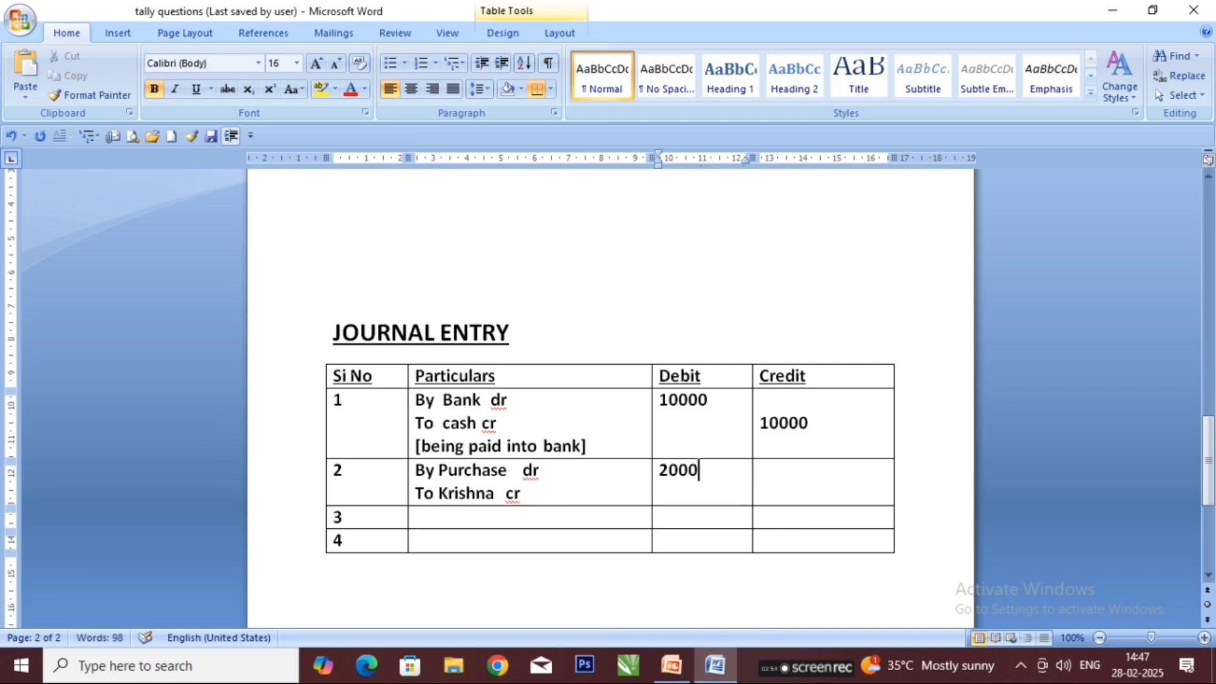
{"action": "left_click", "coordinate": [769, 474]}
{"action": "key", "text": "Return"}
{"action": "type", "text": "2000"}
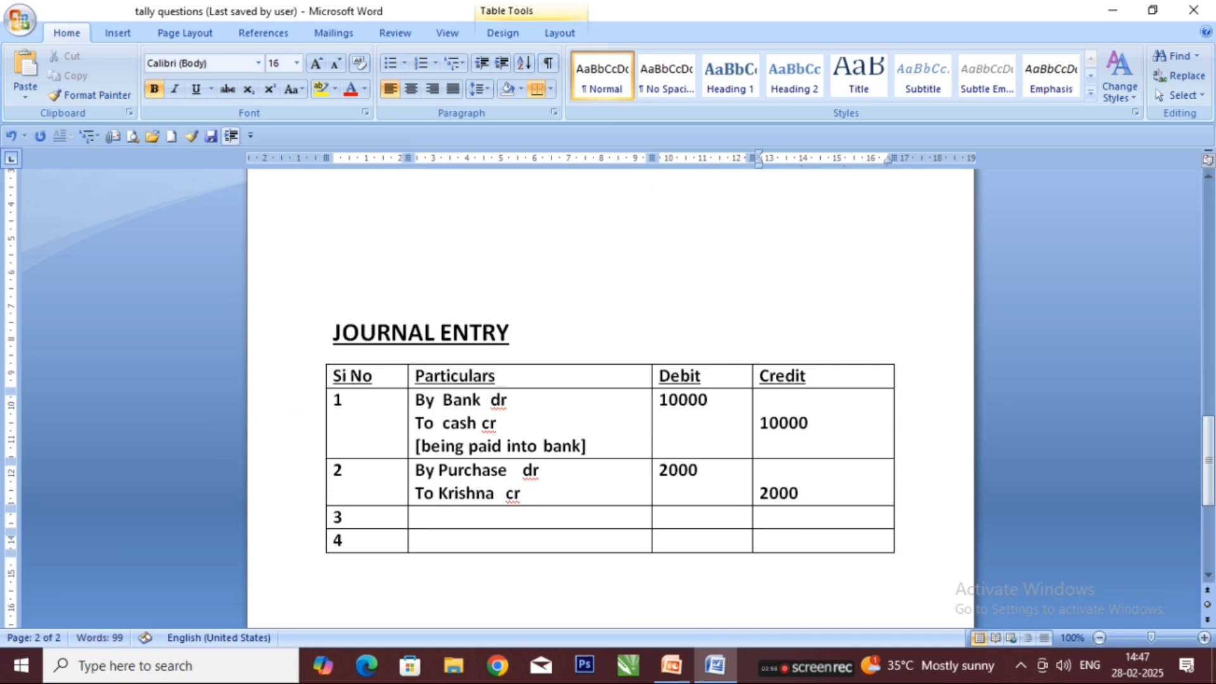
Add the narration "[being purchased goods]" below the To line in journal row 2.
{"action": "left_click", "coordinate": [545, 492]}
{"action": "key", "text": "Return"}
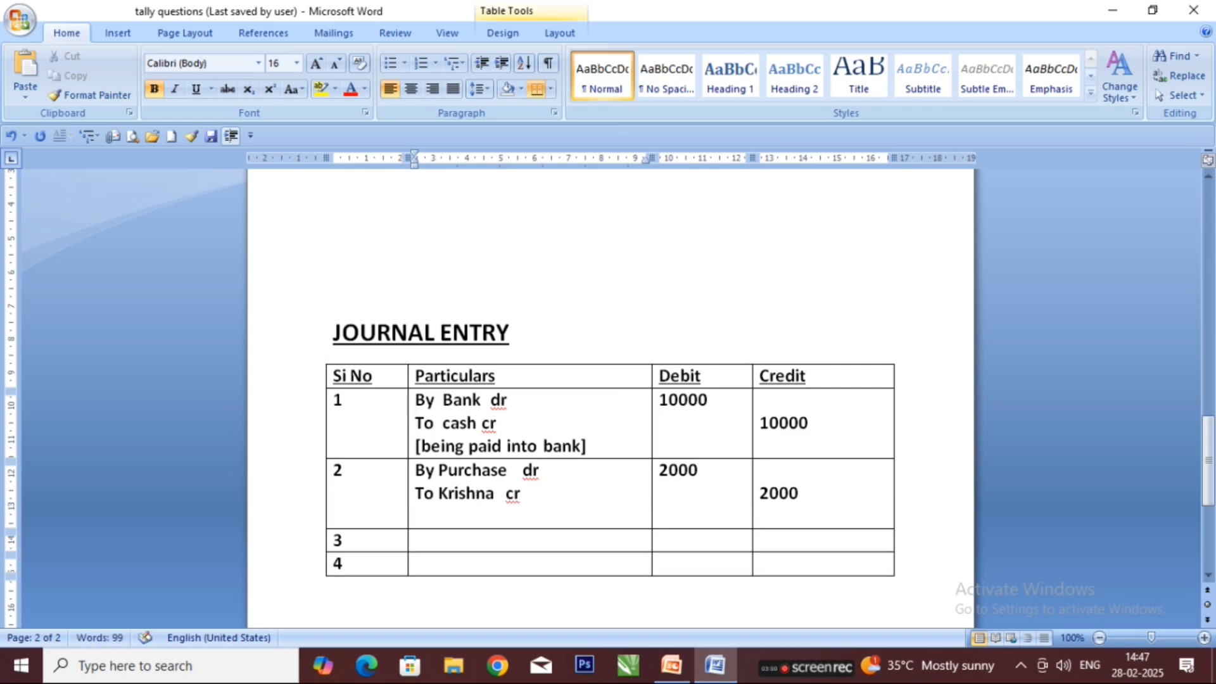
{"action": "type", "text": "[b"}
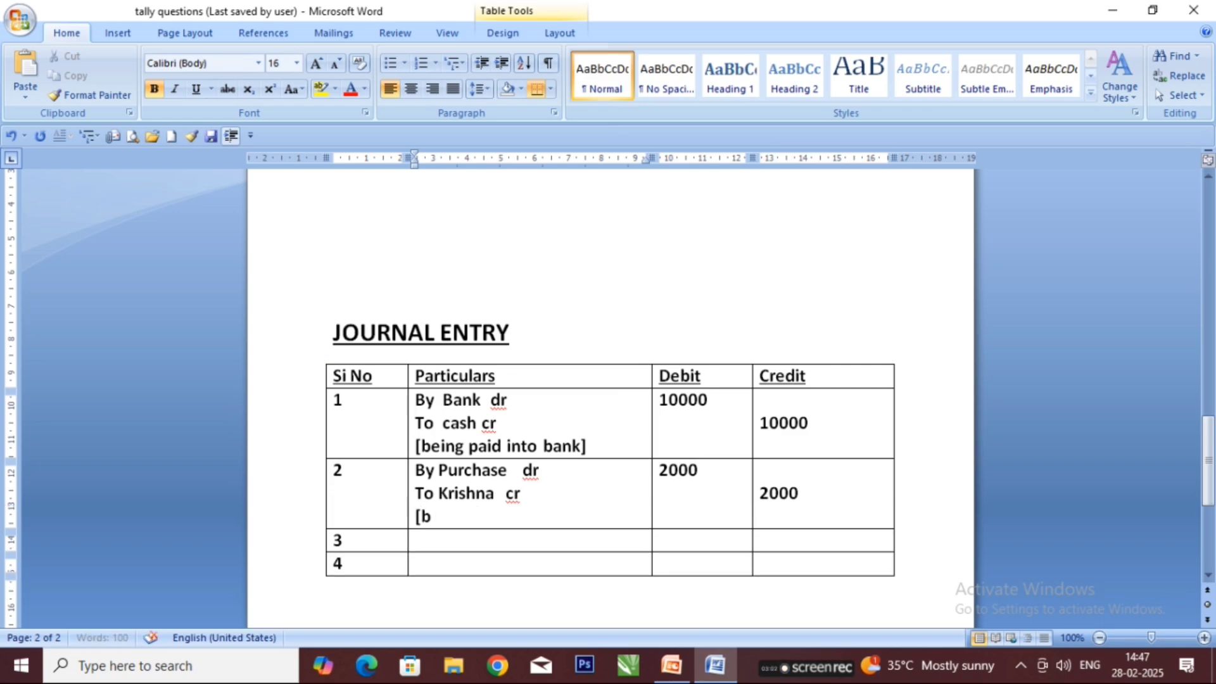
{"action": "type", "text": "eing purchase"}
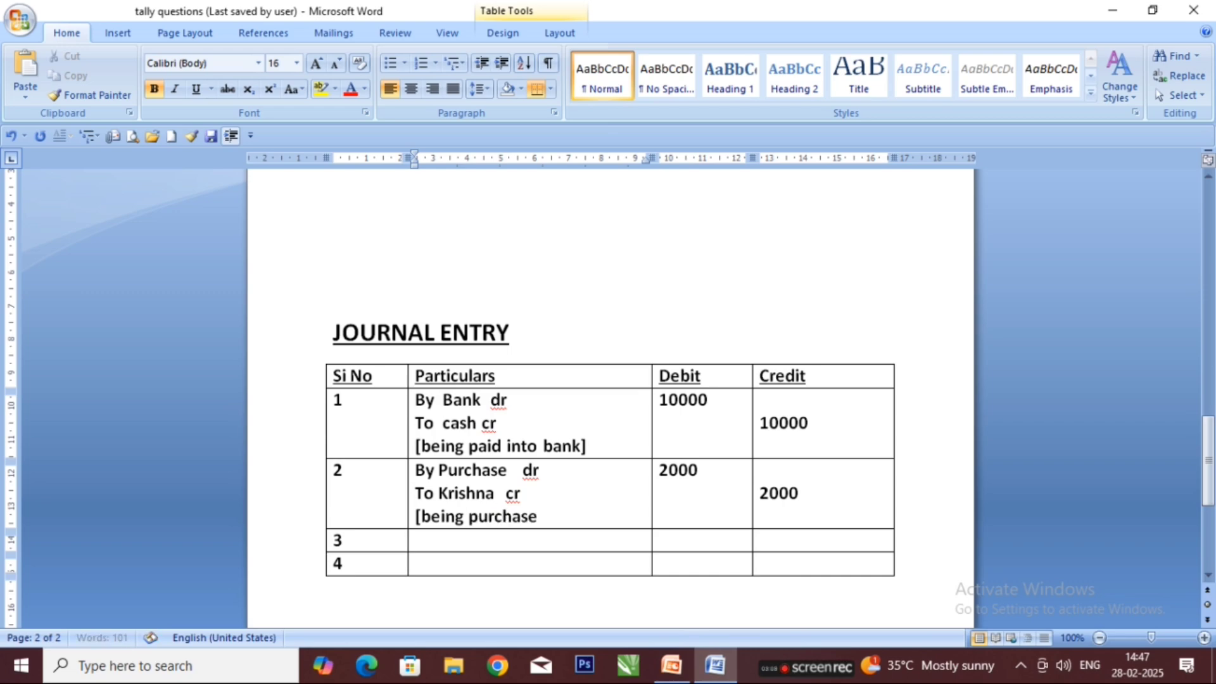
{"action": "type", "text": "d goods]"}
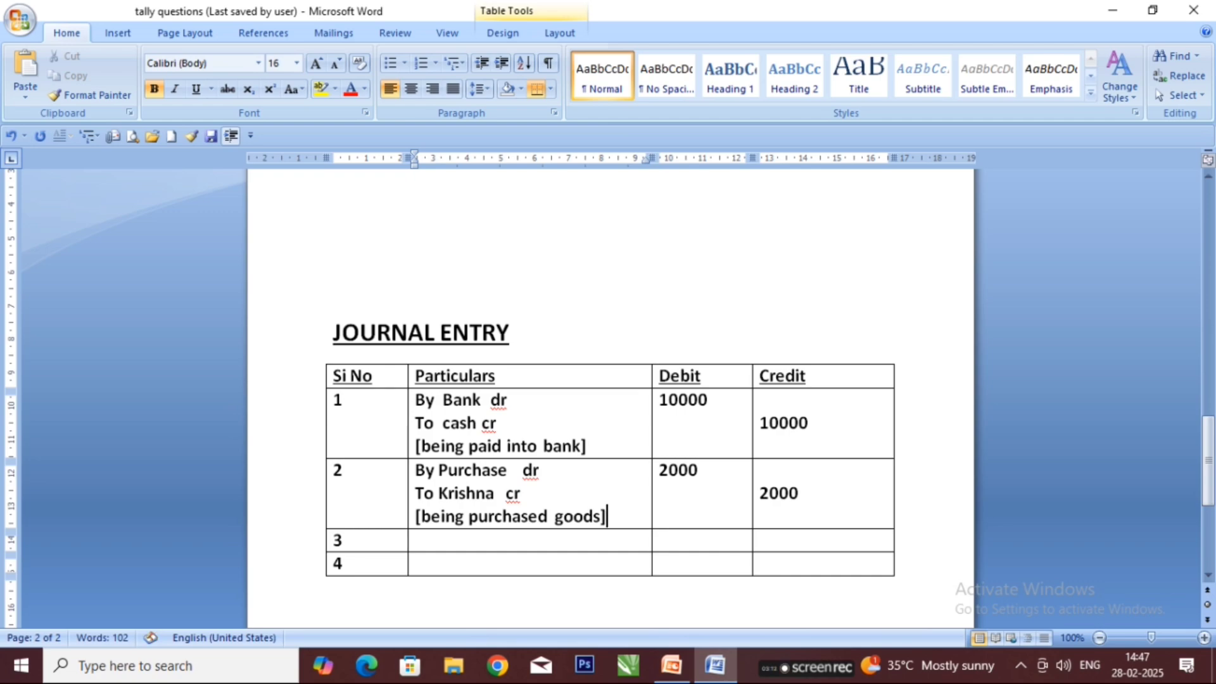
Add a "By dr" line and a "To cr" line in the Particulars cell of journal row 3.
{"action": "left_click", "coordinate": [464, 539]}
{"action": "scroll", "coordinate": [482, 534], "scroll_direction": "down", "scroll_amount": 1}
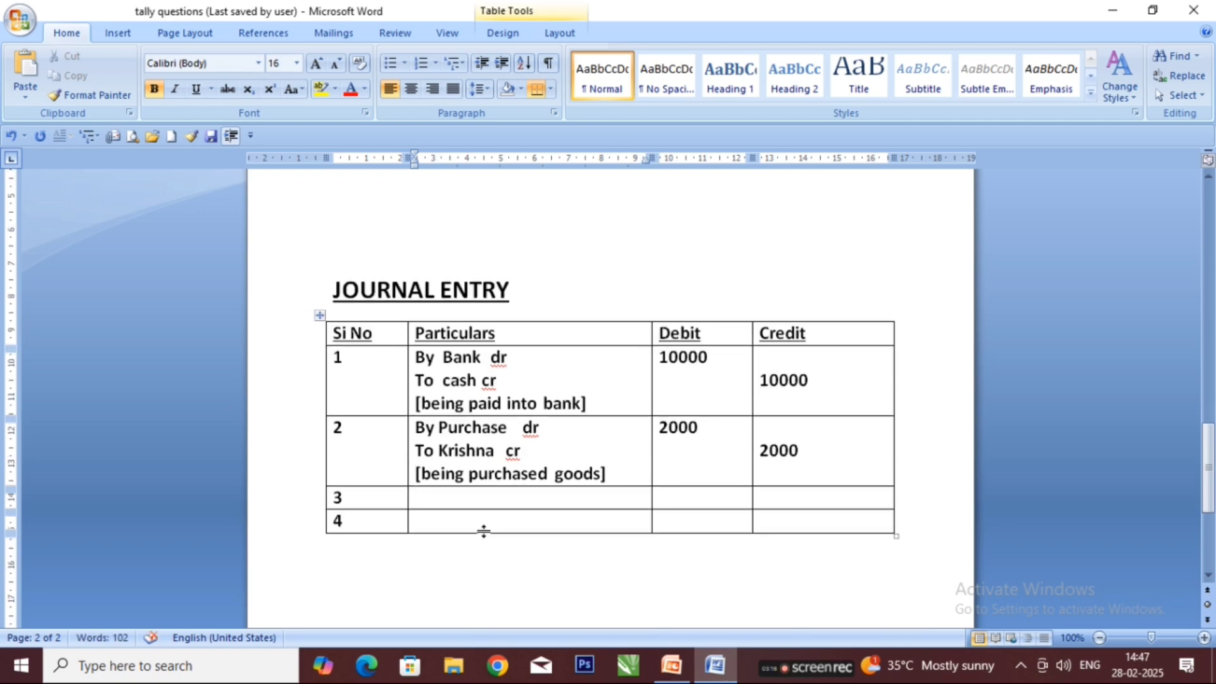
{"action": "type", "text": "By "}
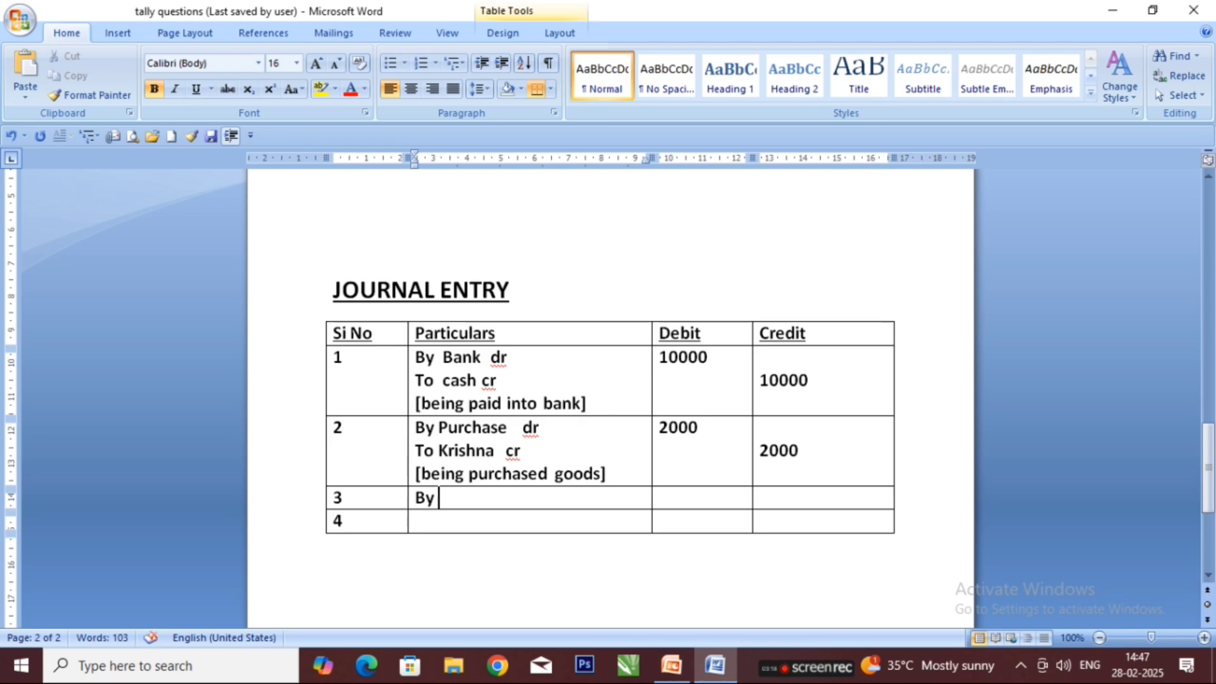
{"action": "type", "text": " dr"}
{"action": "key", "text": "Return"}
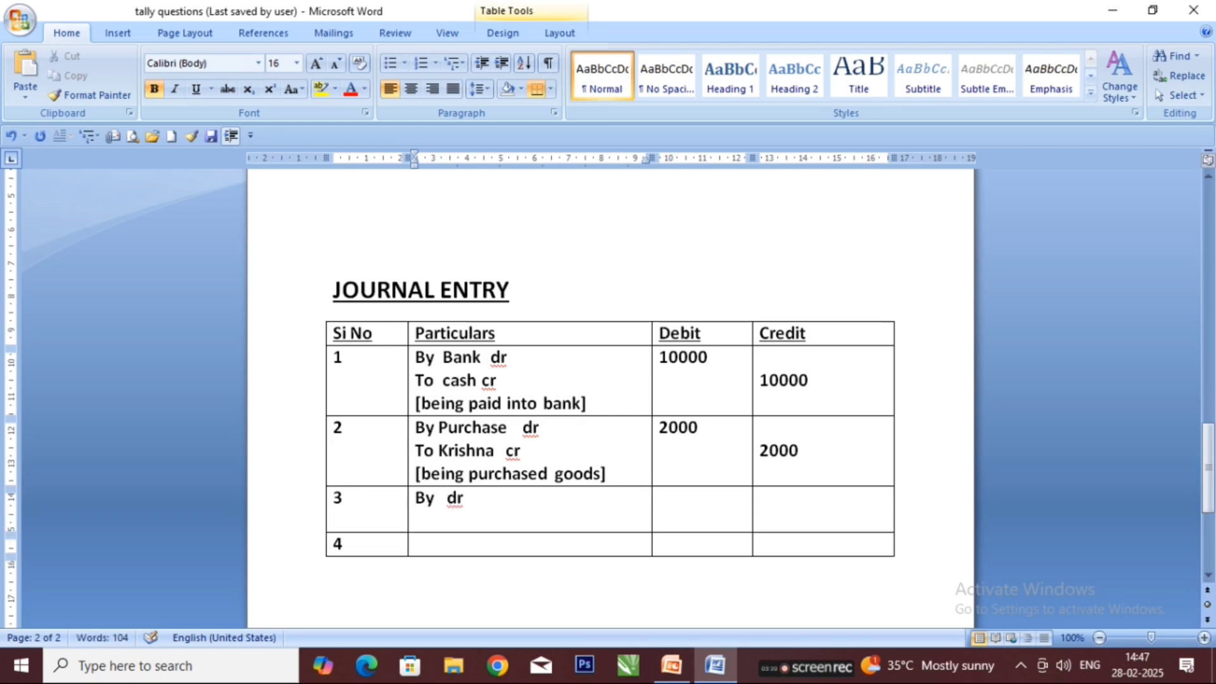
{"action": "type", "text": "To cr"}
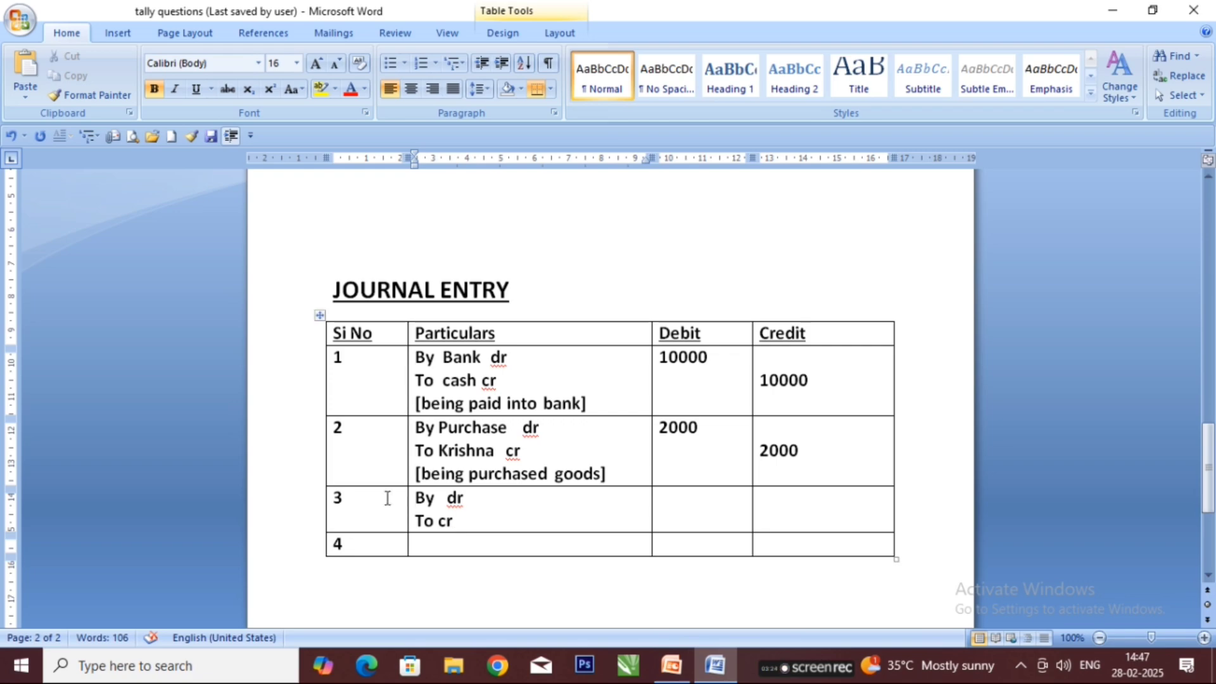
Examine item 3 in the transaction list and compare it with the debit-the-receiver and credit-the-giver rules.
{"action": "scroll", "coordinate": [436, 491], "scroll_direction": "up", "scroll_amount": 20}
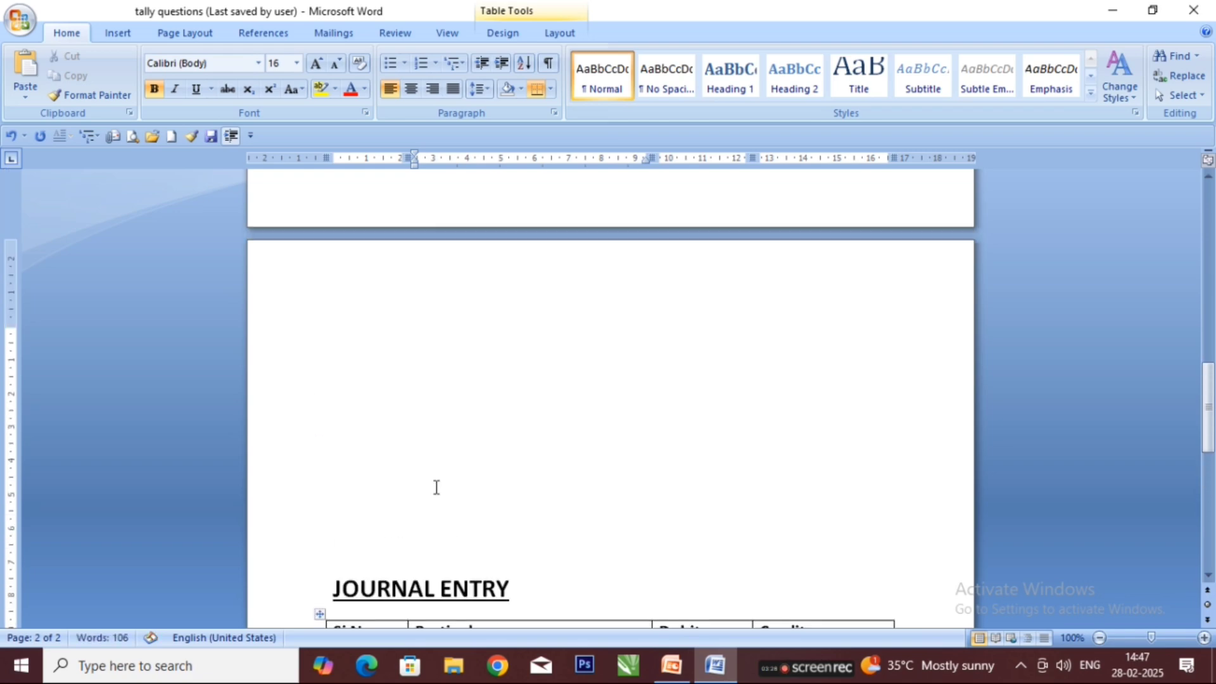
{"action": "scroll", "coordinate": [436, 491], "scroll_direction": "up", "scroll_amount": 5}
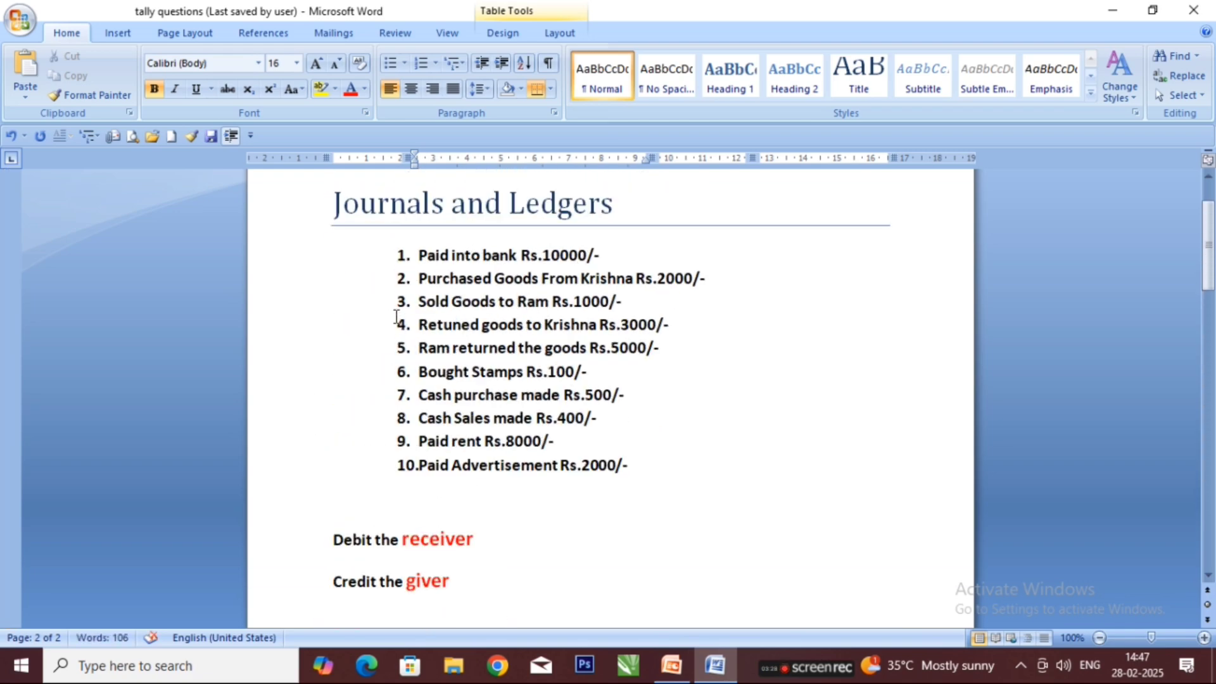
{"action": "left_click_drag", "start_coordinate": [424, 308], "coordinate": [646, 303]}
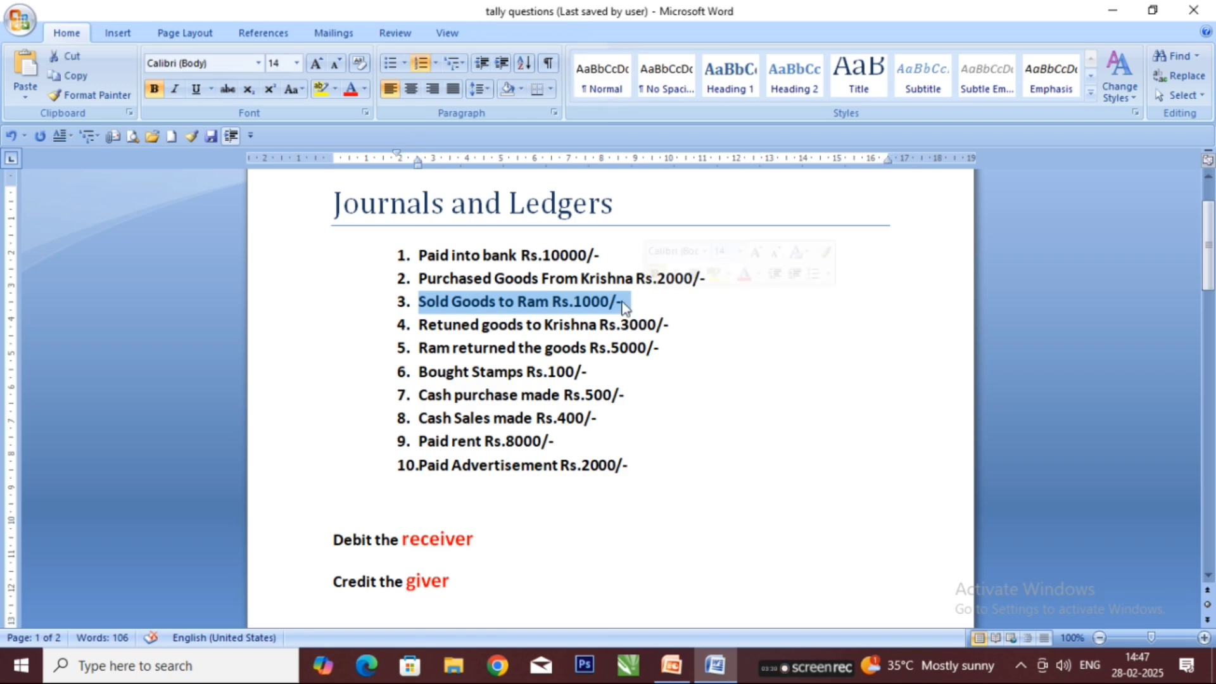
{"action": "left_click", "coordinate": [491, 302]}
{"action": "left_click_drag", "start_coordinate": [518, 303], "coordinate": [548, 303]}
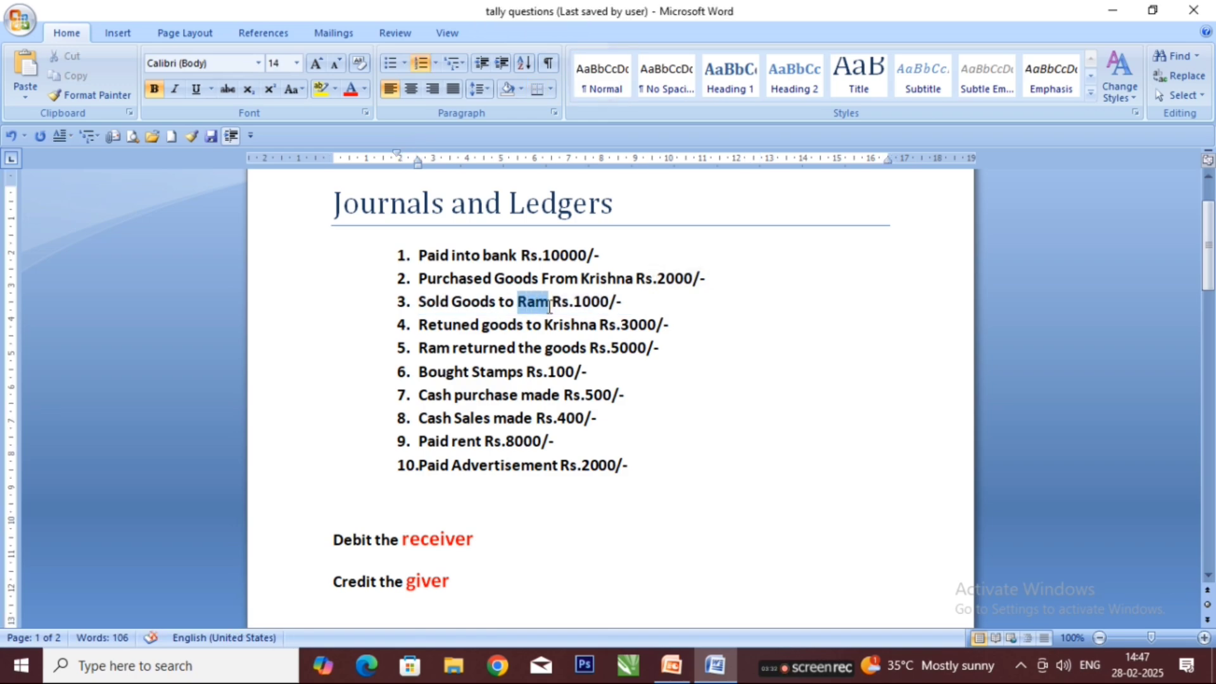
{"action": "left_click", "coordinate": [426, 302]}
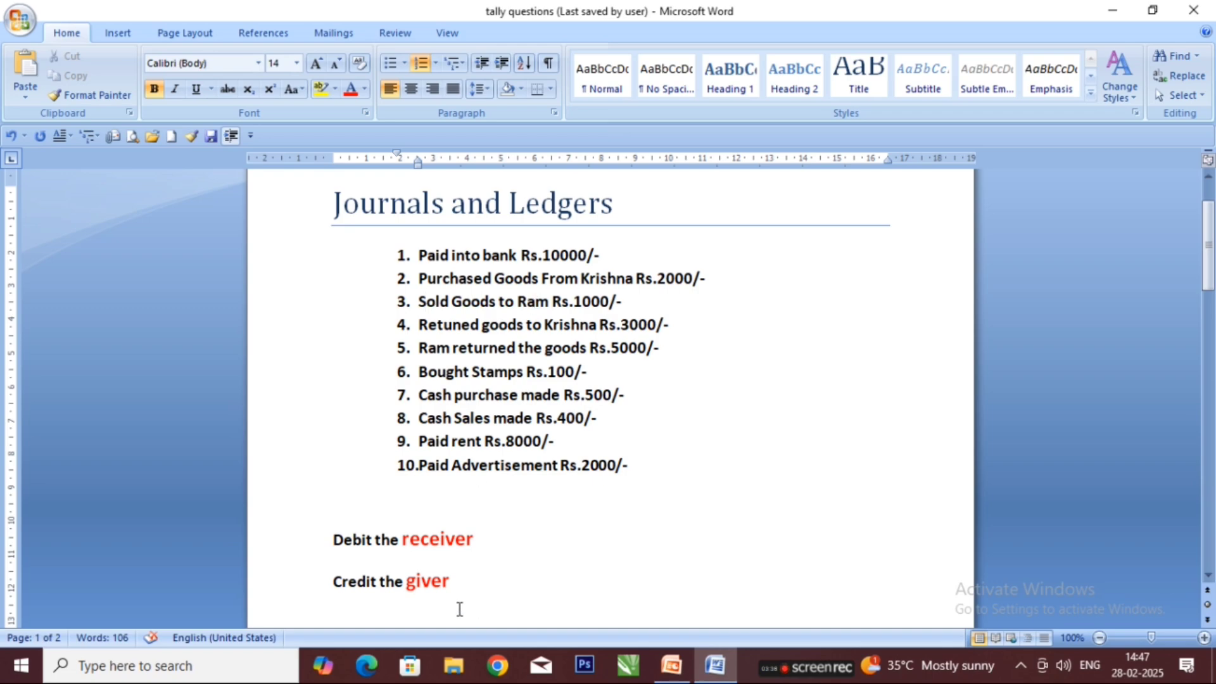
{"action": "double_click", "coordinate": [428, 539]}
{"action": "double_click", "coordinate": [435, 583]}
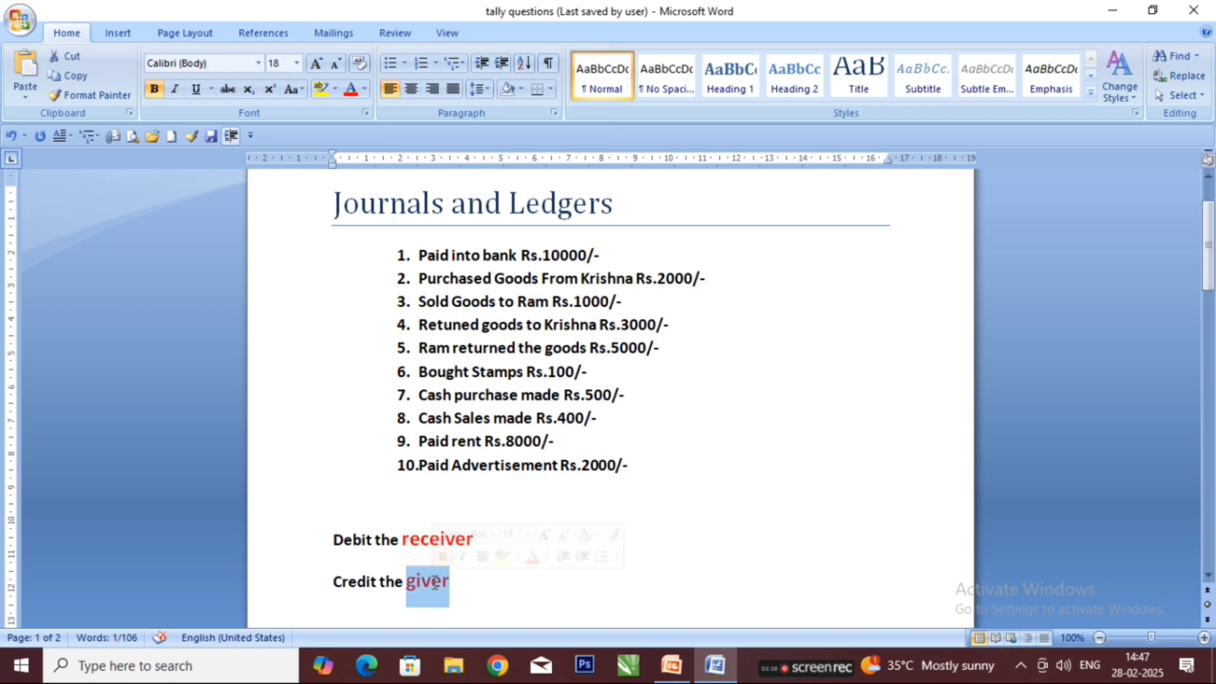
{"action": "double_click", "coordinate": [410, 542]}
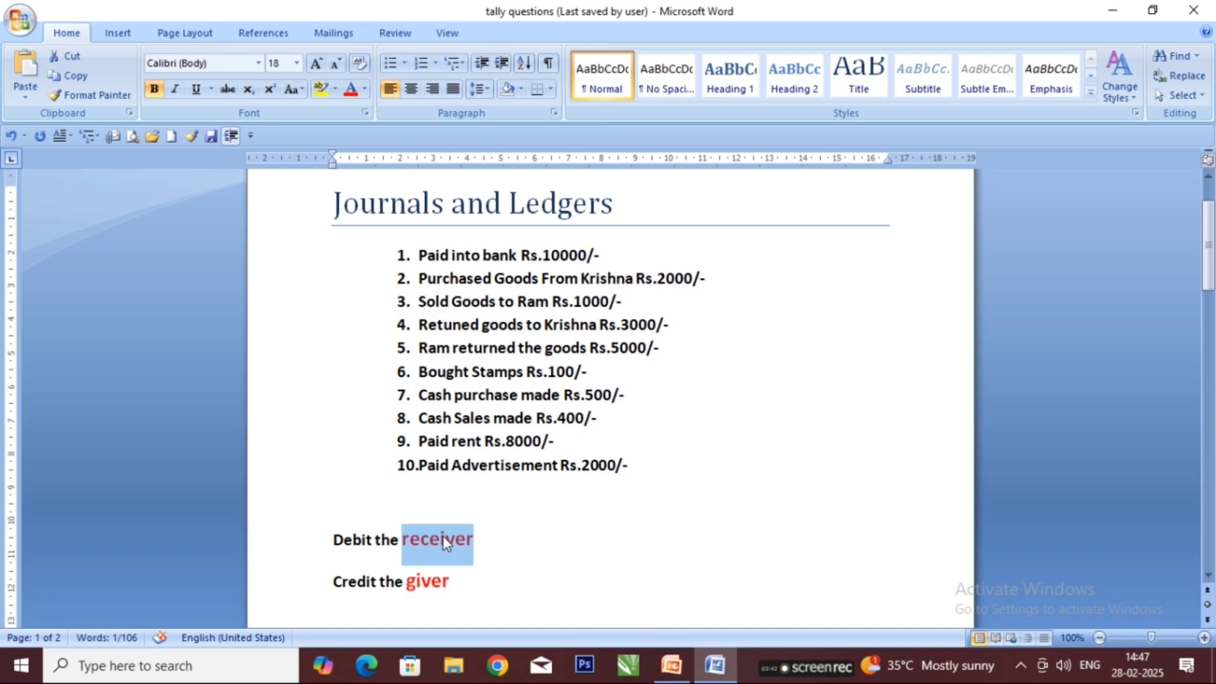
Insert the customer's name from item 3 as the debited account in the By line of journal row 3.
{"action": "left_click_drag", "start_coordinate": [550, 301], "coordinate": [520, 302]}
{"action": "scroll", "coordinate": [523, 302], "scroll_direction": "down", "scroll_amount": 20}
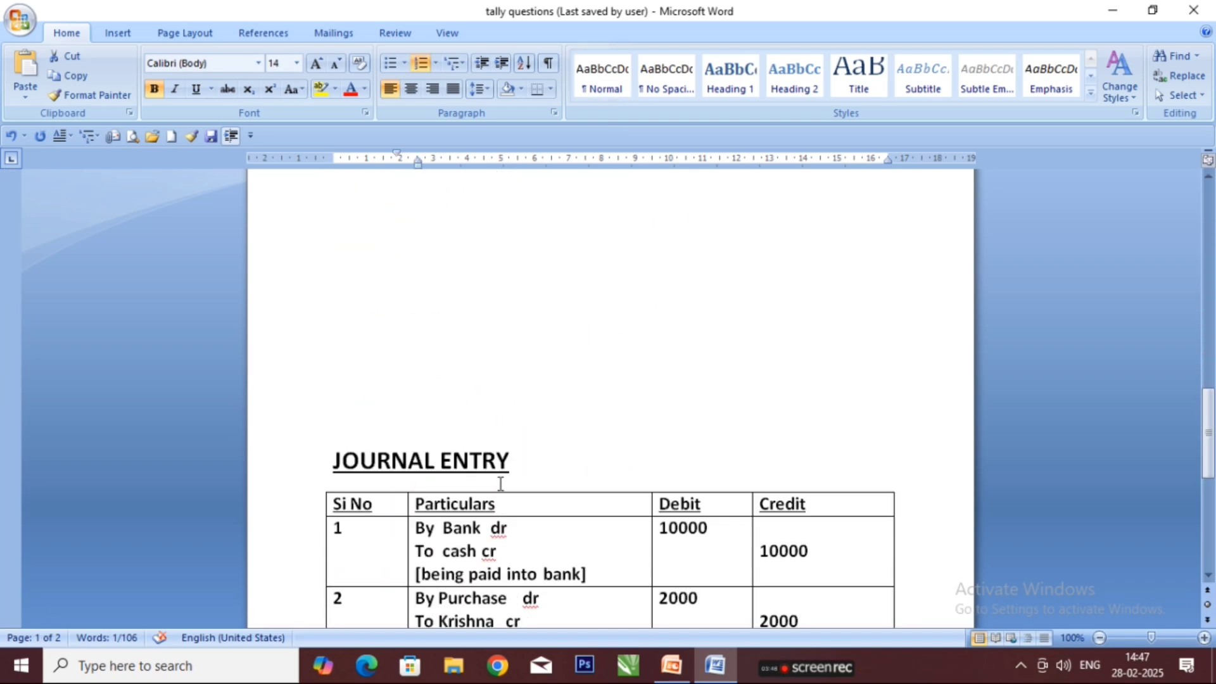
{"action": "left_click", "coordinate": [447, 454]}
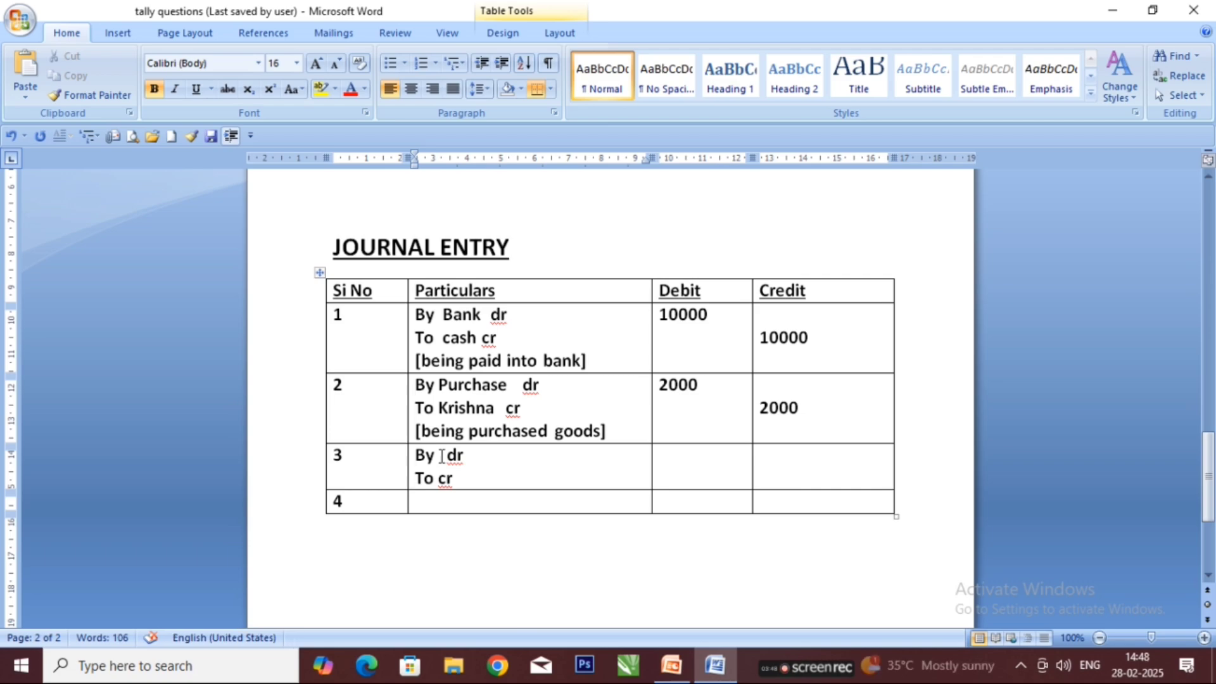
{"action": "type", "text": "Ram"}
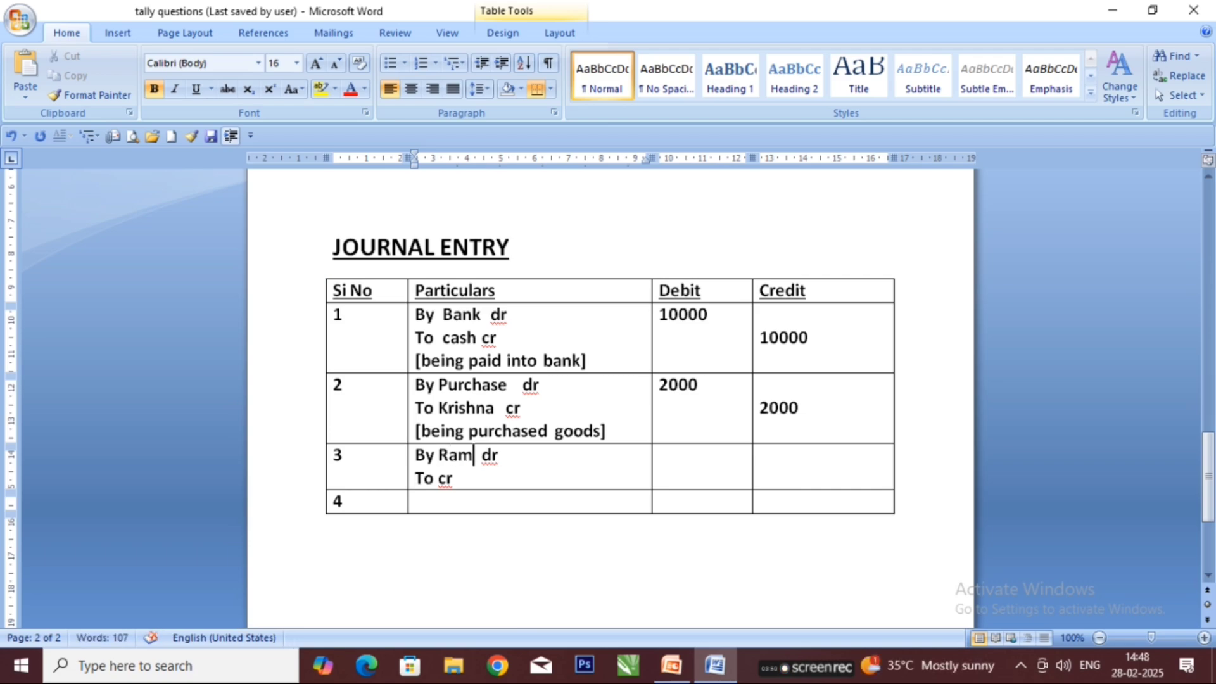
Check item 3 against the sales rules and insert "Sales" as the credited account in the To line of journal row 3.
{"action": "left_click", "coordinate": [436, 478]}
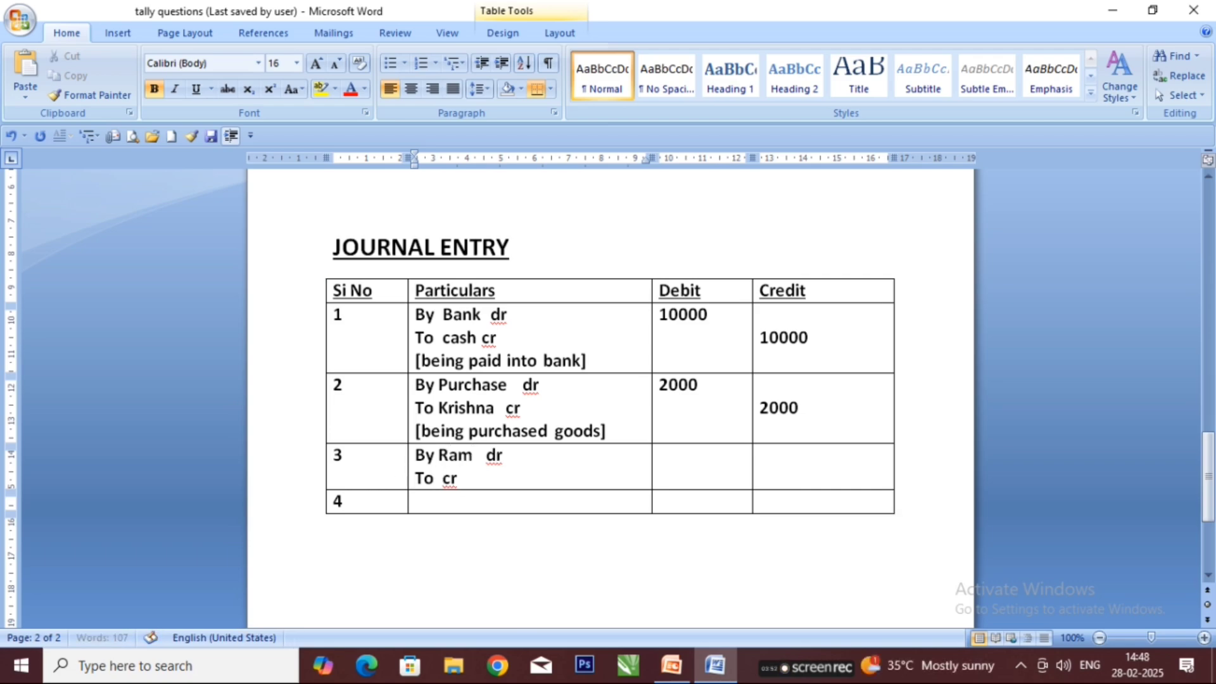
{"action": "scroll", "coordinate": [456, 456], "scroll_direction": "up", "scroll_amount": 15}
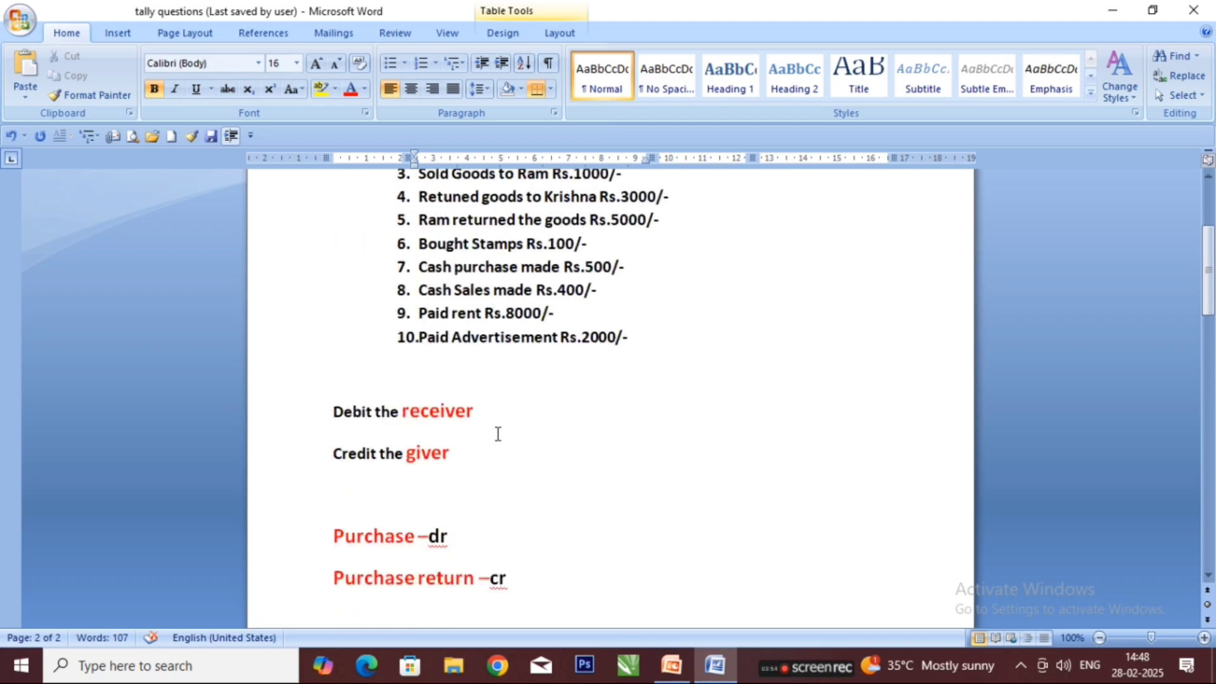
{"action": "scroll", "coordinate": [498, 434], "scroll_direction": "up", "scroll_amount": 3}
{"action": "left_click_drag", "start_coordinate": [420, 303], "coordinate": [496, 304]}
{"action": "scroll", "coordinate": [467, 349], "scroll_direction": "down", "scroll_amount": 7}
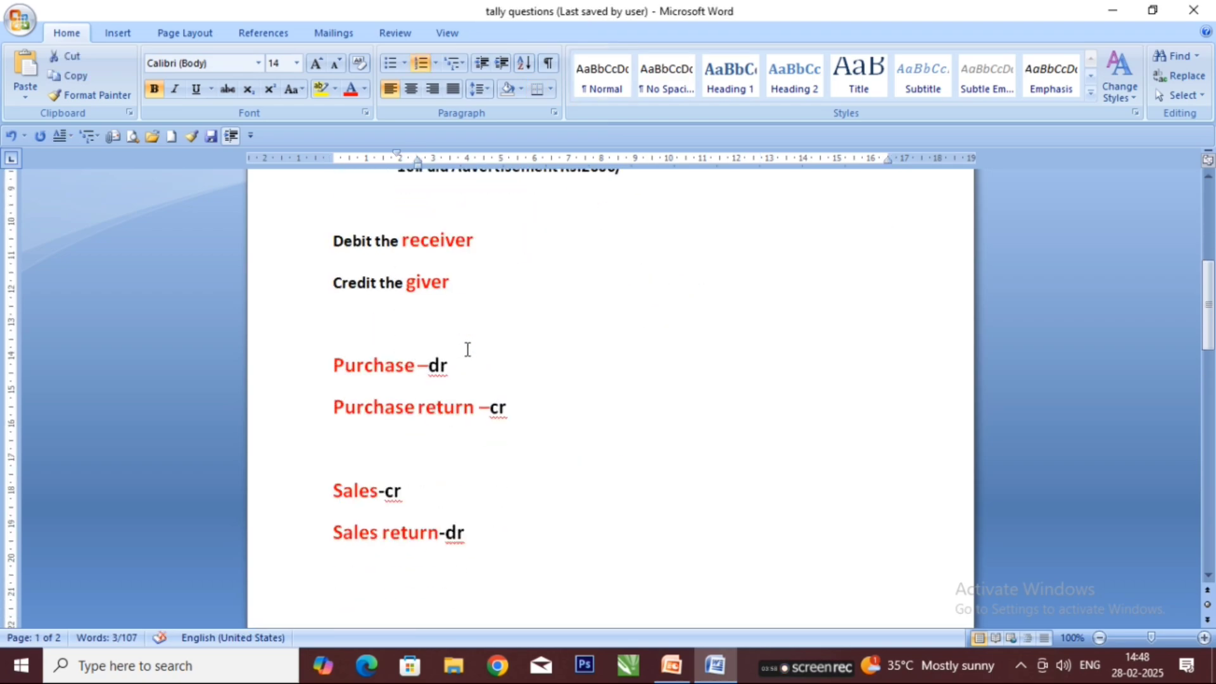
{"action": "scroll", "coordinate": [467, 350], "scroll_direction": "down", "scroll_amount": 10}
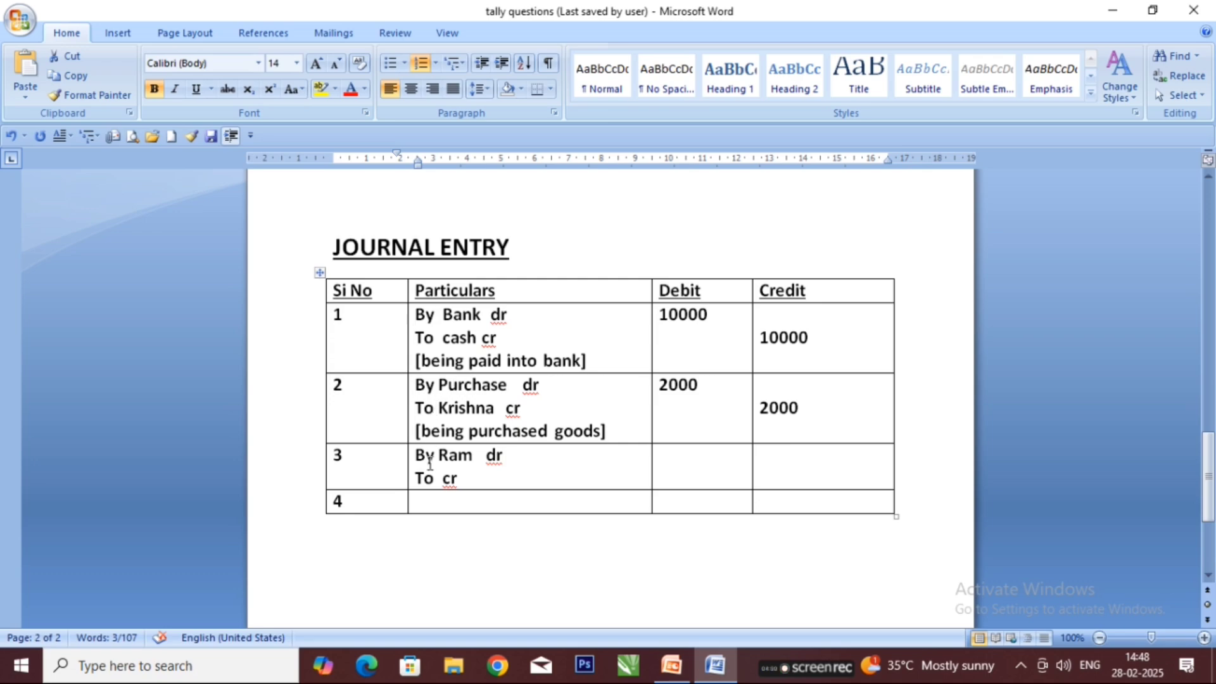
{"action": "left_click", "coordinate": [439, 480]}
{"action": "type", "text": "Sales"}
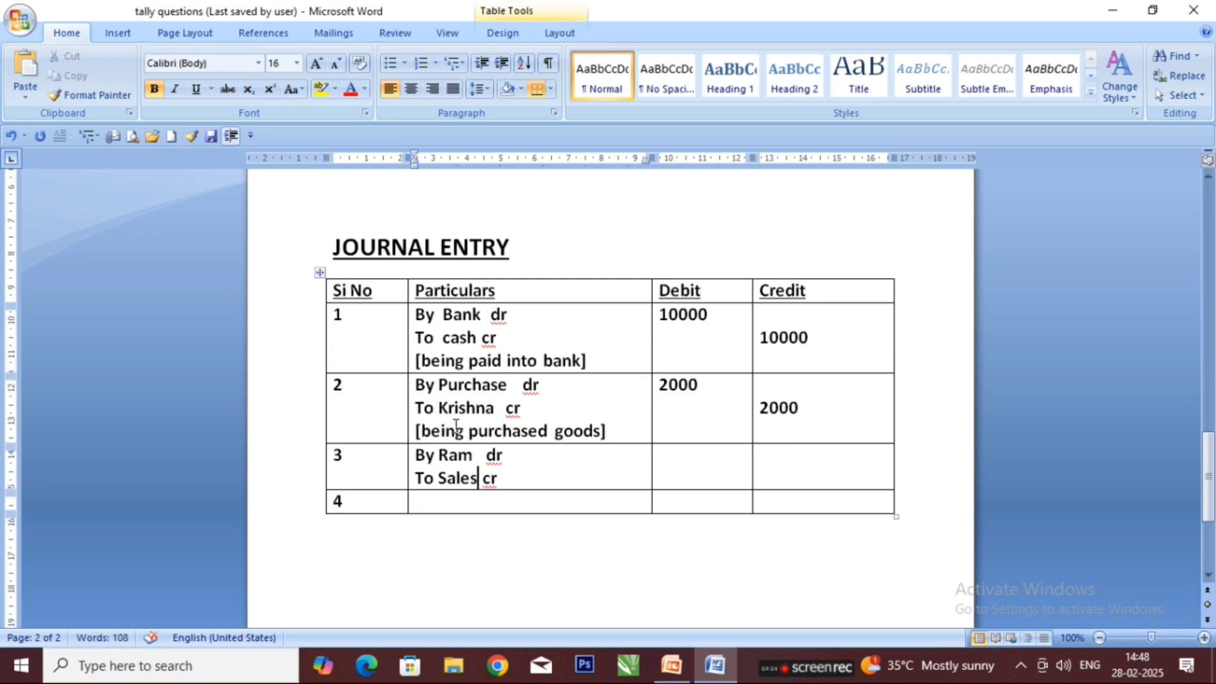
Check the amount in item 3 and enter 1000 as the debit beside the customer line and 1000 as the credit beside the Sales line.
{"action": "left_click", "coordinate": [680, 458]}
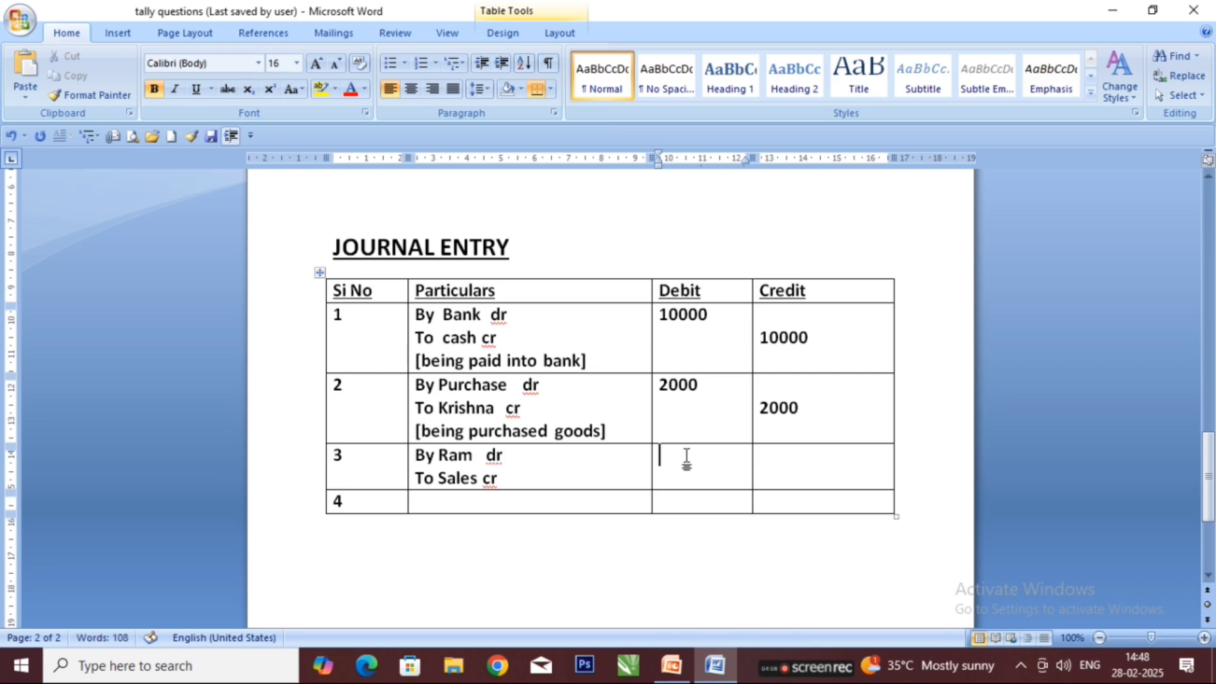
{"action": "scroll", "coordinate": [686, 459], "scroll_direction": "up", "scroll_amount": 20}
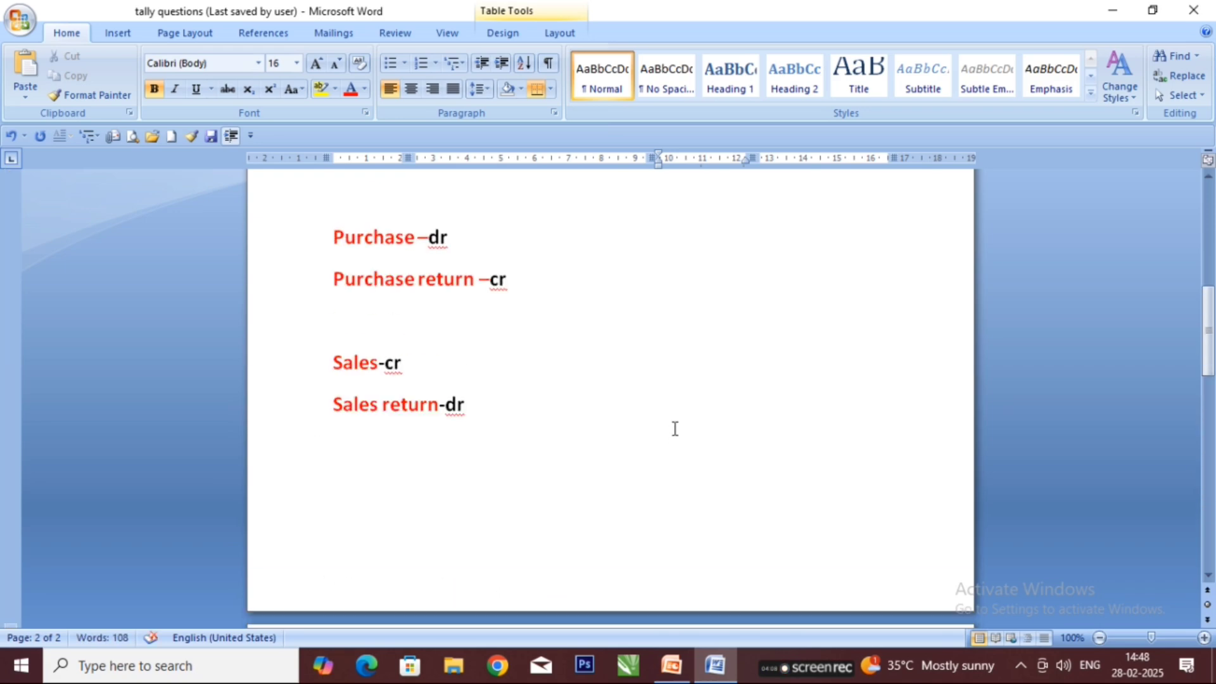
{"action": "scroll", "coordinate": [799, 402], "scroll_direction": "up", "scroll_amount": 4}
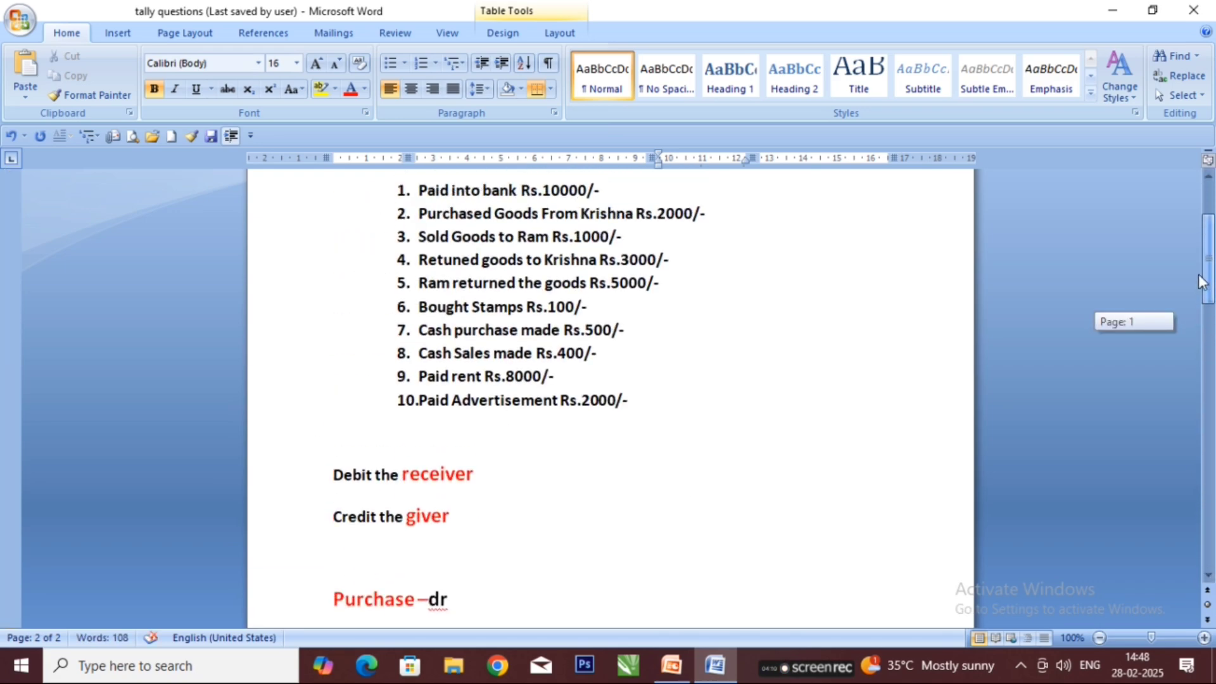
{"action": "double_click", "coordinate": [580, 237]}
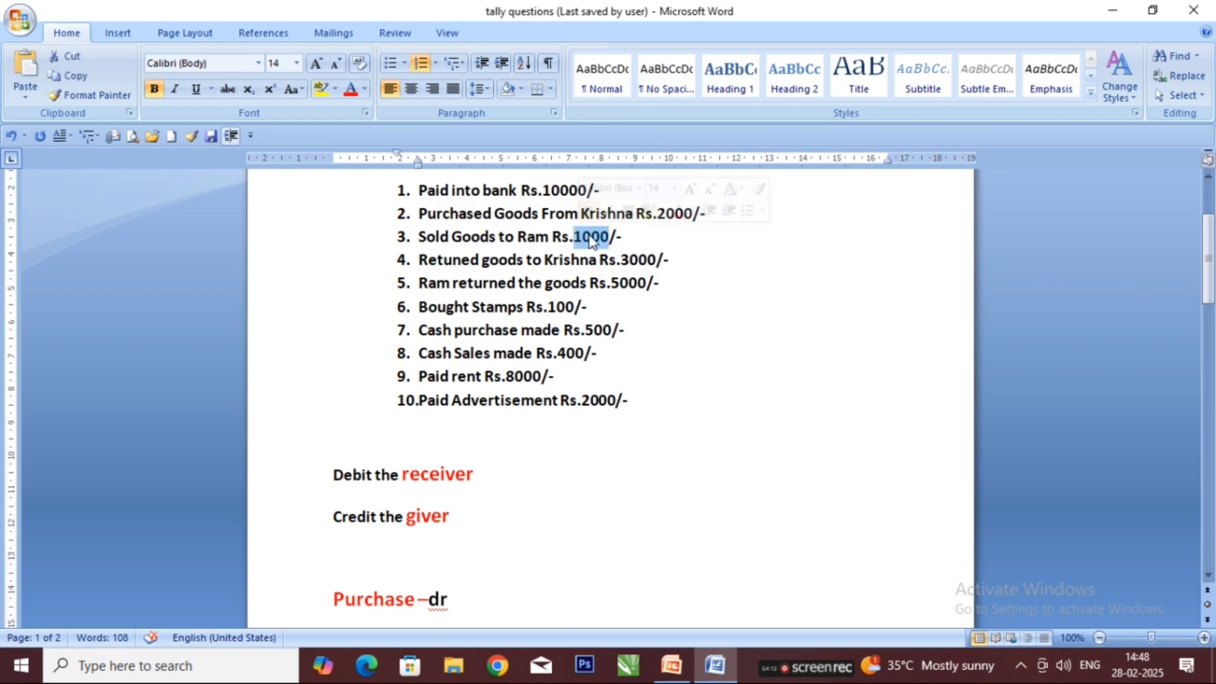
{"action": "left_click_drag", "start_coordinate": [1208, 260], "coordinate": [1213, 564]}
{"action": "left_click", "coordinate": [664, 250]}
{"action": "type", "text": "1000"}
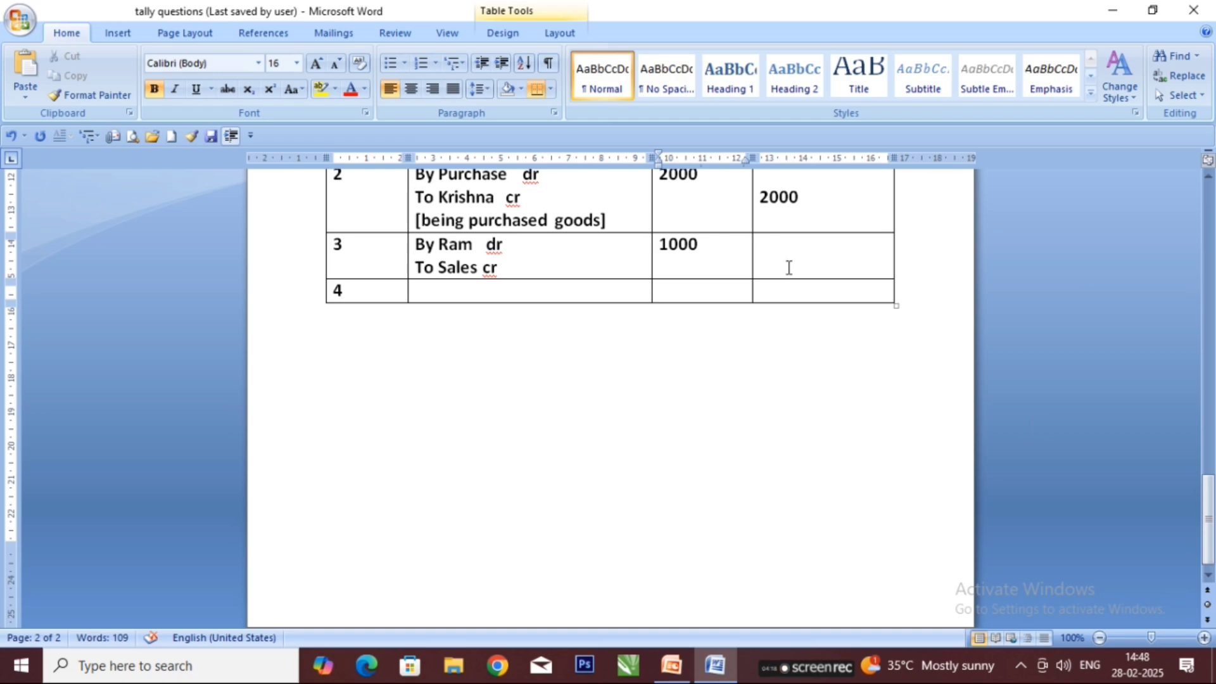
{"action": "left_click", "coordinate": [773, 252]}
{"action": "key", "text": "Return"}
{"action": "type", "text": "100"}
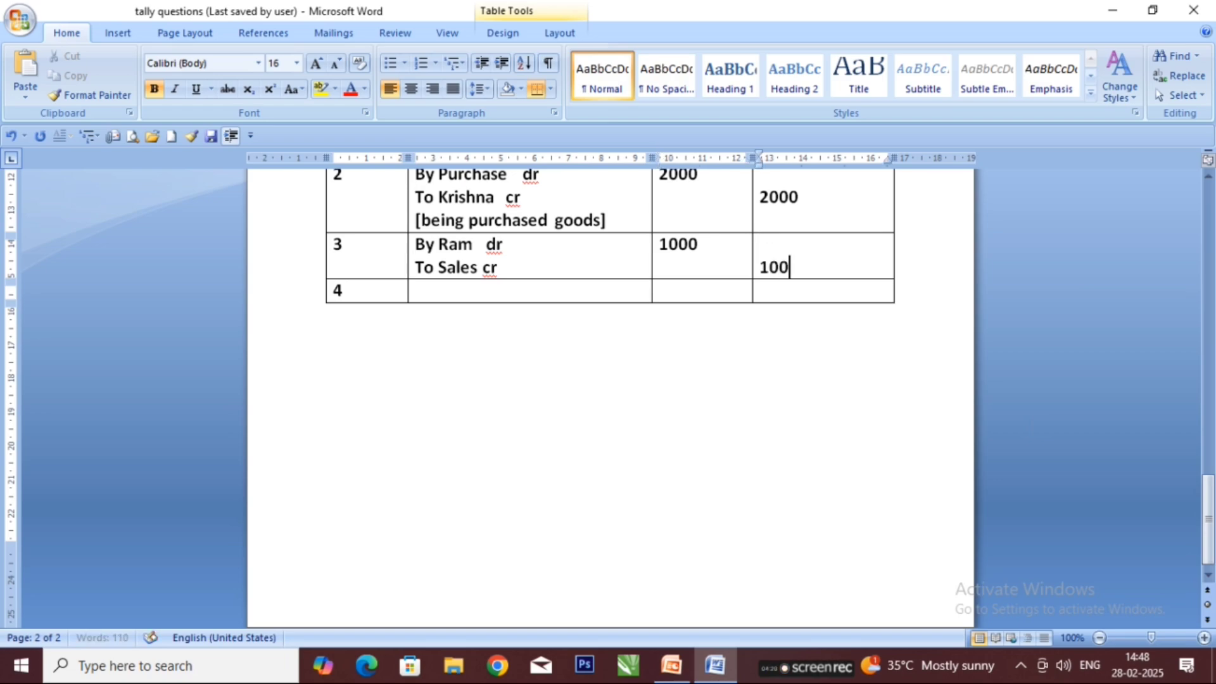
{"action": "type", "text": "0"}
Add the narration "[being sold goods]" below the To line in journal row 3.
{"action": "left_click", "coordinate": [536, 266]}
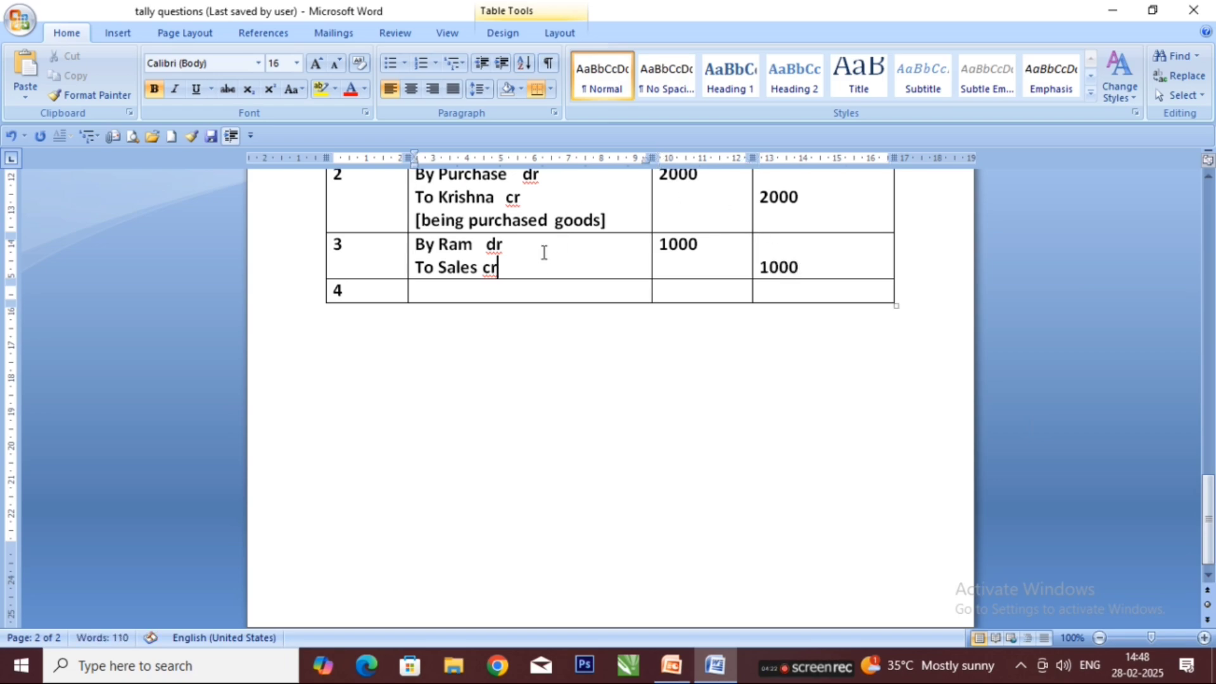
{"action": "key", "text": "Return"}
{"action": "type", "text": "[being"}
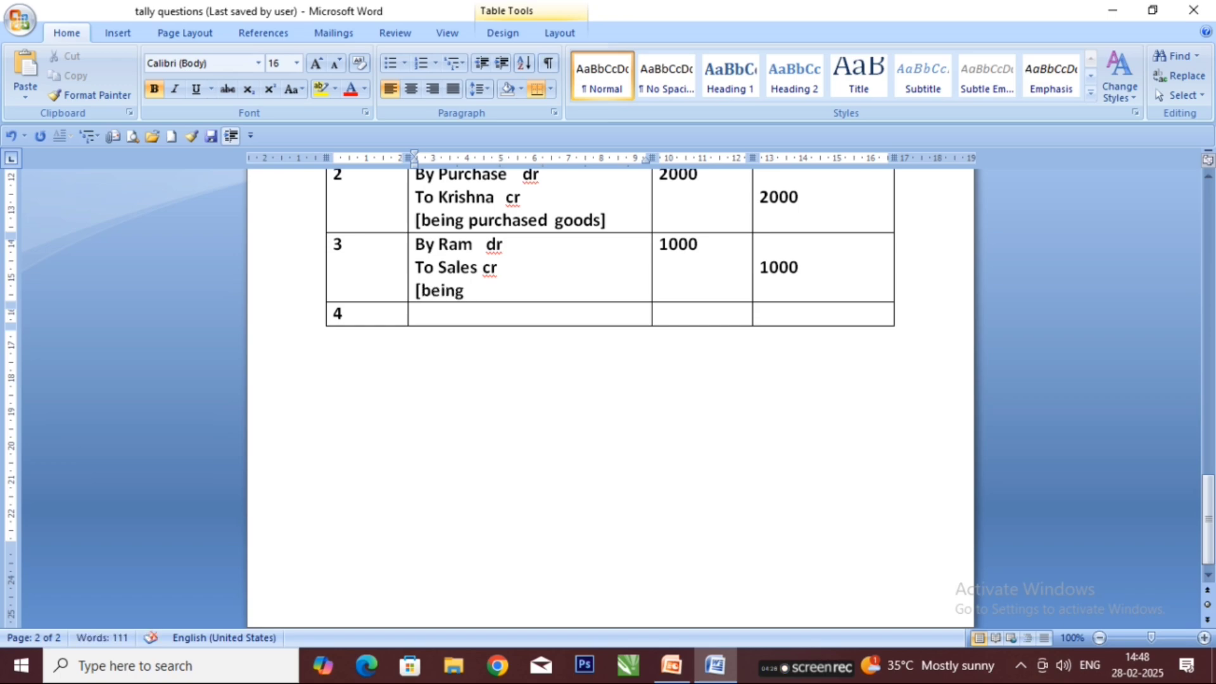
{"action": "type", "text": " sold goo"}
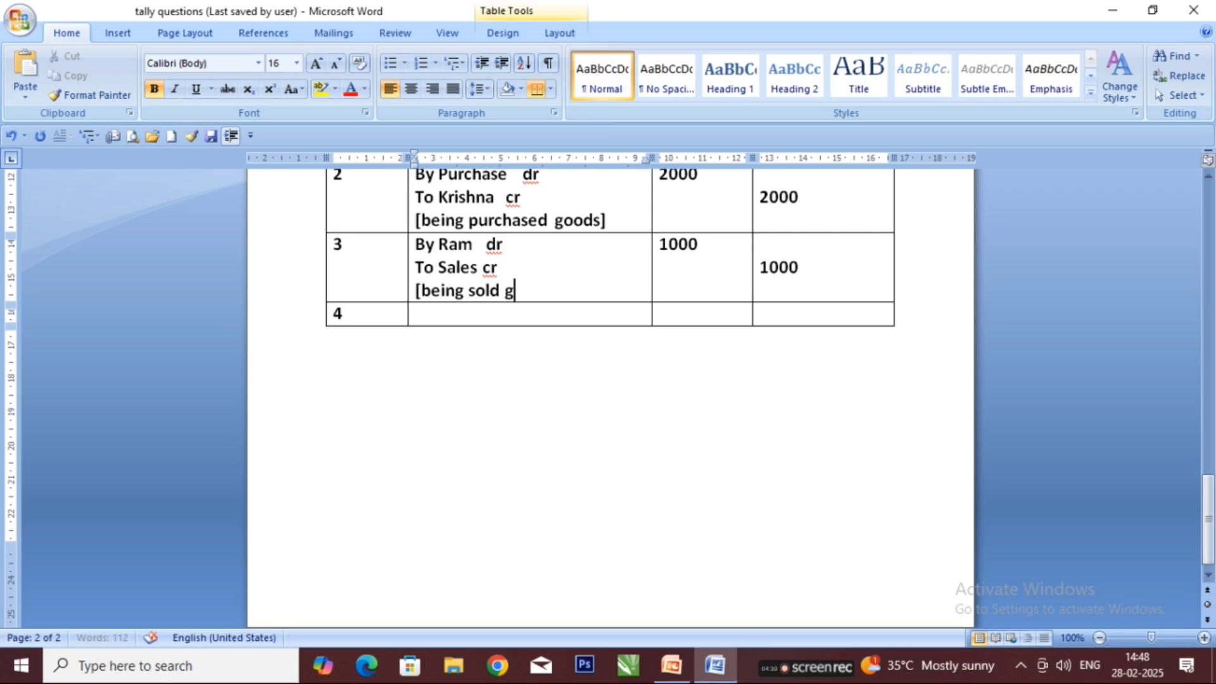
{"action": "type", "text": "ds]"}
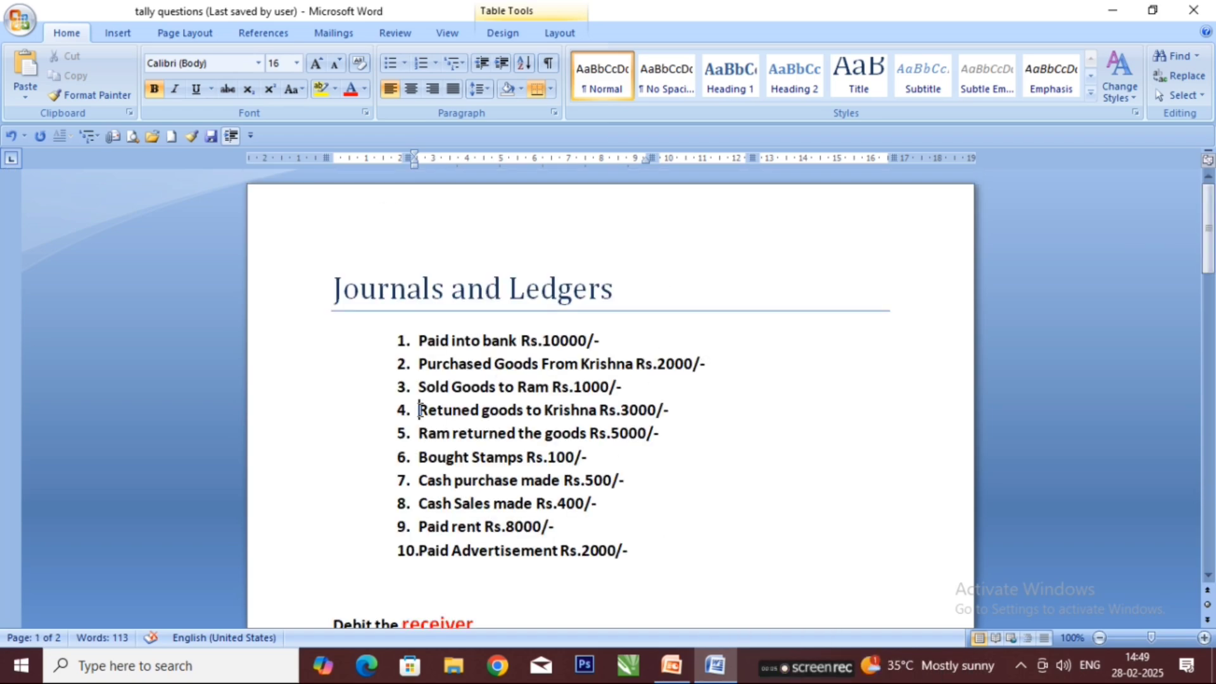
Review item 4 in the transaction list and add "By dr" and "To cr" lines in the Particulars cell of journal row 4.
{"action": "left_click_drag", "start_coordinate": [419, 409], "coordinate": [675, 411]}
{"action": "left_click_drag", "start_coordinate": [1210, 242], "coordinate": [1210, 510]}
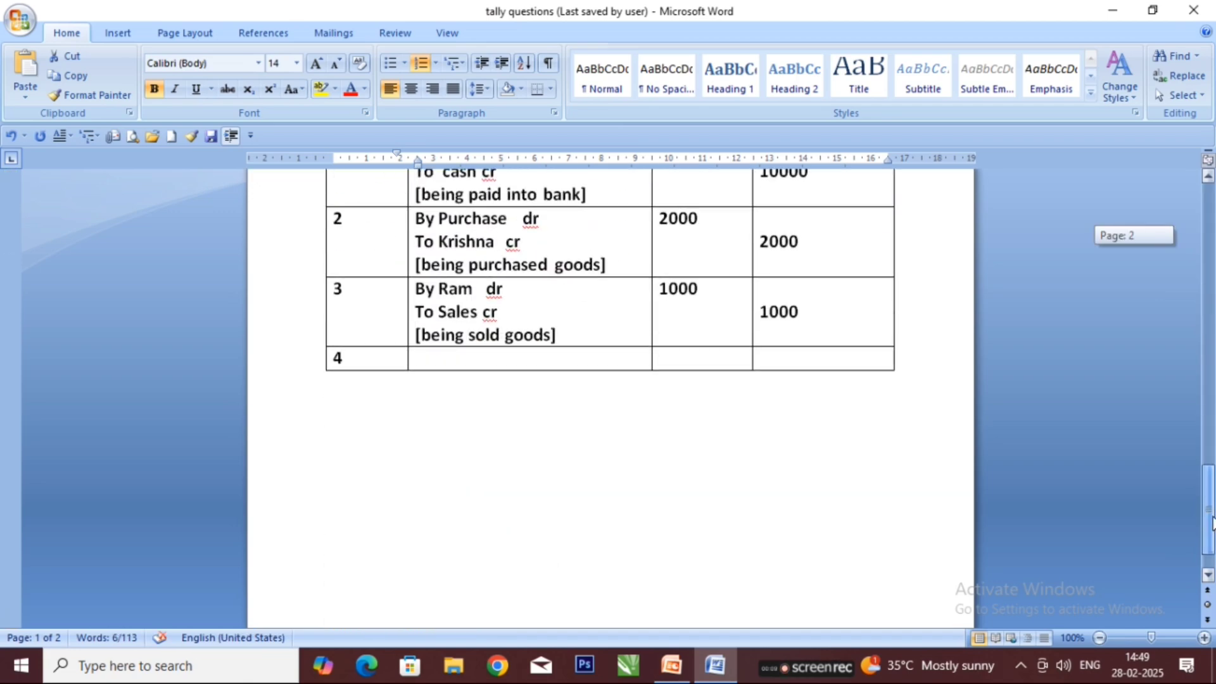
{"action": "left_click", "coordinate": [481, 361]}
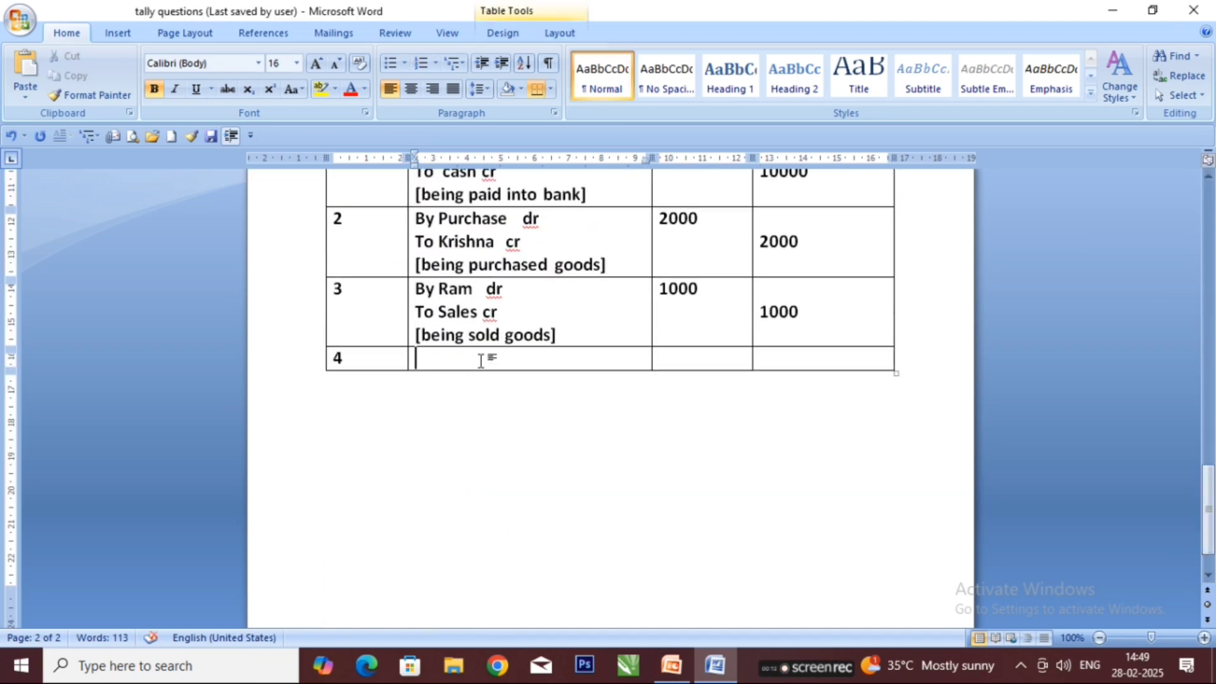
{"action": "type", "text": "by"}
{"action": "key", "text": "BackSpace"}
{"action": "type", "text": "y "}
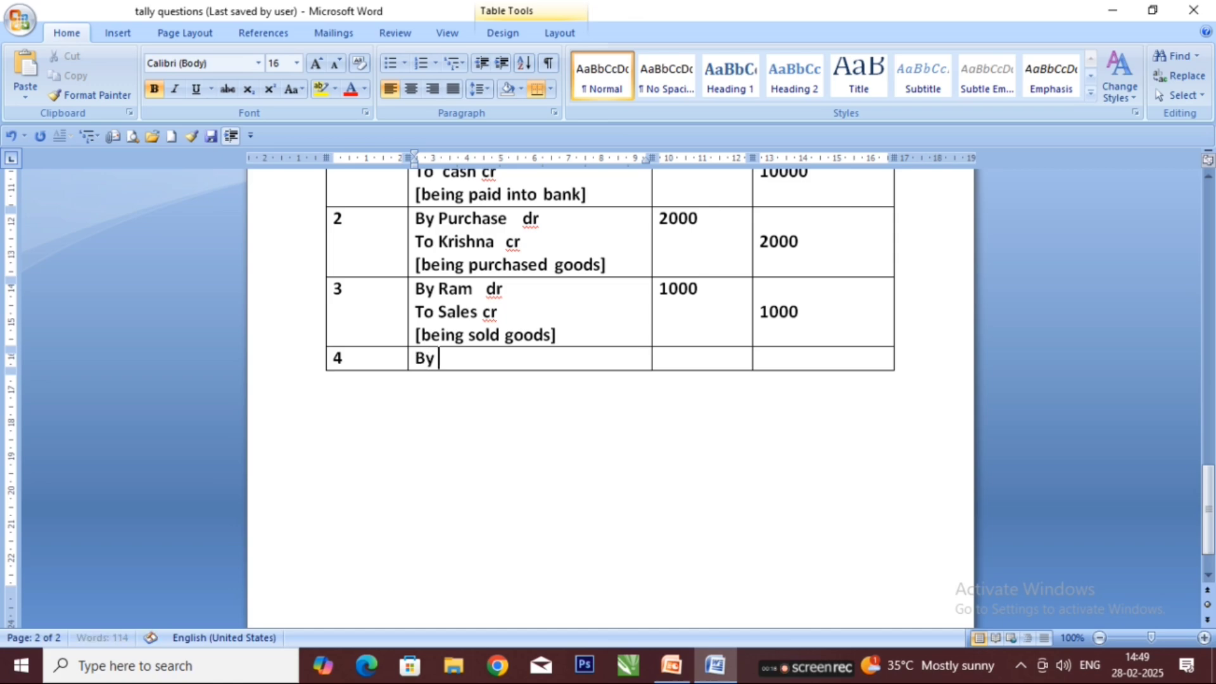
{"action": "type", "text": " dr"}
{"action": "key", "text": "Return"}
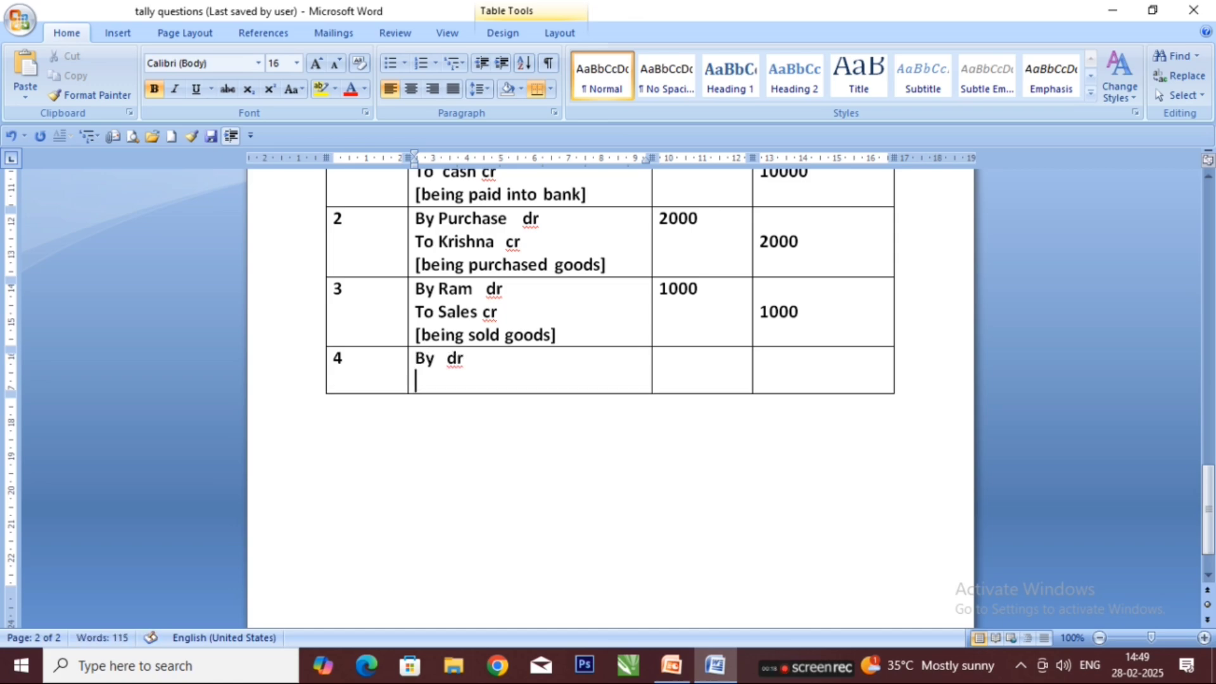
{"action": "type", "text": "to  cr"}
Examine item 4 in the transaction list and compare it with the purchase in item 2 and the sale in item 3.
{"action": "left_click", "coordinate": [442, 358]}
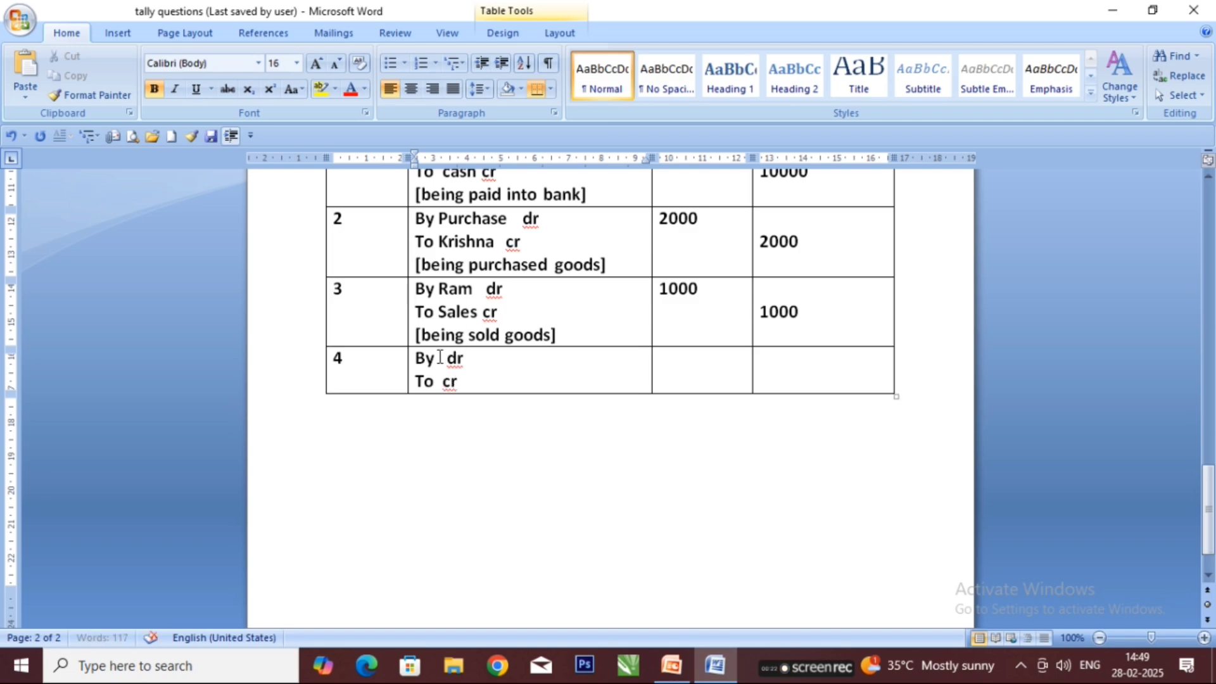
{"action": "left_click_drag", "start_coordinate": [1203, 491], "coordinate": [1204, 210]}
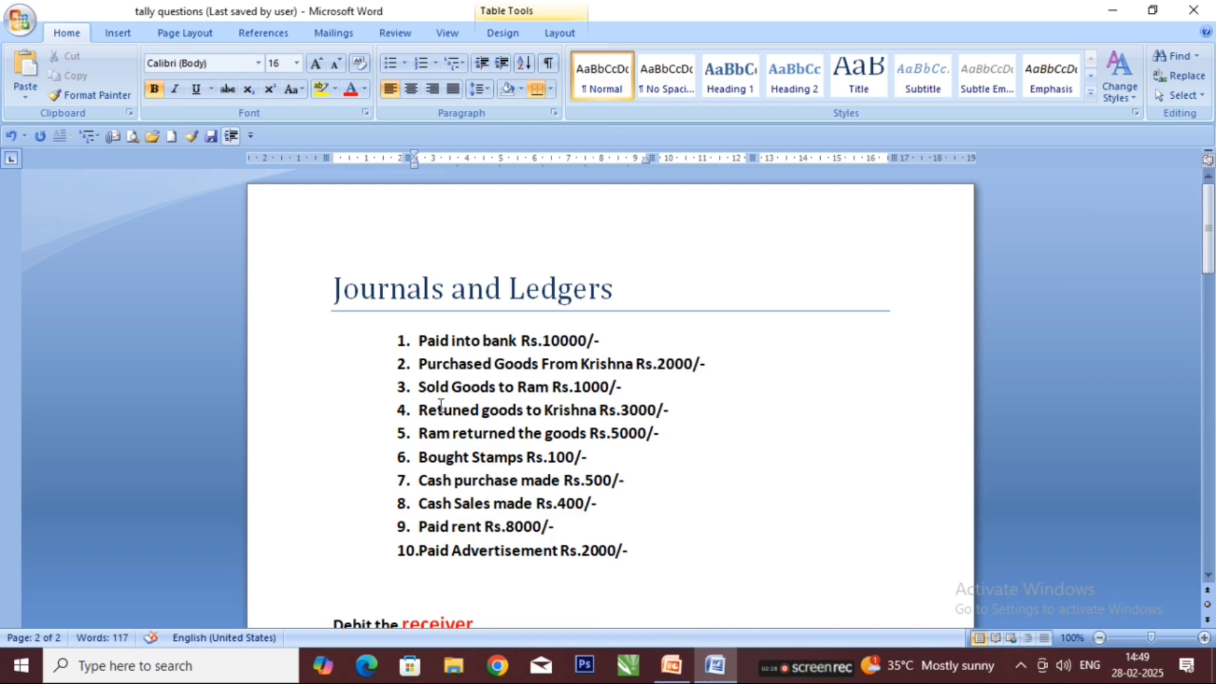
{"action": "left_click", "coordinate": [552, 410]}
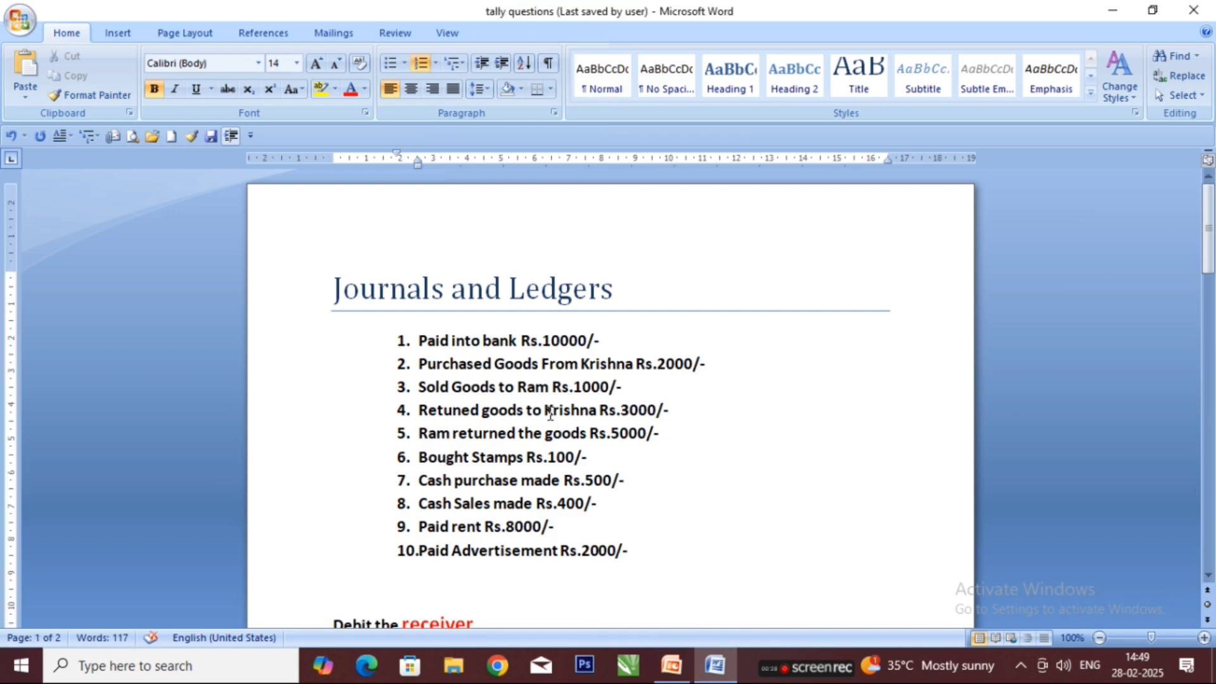
{"action": "left_click_drag", "start_coordinate": [544, 412], "coordinate": [592, 411]}
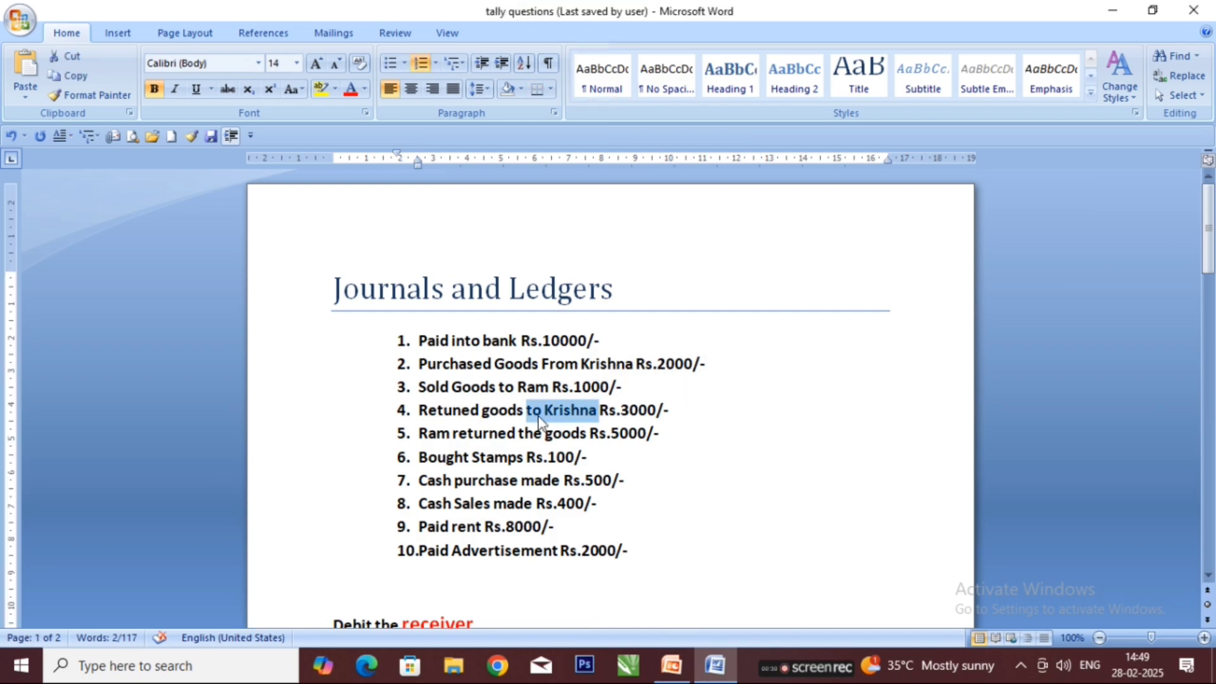
{"action": "left_click_drag", "start_coordinate": [419, 412], "coordinate": [597, 412]}
{"action": "double_click", "coordinate": [462, 364]}
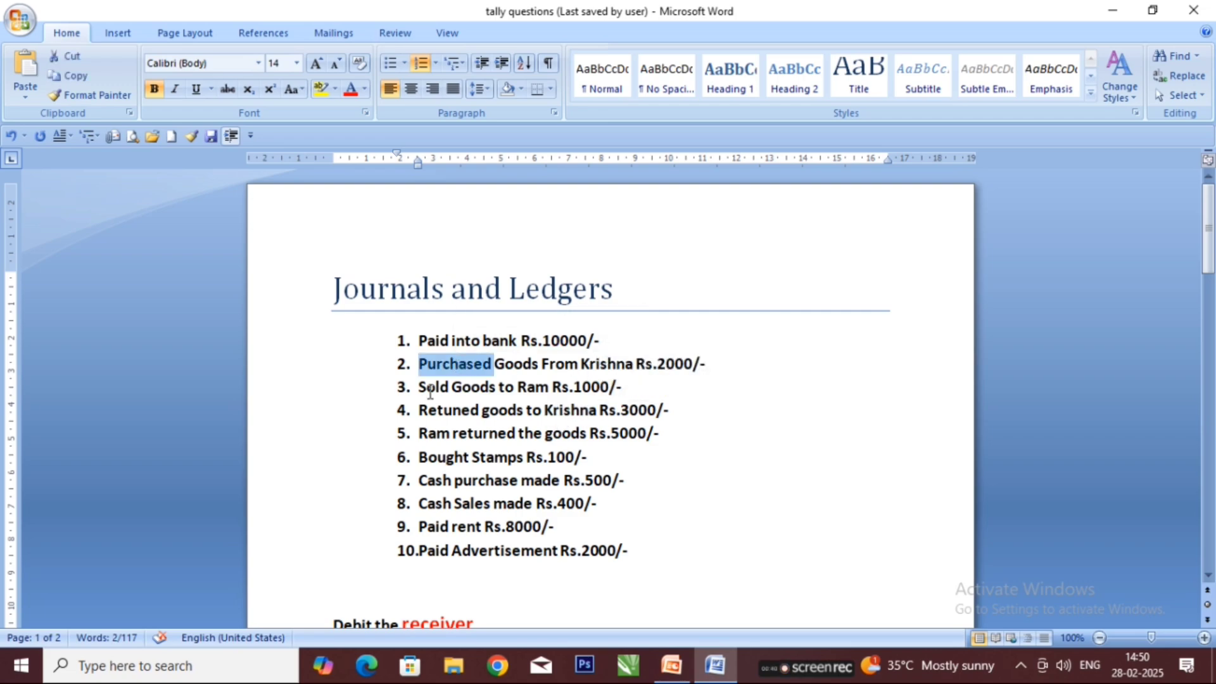
{"action": "double_click", "coordinate": [434, 387]}
{"action": "double_click", "coordinate": [584, 415]}
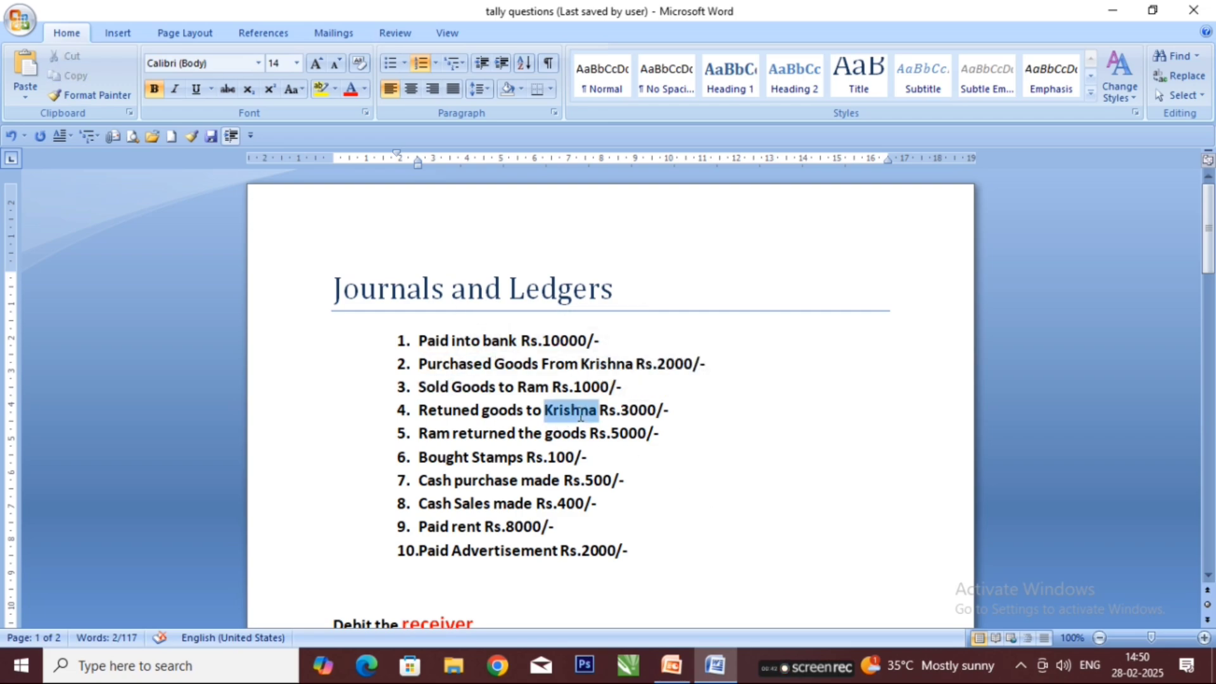
{"action": "left_click", "coordinate": [553, 364]}
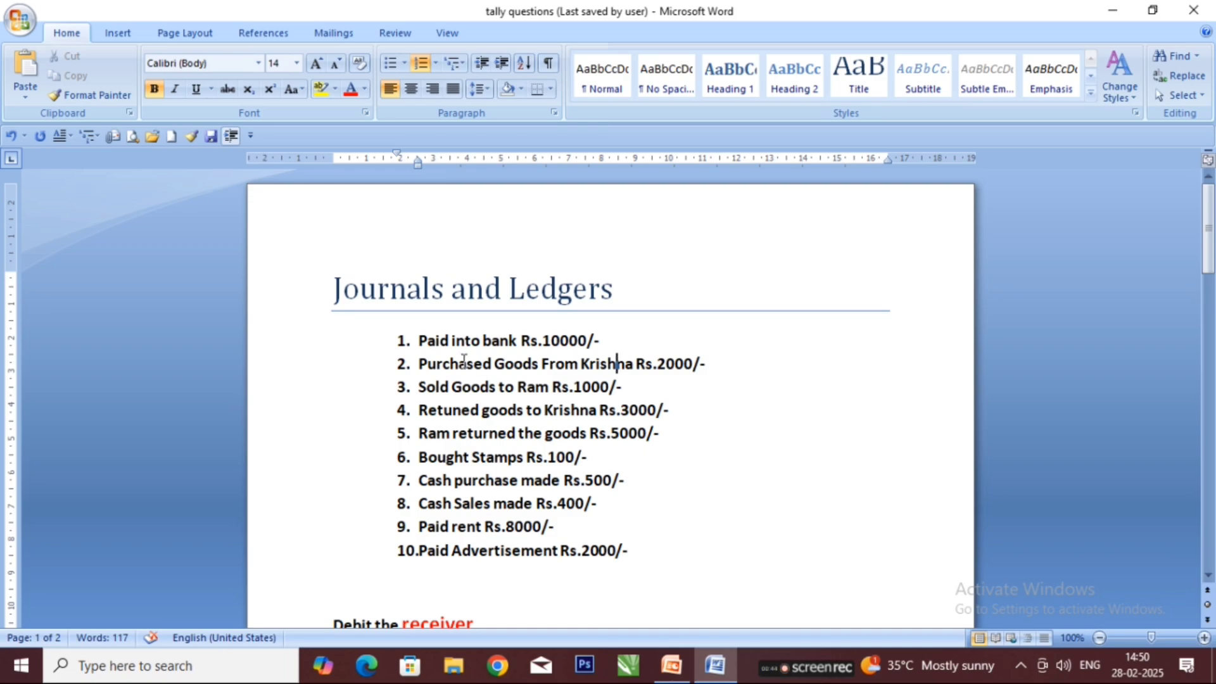
{"action": "double_click", "coordinate": [589, 366]}
{"action": "double_click", "coordinate": [474, 366]}
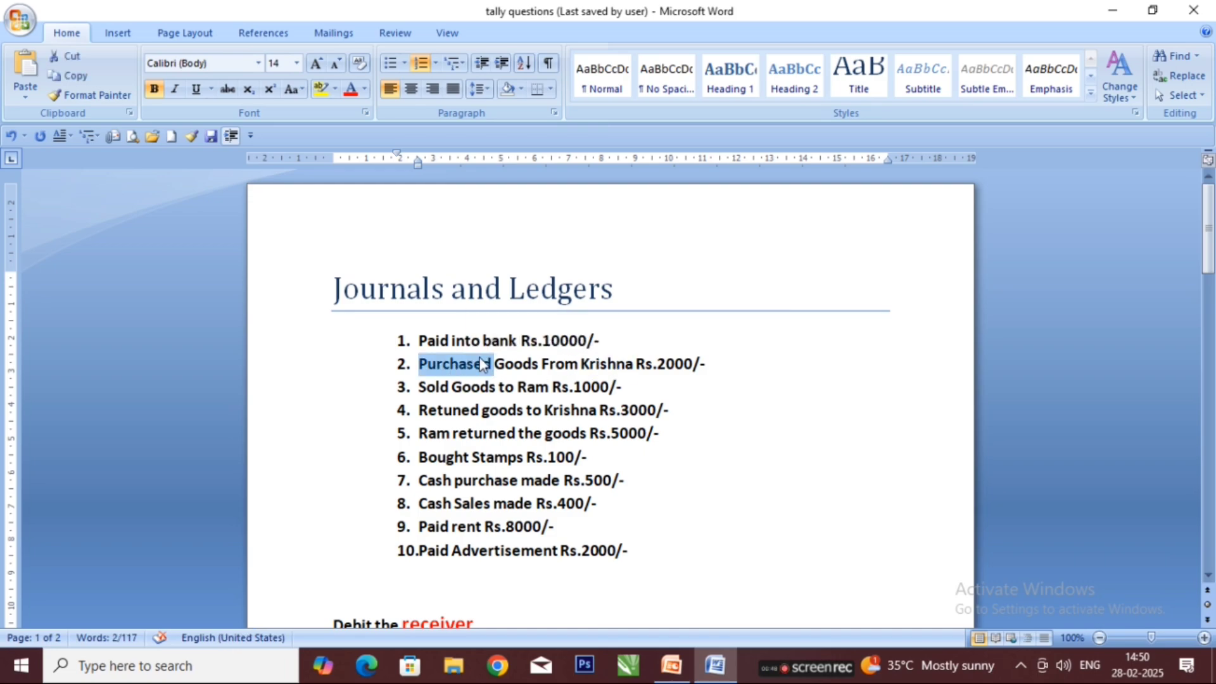
Check the purchase rule below the transaction list against the Purchase and Sales lines in journal rows 2 and 3.
{"action": "scroll", "coordinate": [532, 380], "scroll_direction": "down", "scroll_amount": 2}
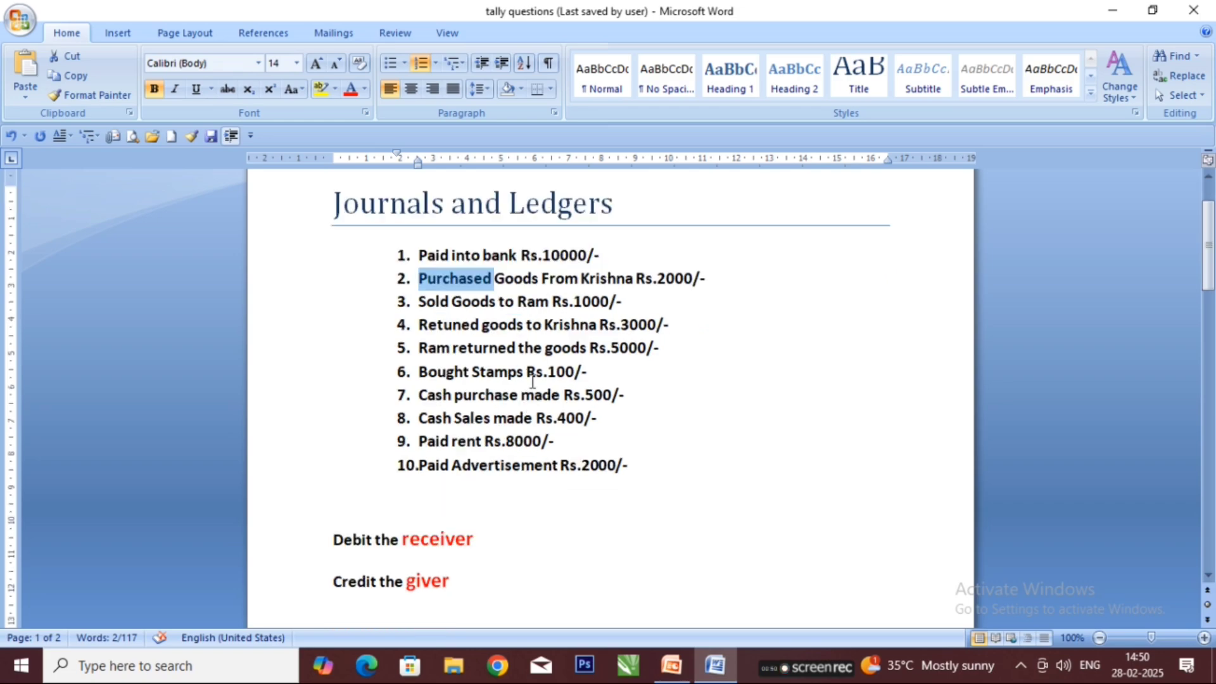
{"action": "scroll", "coordinate": [532, 380], "scroll_direction": "down", "scroll_amount": 3}
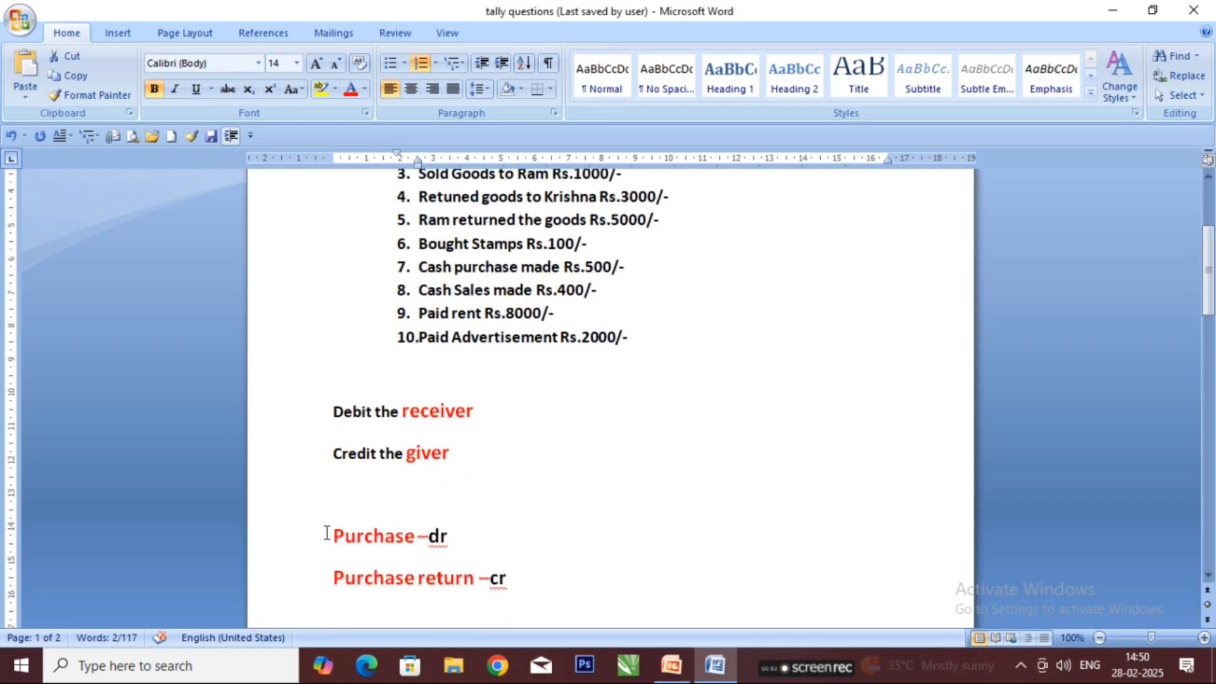
{"action": "left_click_drag", "start_coordinate": [332, 536], "coordinate": [556, 536]}
{"action": "left_click", "coordinate": [393, 380]}
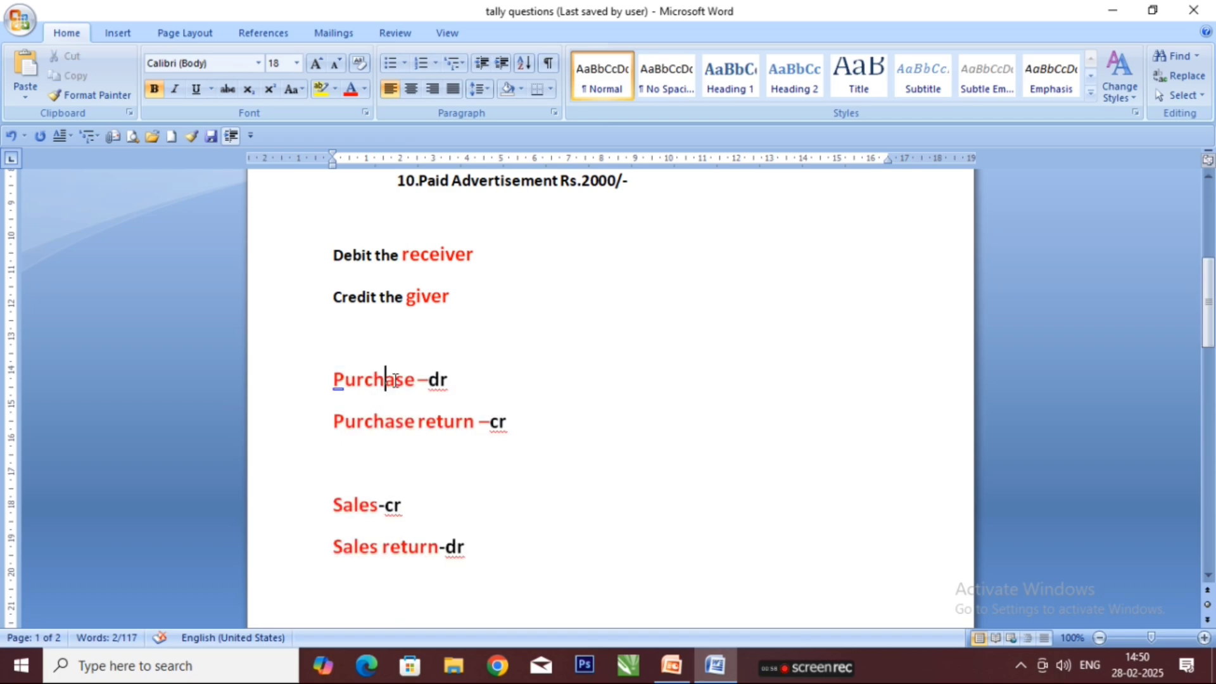
{"action": "double_click", "coordinate": [400, 379]}
{"action": "scroll", "coordinate": [400, 379], "scroll_direction": "down", "scroll_amount": 1}
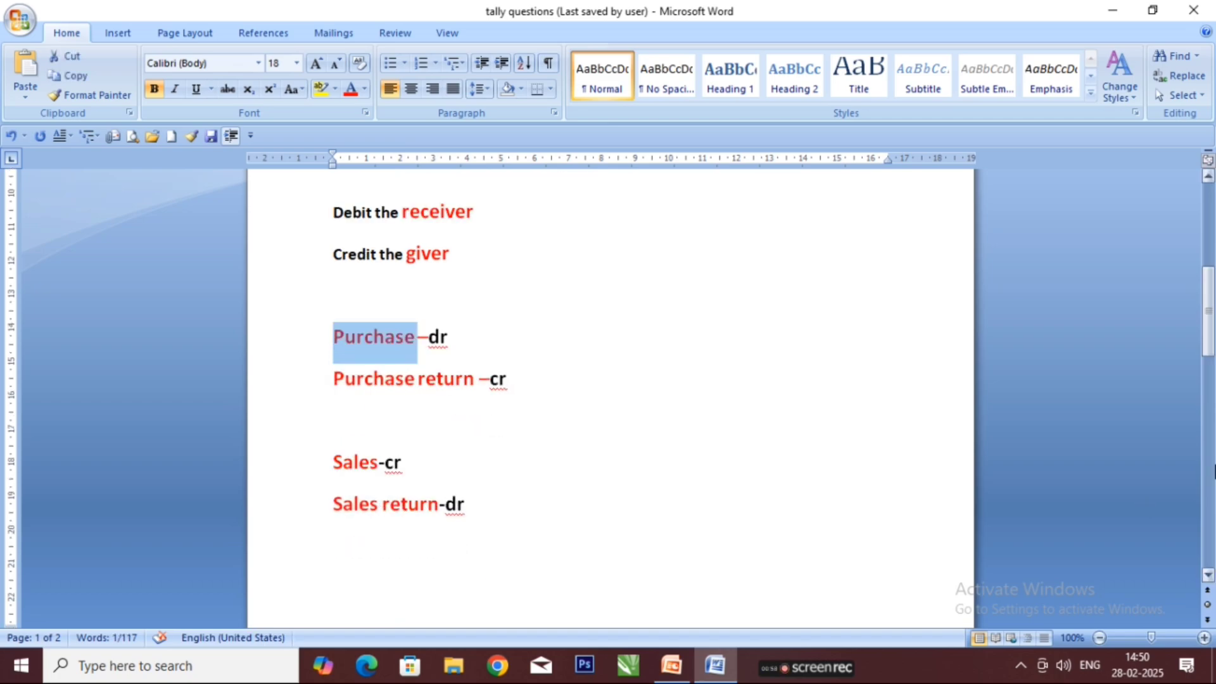
{"action": "left_click_drag", "start_coordinate": [1208, 328], "coordinate": [1167, 483]}
{"action": "double_click", "coordinate": [479, 444]}
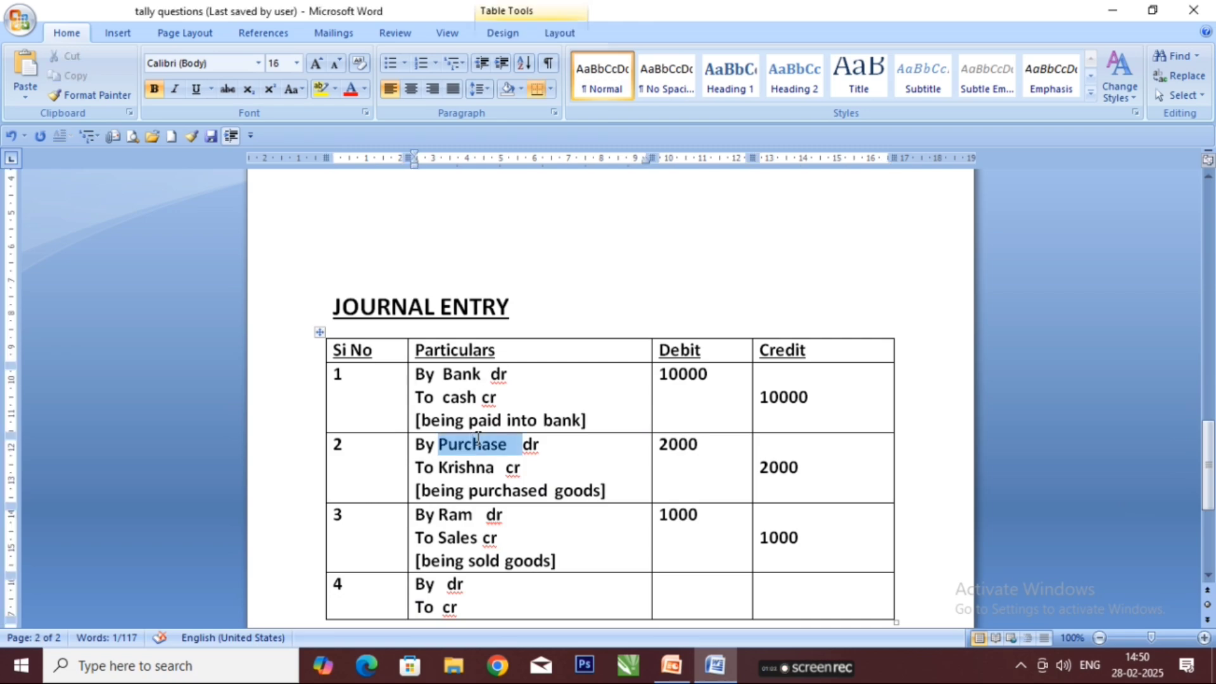
{"action": "double_click", "coordinate": [465, 538]}
{"action": "left_click", "coordinate": [488, 539]}
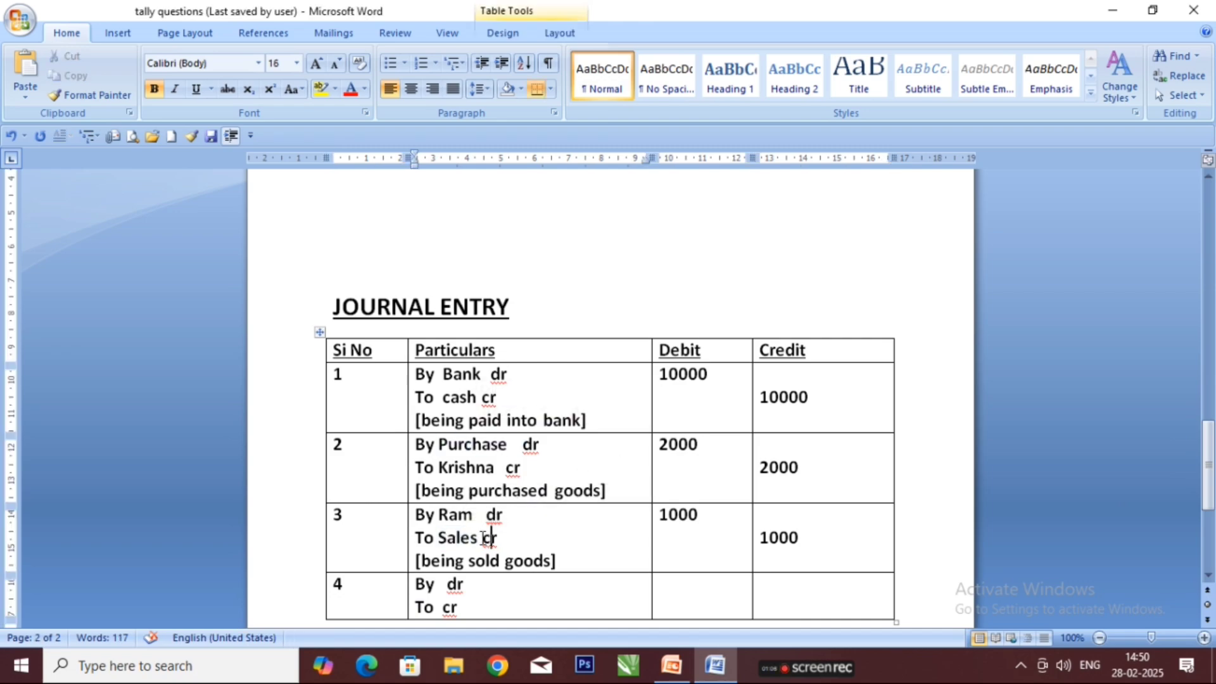
Review the debit and credit rules for purchase, purchase return, sales and sales return.
{"action": "left_click_drag", "start_coordinate": [1207, 456], "coordinate": [1202, 329]}
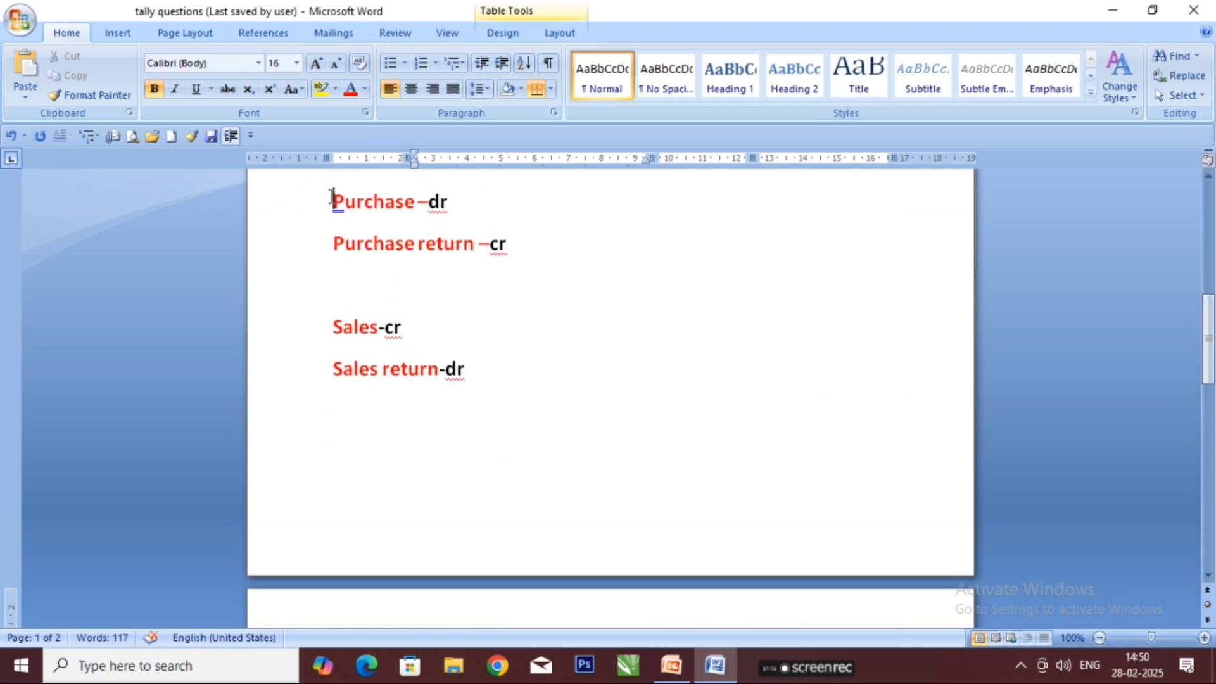
{"action": "left_click_drag", "start_coordinate": [332, 198], "coordinate": [467, 192]}
{"action": "left_click", "coordinate": [312, 331]}
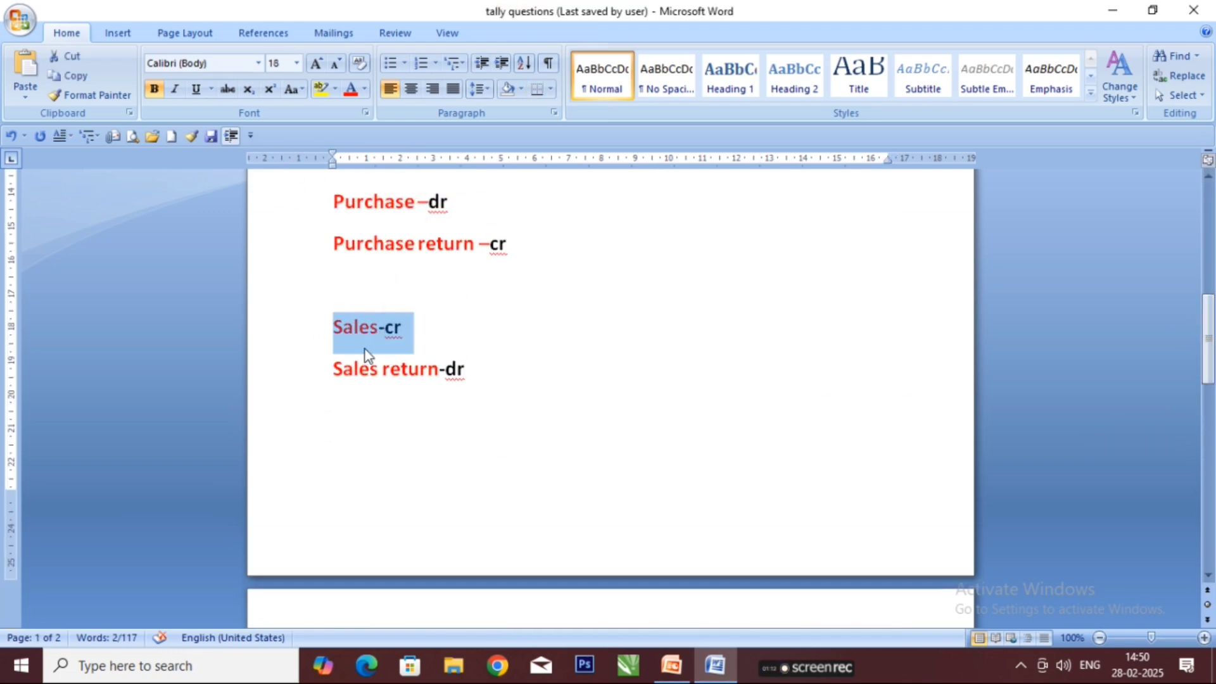
{"action": "left_click", "coordinate": [489, 231]}
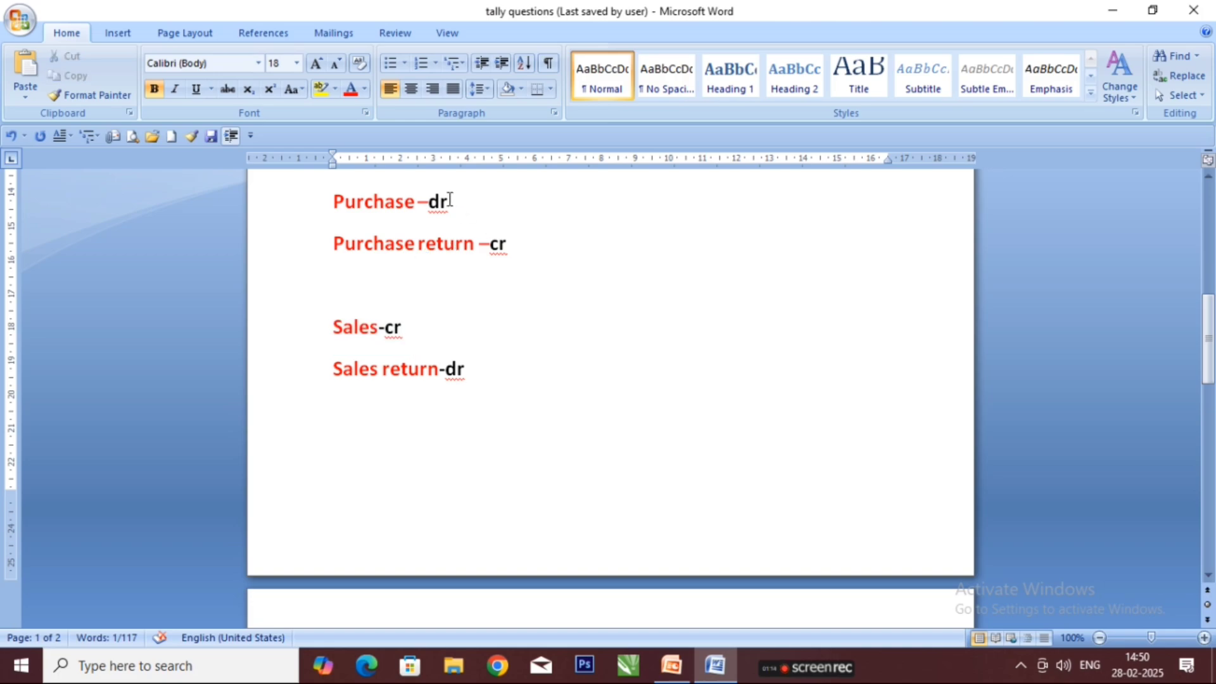
{"action": "left_click_drag", "start_coordinate": [516, 249], "coordinate": [383, 241]}
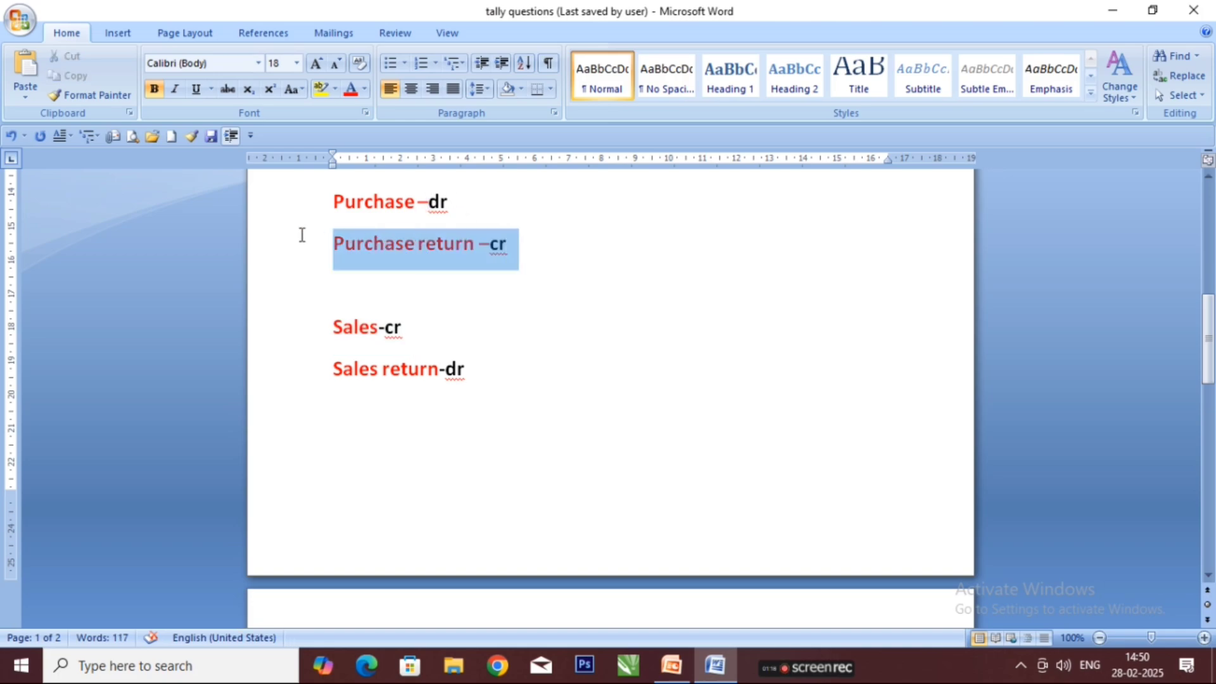
{"action": "double_click", "coordinate": [360, 337]}
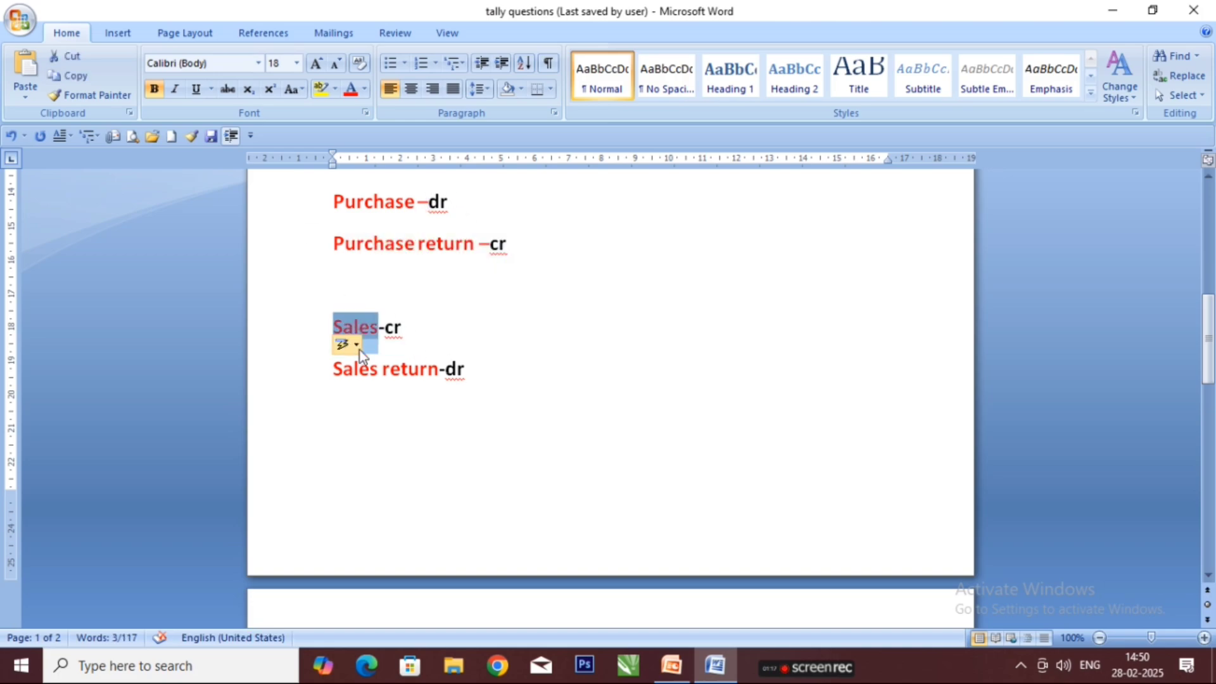
{"action": "left_click", "coordinate": [404, 336]}
{"action": "left_click_drag", "start_coordinate": [331, 369], "coordinate": [489, 377]}
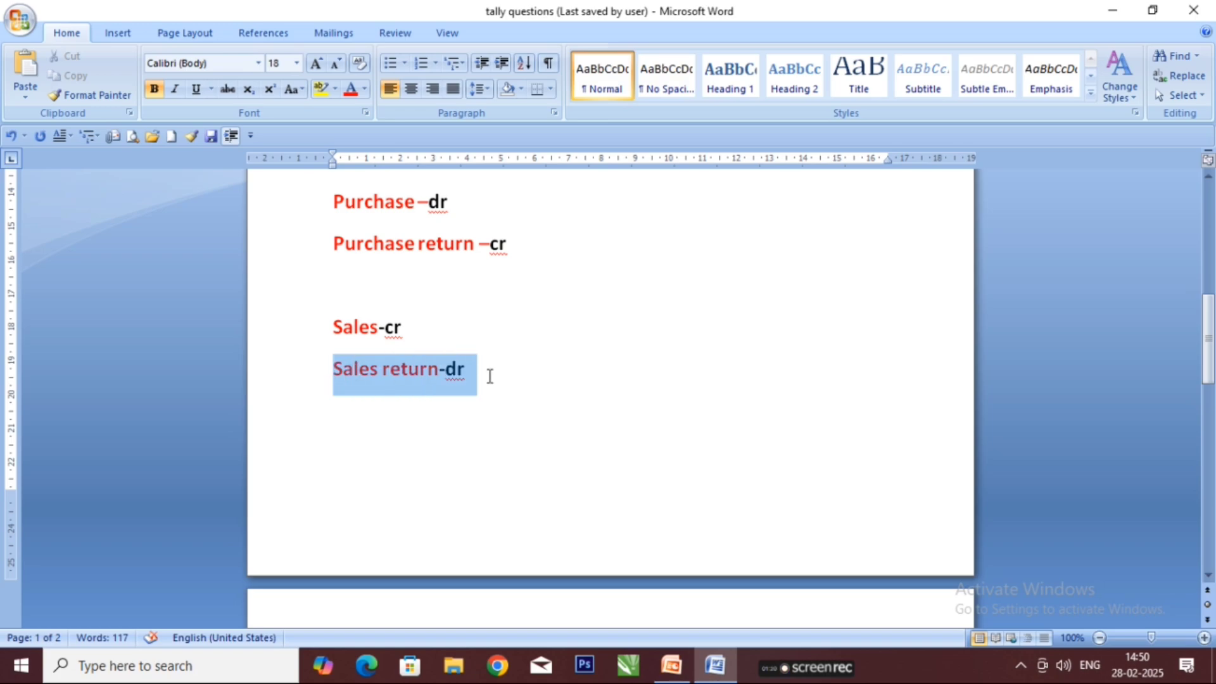
Check item 4 against the purchase return rule and insert "Purchase return" as the credited account in the To line of journal row 4.
{"action": "left_click_drag", "start_coordinate": [1209, 374], "coordinate": [1210, 273]}
{"action": "left_click", "coordinate": [558, 377]}
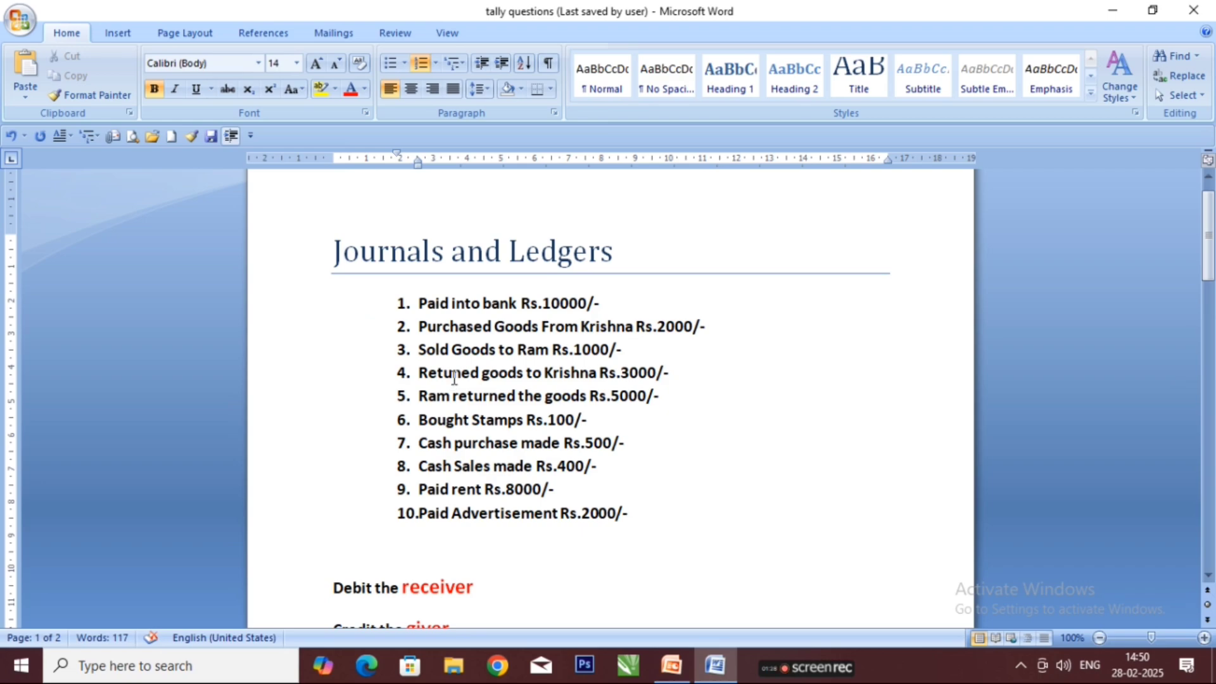
{"action": "left_click_drag", "start_coordinate": [1208, 234], "coordinate": [1209, 280]}
{"action": "left_click_drag", "start_coordinate": [521, 546], "coordinate": [329, 538]}
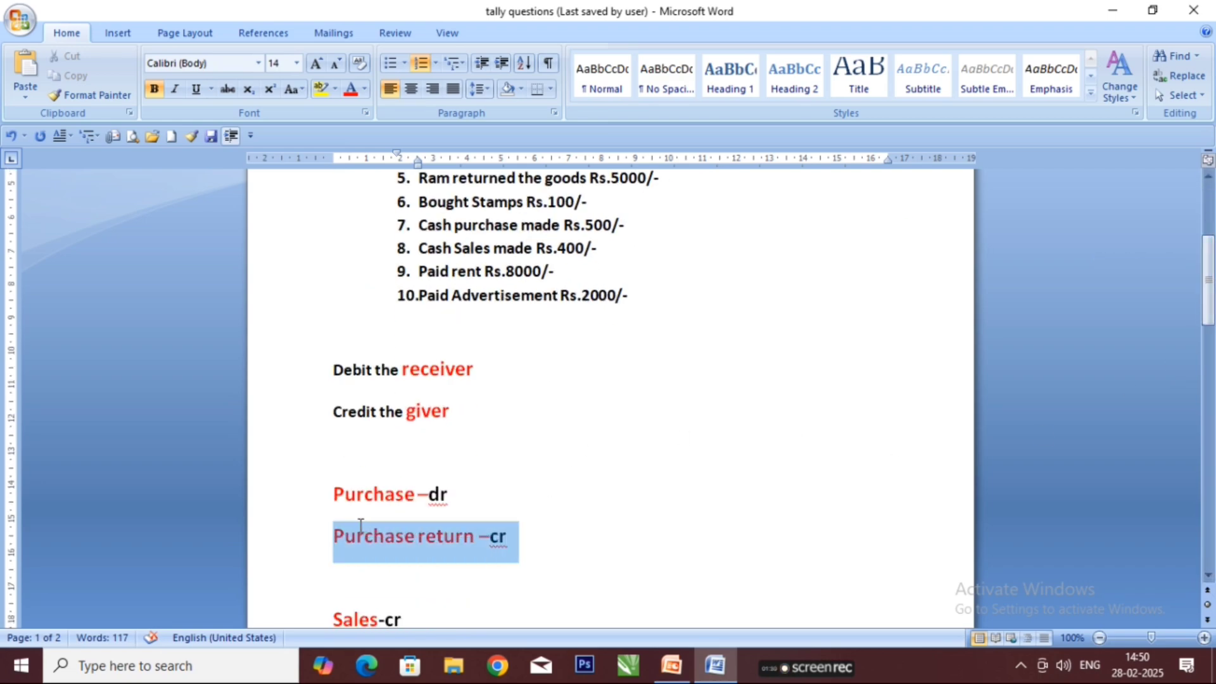
{"action": "left_click_drag", "start_coordinate": [1210, 295], "coordinate": [1210, 495]}
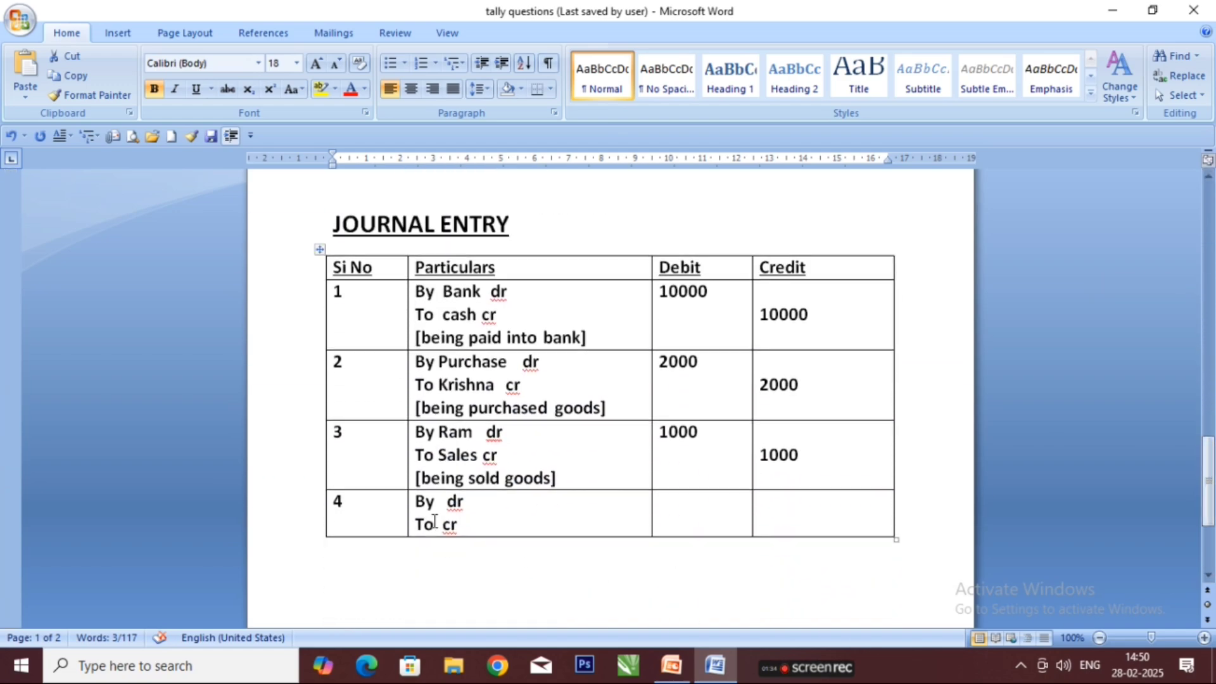
{"action": "left_click", "coordinate": [438, 524]}
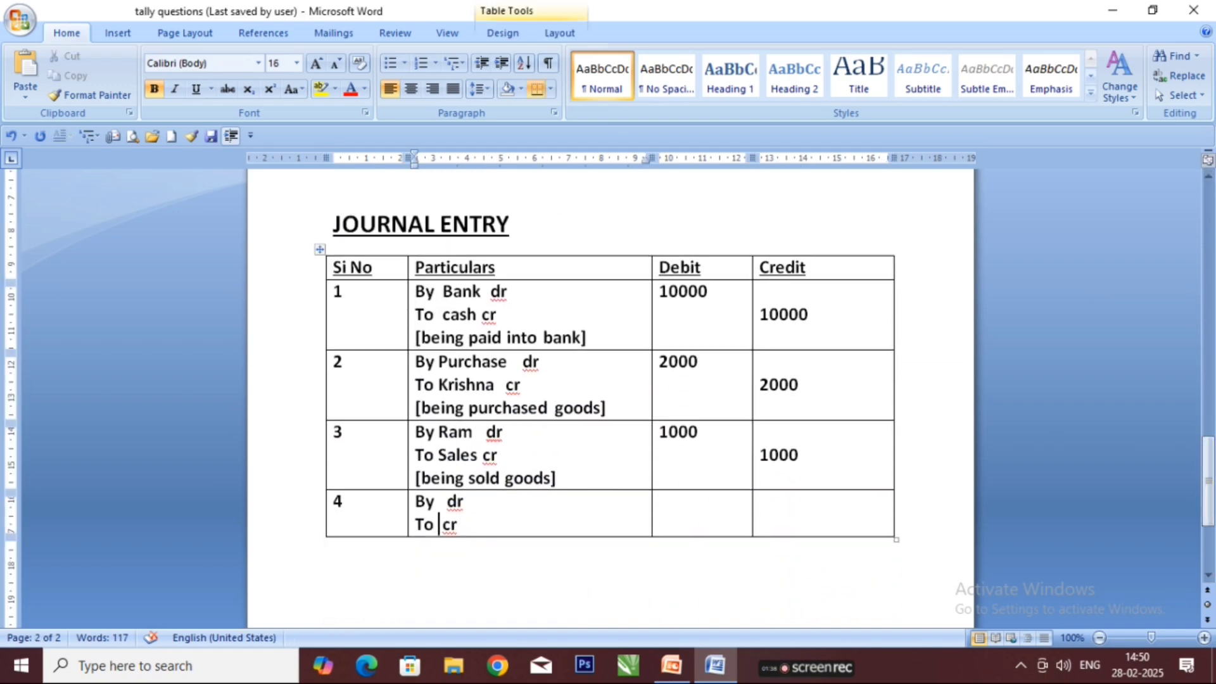
{"action": "type", "text": "Purcha "}
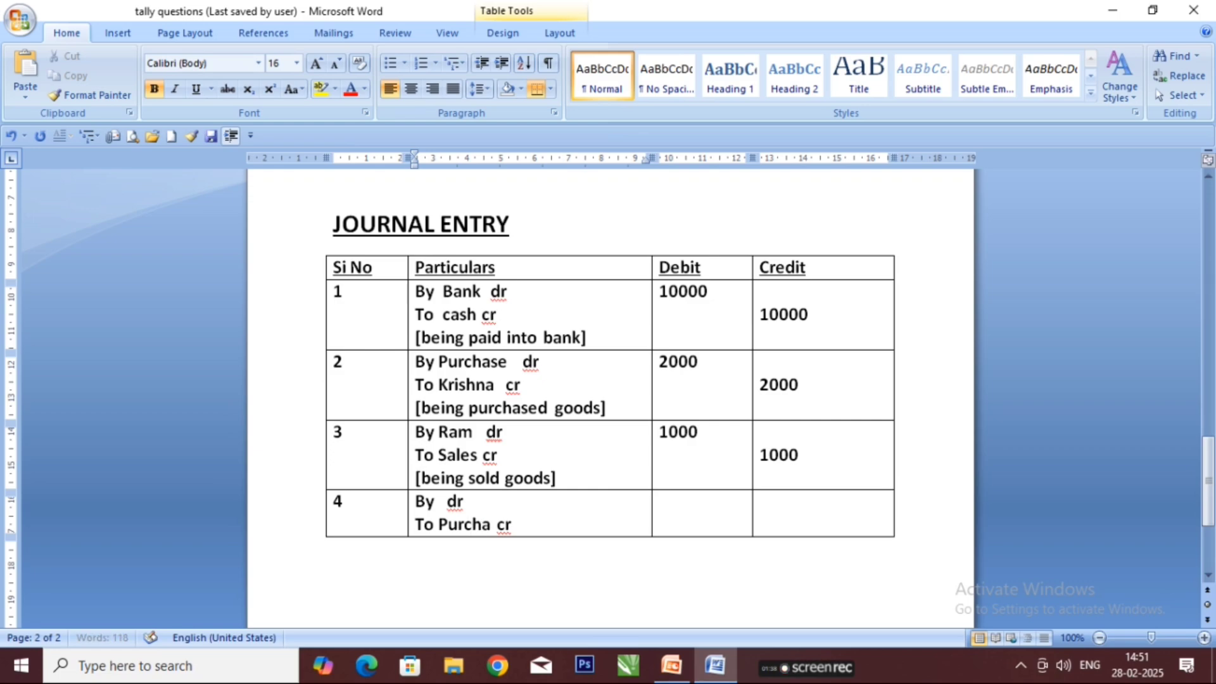
{"action": "type", "text": "se ret"}
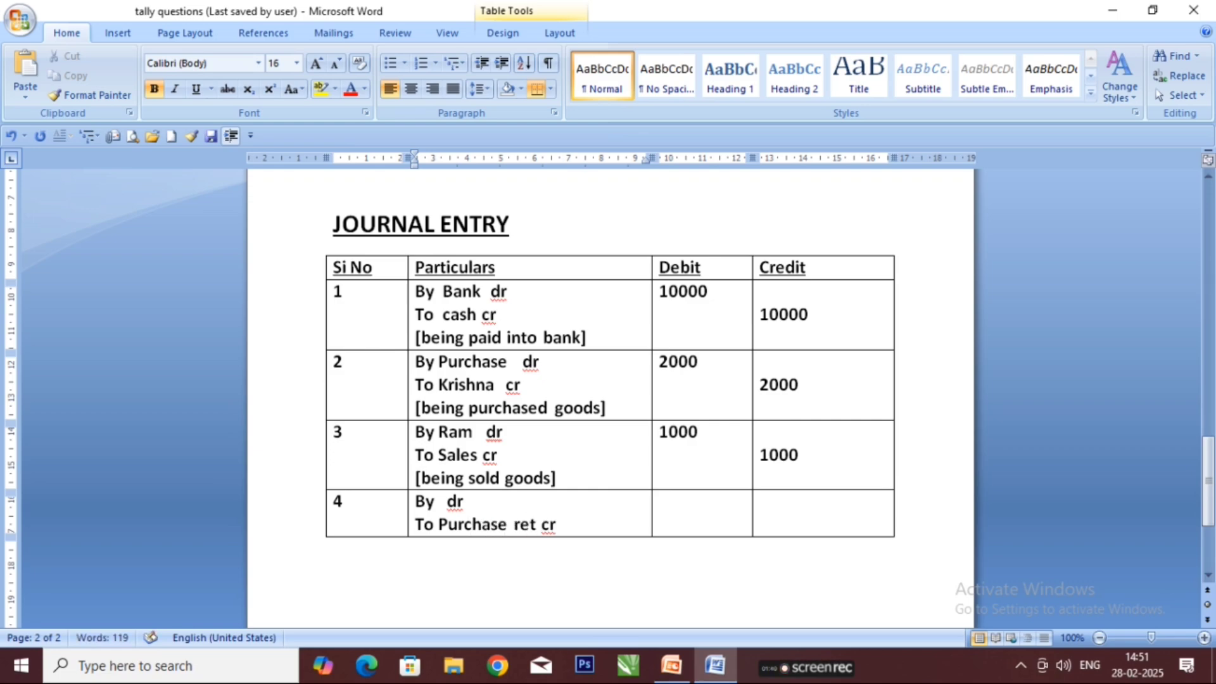
{"action": "type", "text": "urn"}
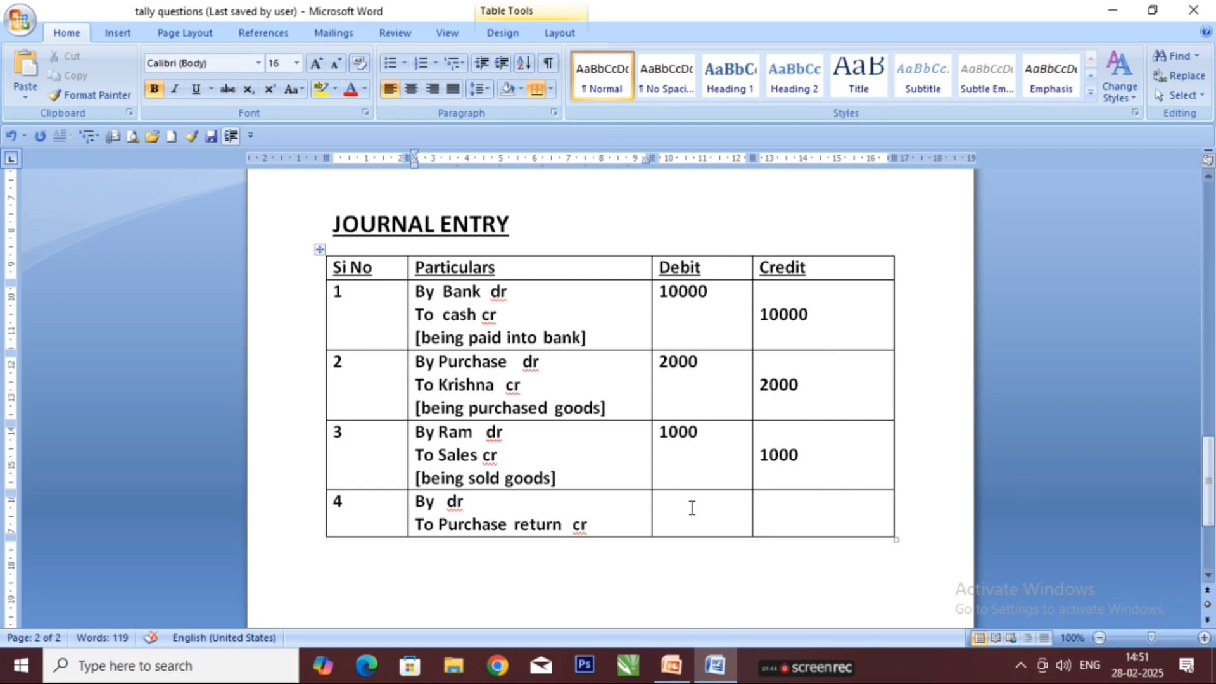
Check the amount in item 4 and enter 3000 as the credit beside the Purchase return line.
{"action": "left_click", "coordinate": [778, 533]}
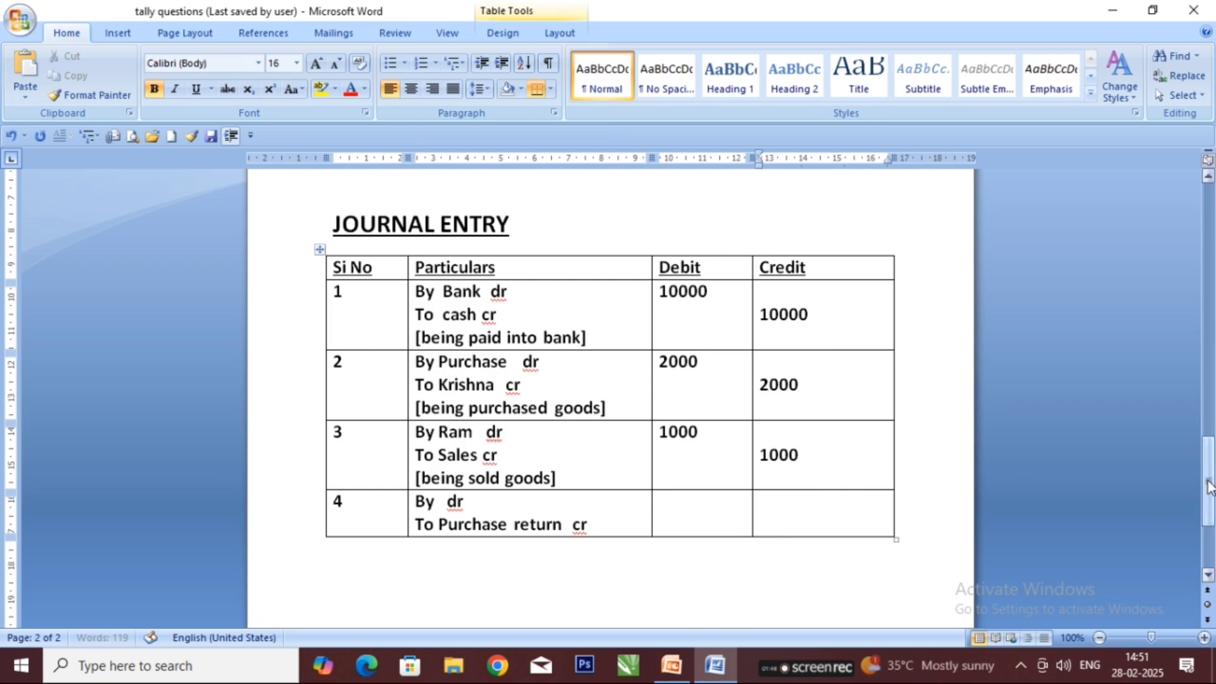
{"action": "left_click_drag", "start_coordinate": [1209, 481], "coordinate": [1190, 273]}
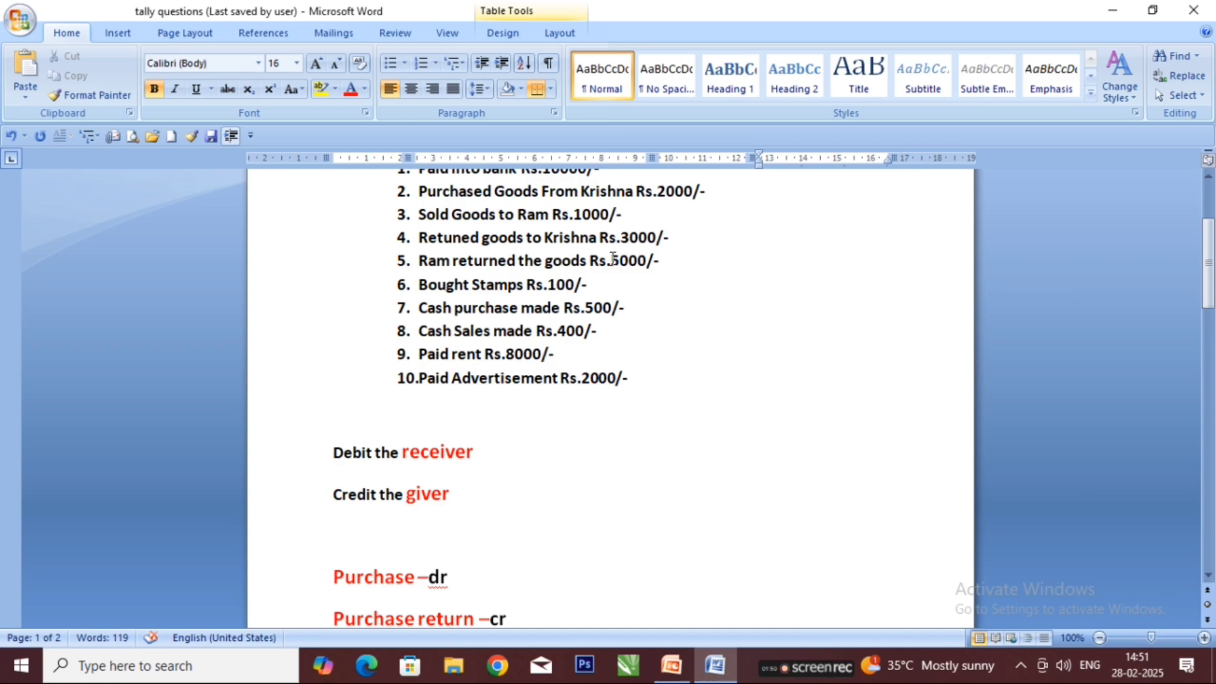
{"action": "left_click_drag", "start_coordinate": [1208, 263], "coordinate": [1192, 518]}
{"action": "left_click", "coordinate": [777, 391]}
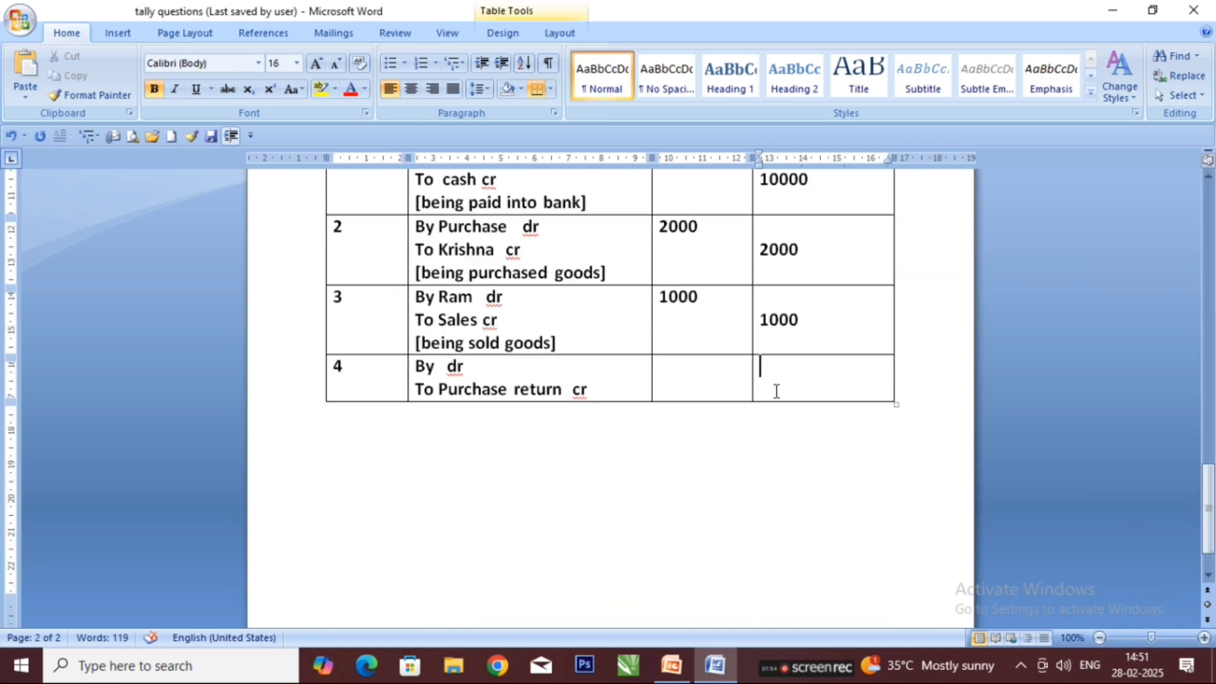
{"action": "type", "text": "3000"}
Insert the supplier's name from item 4 as the debited account in the By line of journal row 4.
{"action": "left_click", "coordinate": [688, 373]}
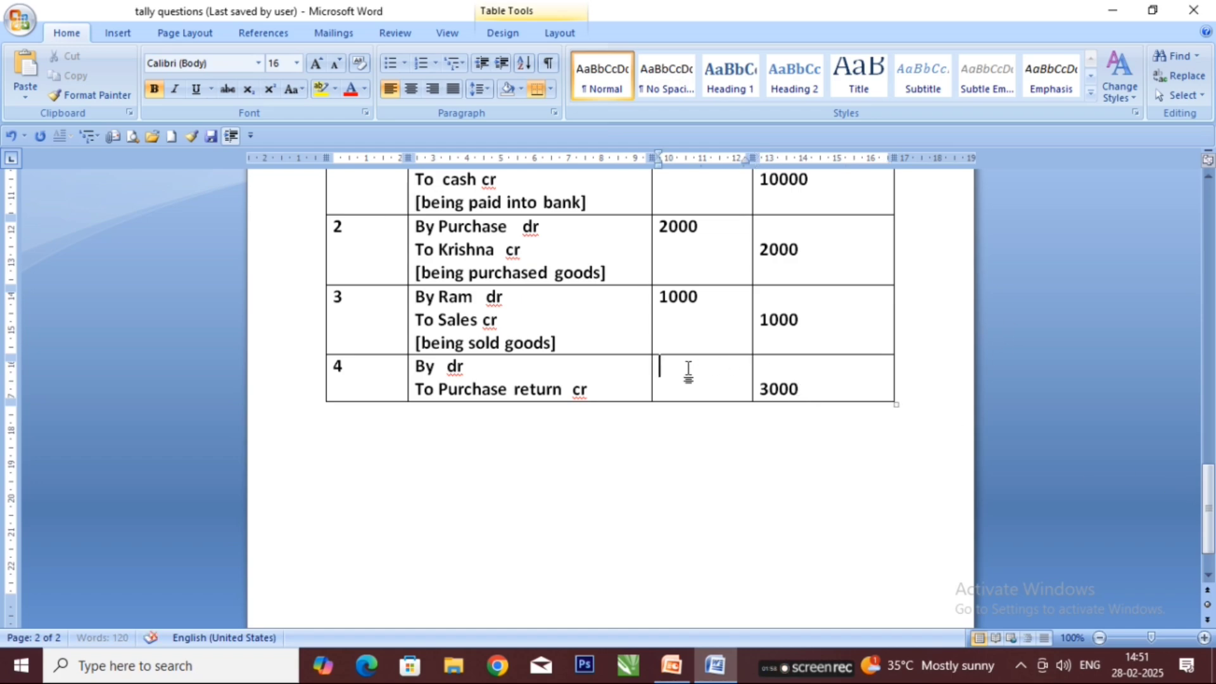
{"action": "left_click", "coordinate": [443, 367]}
{"action": "type", "text": "Krishna"}
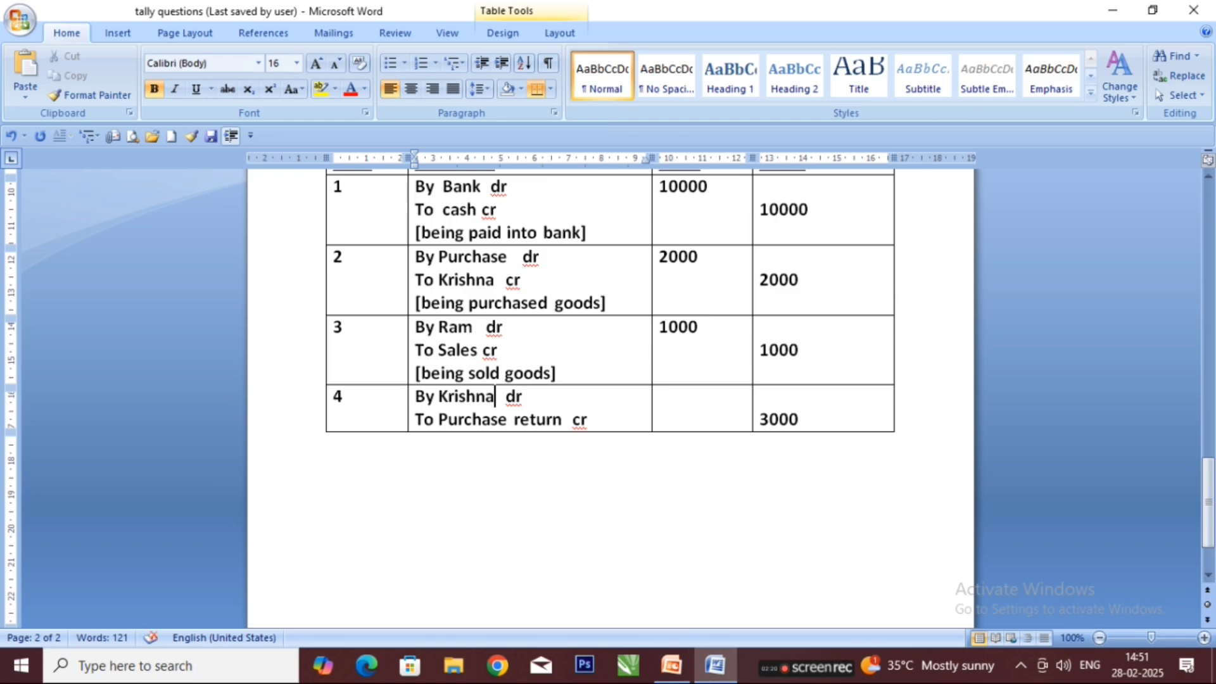
Add a bracketed narration below the Purchase return line of journal row 4, reading "being", the supplier's name and "returned goods".
{"action": "left_click", "coordinate": [613, 420]}
{"action": "key", "text": "Return"}
{"action": "type", "text": "["}
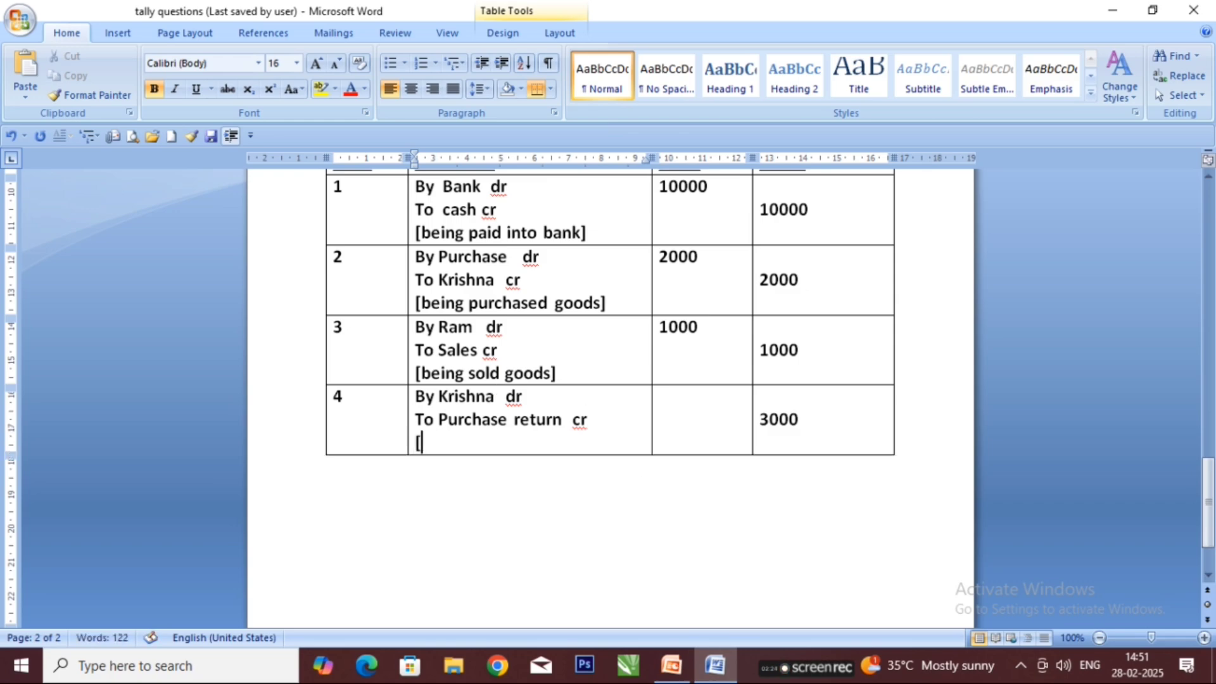
{"action": "type", "text": "bei"}
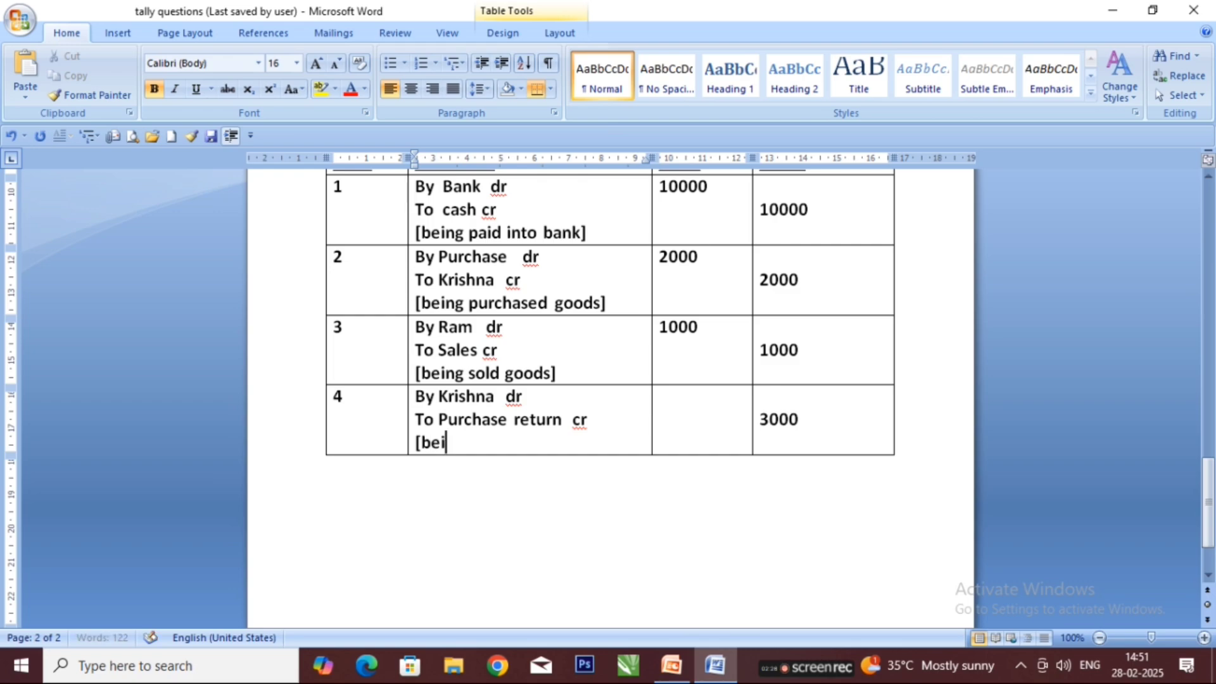
{"action": "type", "text": "ng "}
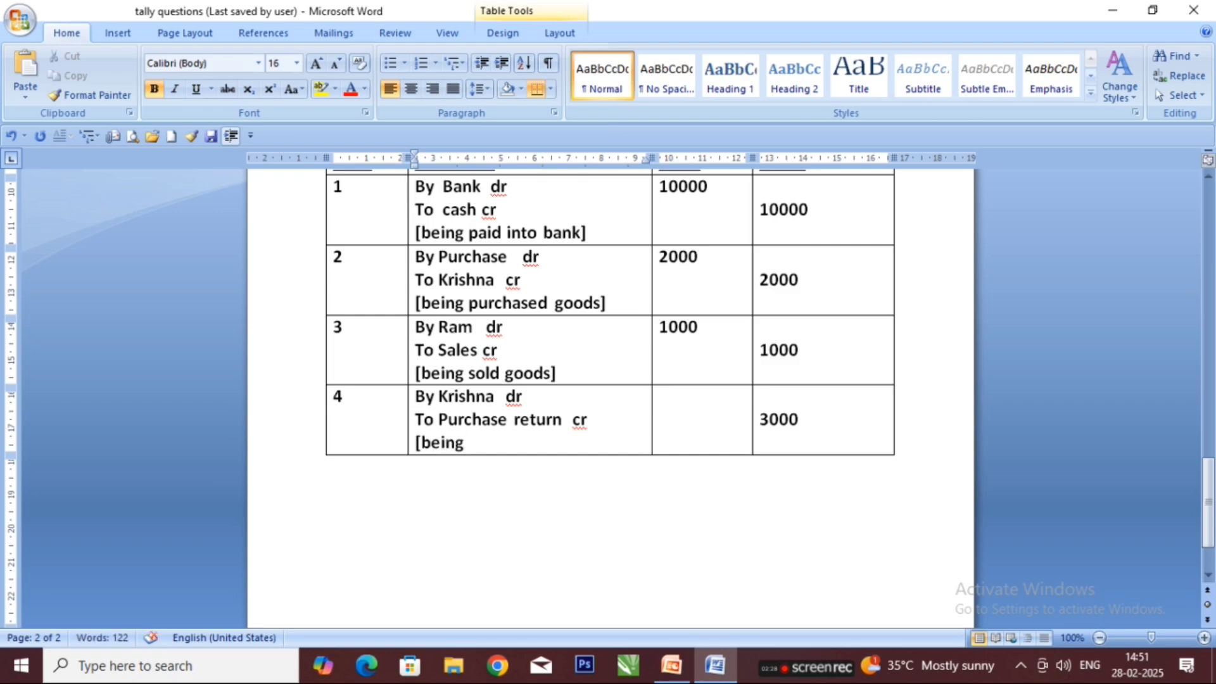
{"action": "type", "text": "krishna re"}
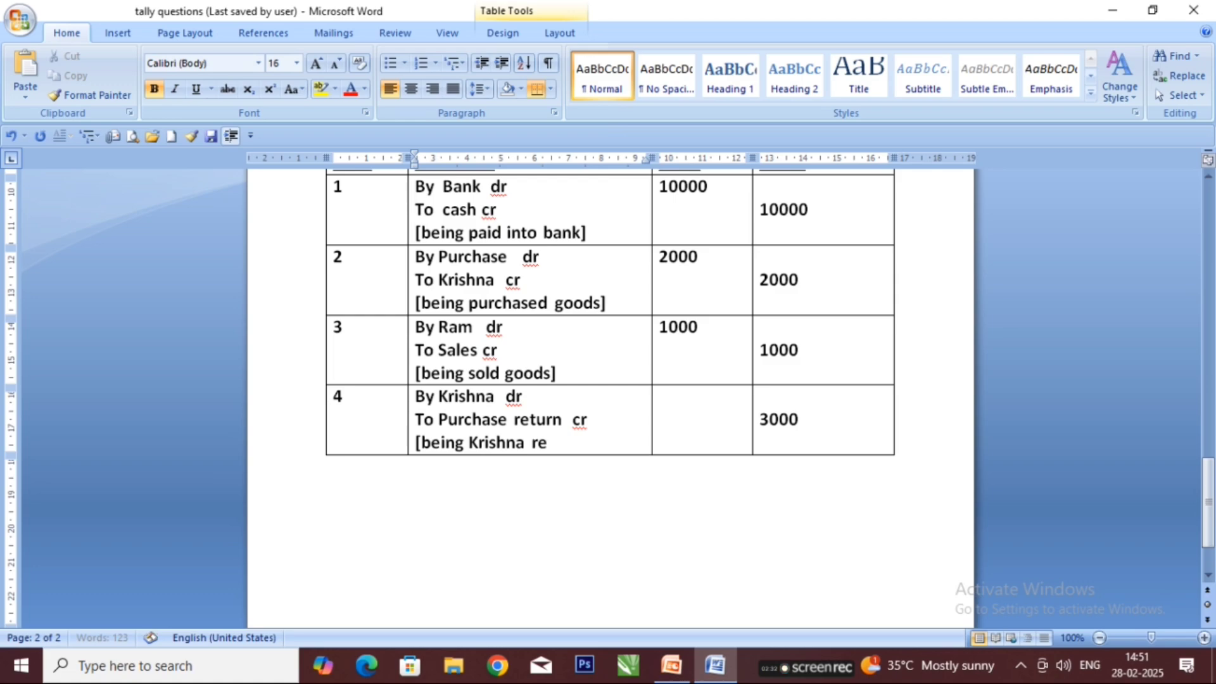
{"action": "type", "text": "turned goo"}
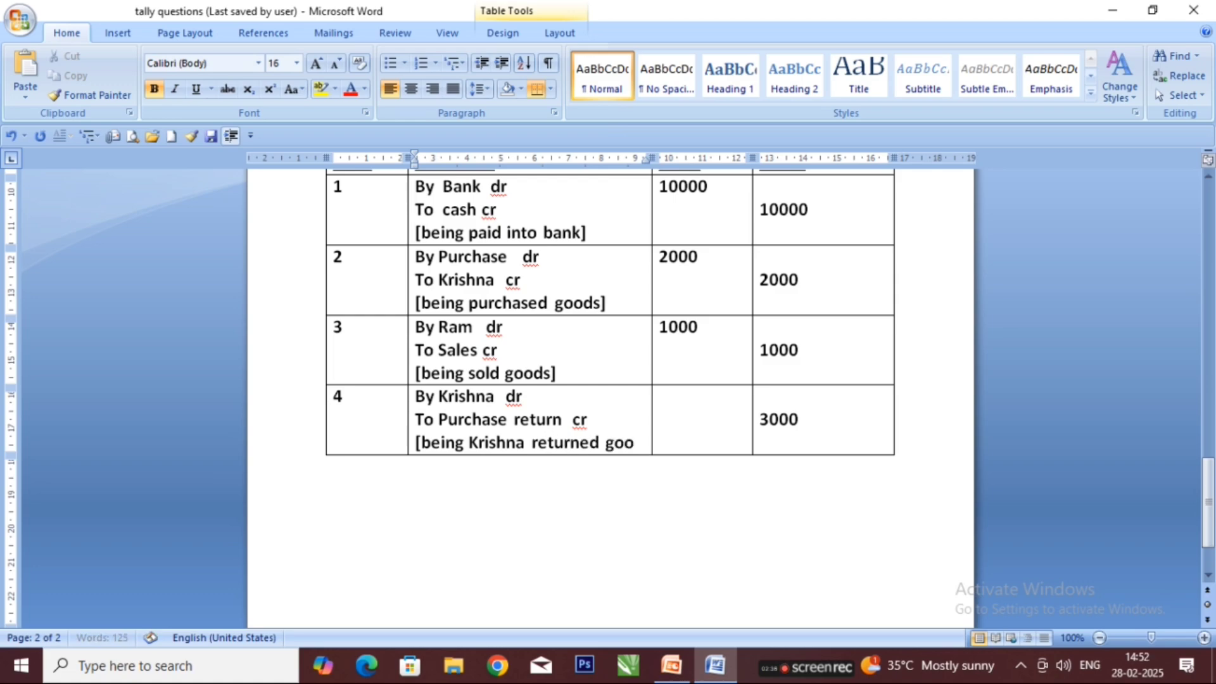
{"action": "type", "text": "ds]"}
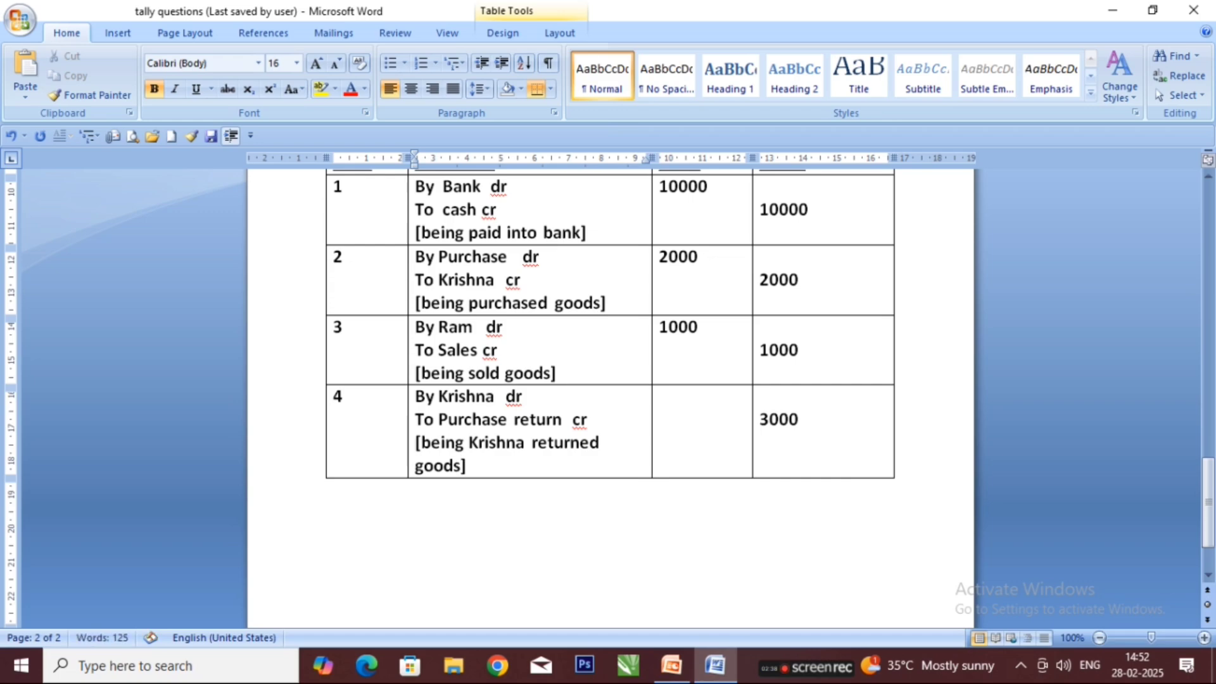
Enter 3000 as the debit beside the By line of journal row 4 and add a new table row numbered 5.
{"action": "left_click", "coordinate": [680, 399]}
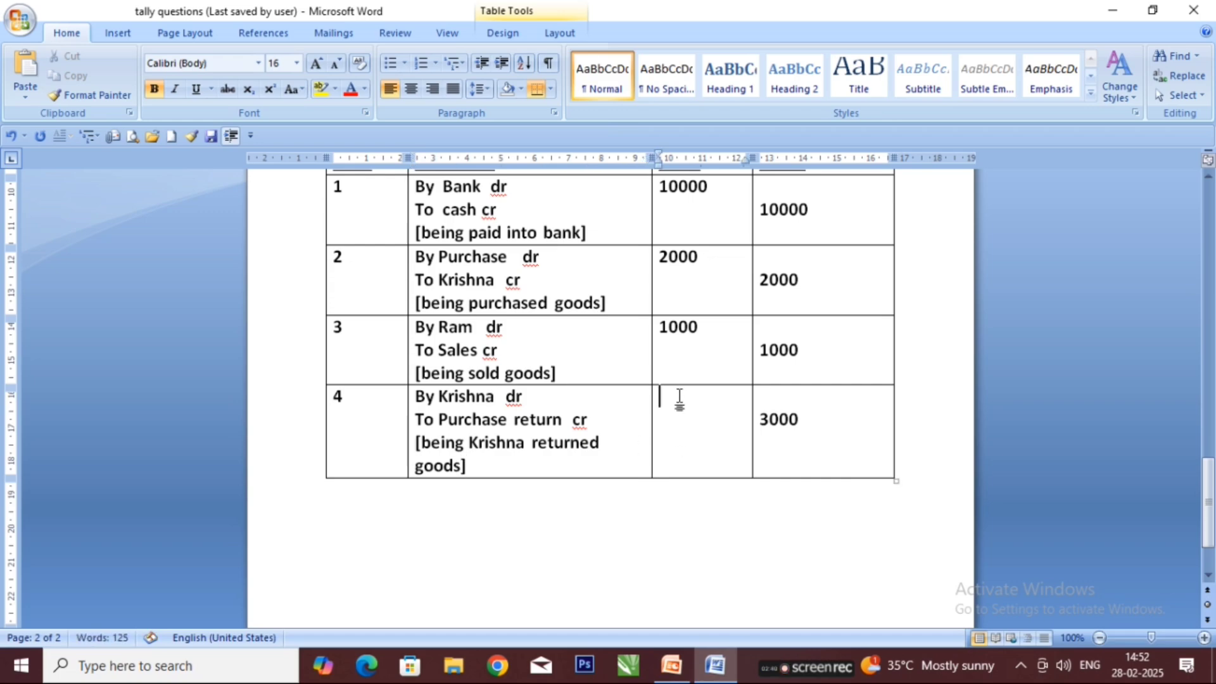
{"action": "type", "text": "3000"}
{"action": "left_click", "coordinate": [859, 457]}
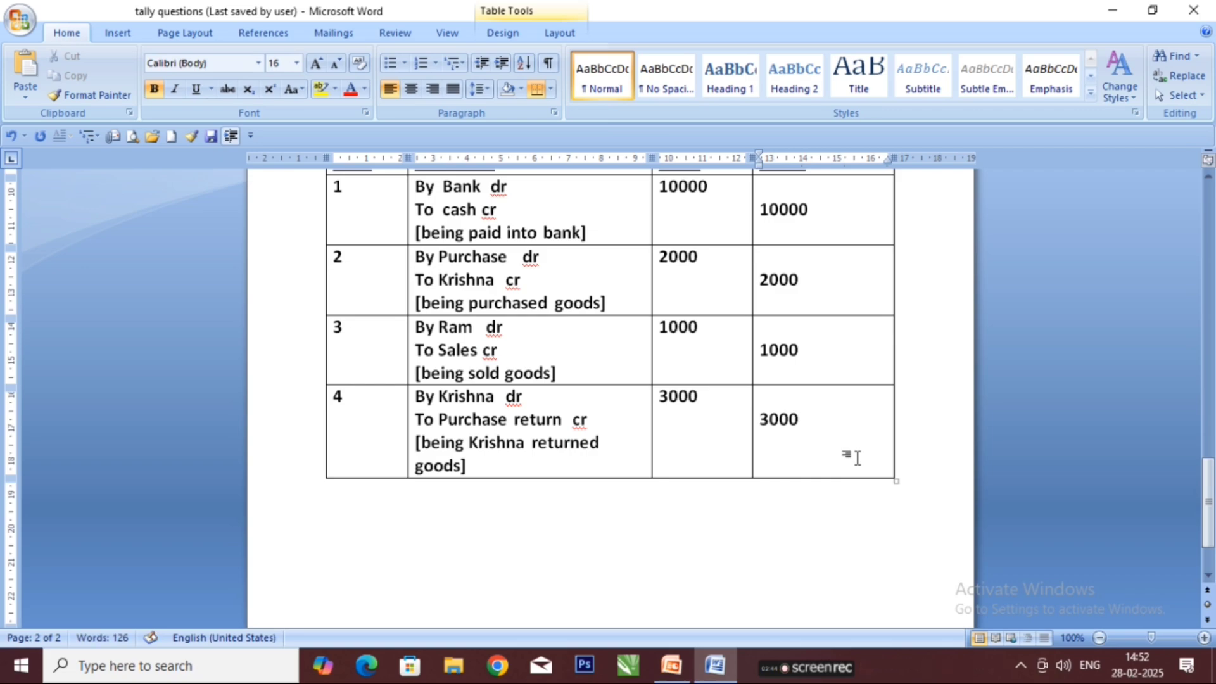
{"action": "key", "text": "Return"}
{"action": "key", "text": "Tab"}
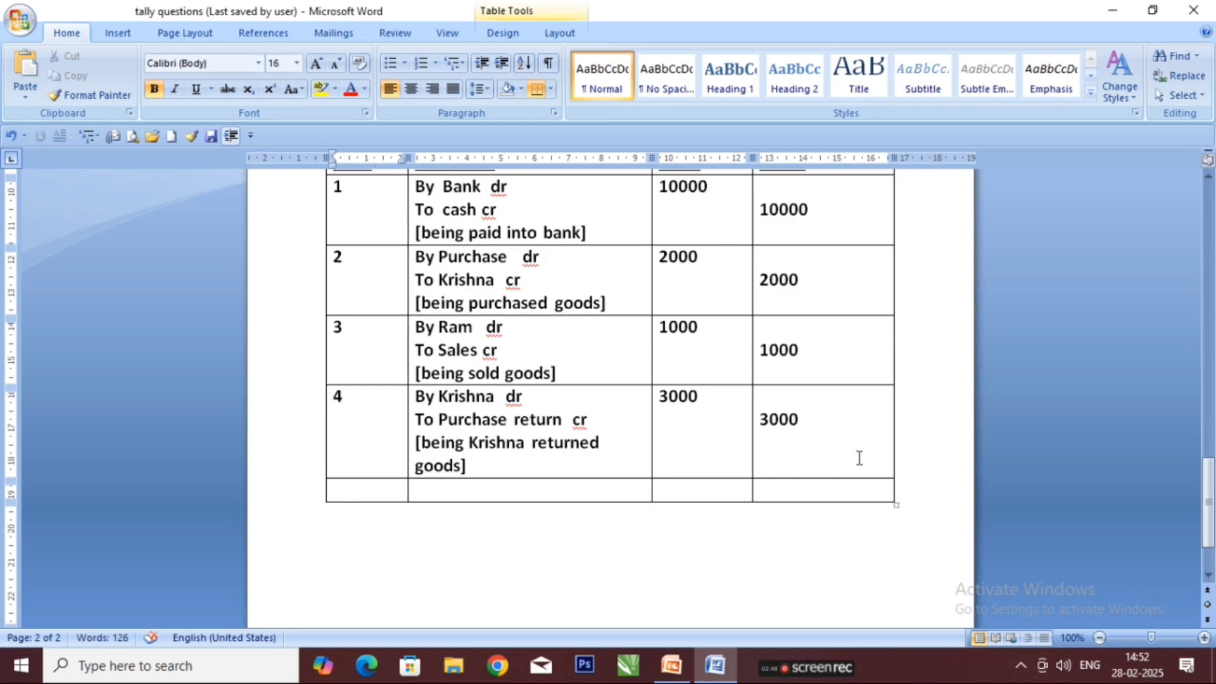
{"action": "type", "text": "5"}
Delete surplus blank lines above the JOURNAL ENTRY heading.
{"action": "left_click_drag", "start_coordinate": [1207, 487], "coordinate": [1207, 453]}
{"action": "left_click", "coordinate": [359, 247]}
{"action": "scroll", "coordinate": [358, 247], "scroll_direction": "down", "scroll_amount": 1}
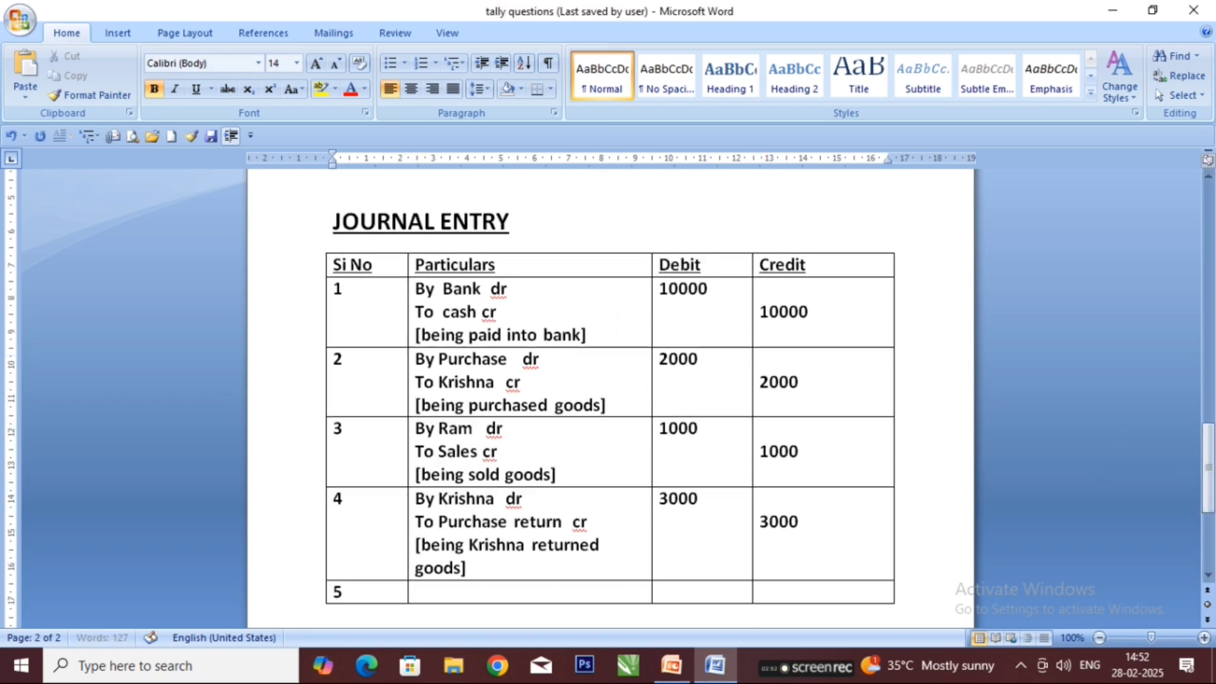
{"action": "key", "text": "BackSpace"}
{"action": "key", "text": "BackSpace"}
{"action": "key", "text": "BackSpace"}
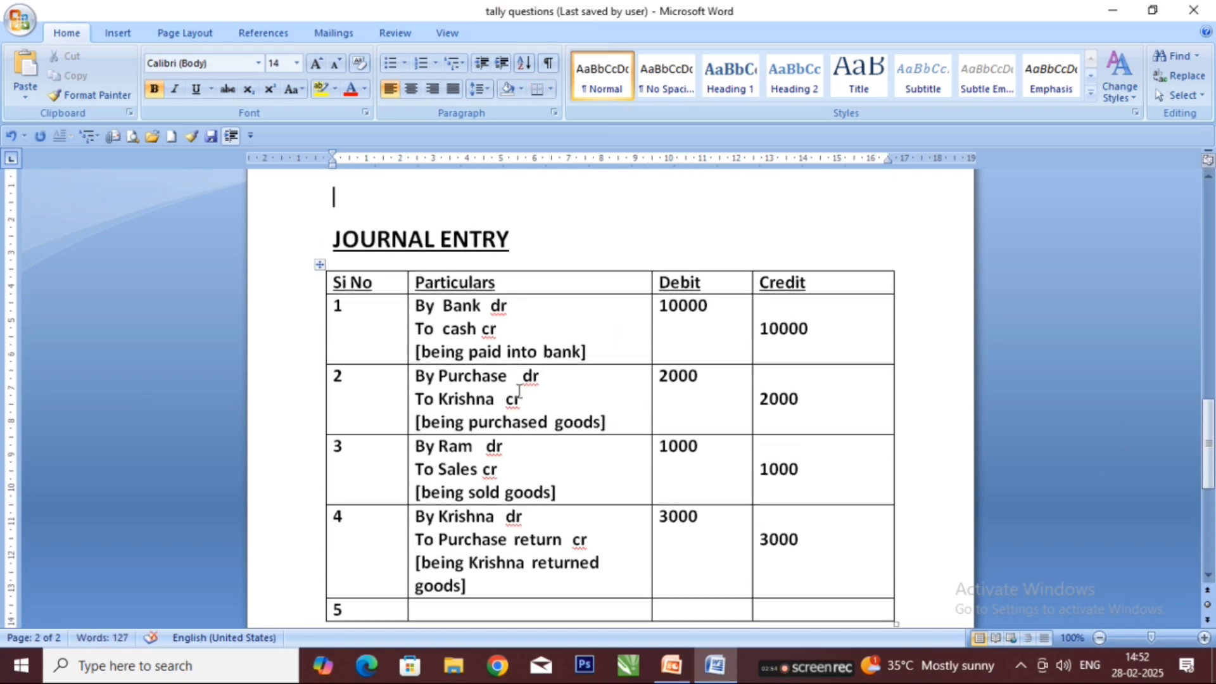
Enter a "By dr" line and a "To cr" line in the Particulars cell of journal row 5.
{"action": "scroll", "coordinate": [468, 431], "scroll_direction": "down", "scroll_amount": 3}
{"action": "left_click", "coordinate": [453, 400]}
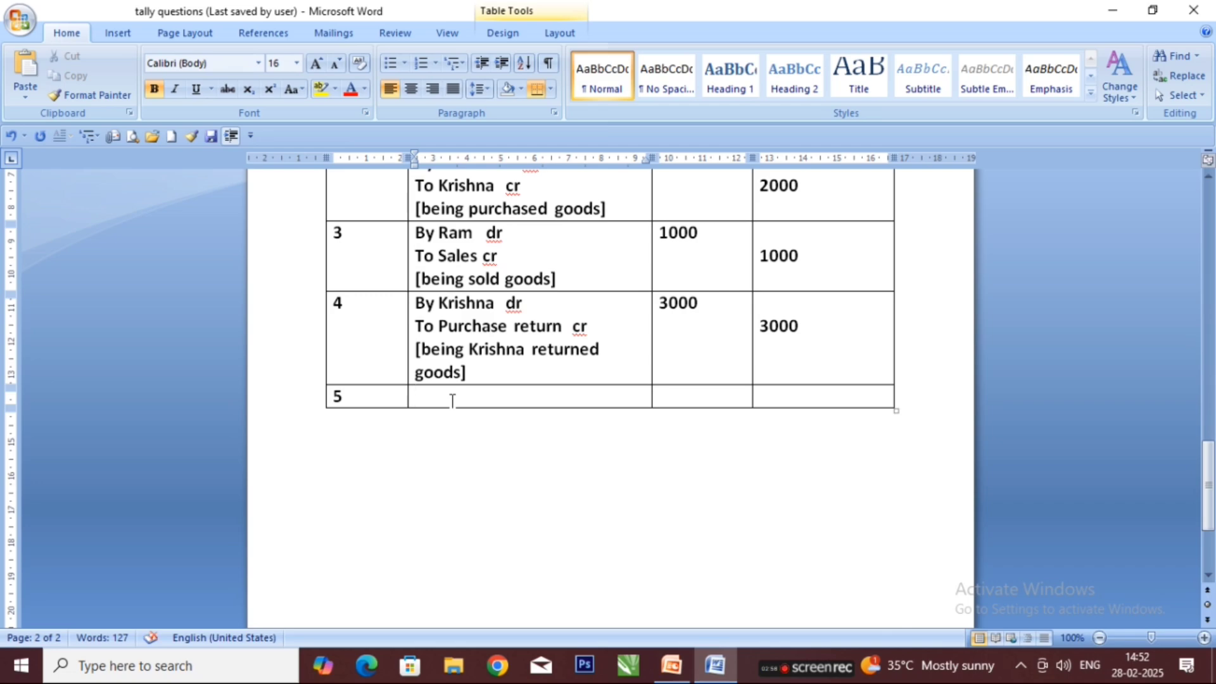
{"action": "type", "text": "By dr"}
{"action": "key", "text": "Return"}
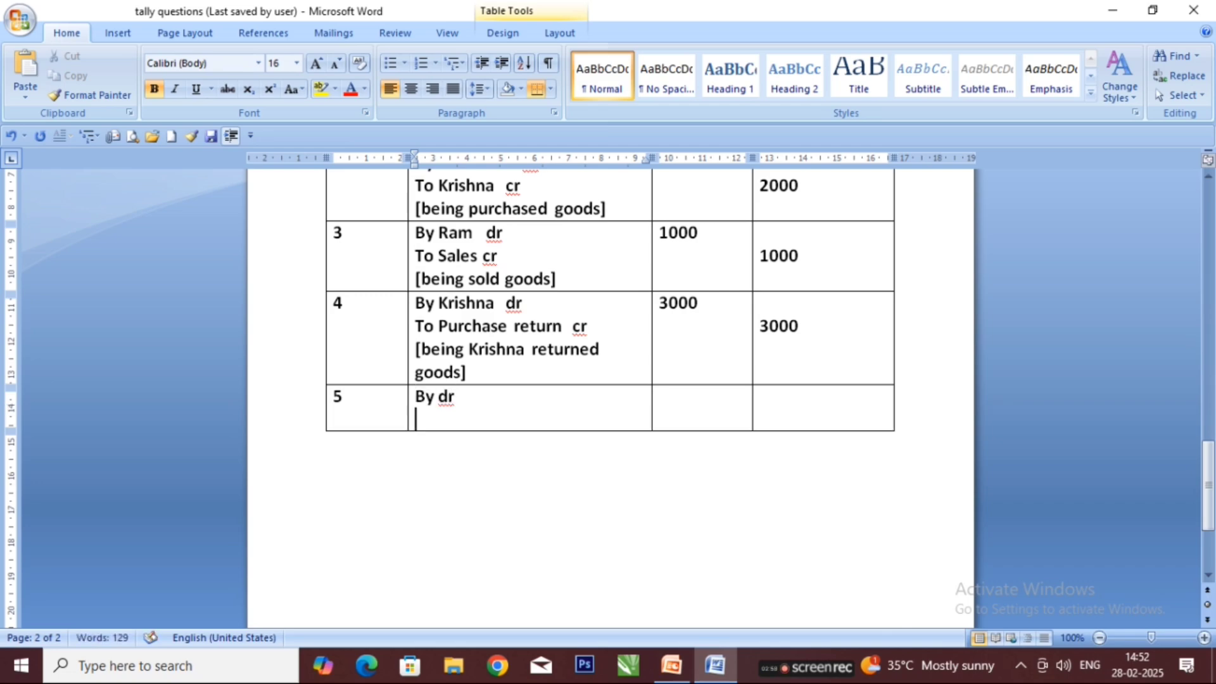
{"action": "type", "text": "To  cr"}
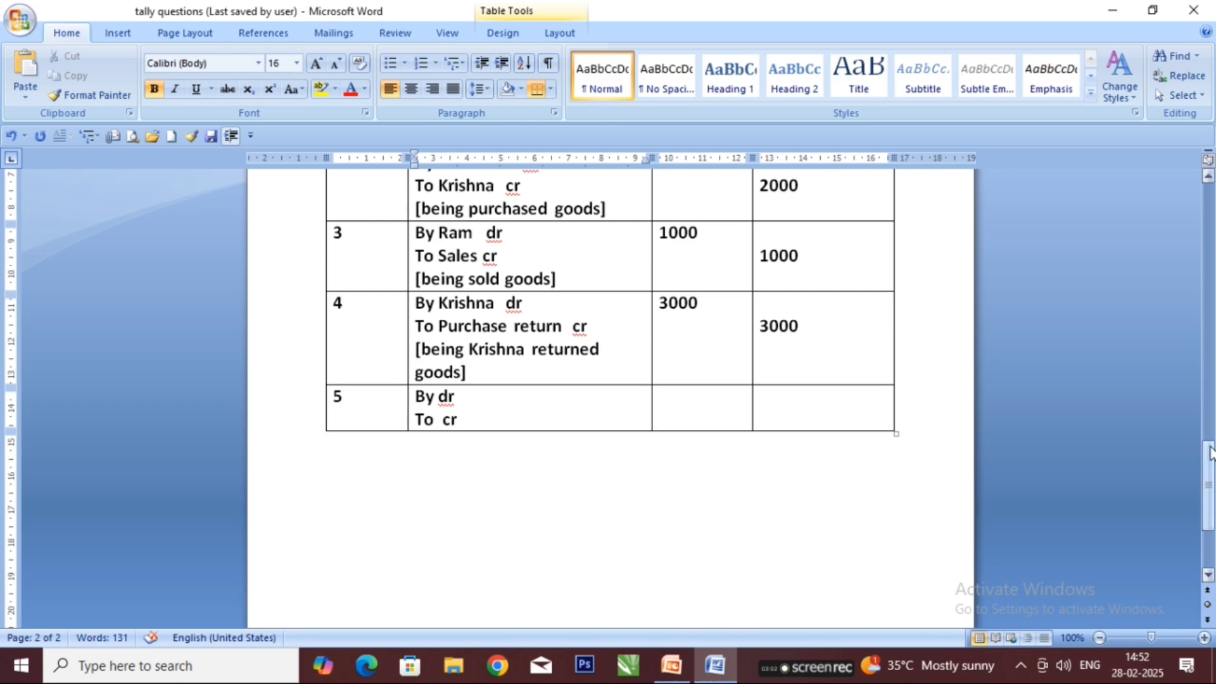
Examine item 5 in the transaction list and compare its party with item 3 to determine which kind of return it is.
{"action": "left_click_drag", "start_coordinate": [1210, 453], "coordinate": [1194, 226]}
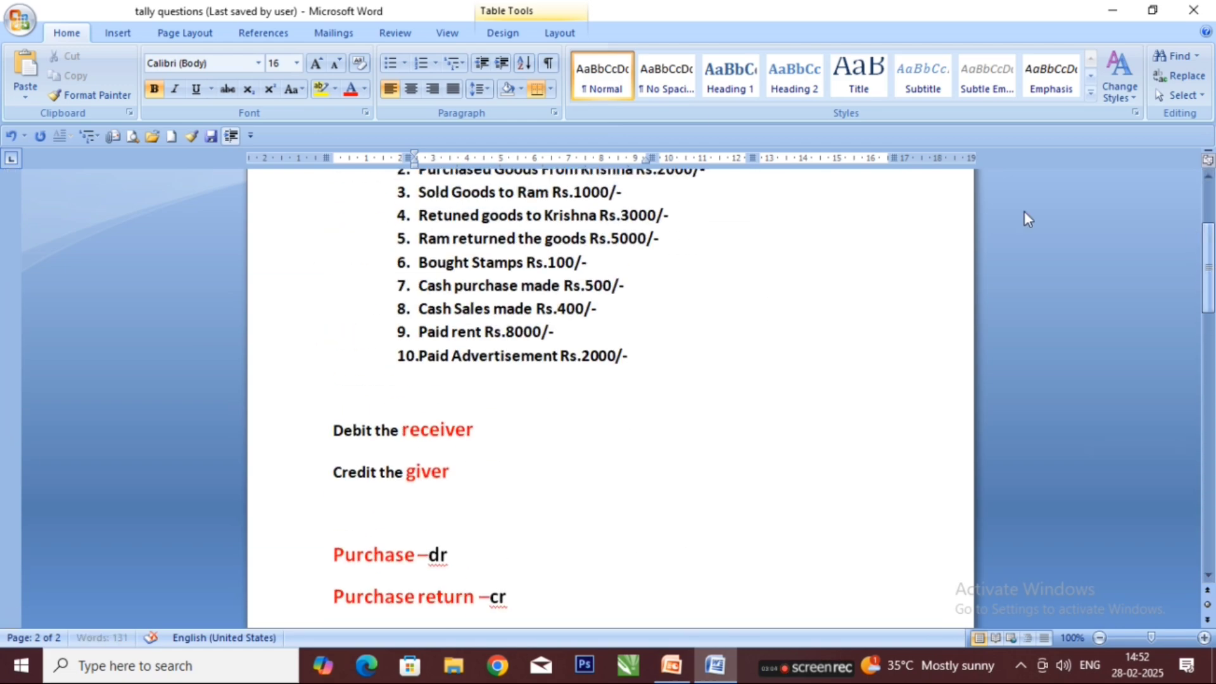
{"action": "left_click_drag", "start_coordinate": [418, 239], "coordinate": [644, 252]}
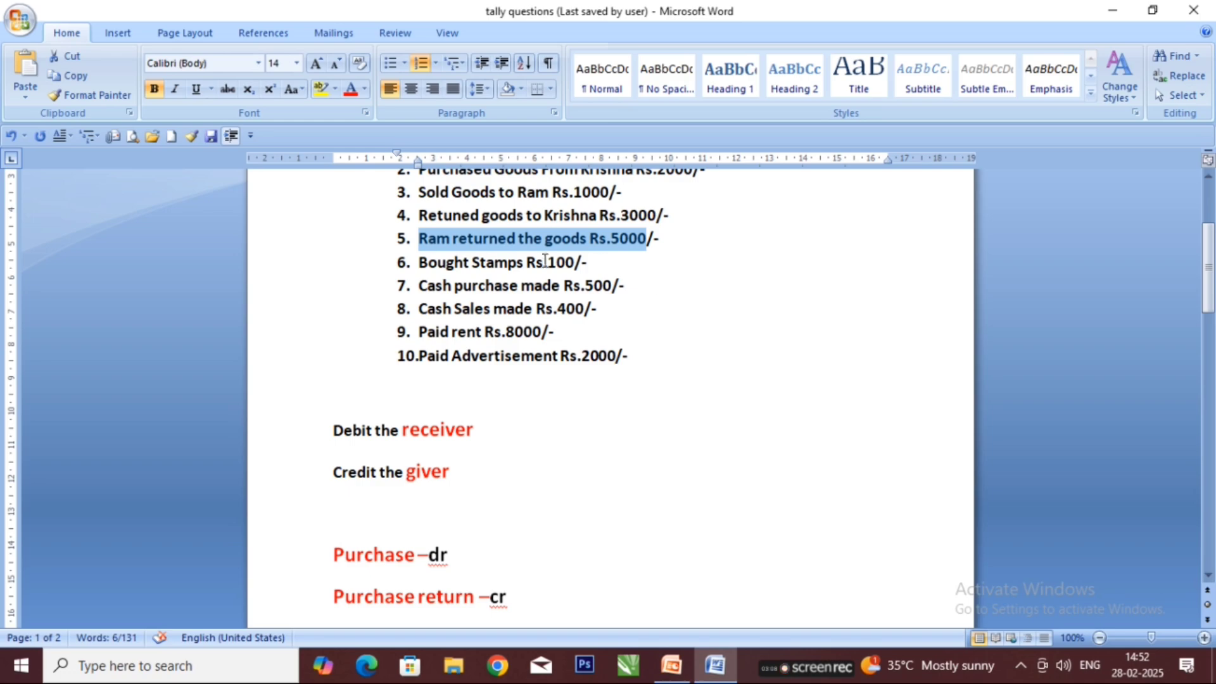
{"action": "left_click", "coordinate": [469, 240]}
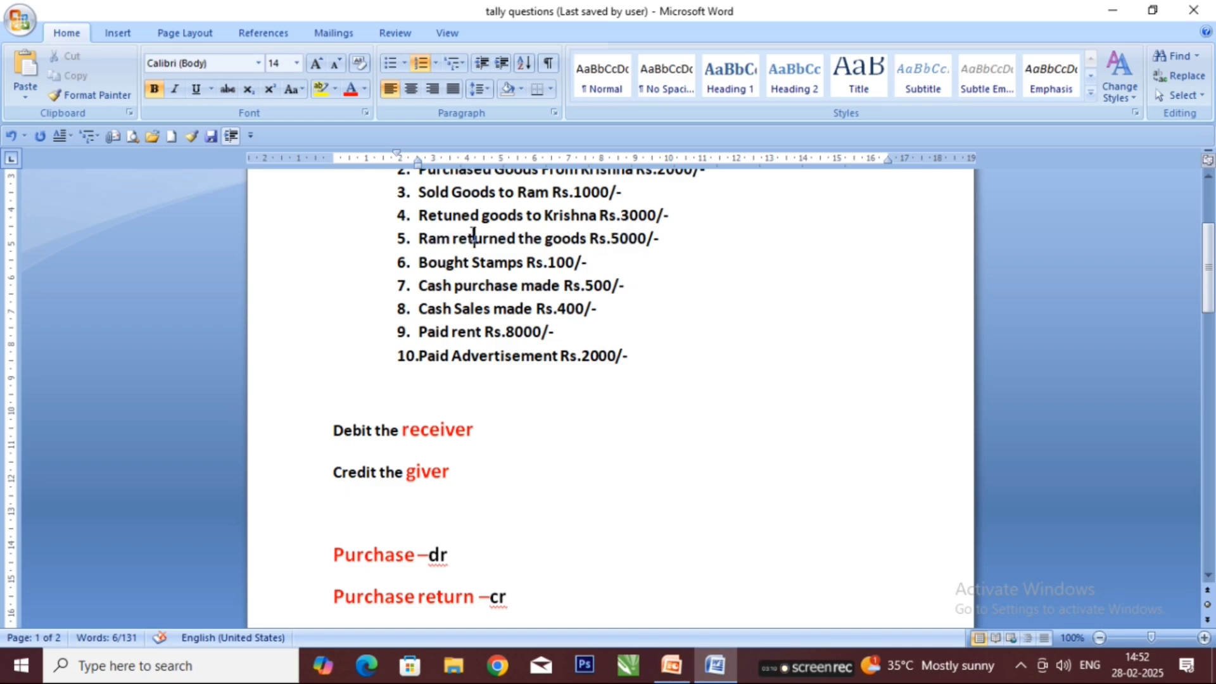
{"action": "left_click", "coordinate": [431, 237]}
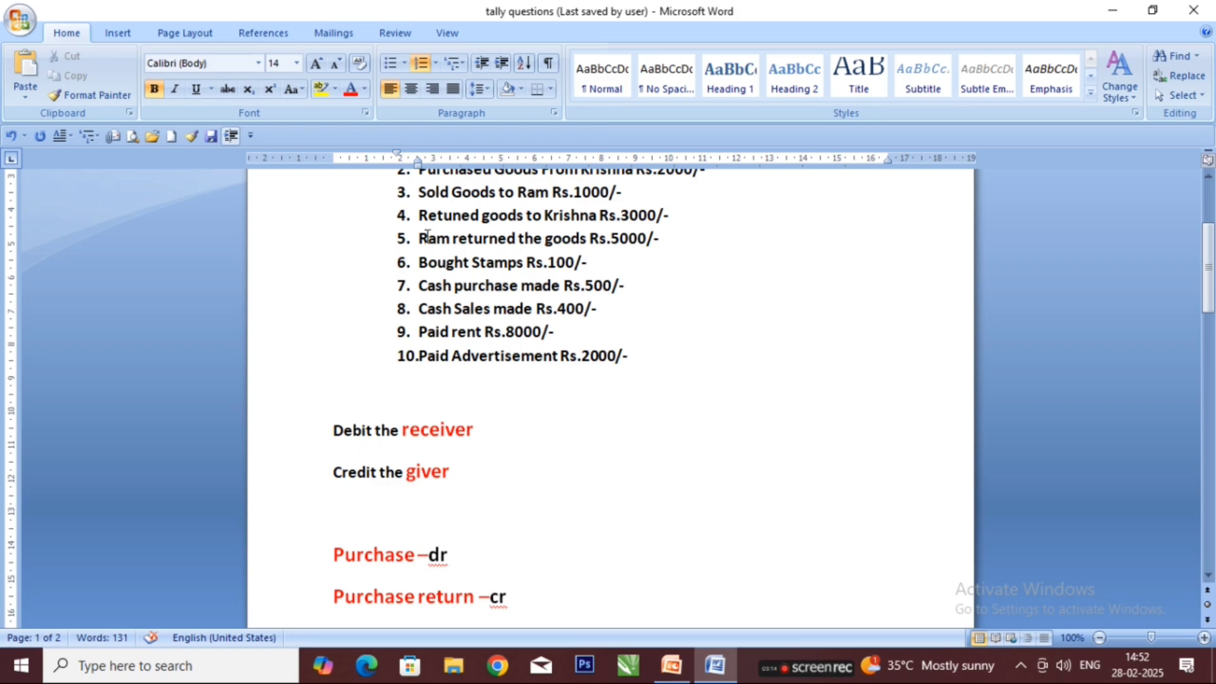
{"action": "left_click_drag", "start_coordinate": [1209, 280], "coordinate": [1209, 274]}
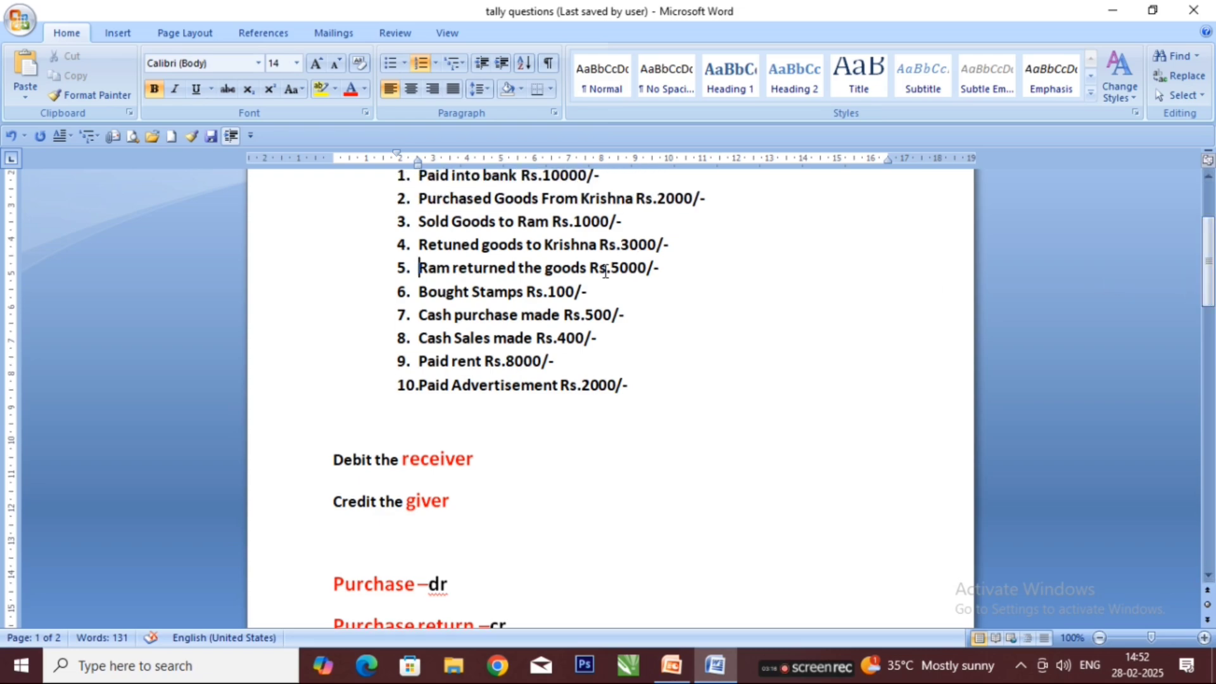
{"action": "left_click_drag", "start_coordinate": [454, 267], "coordinate": [515, 268]}
{"action": "double_click", "coordinate": [436, 267]}
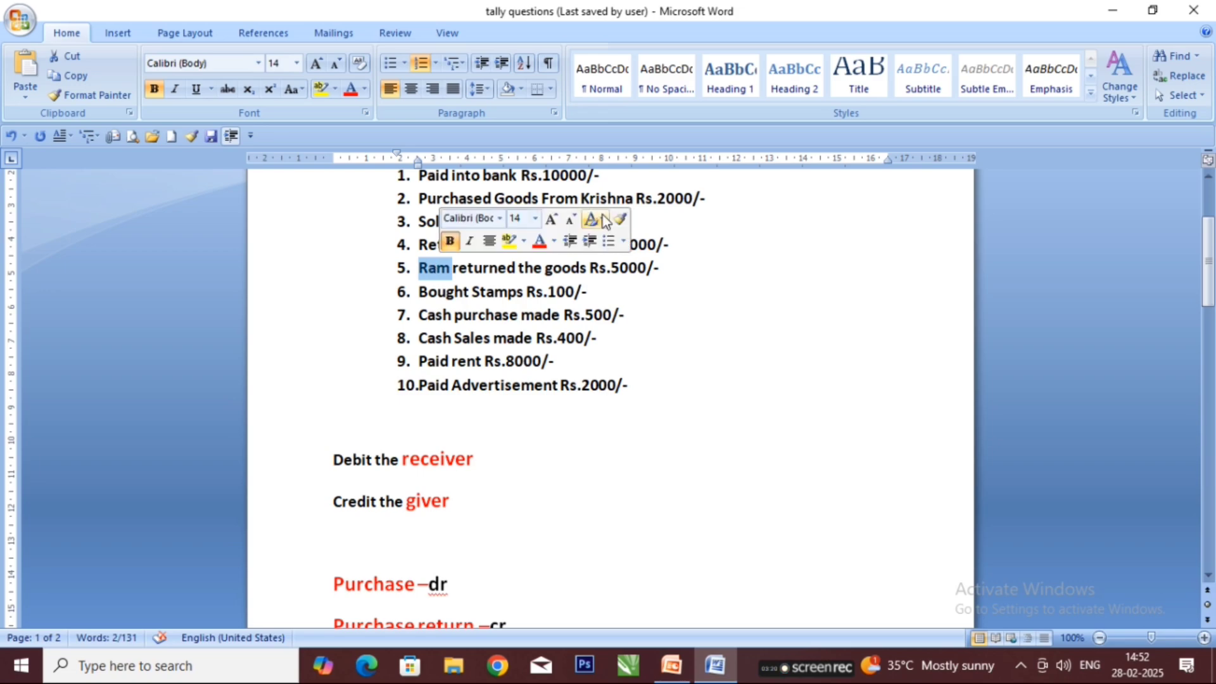
{"action": "double_click", "coordinate": [434, 221]}
{"action": "double_click", "coordinate": [538, 223]}
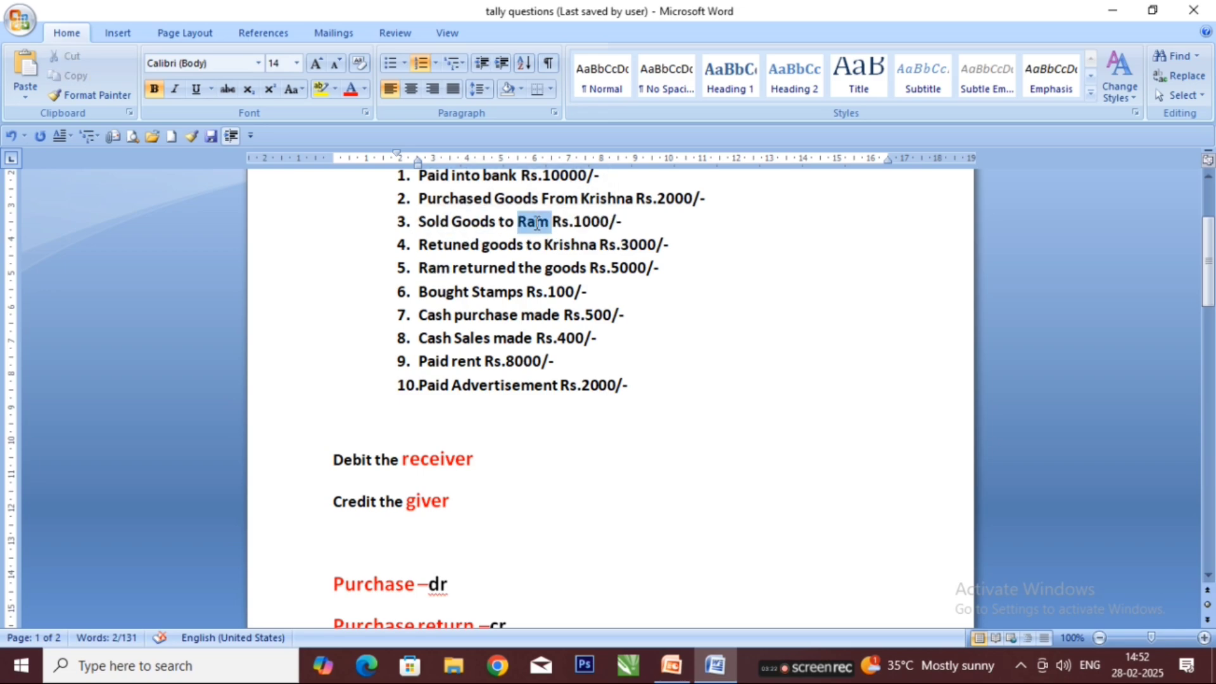
{"action": "double_click", "coordinate": [424, 221]}
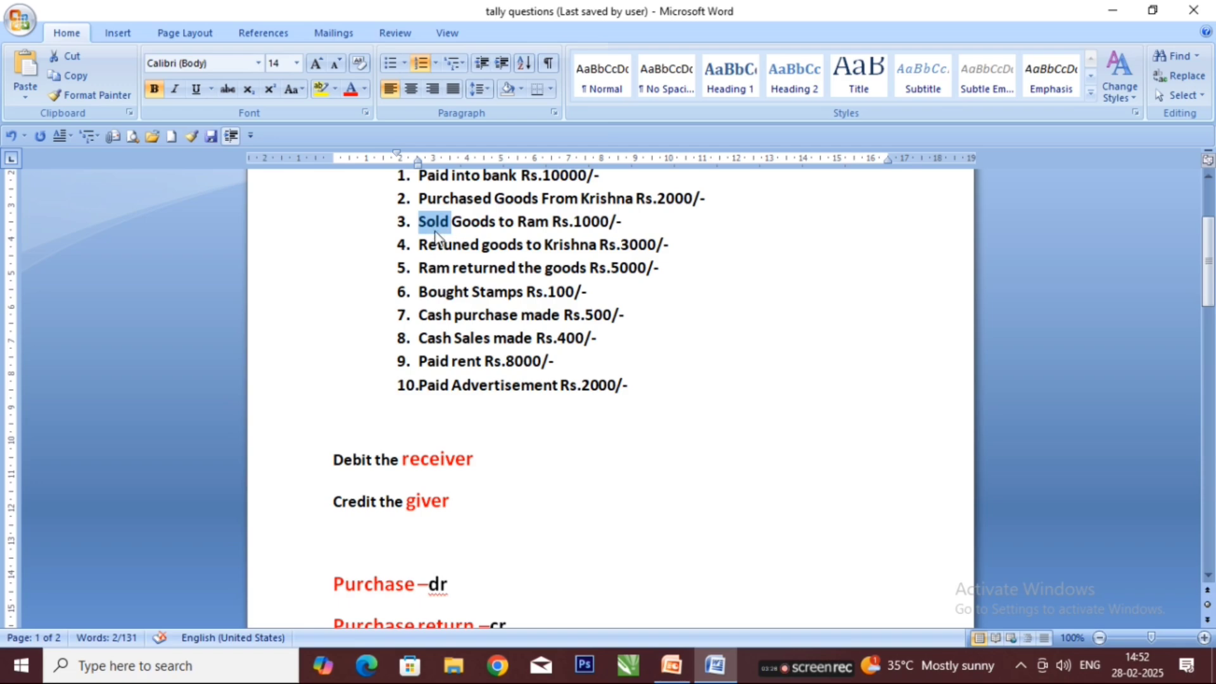
Check the sales return rule and insert "Sales Return" as the debited account in the By line of journal row 5.
{"action": "left_click_drag", "start_coordinate": [1208, 279], "coordinate": [1208, 323]}
{"action": "left_click_drag", "start_coordinate": [505, 510], "coordinate": [334, 520]}
{"action": "left_click_drag", "start_coordinate": [1207, 342], "coordinate": [1207, 507]}
{"action": "left_click", "coordinate": [436, 465]}
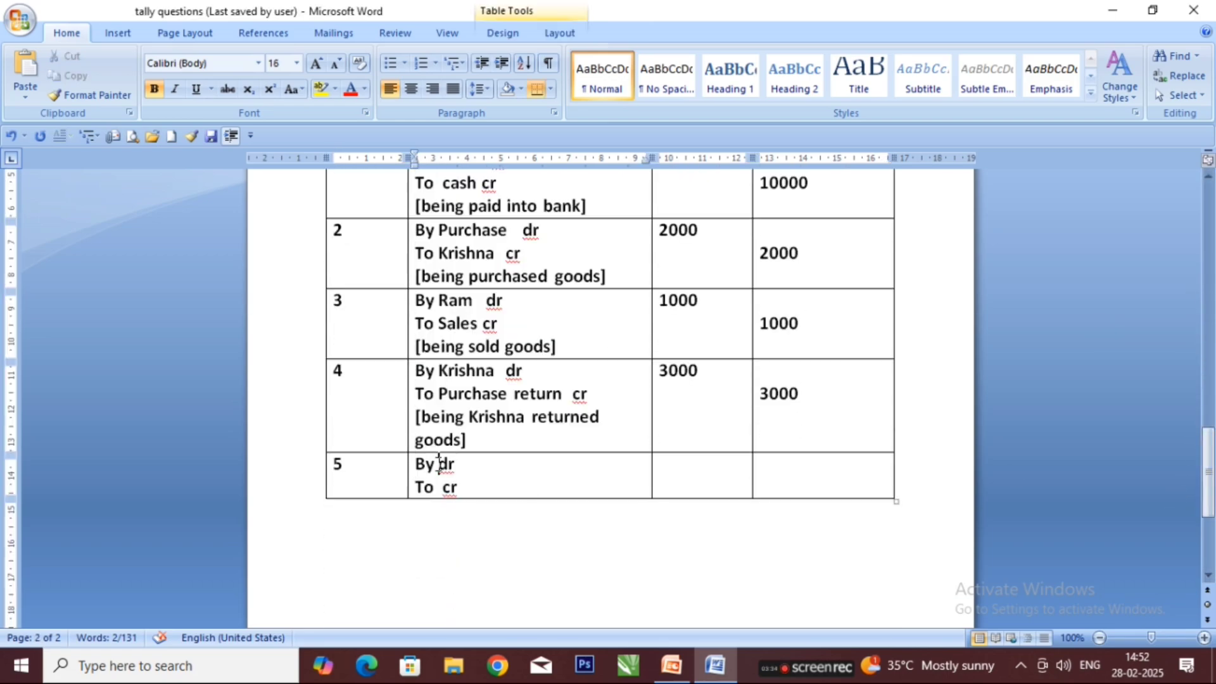
{"action": "type", "text": "Sales "}
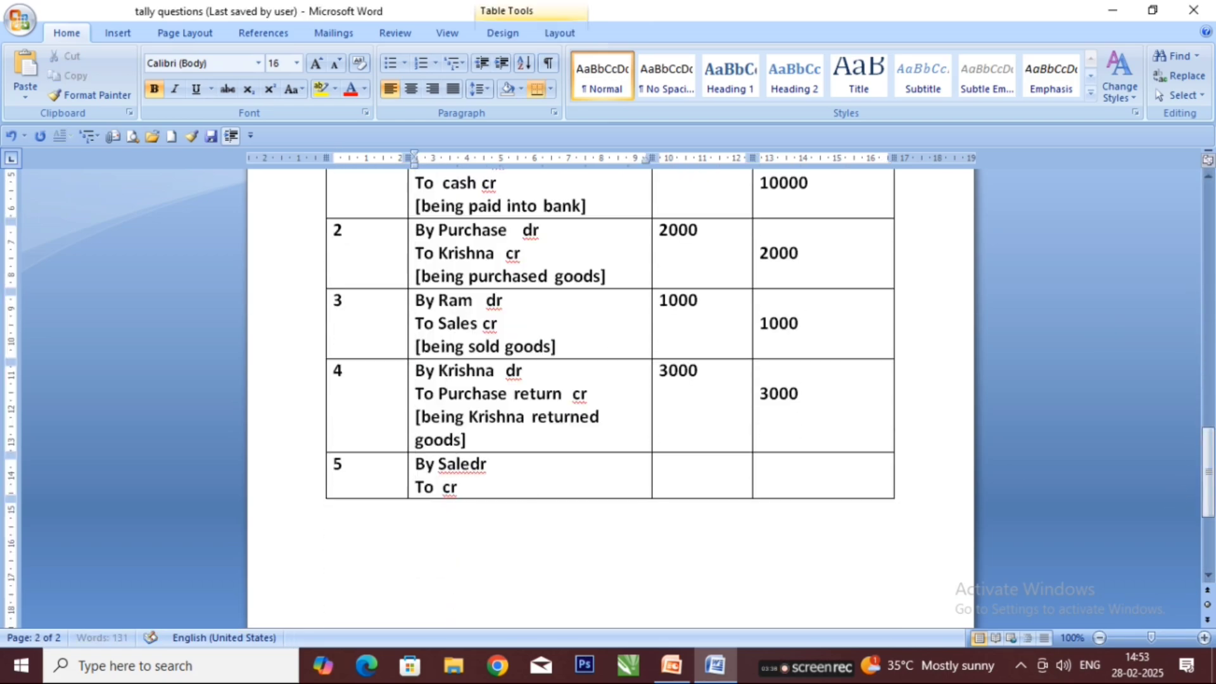
{"action": "type", "text": "Ret"}
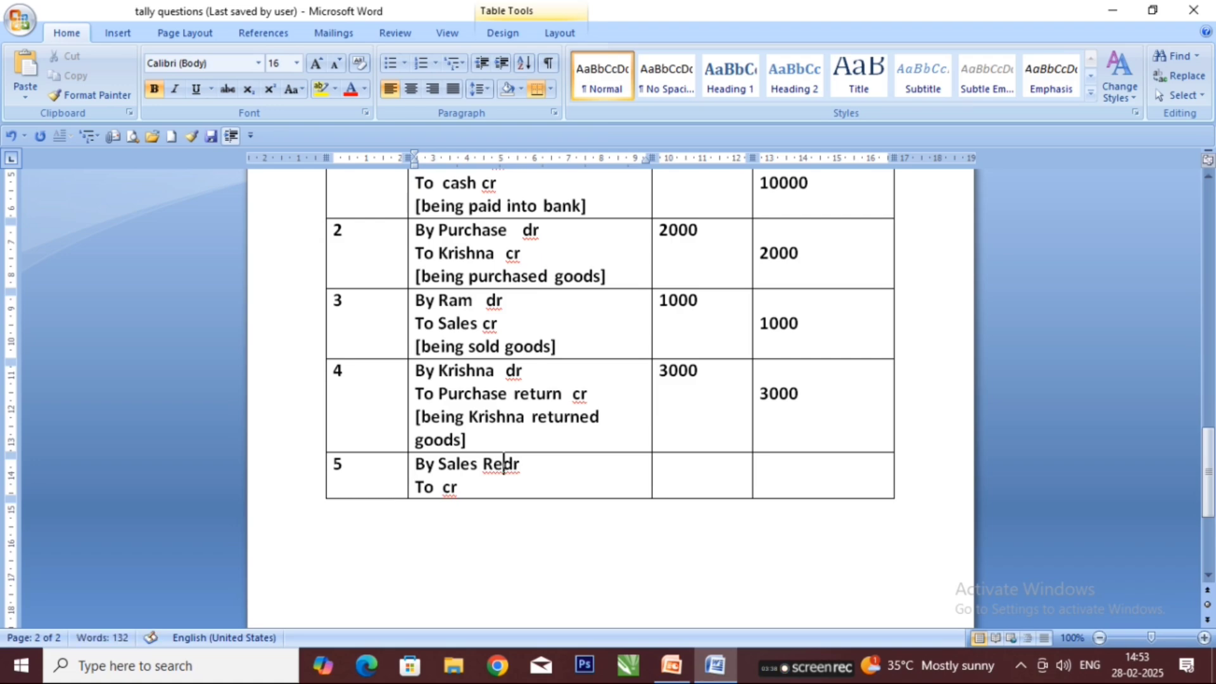
{"action": "type", "text": "urn"}
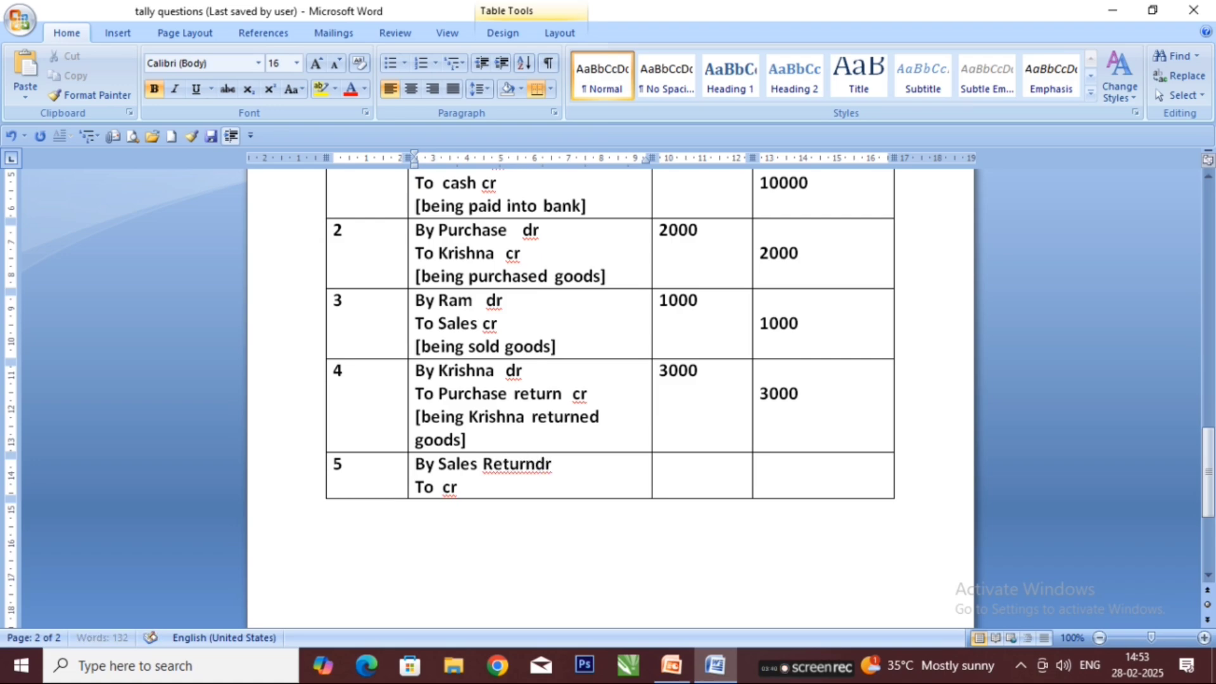
Check who returned the goods in item 5 and insert the customer's name as the credited account in the To line of journal row 5.
{"action": "left_click", "coordinate": [435, 489]}
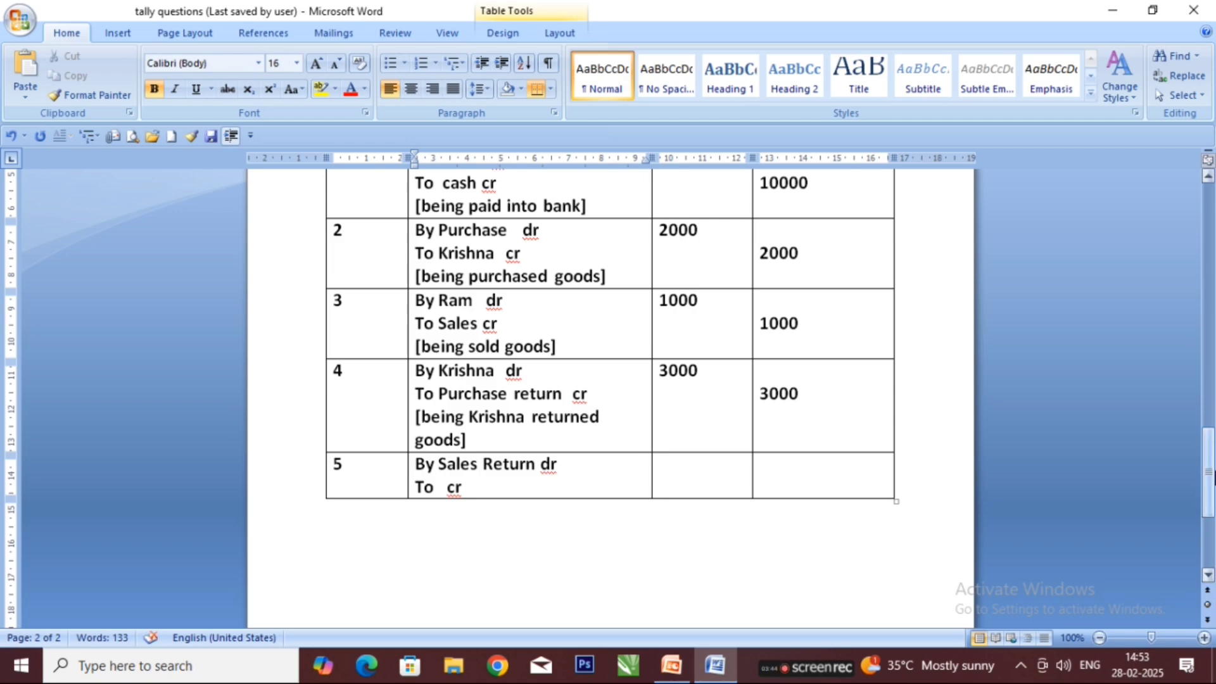
{"action": "left_click_drag", "start_coordinate": [1207, 468], "coordinate": [1189, 266]}
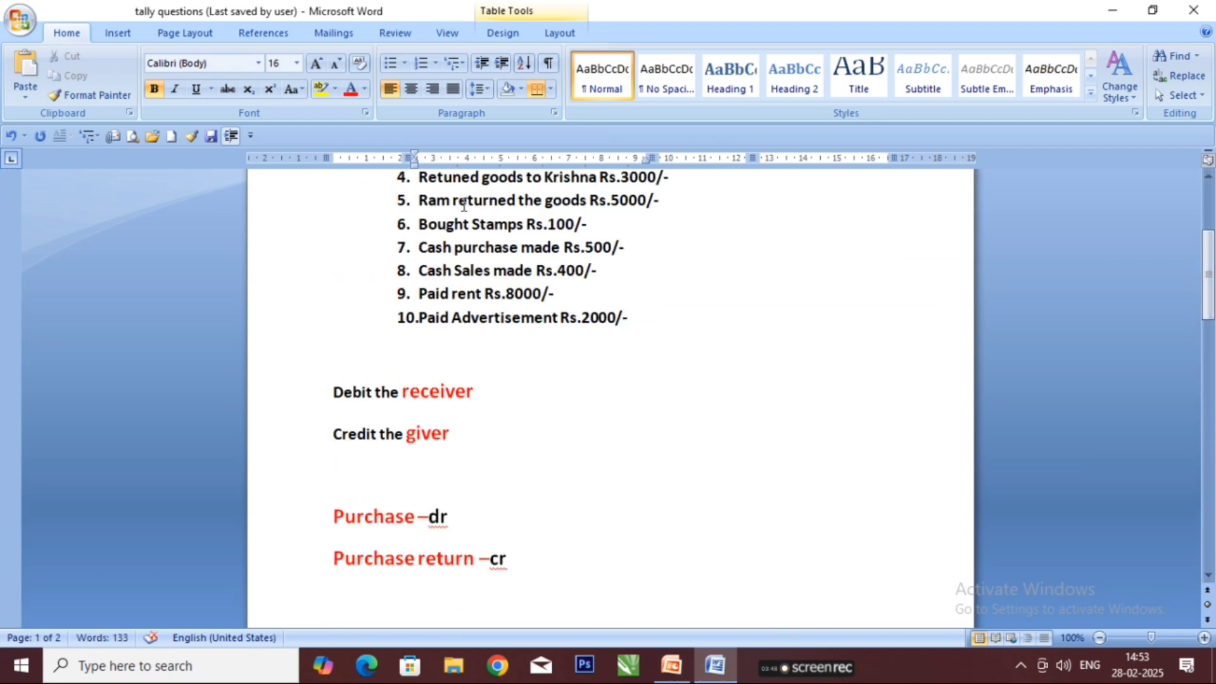
{"action": "double_click", "coordinate": [433, 200]}
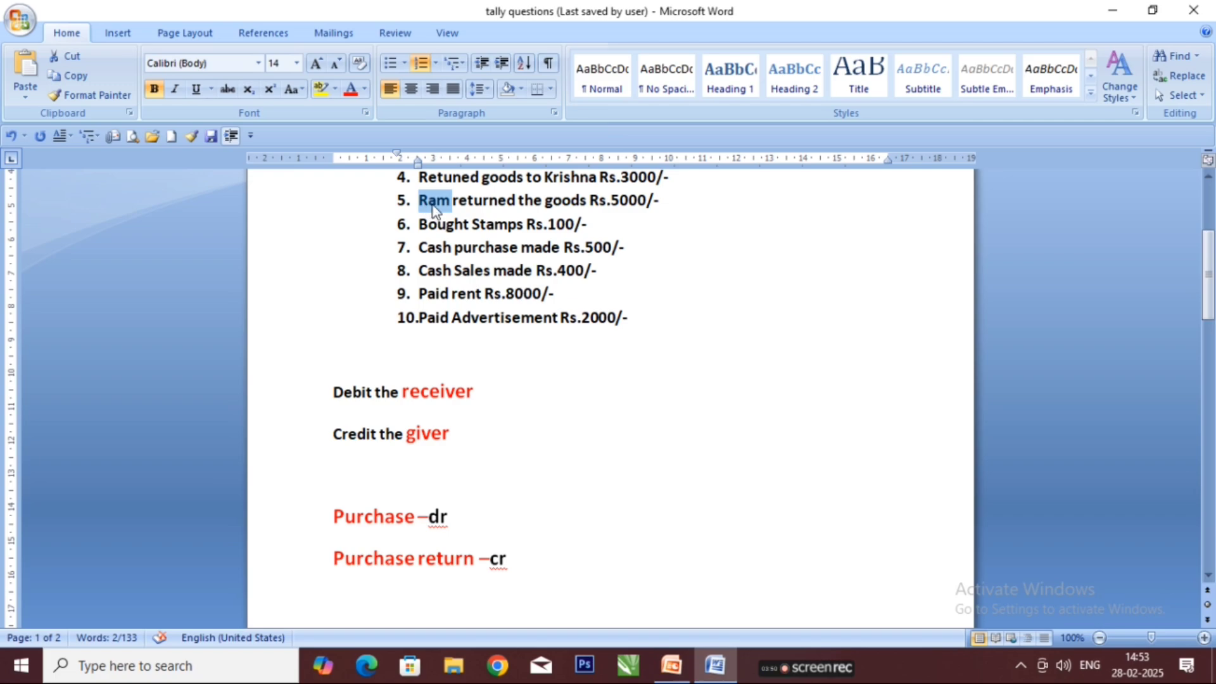
{"action": "left_click_drag", "start_coordinate": [1208, 292], "coordinate": [1209, 517]}
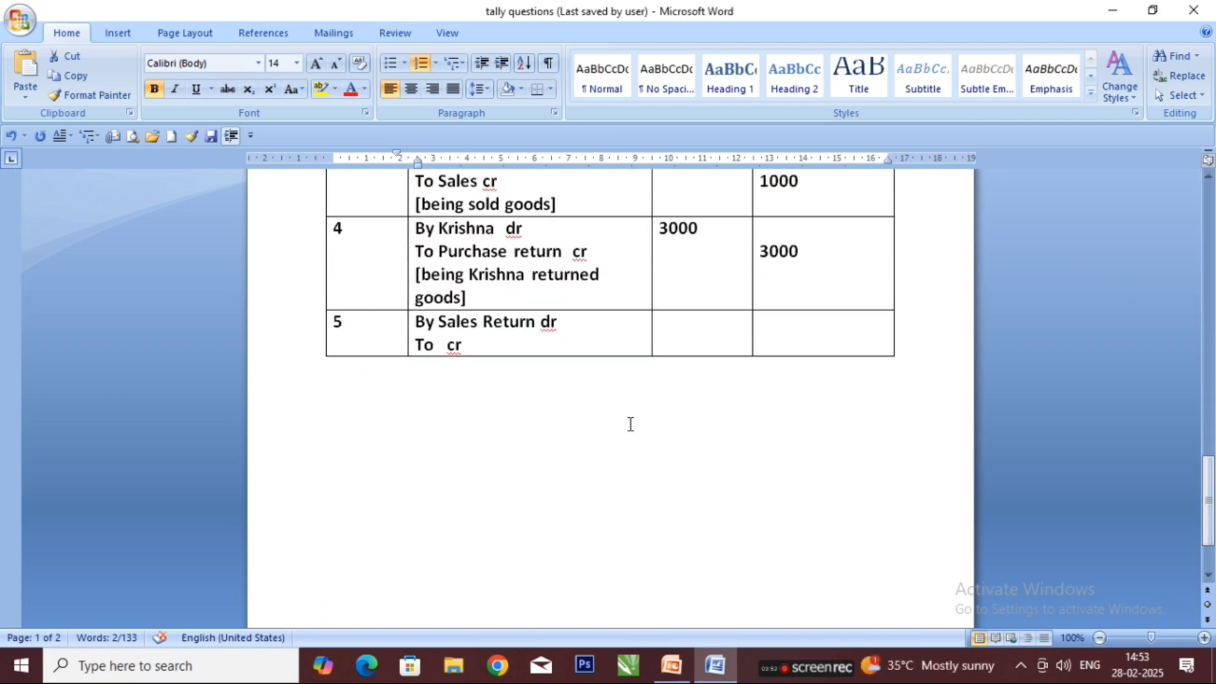
{"action": "left_click", "coordinate": [452, 342]}
{"action": "type", "text": "Ra"}
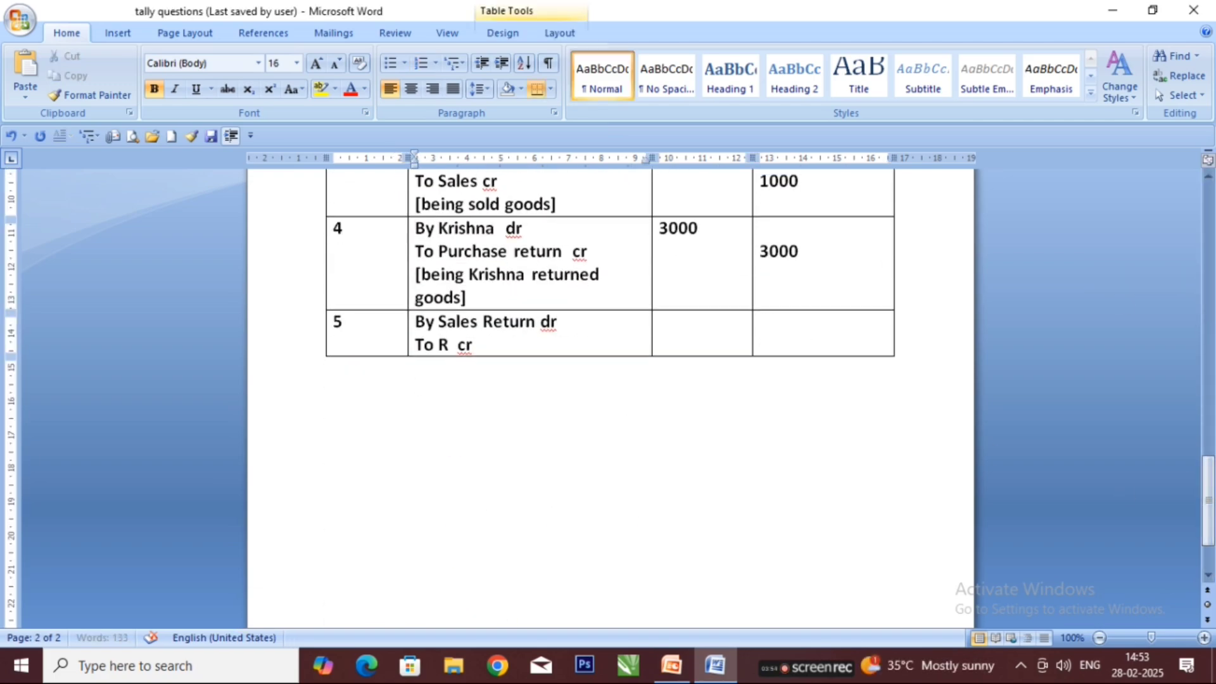
{"action": "type", "text": "m"}
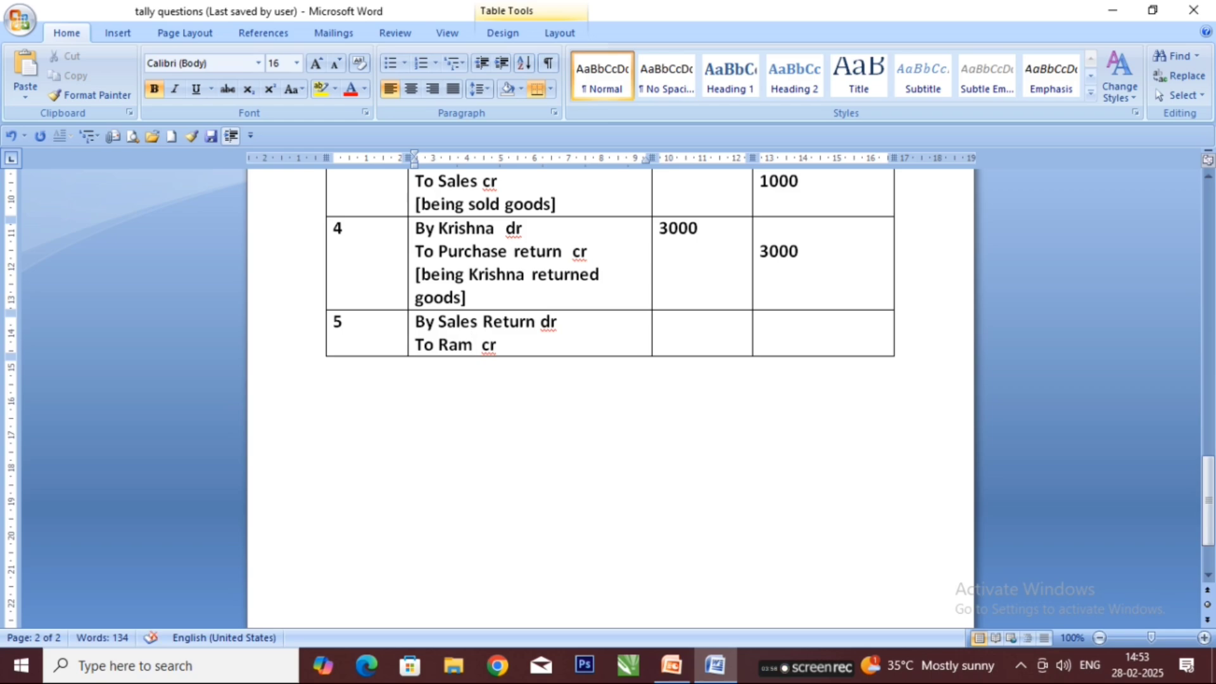
Check item 5's amount in the transaction list and enter 5000 as debit on the By line and 5000 as credit on the To line of row 5.
{"action": "left_click", "coordinate": [669, 325]}
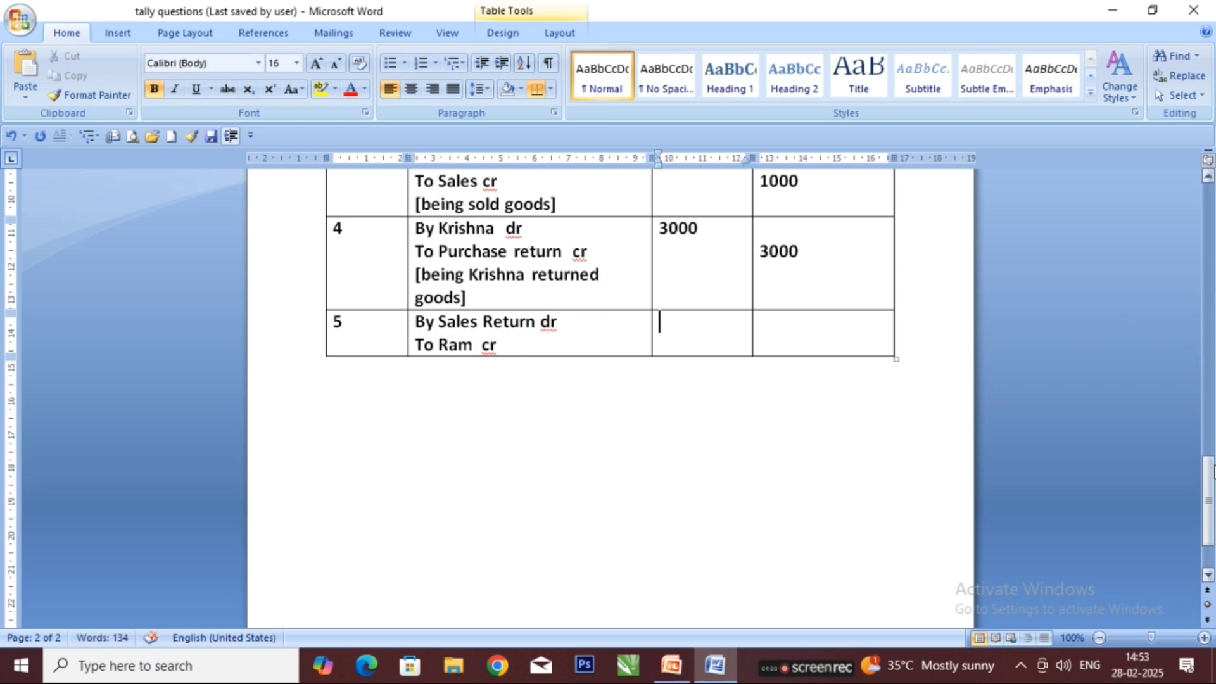
{"action": "left_click_drag", "start_coordinate": [1211, 472], "coordinate": [1161, 241]}
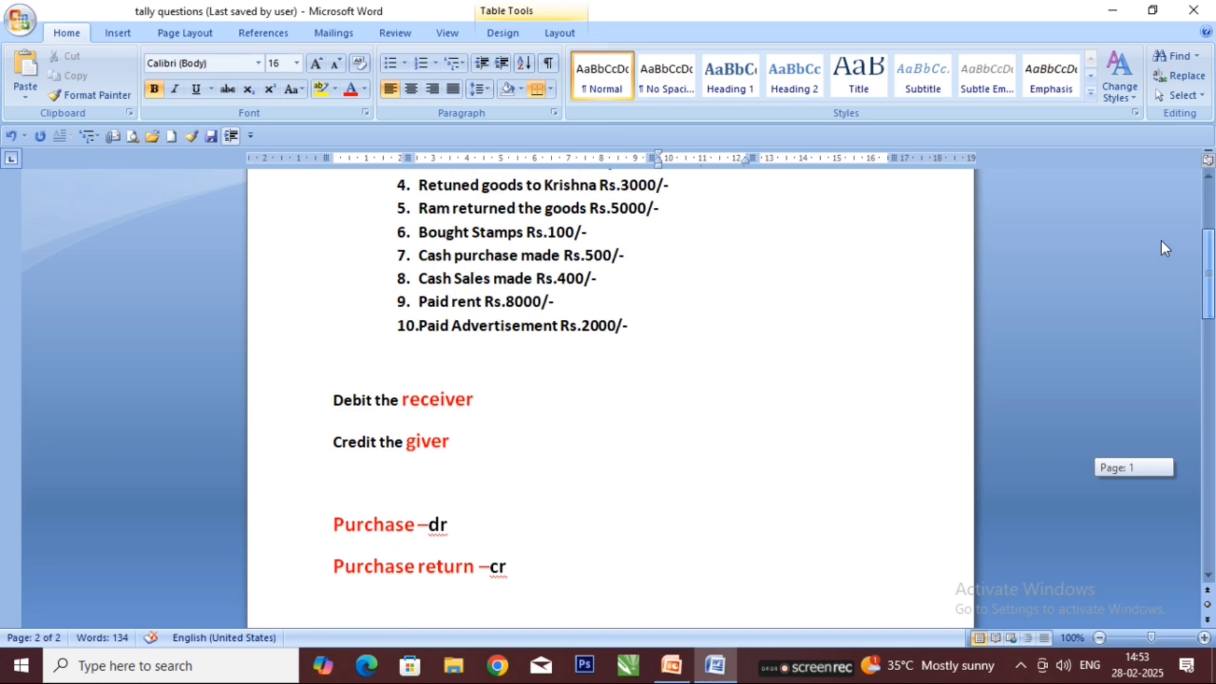
{"action": "left_click_drag", "start_coordinate": [1161, 241], "coordinate": [1181, 445]}
{"action": "left_click", "coordinate": [726, 483]}
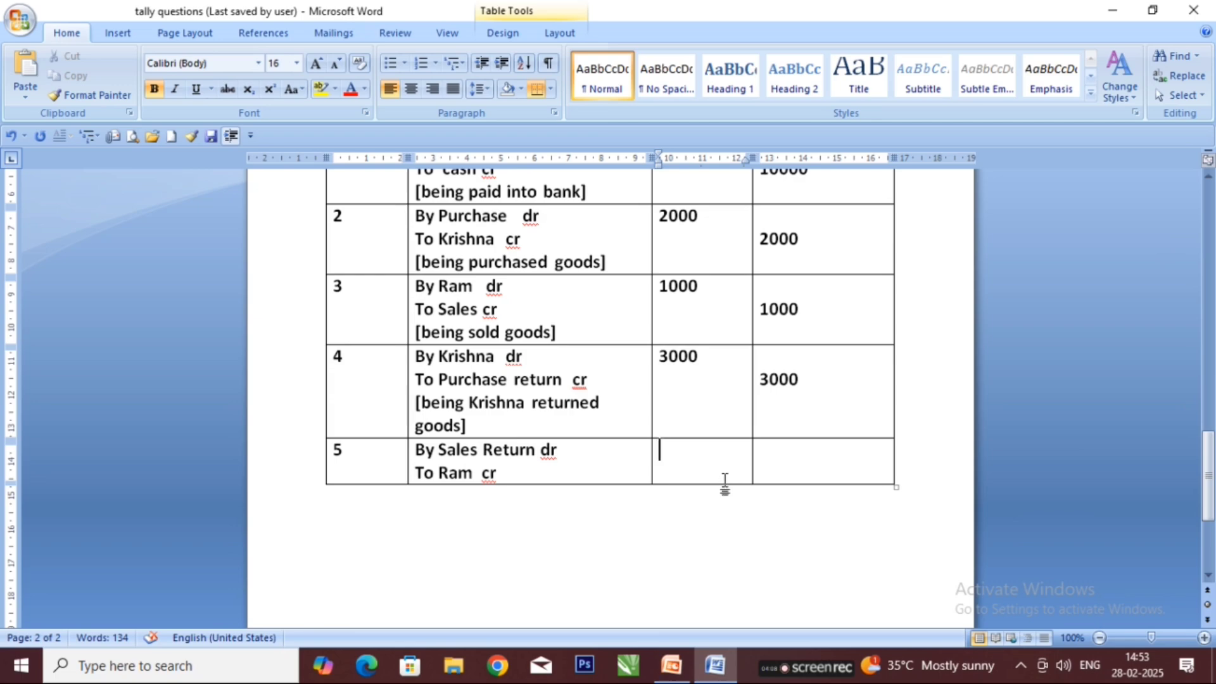
{"action": "type", "text": "5000"}
{"action": "left_click", "coordinate": [783, 468]}
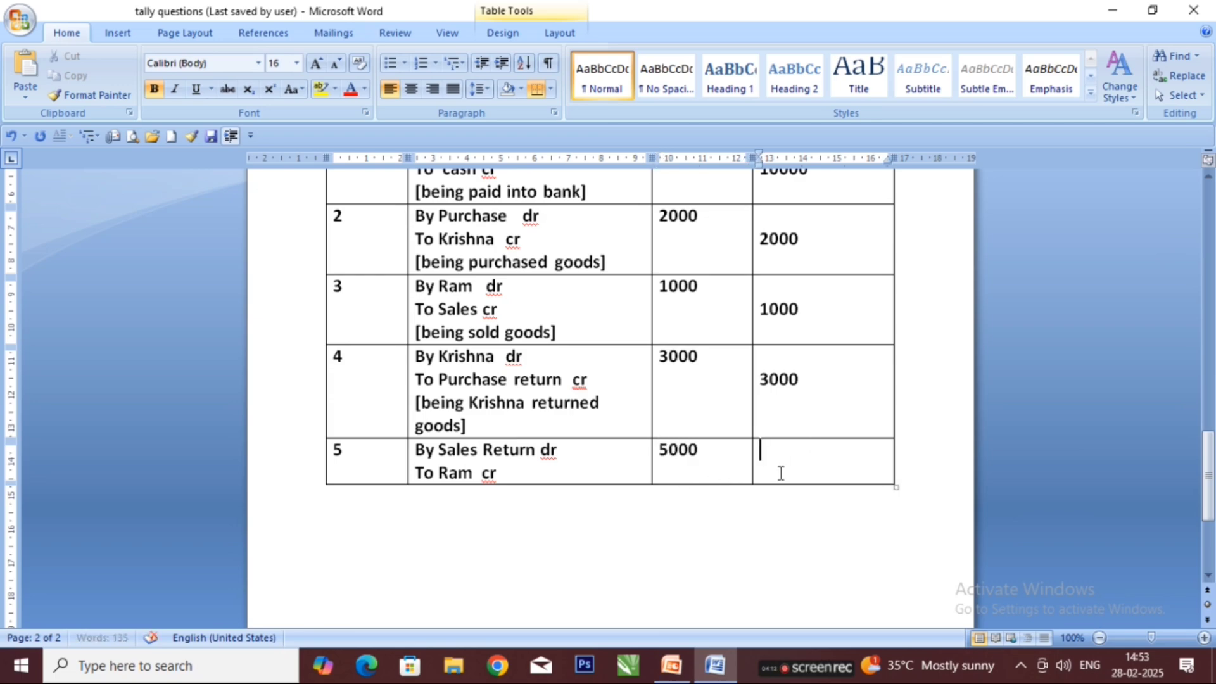
{"action": "key", "text": "Return"}
{"action": "type", "text": "5000"}
Add a bracketed narration below the To line of journal row 5 stating that the named customer returned the goods.
{"action": "left_click", "coordinate": [521, 477]}
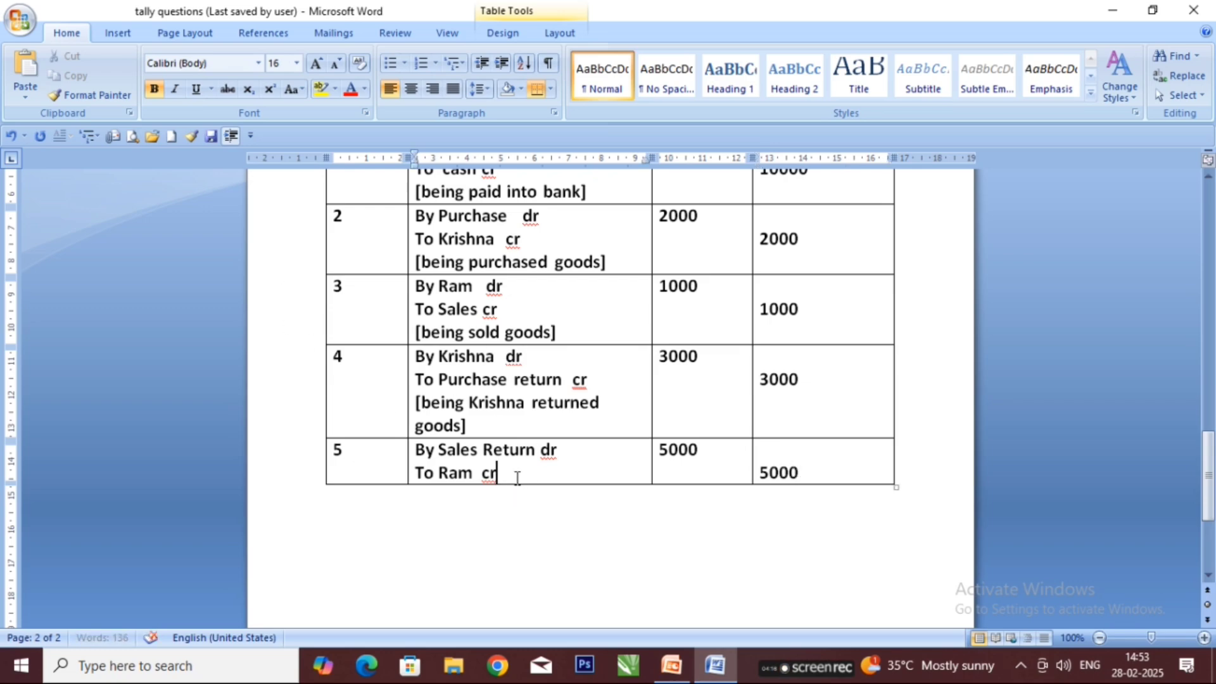
{"action": "key", "text": "Return"}
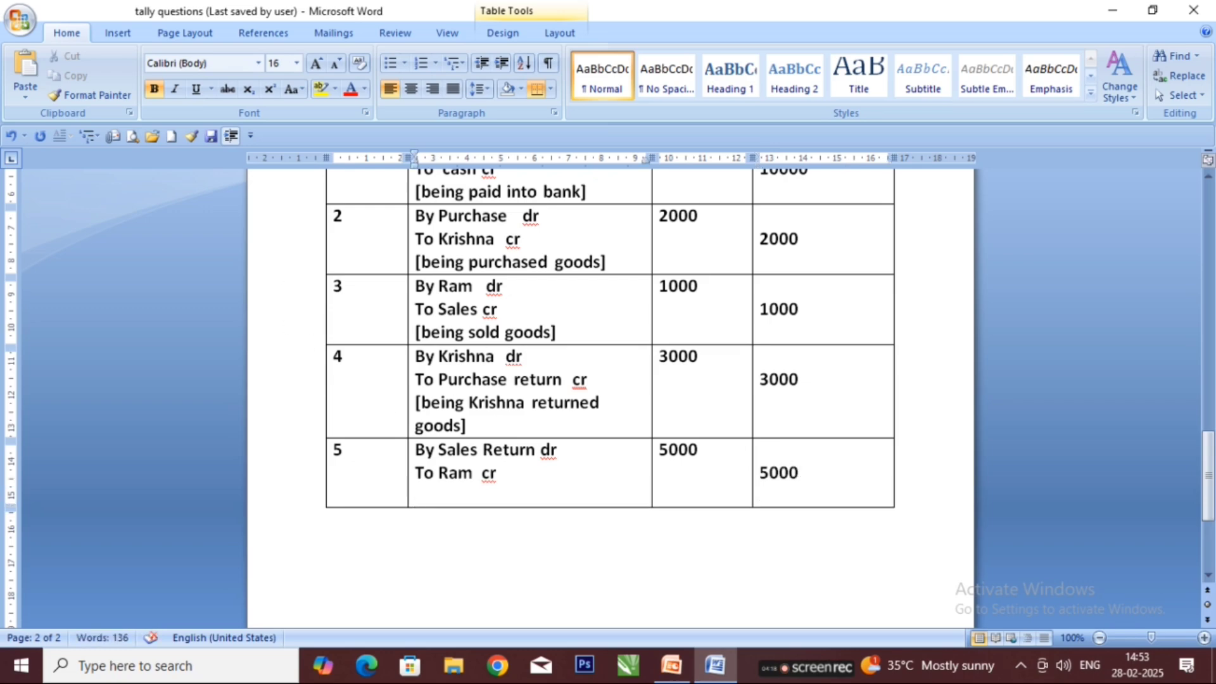
{"action": "type", "text": "["}
{"action": "key", "text": "BackSpace"}
{"action": "type", "text": "[Ram "}
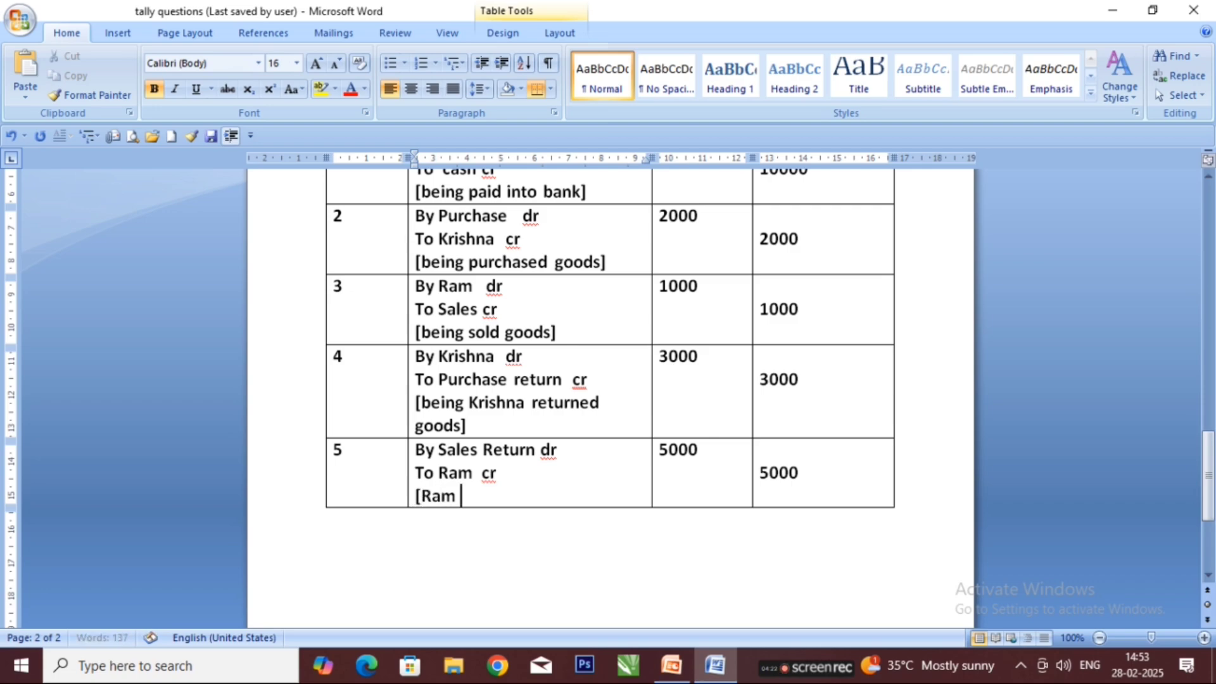
{"action": "type", "text": "retur"}
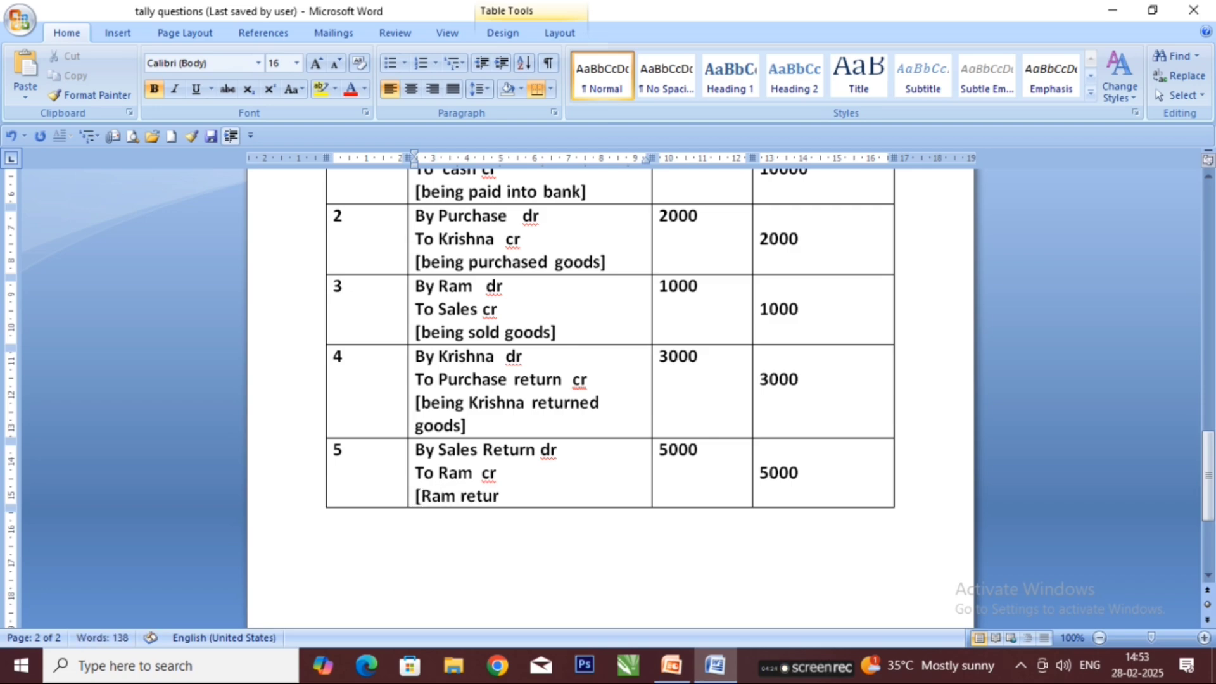
{"action": "type", "text": "ned t"}
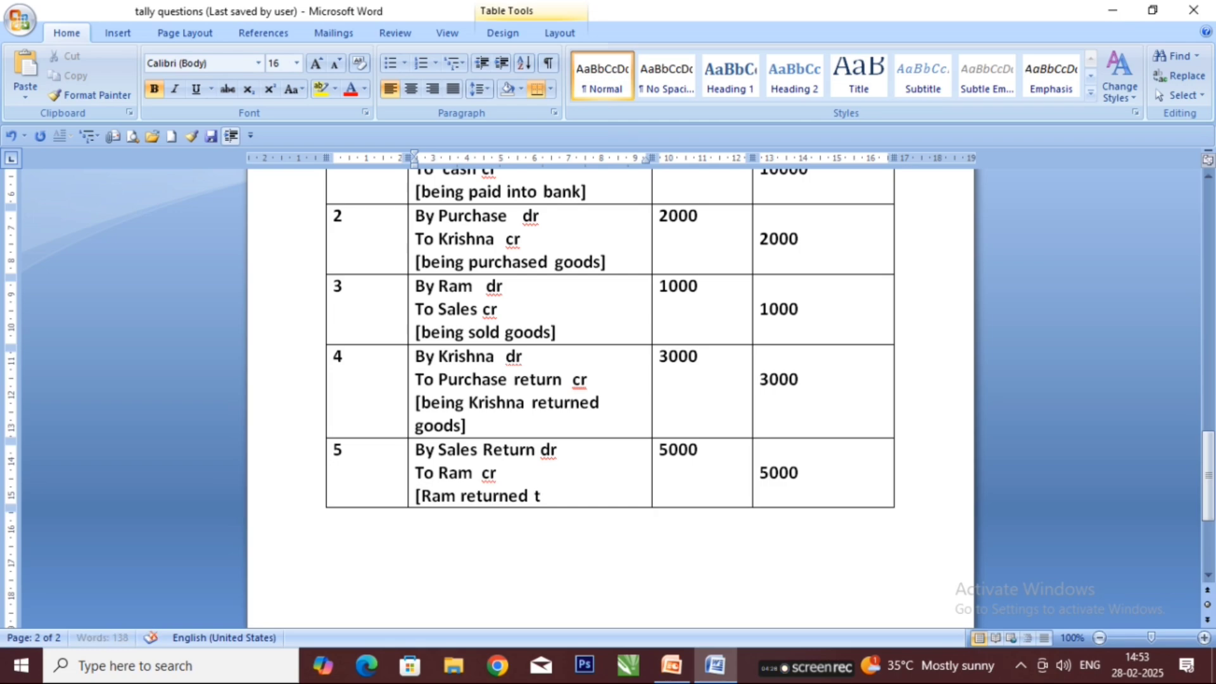
{"action": "type", "text": "he g"}
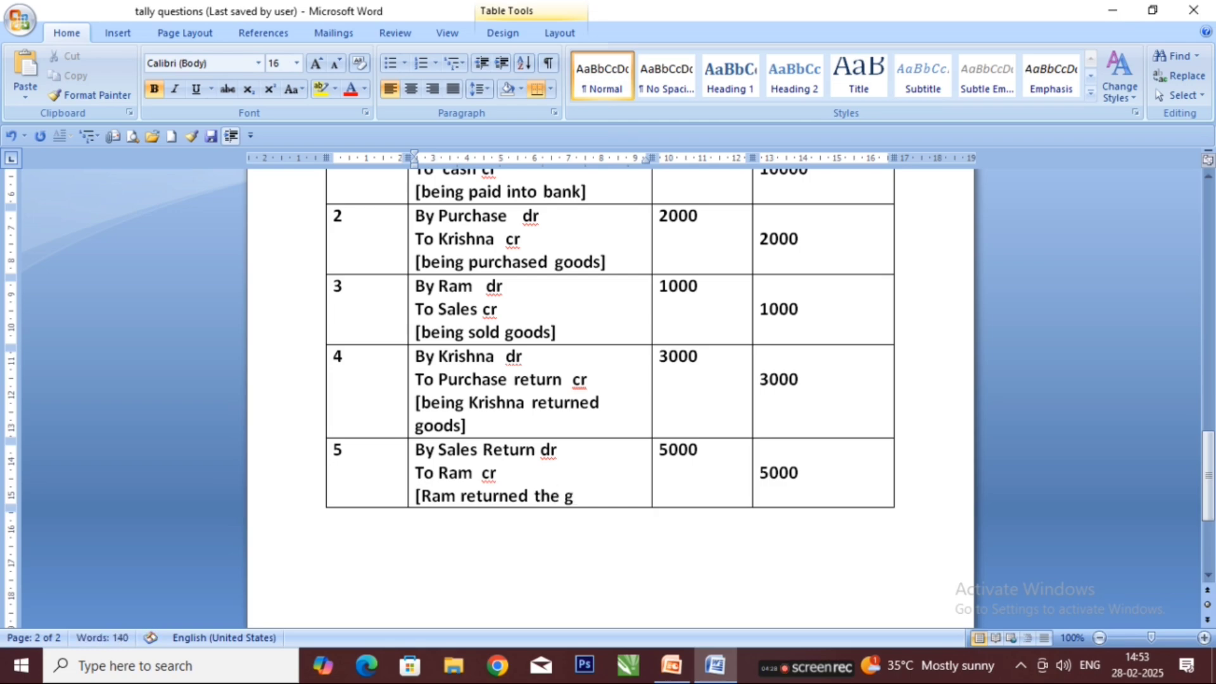
{"action": "type", "text": "oods]"}
Add journal row 6 to the end of the table, with "By dr" and "To cr" lines in its Particulars cell.
{"action": "left_click", "coordinate": [786, 492]}
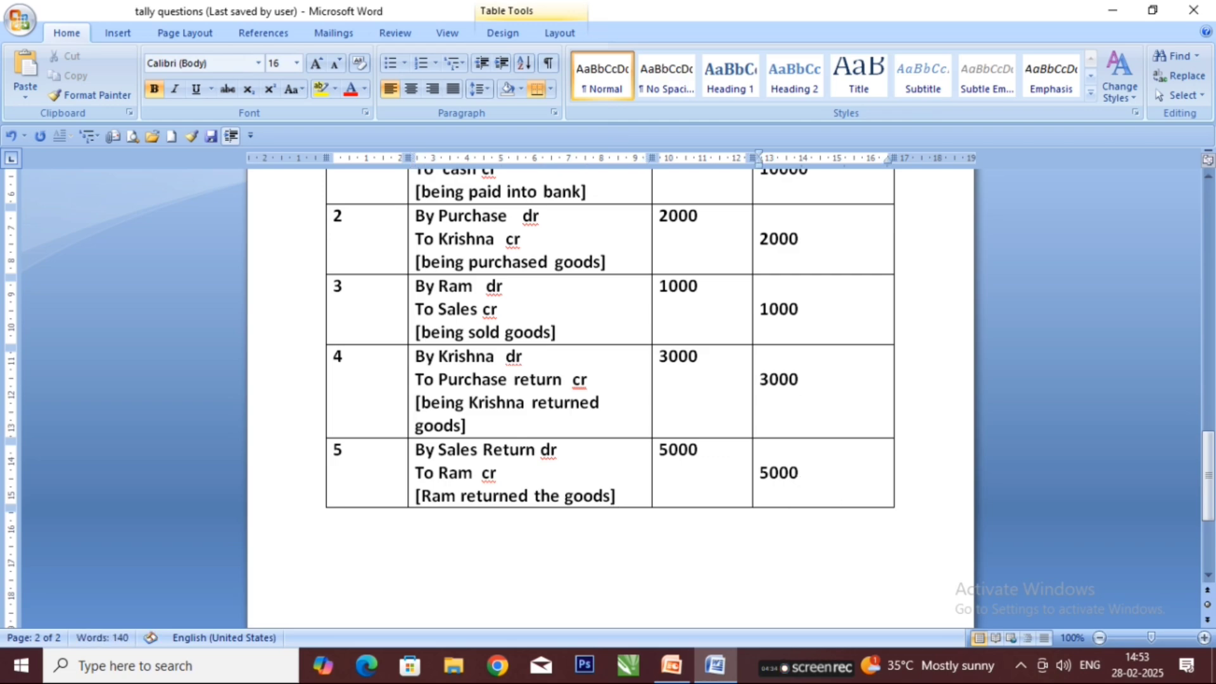
{"action": "key", "text": "Tab"}
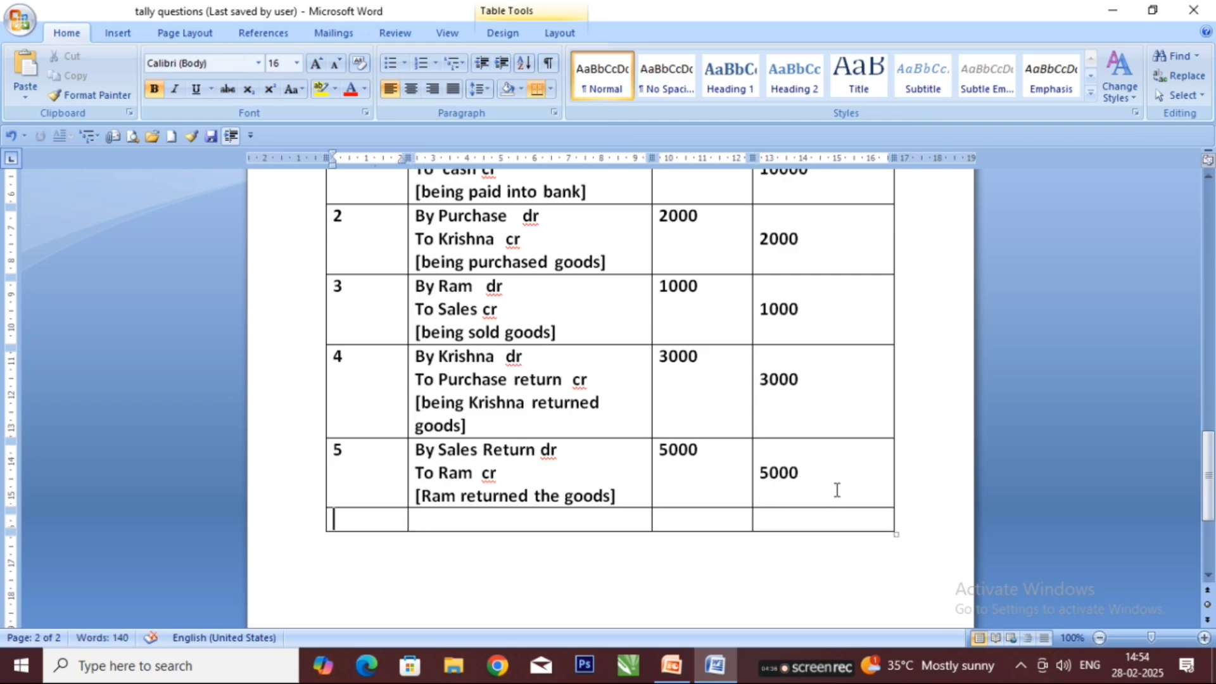
{"action": "type", "text": "6"}
{"action": "left_click", "coordinate": [440, 518]}
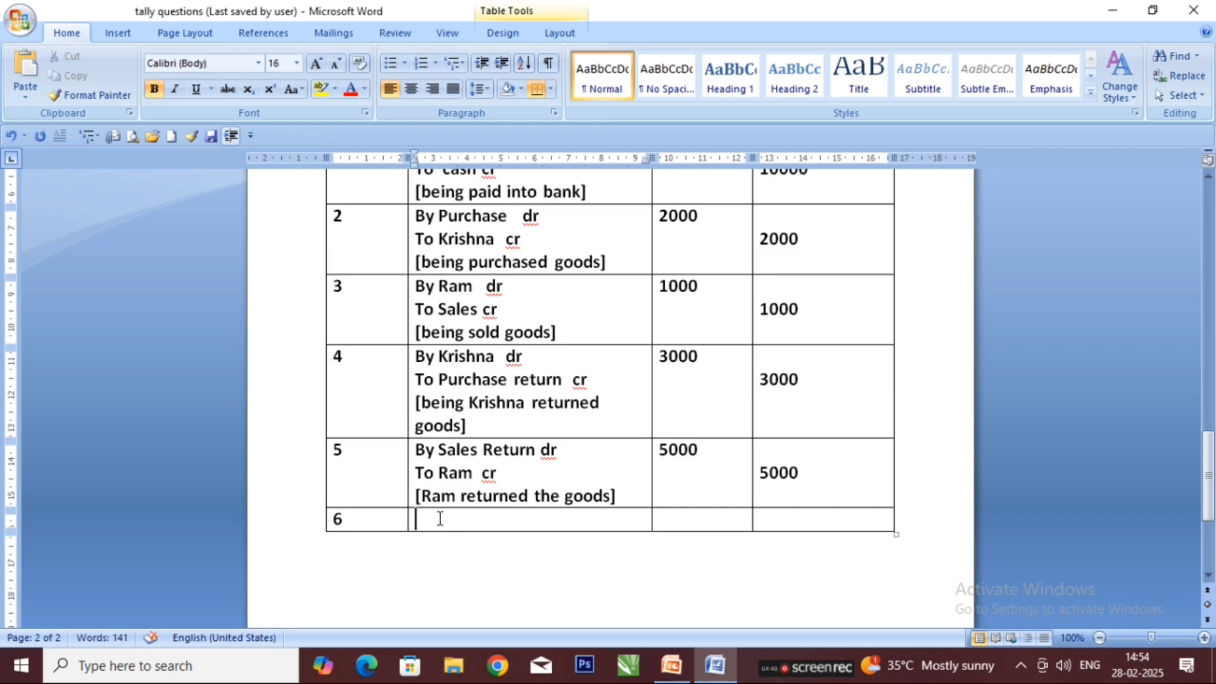
{"action": "type", "text": "By dr"}
{"action": "key", "text": "Return"}
{"action": "type", "text": "To cr"}
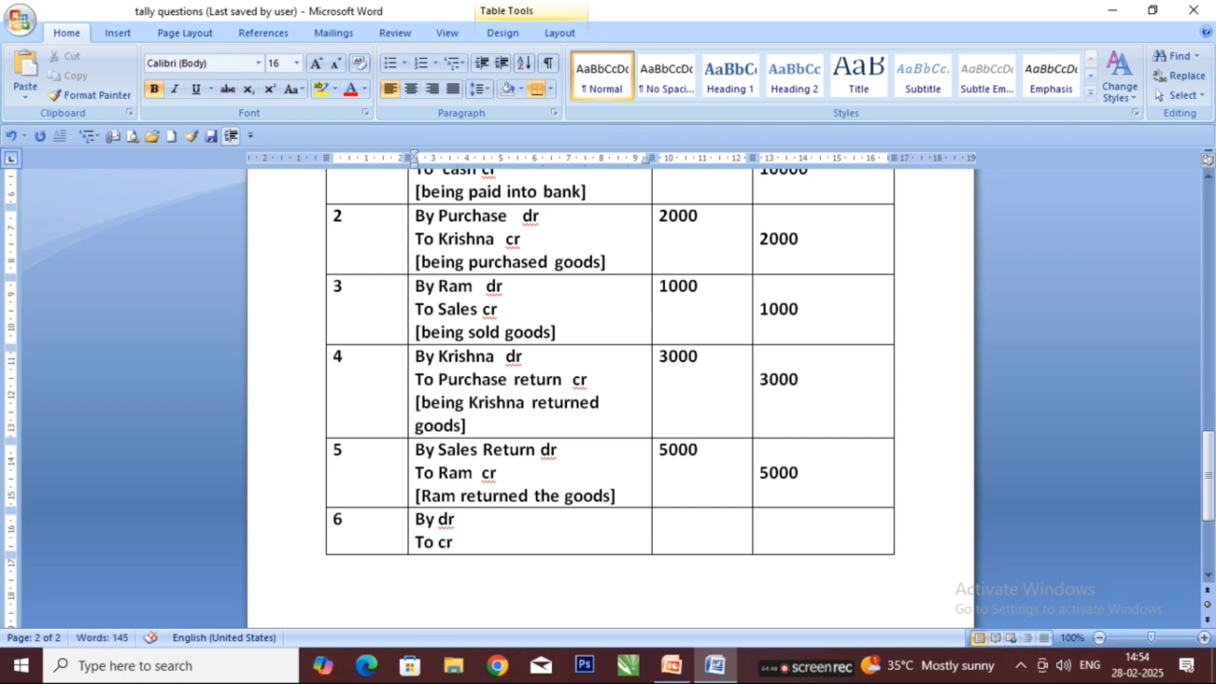
Examine item 6 in the transaction list against the goods purchase in item 2 and the Purchase rule to determine which account to debit.
{"action": "left_click", "coordinate": [435, 519]}
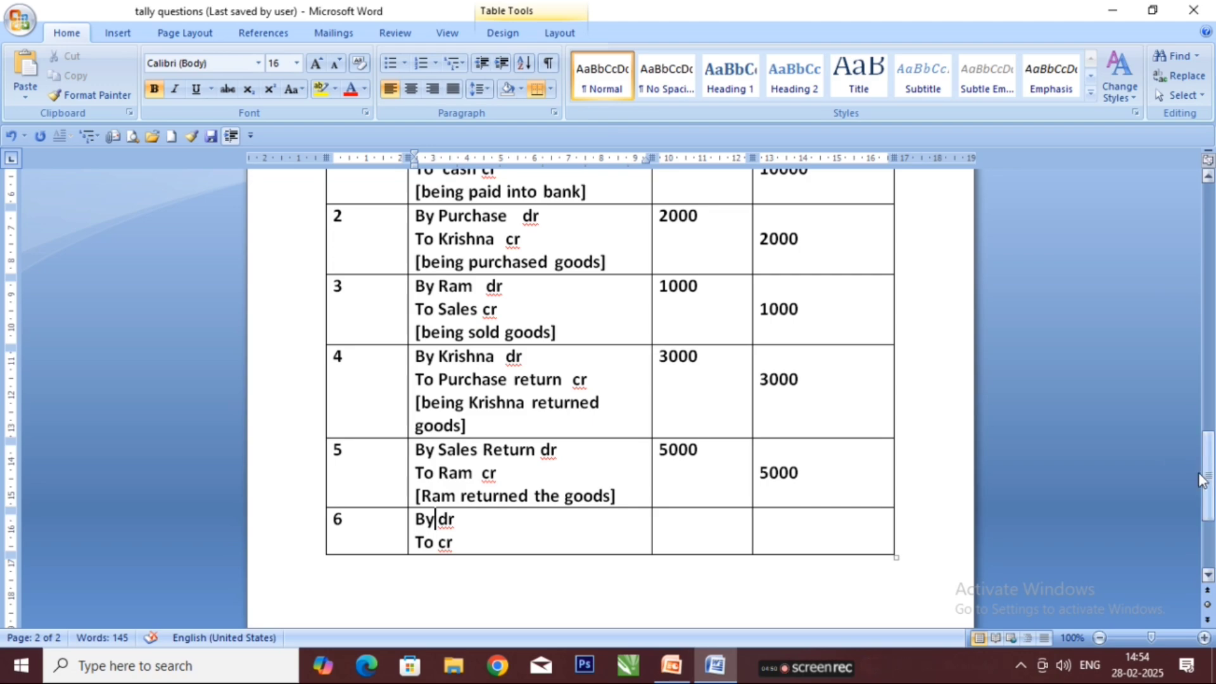
{"action": "left_click_drag", "start_coordinate": [1209, 475], "coordinate": [1168, 242]}
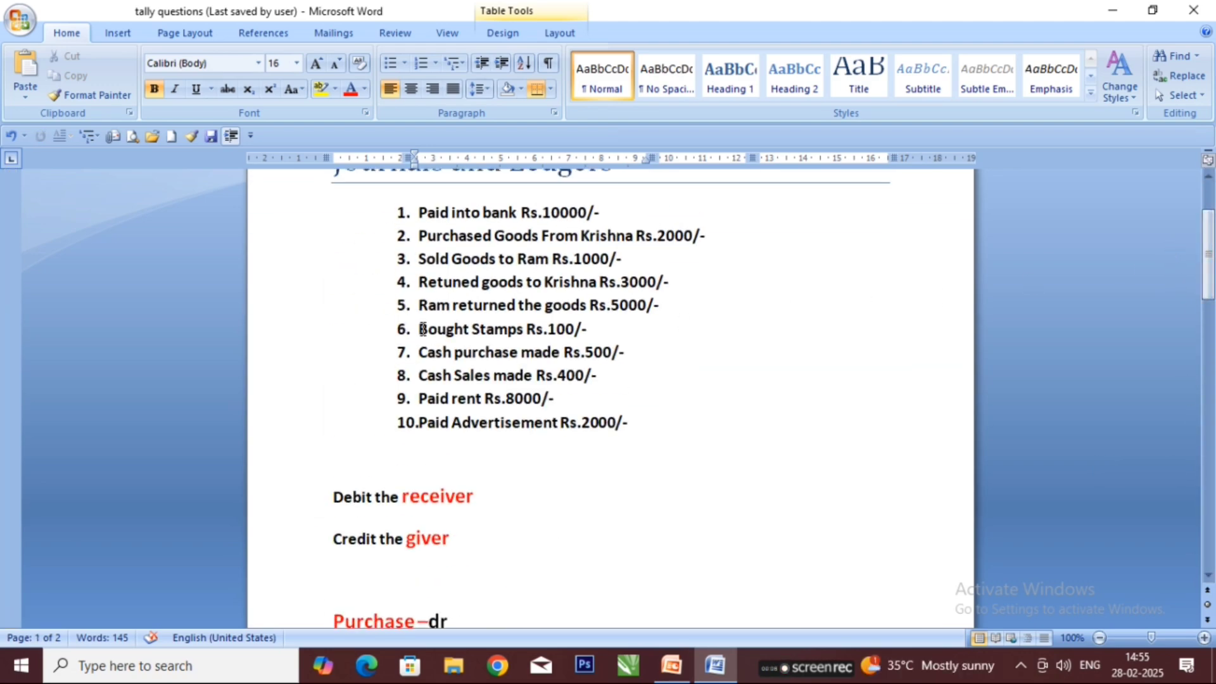
{"action": "left_click_drag", "start_coordinate": [419, 328], "coordinate": [596, 329]}
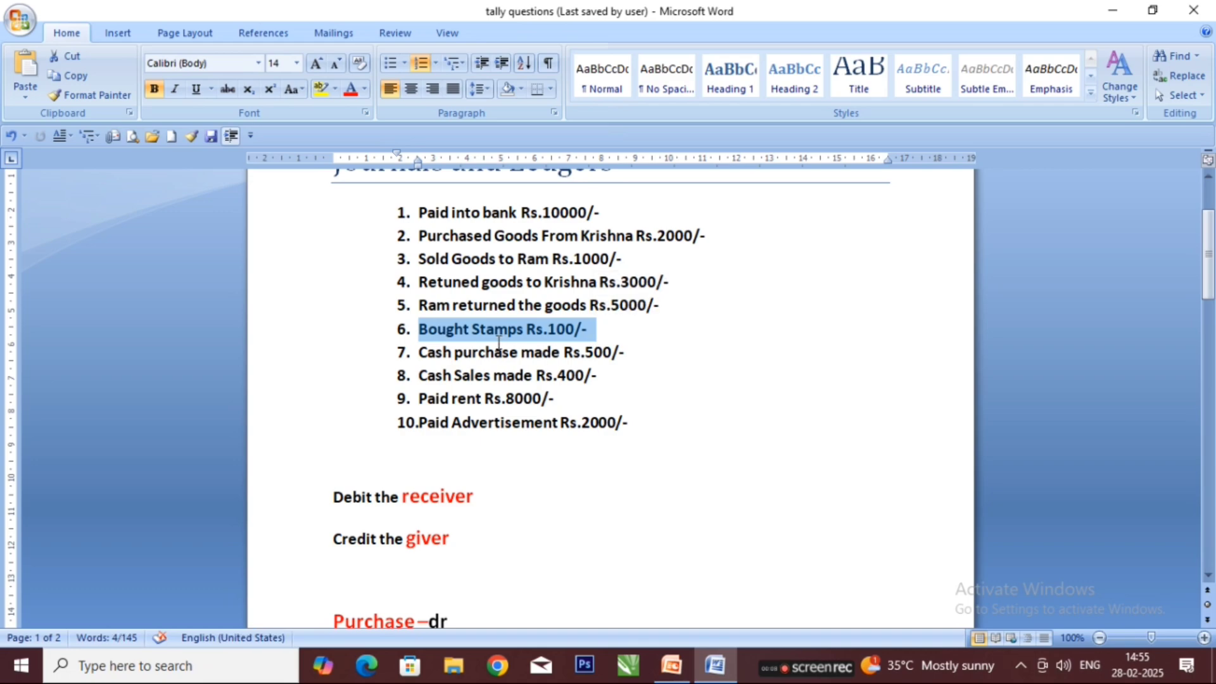
{"action": "left_click", "coordinate": [479, 329]}
{"action": "double_click", "coordinate": [460, 330]}
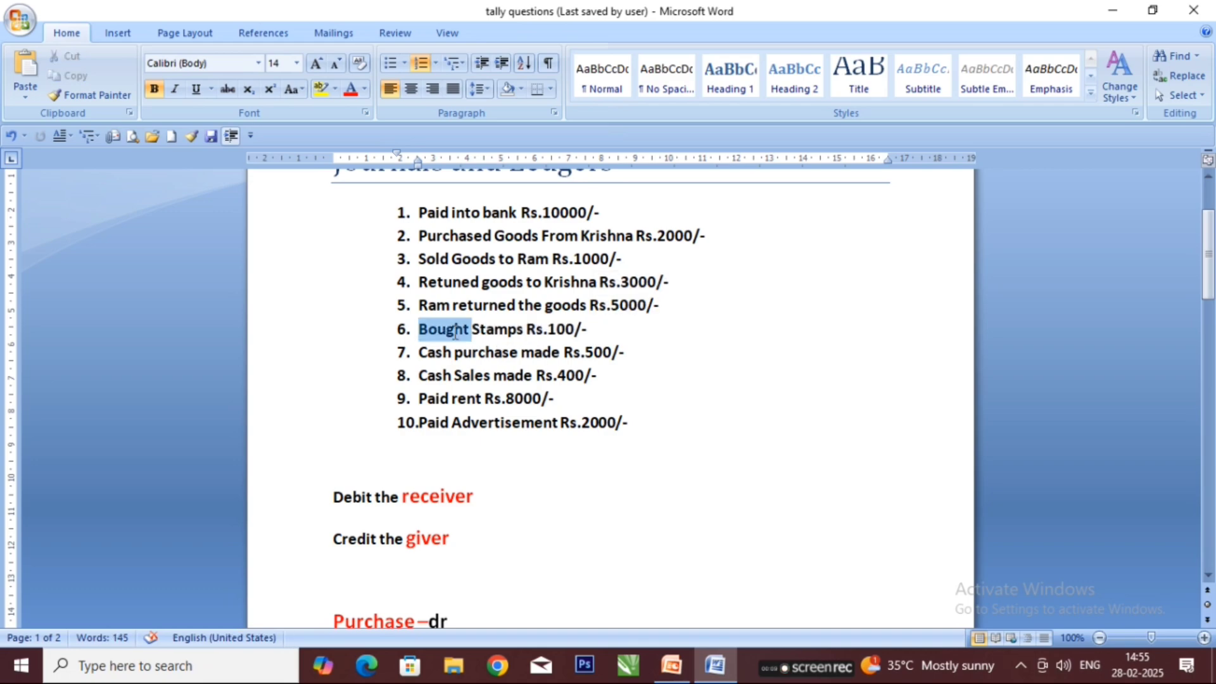
{"action": "left_click", "coordinate": [449, 235]}
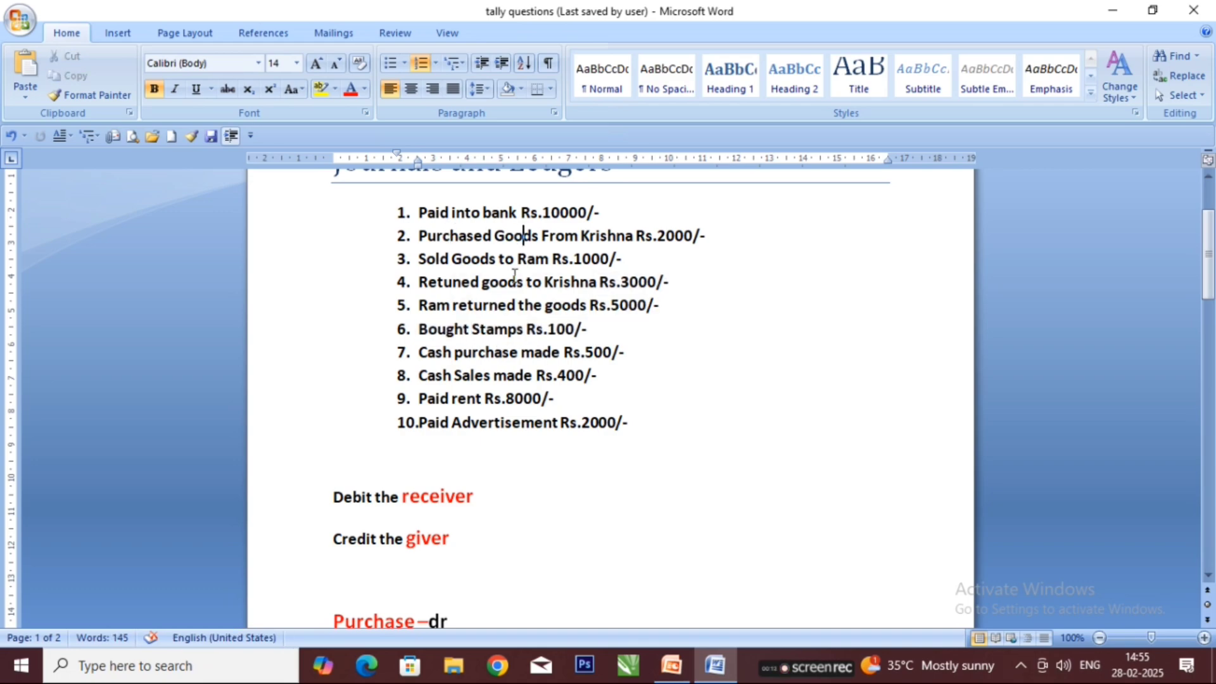
{"action": "left_click", "coordinate": [506, 329]}
{"action": "left_click_drag", "start_coordinate": [472, 329], "coordinate": [516, 329]}
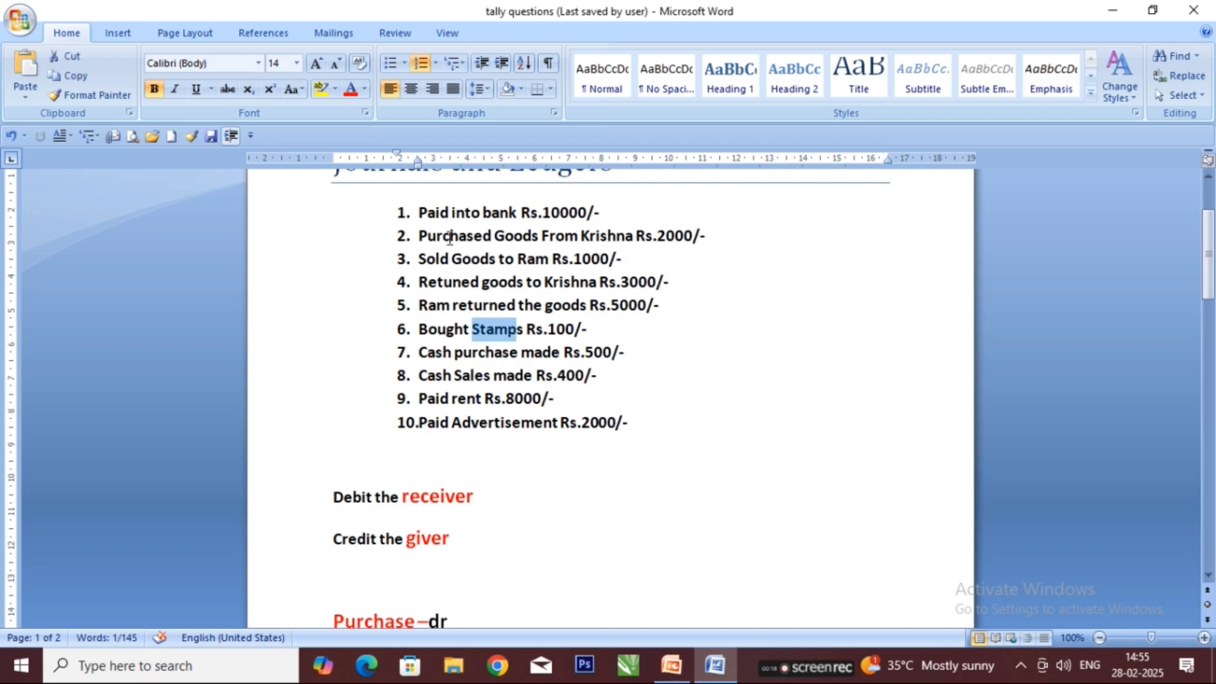
{"action": "left_click", "coordinate": [446, 236]}
{"action": "left_click", "coordinate": [524, 237]}
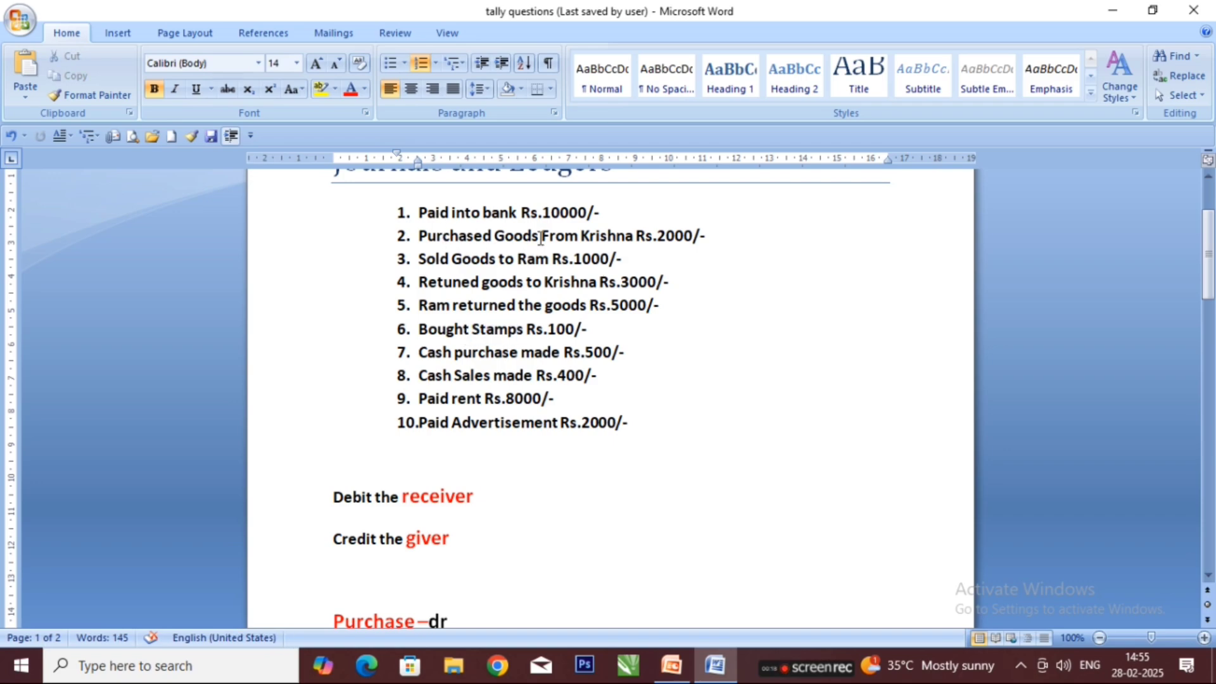
{"action": "left_click_drag", "start_coordinate": [331, 620], "coordinate": [415, 619]}
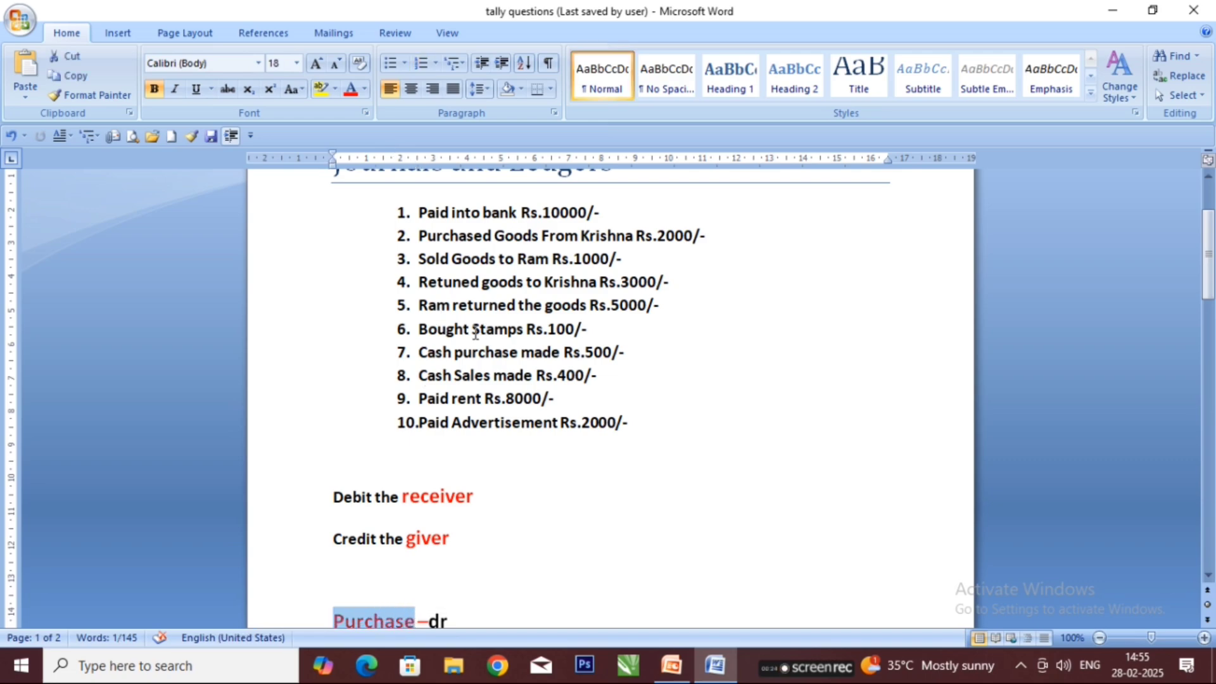
{"action": "left_click_drag", "start_coordinate": [476, 333], "coordinate": [523, 331]}
{"action": "left_click_drag", "start_coordinate": [1211, 247], "coordinate": [1211, 291]}
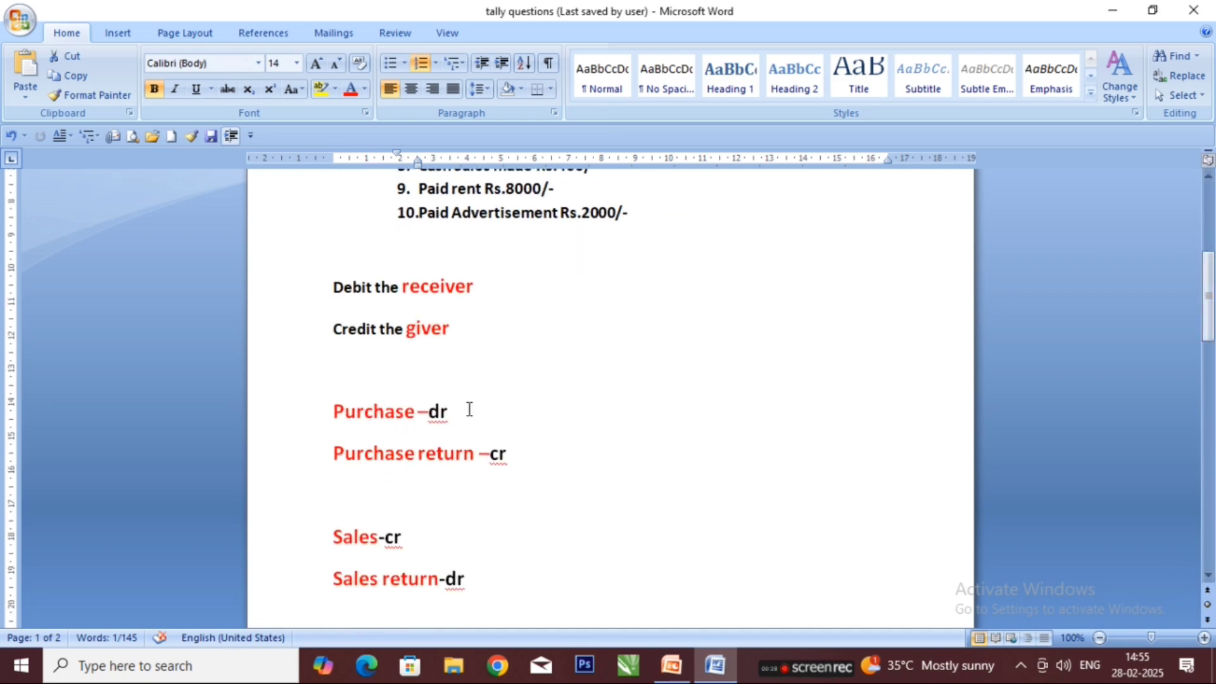
{"action": "left_click_drag", "start_coordinate": [467, 410], "coordinate": [431, 411]}
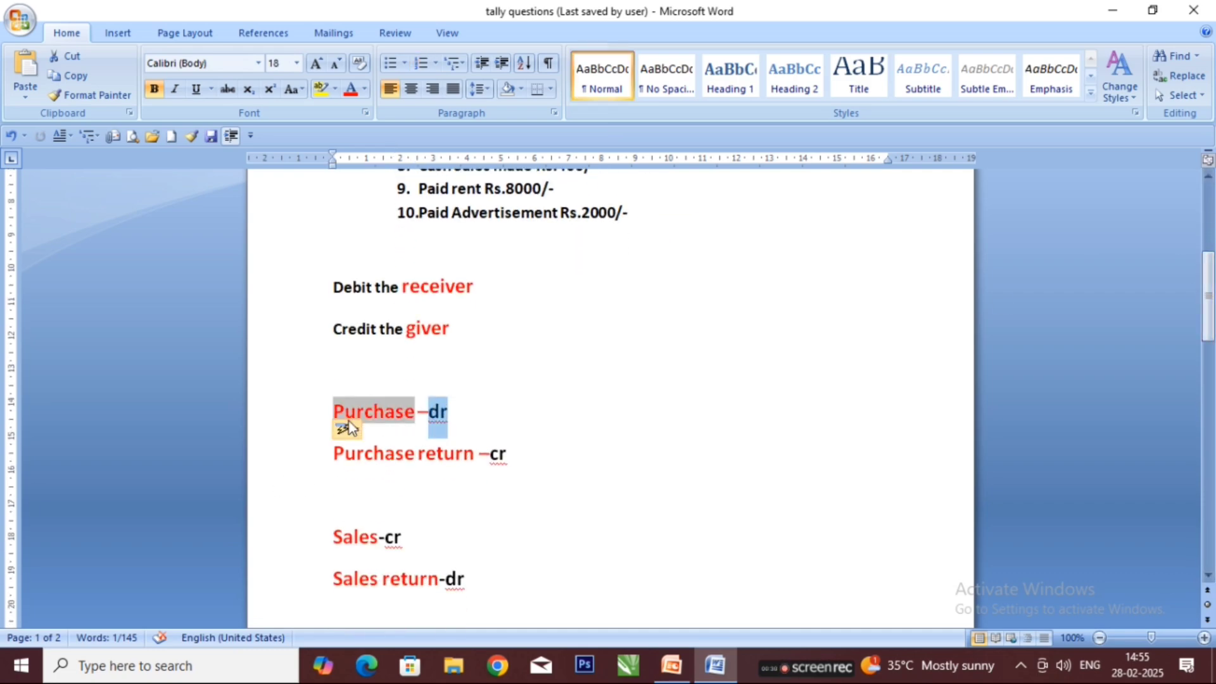
Insert "stamps" as the debited account in the By line of journal row 6.
{"action": "left_click_drag", "start_coordinate": [1209, 297], "coordinate": [1209, 475]}
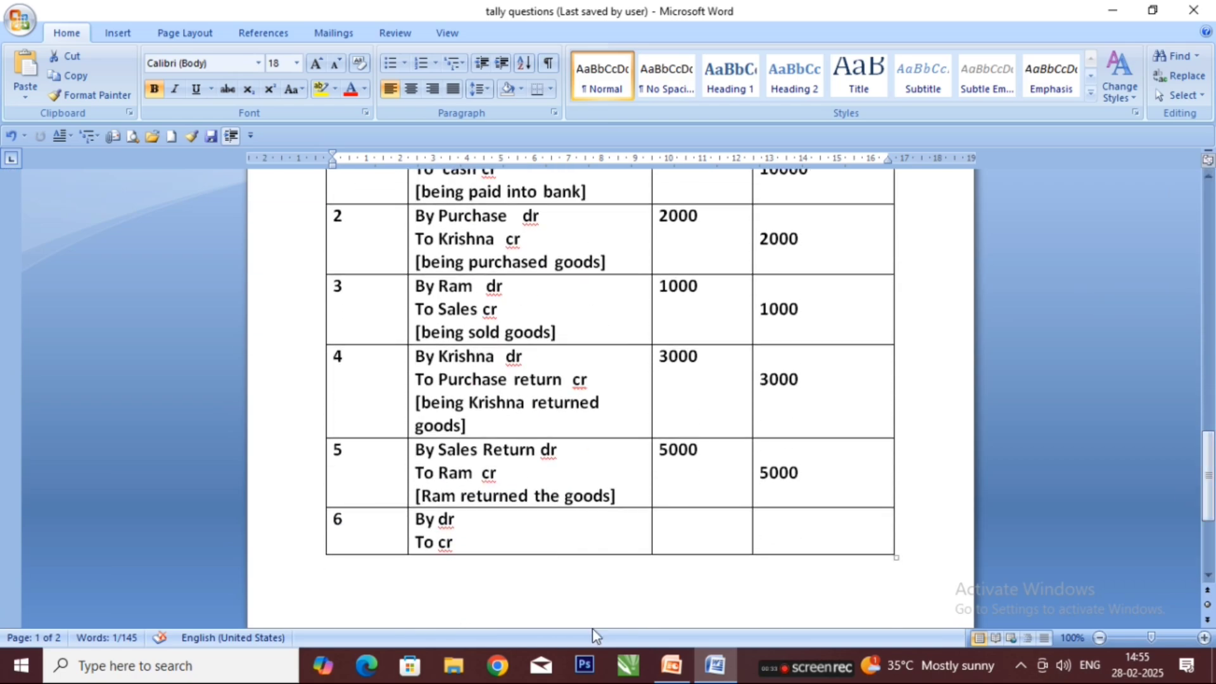
{"action": "left_click", "coordinate": [436, 519]}
{"action": "type", "text": "stamp"}
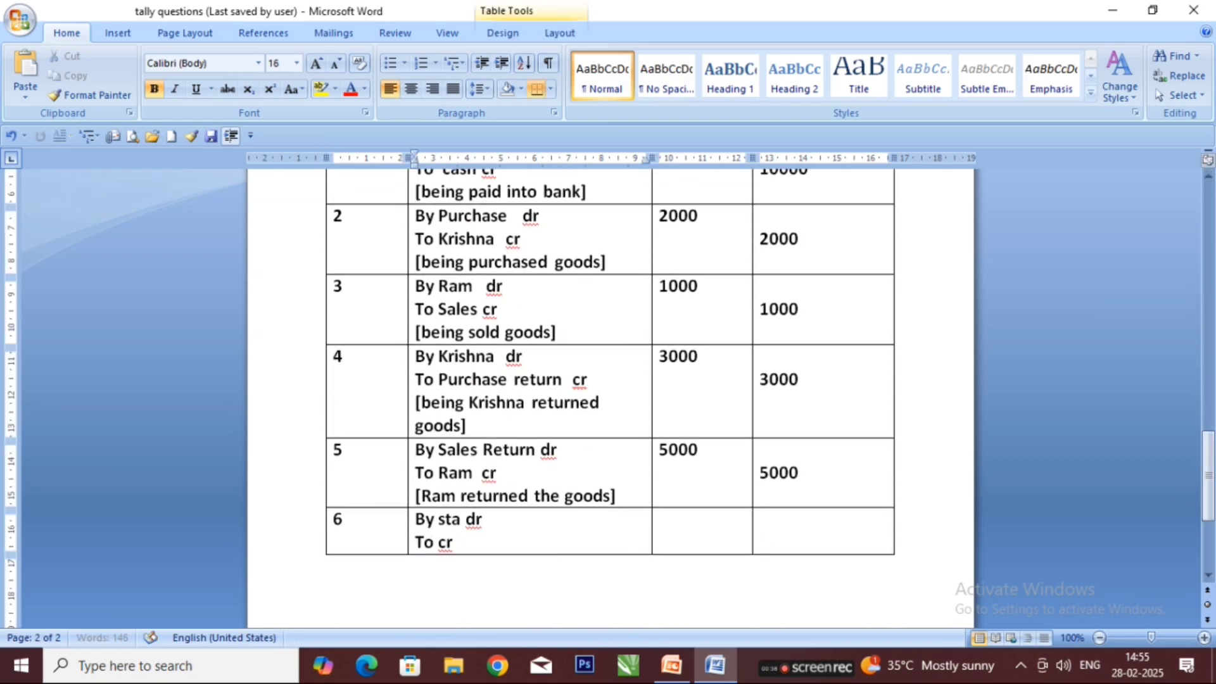
{"action": "type", "text": "s"}
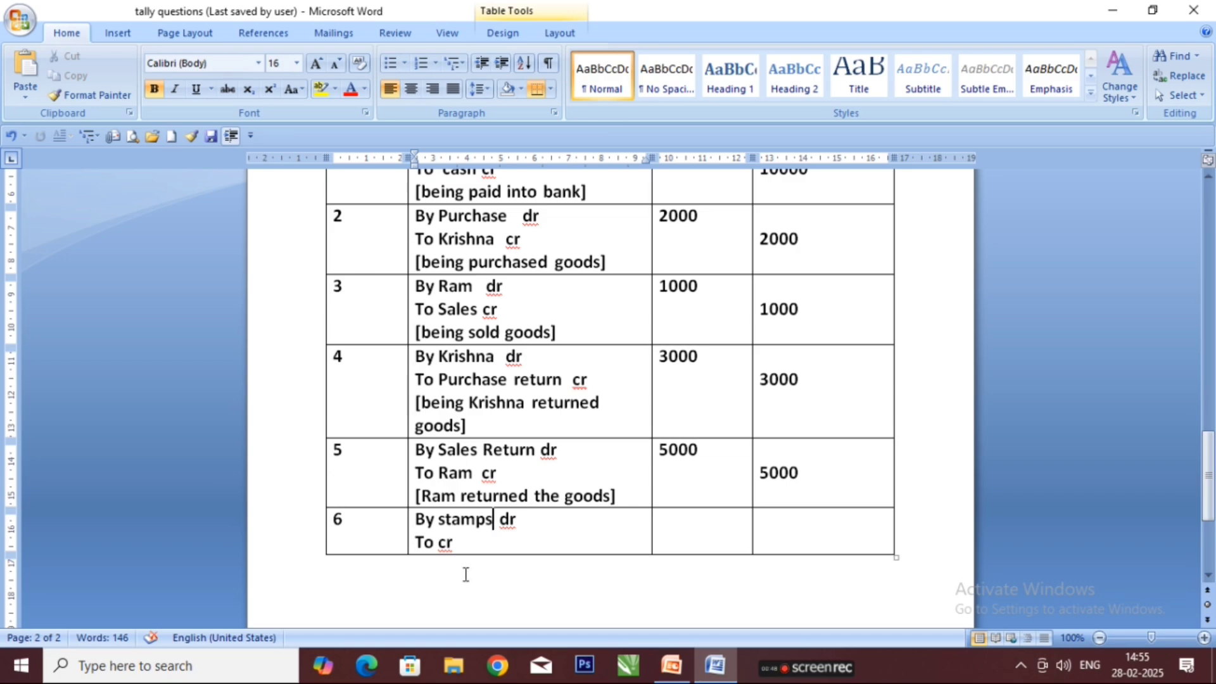
Check item 6 for a named party and insert "cash" as the credited account in the To line of journal row 6.
{"action": "left_click_drag", "start_coordinate": [1207, 443], "coordinate": [1153, 225]}
{"action": "left_click", "coordinate": [471, 331]}
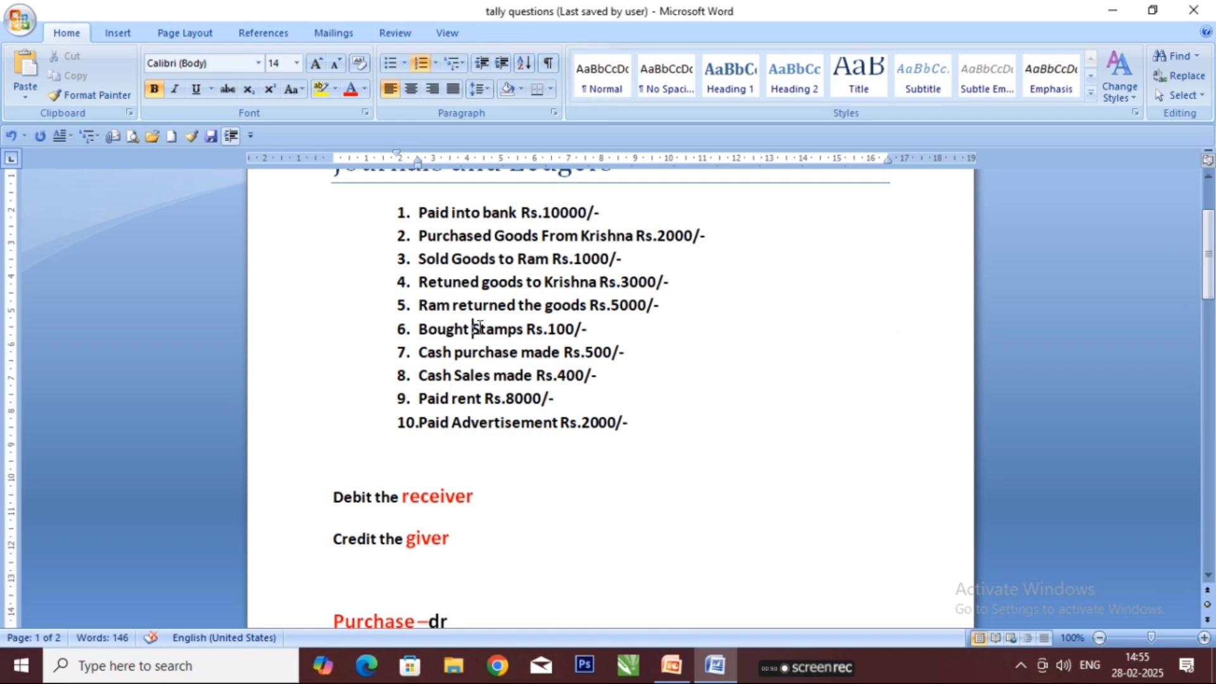
{"action": "left_click", "coordinate": [595, 332]}
{"action": "left_click_drag", "start_coordinate": [1208, 262], "coordinate": [1053, 507]}
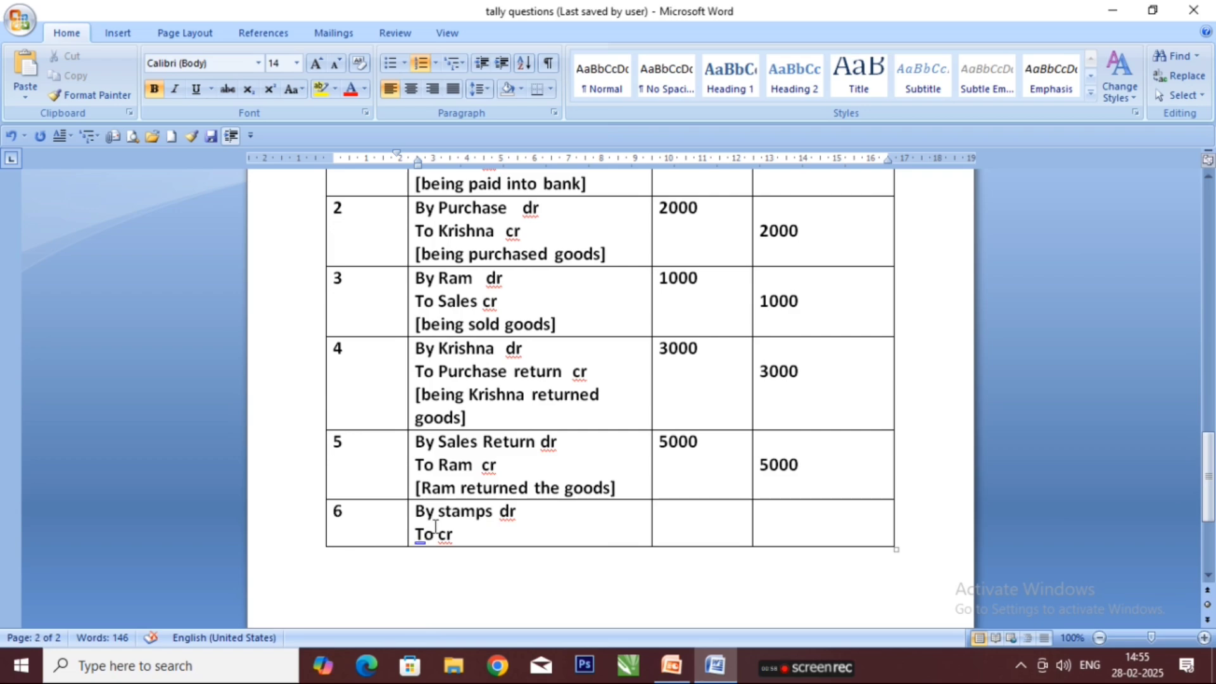
{"action": "left_click", "coordinate": [434, 536]}
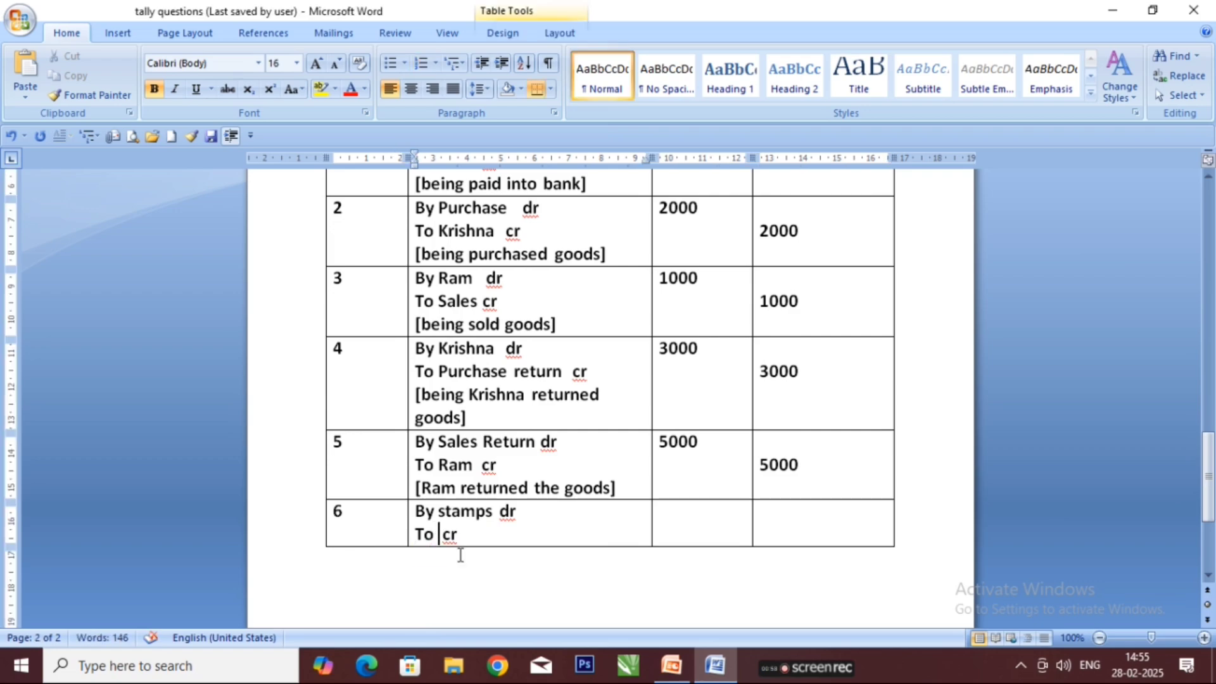
{"action": "type", "text": "cas "}
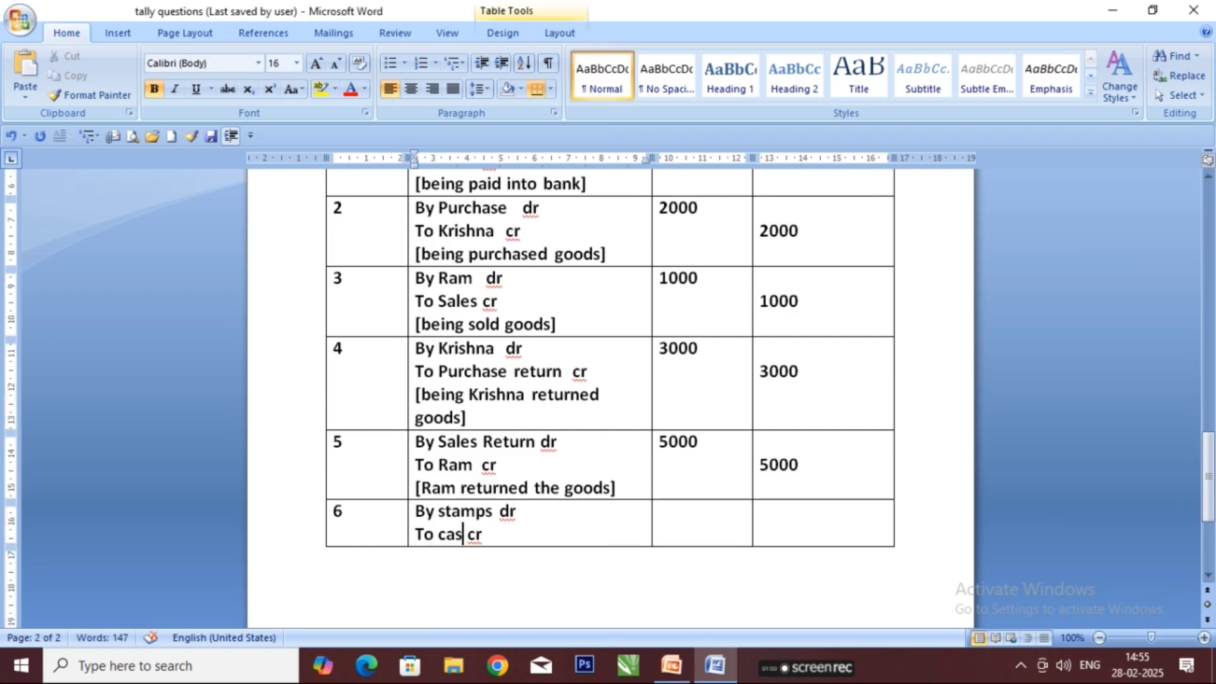
{"action": "type", "text": "h"}
Enter 100 as the debit on the By line and 100 as the credit on the To line of journal row 6.
{"action": "left_click", "coordinate": [672, 510]}
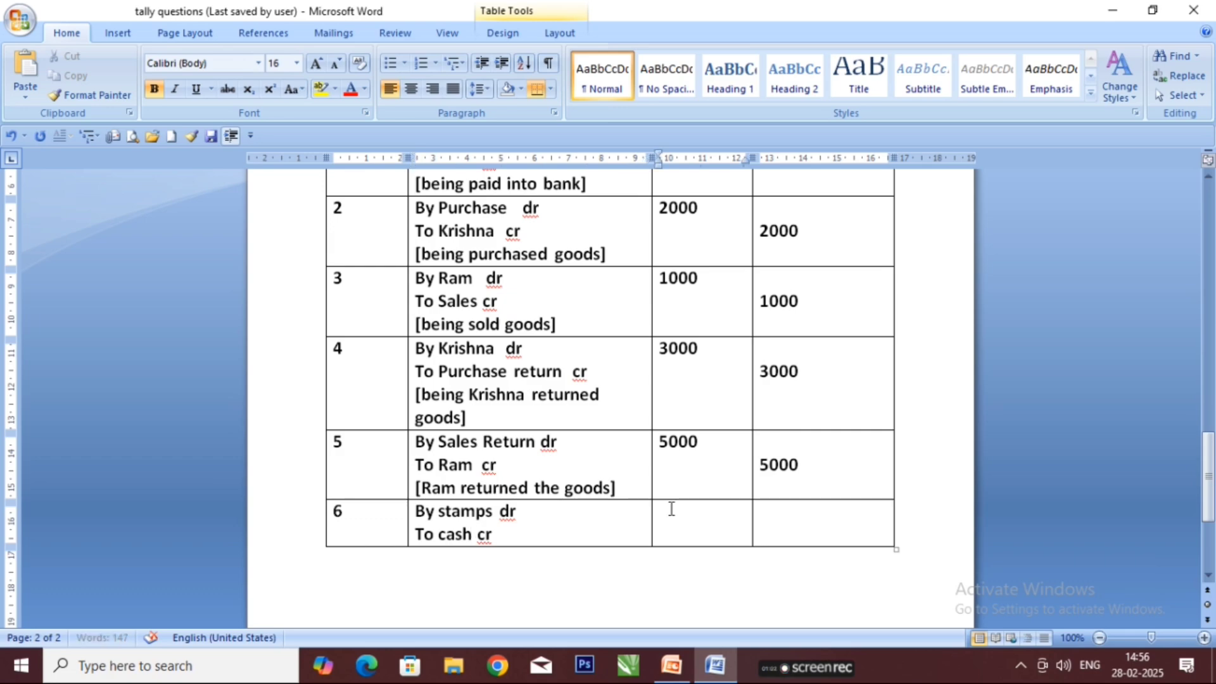
{"action": "type", "text": "100"}
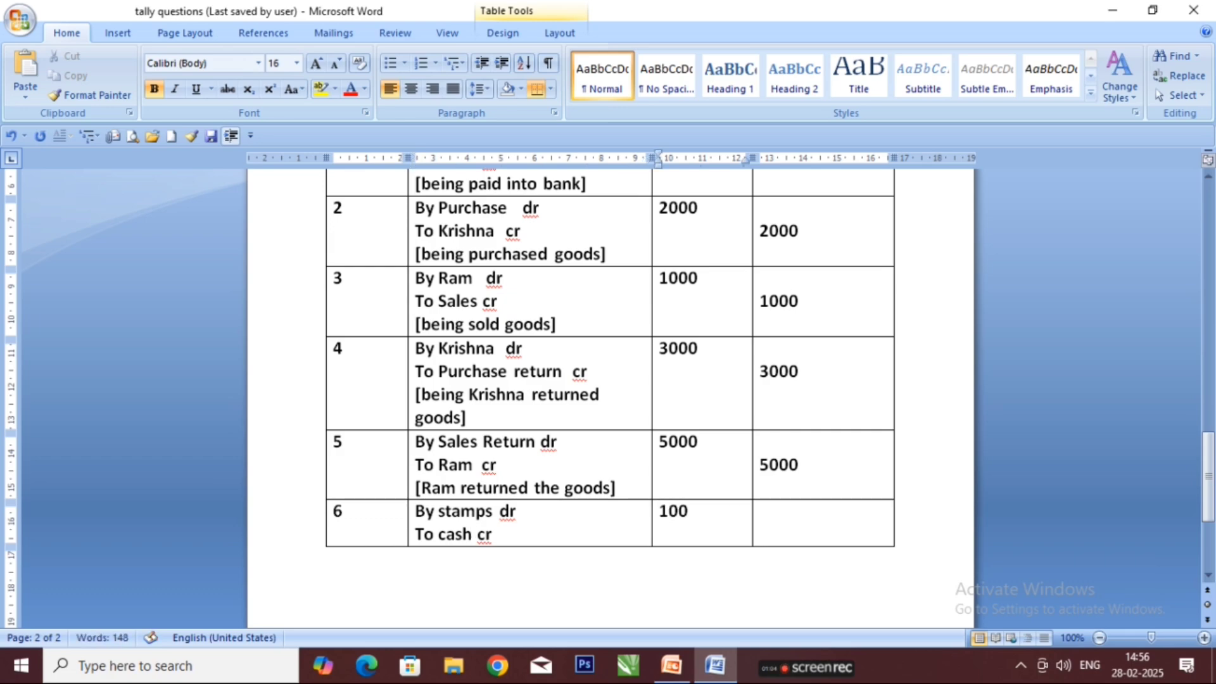
{"action": "left_click", "coordinate": [783, 532]}
{"action": "key", "text": "Return"}
{"action": "type", "text": "100"}
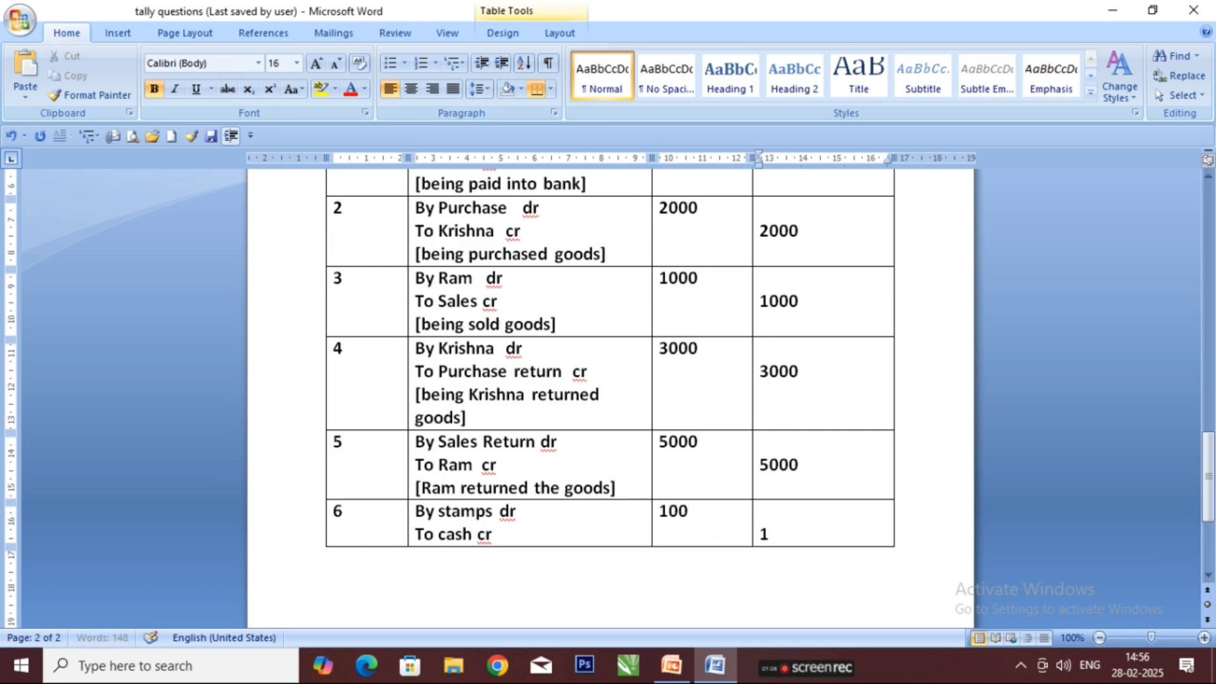
Add the narration "[being bought stamps]" below the To cash line in journal row 6.
{"action": "left_click", "coordinate": [506, 538]}
{"action": "key", "text": "Return"}
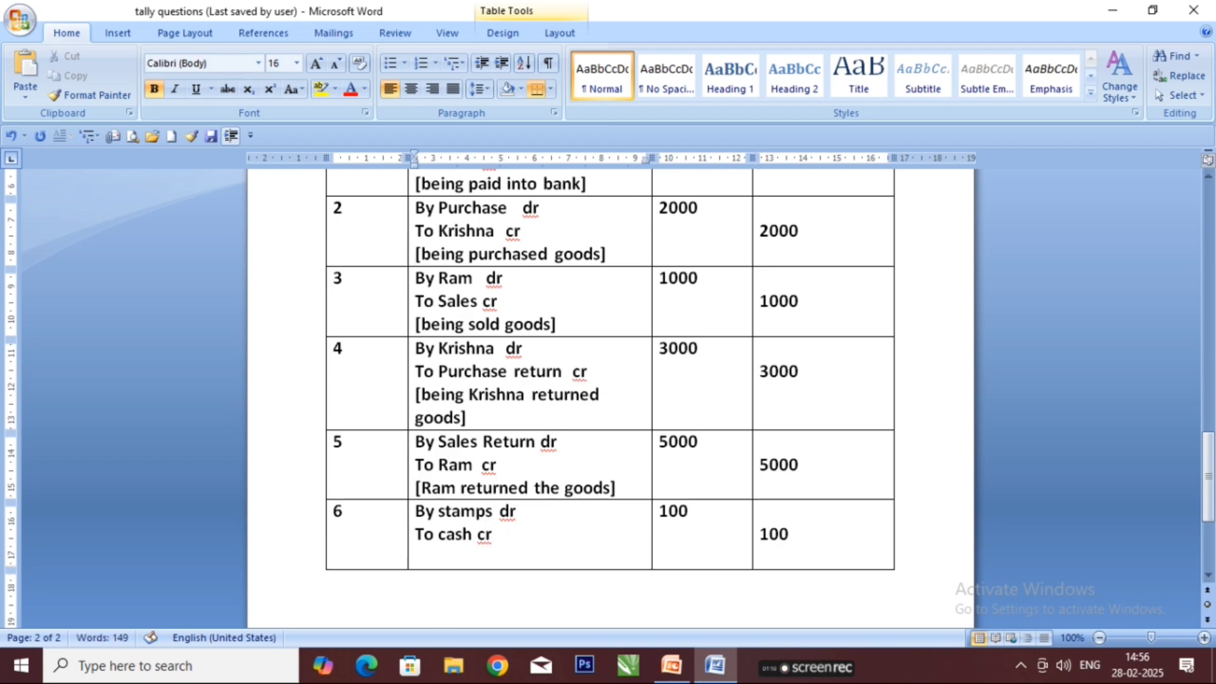
{"action": "type", "text": "{"}
{"action": "type", "text": "[be"}
{"action": "type", "text": "ing "}
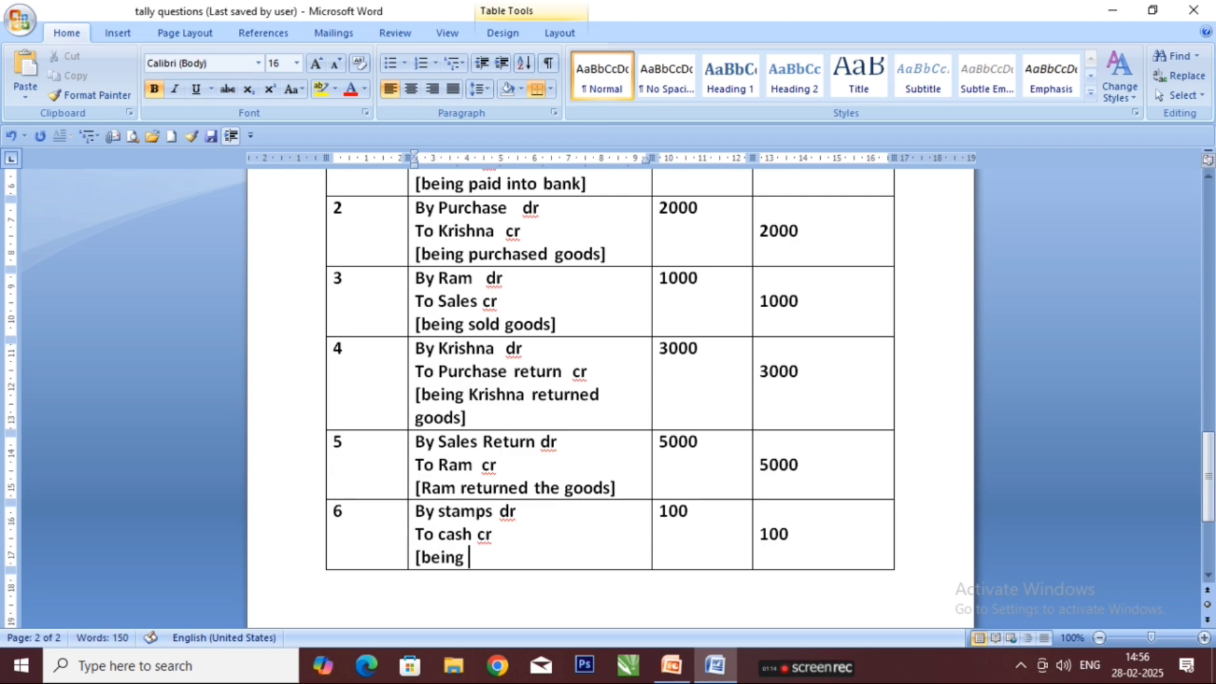
{"action": "type", "text": "bought stam"}
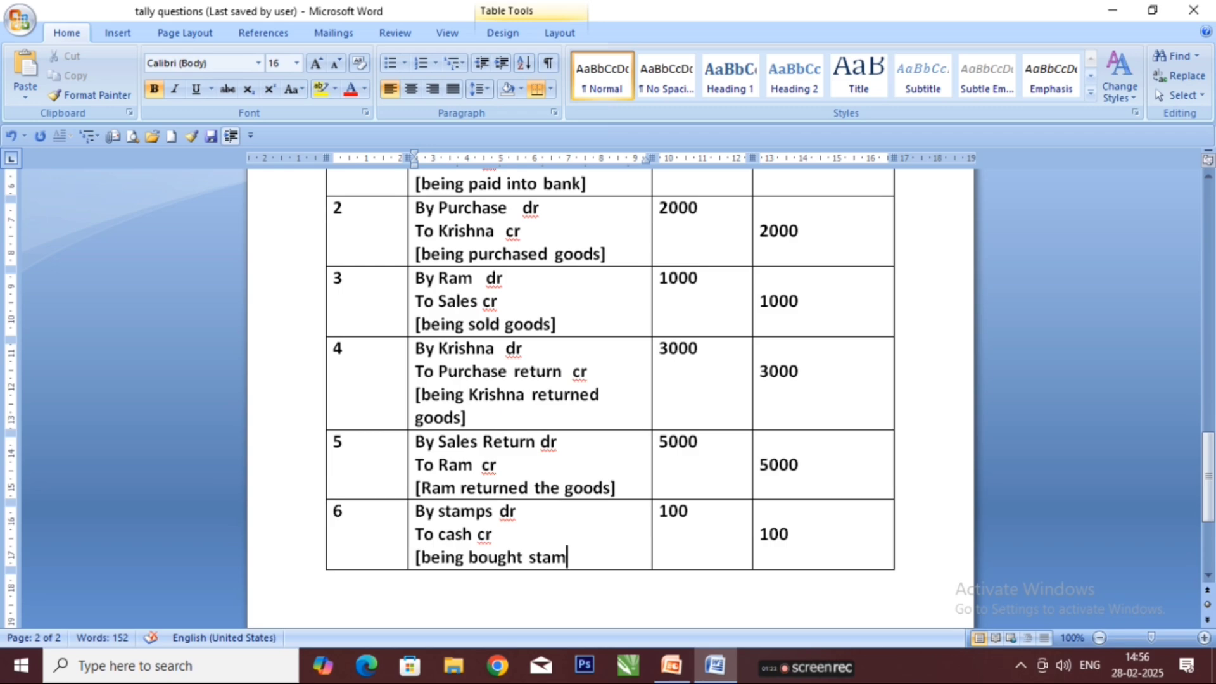
{"action": "type", "text": "ps]"}
Add a new row at the end of the journal table and number it 7.
{"action": "left_click", "coordinate": [774, 551]}
{"action": "left_click", "coordinate": [792, 552]}
{"action": "key", "text": "Return"}
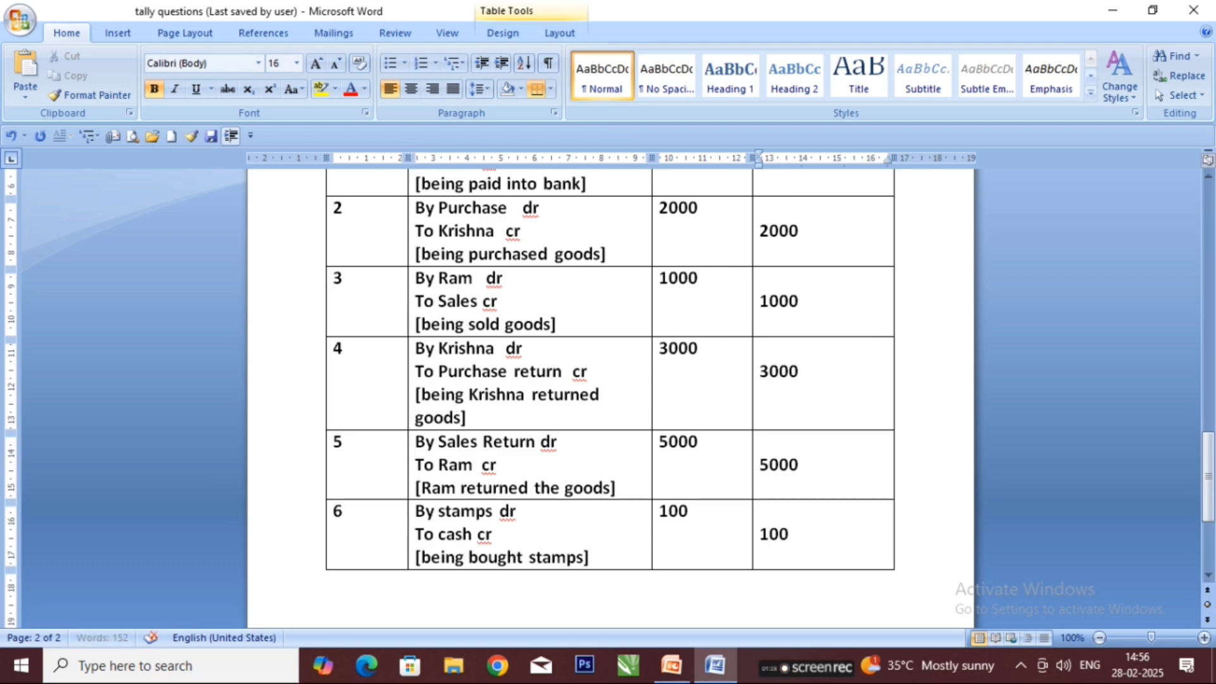
{"action": "key", "text": "Tab"}
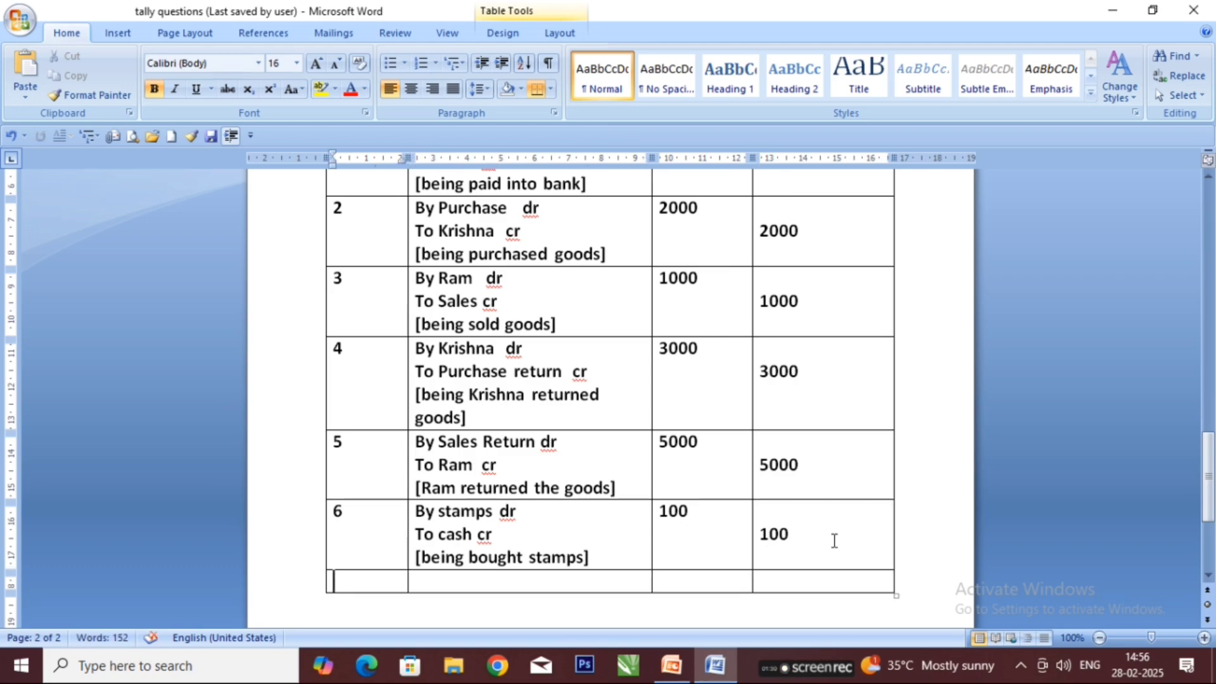
{"action": "type", "text": "7"}
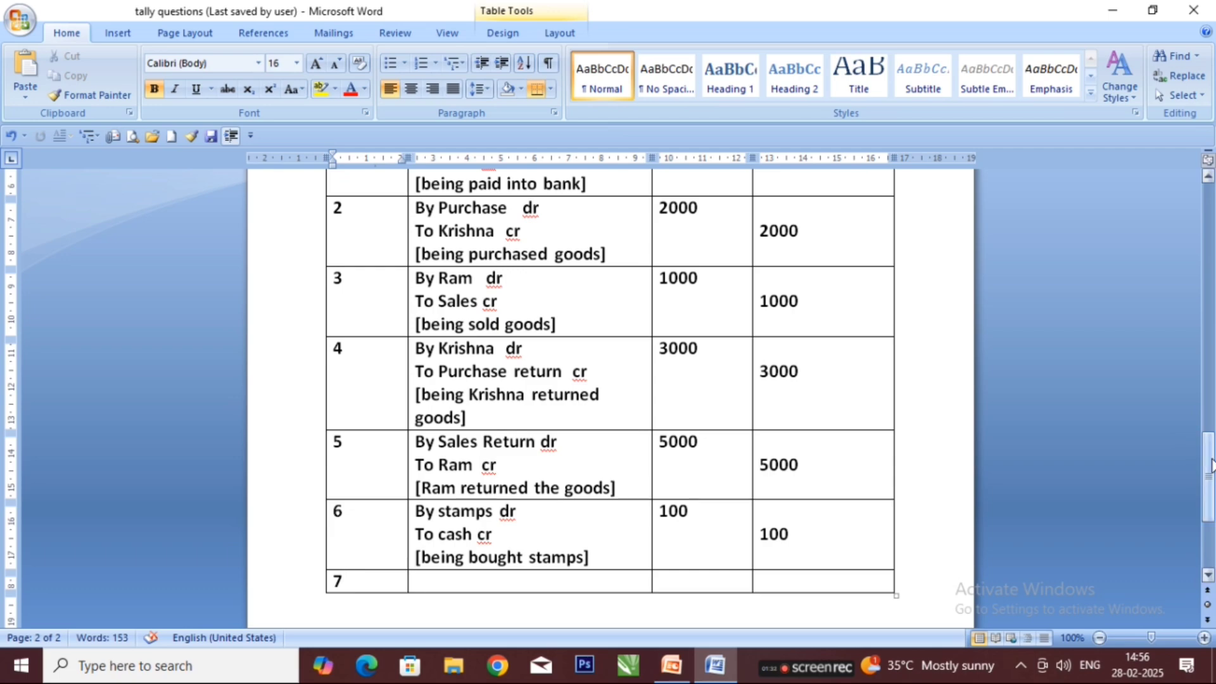
Check item 7 in the transaction list and enter "By purchase dr" and "To cash cr" as the particulars of journal row 7.
{"action": "left_click_drag", "start_coordinate": [1208, 461], "coordinate": [1157, 227]}
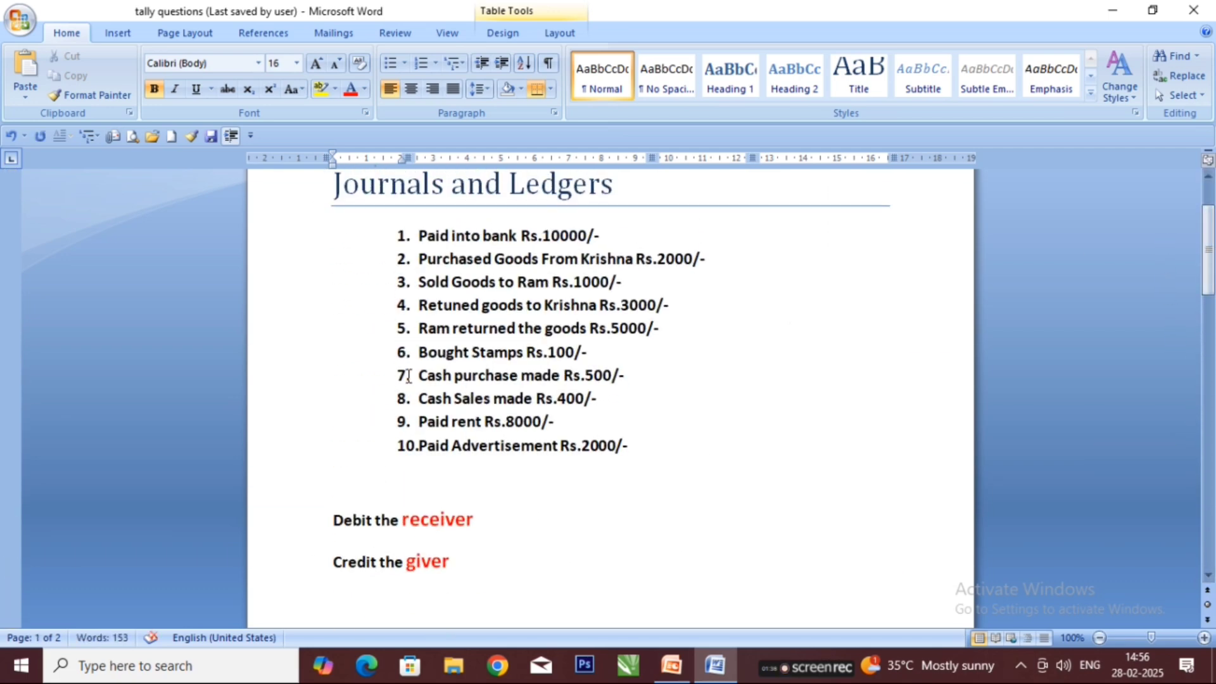
{"action": "left_click_drag", "start_coordinate": [415, 374], "coordinate": [626, 381]}
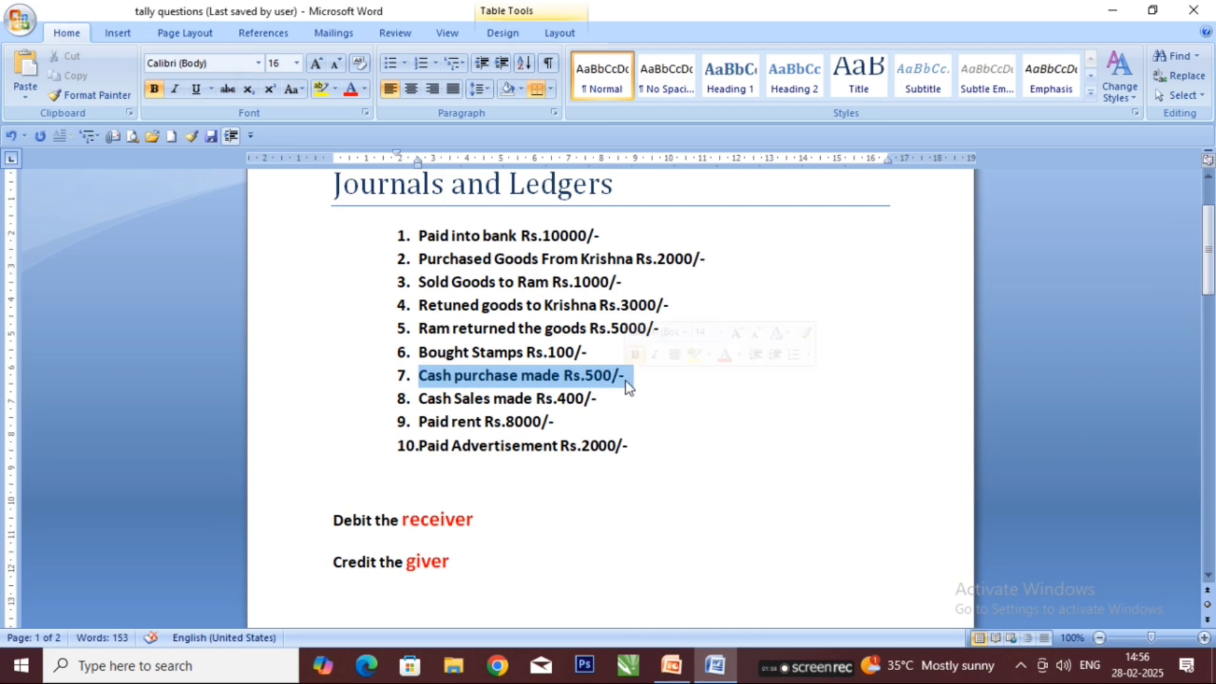
{"action": "left_click", "coordinate": [460, 377]}
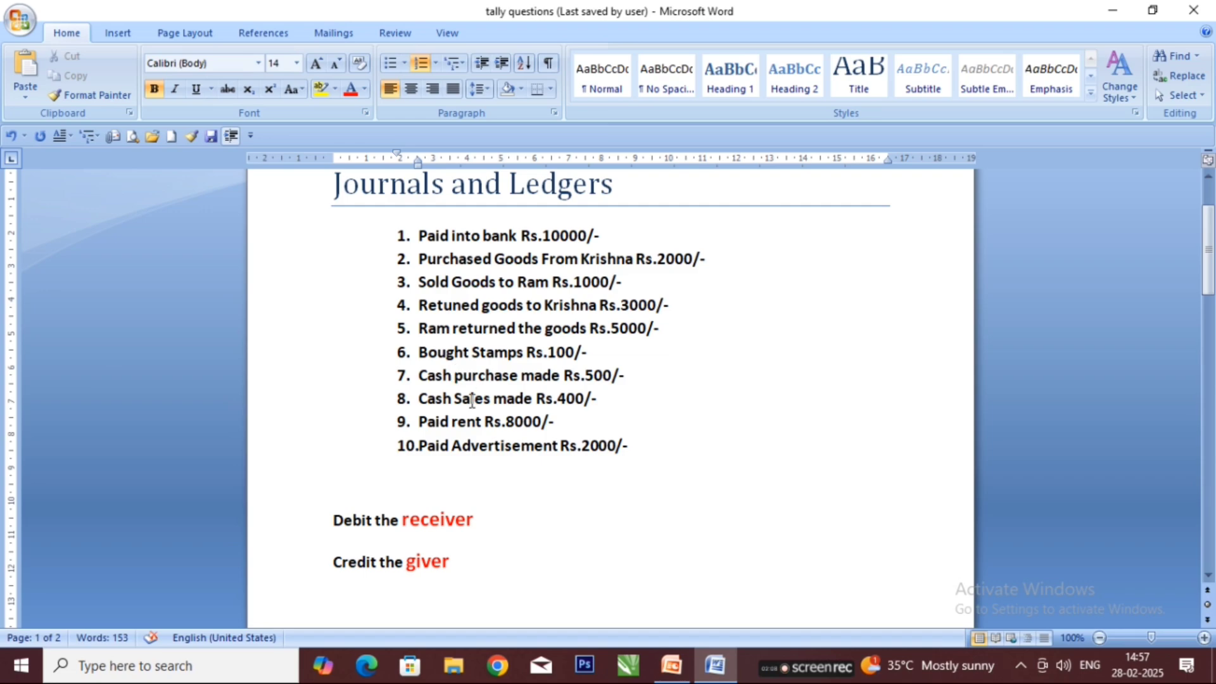
{"action": "left_click_drag", "start_coordinate": [455, 375], "coordinate": [519, 375]}
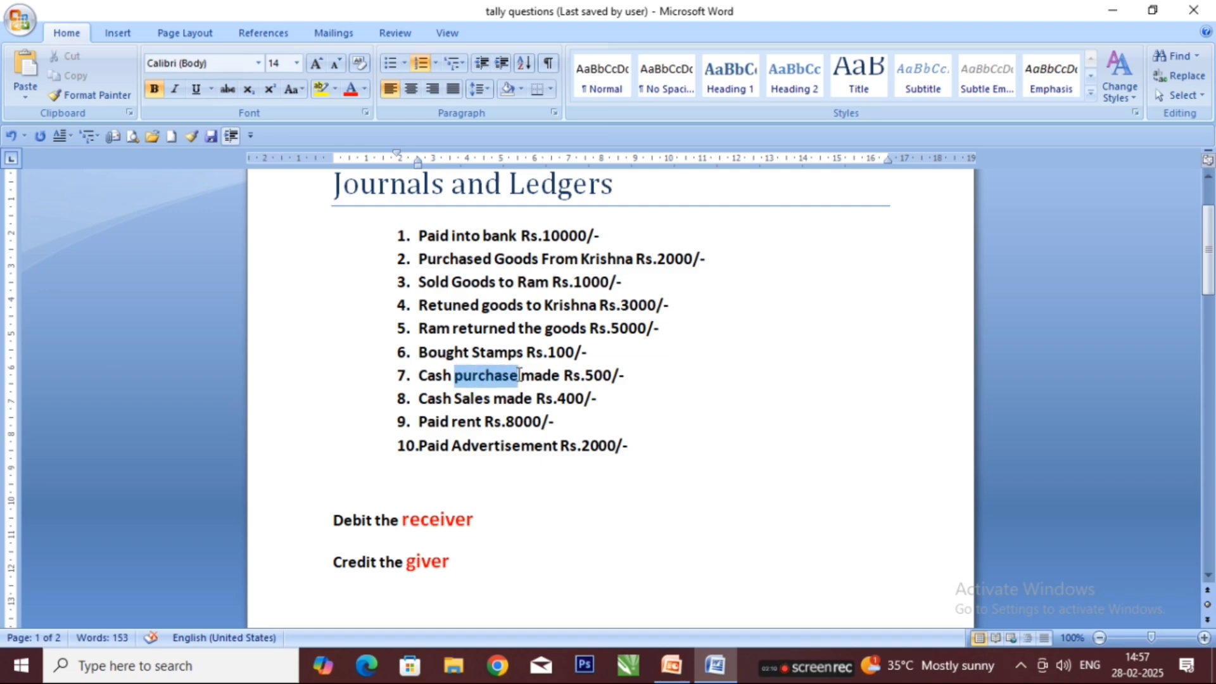
{"action": "scroll", "coordinate": [435, 492], "scroll_direction": "down", "scroll_amount": 1}
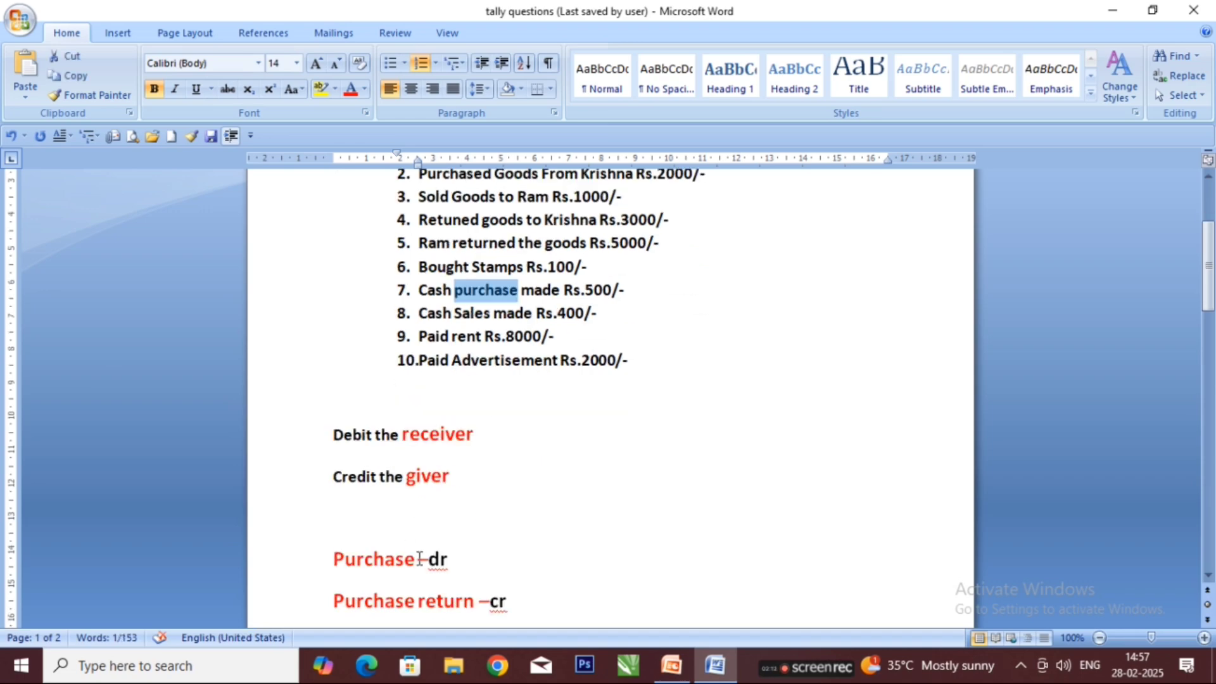
{"action": "scroll", "coordinate": [435, 559], "scroll_direction": "down", "scroll_amount": 10}
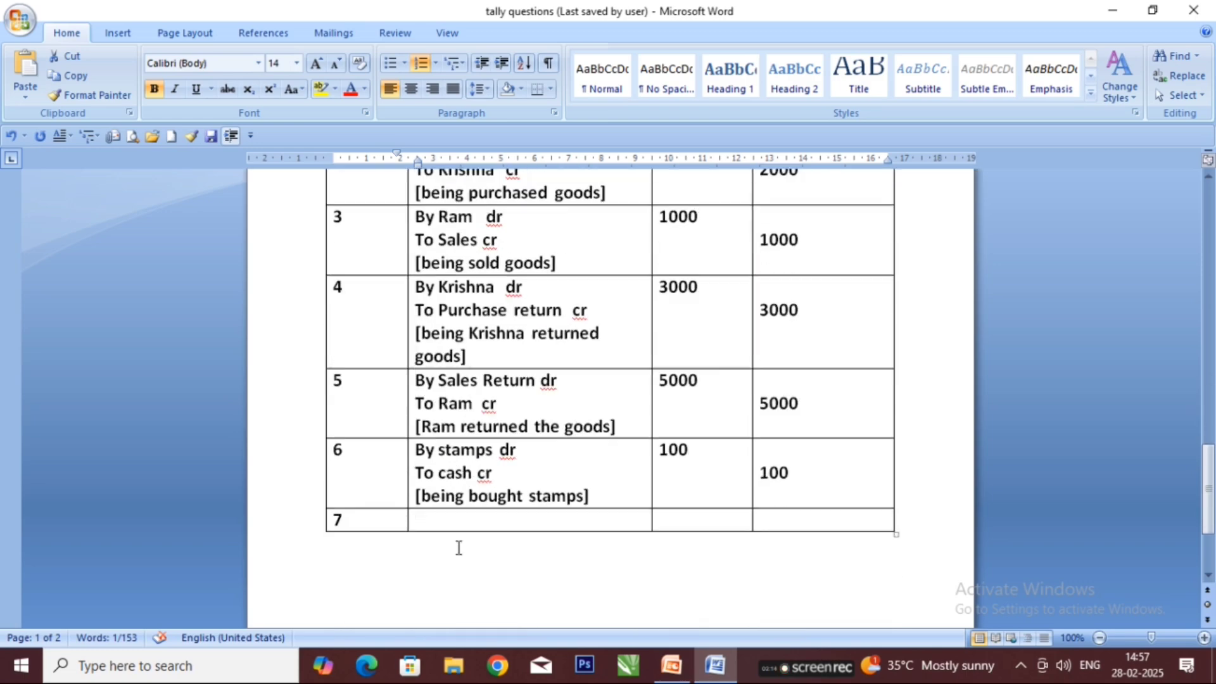
{"action": "left_click", "coordinate": [441, 365]}
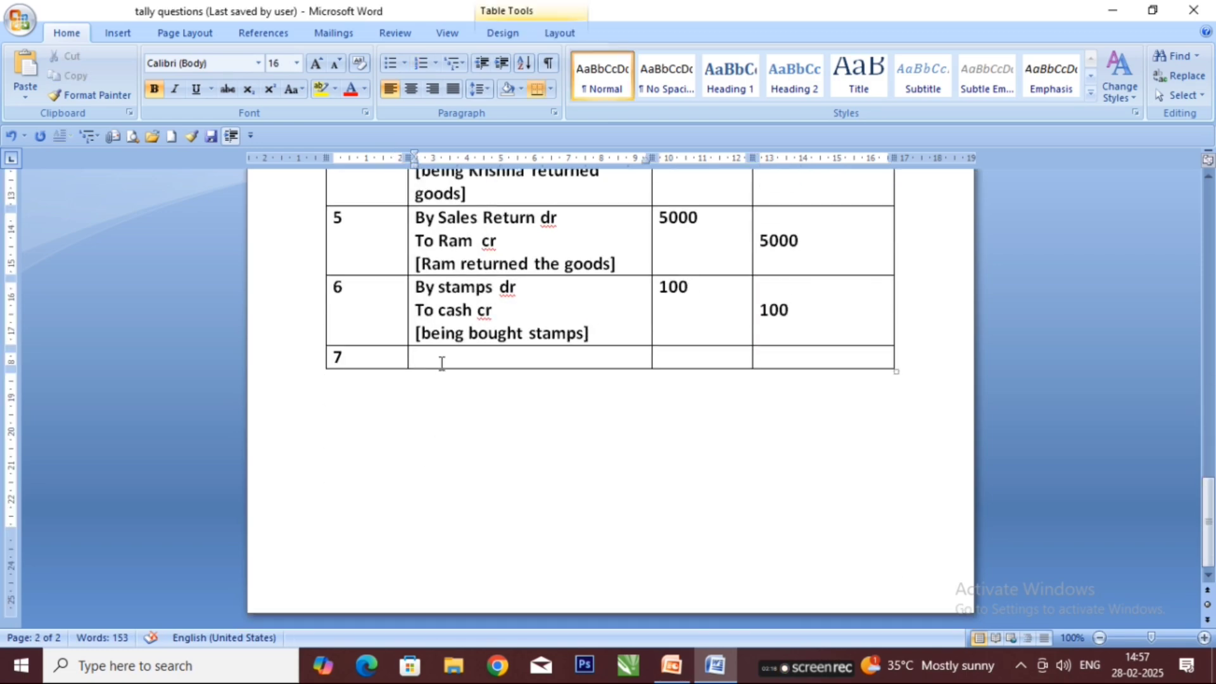
{"action": "type", "text": "By purchase"}
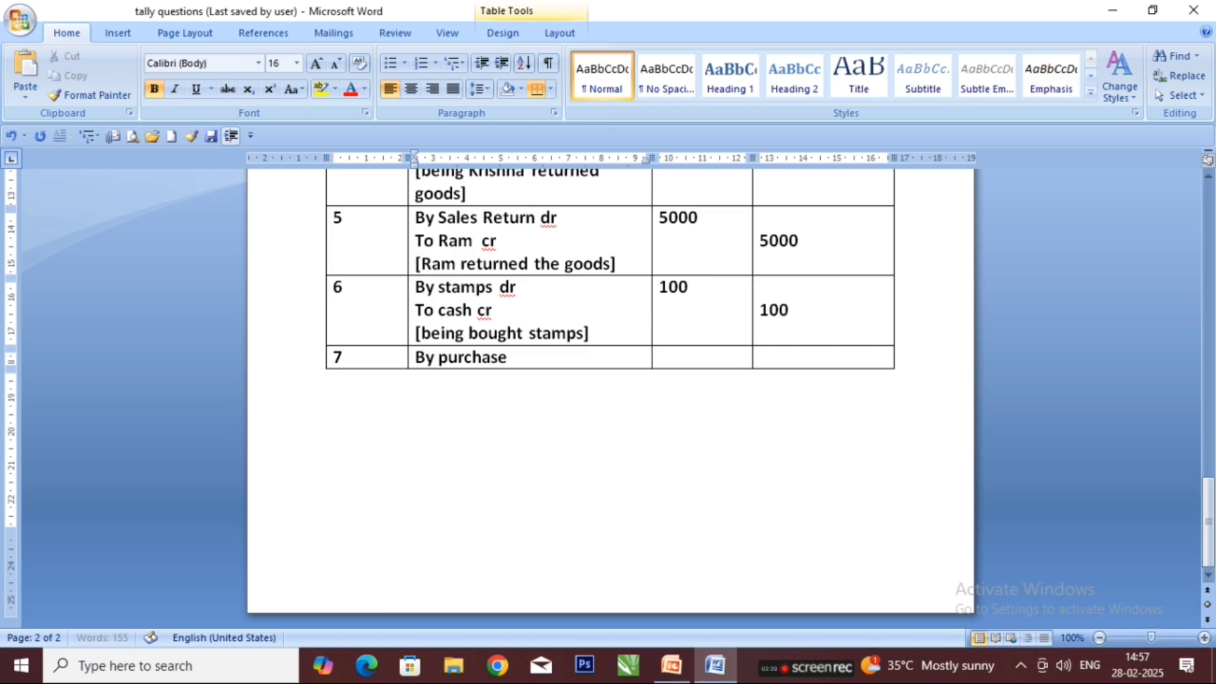
{"action": "type", "text": "  dr"}
{"action": "key", "text": "Return"}
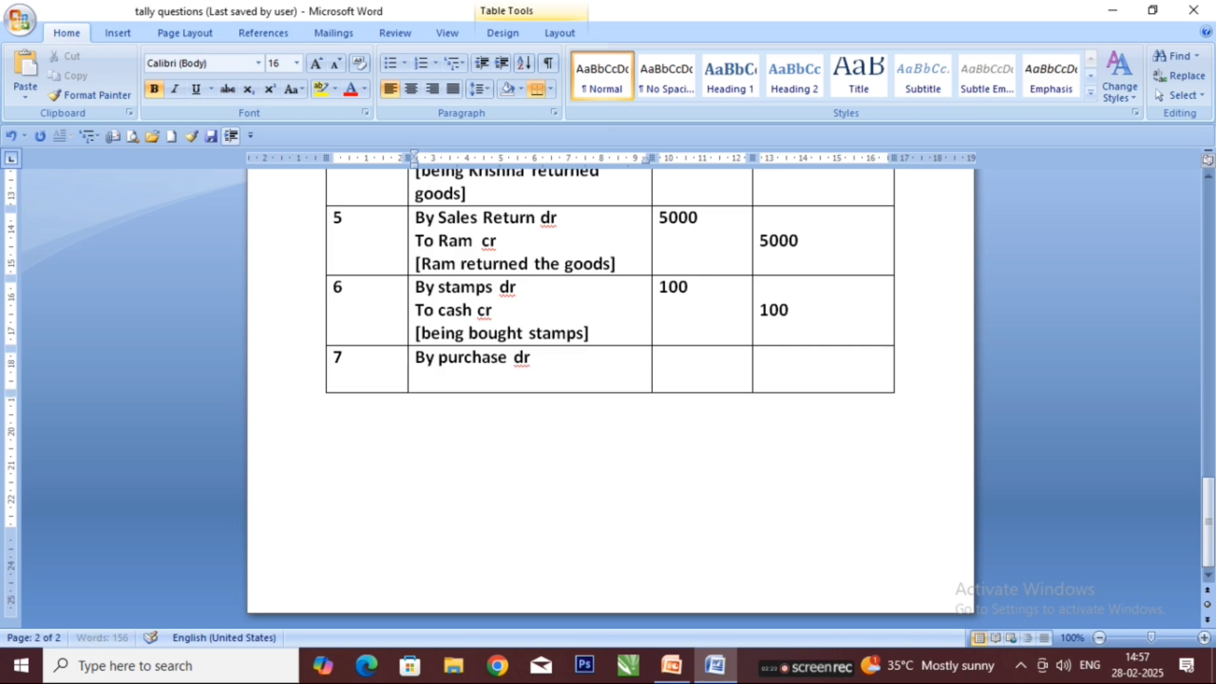
{"action": "type", "text": "to cash"}
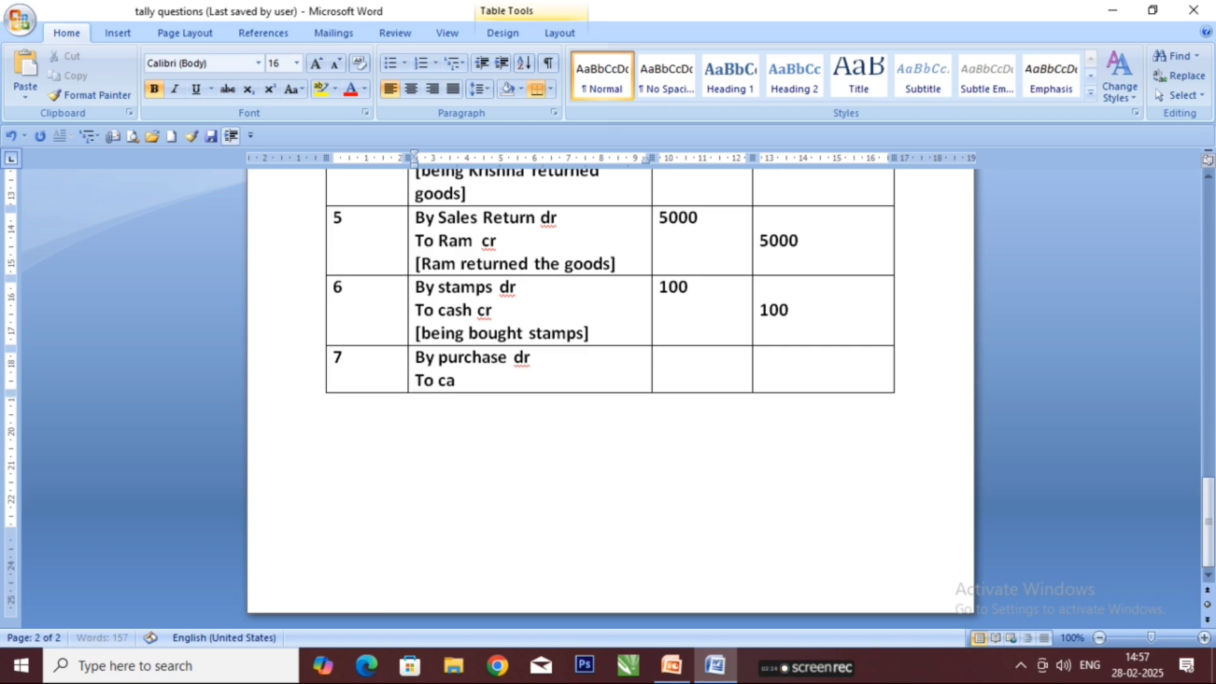
{"action": "type", "text": "  cr"}
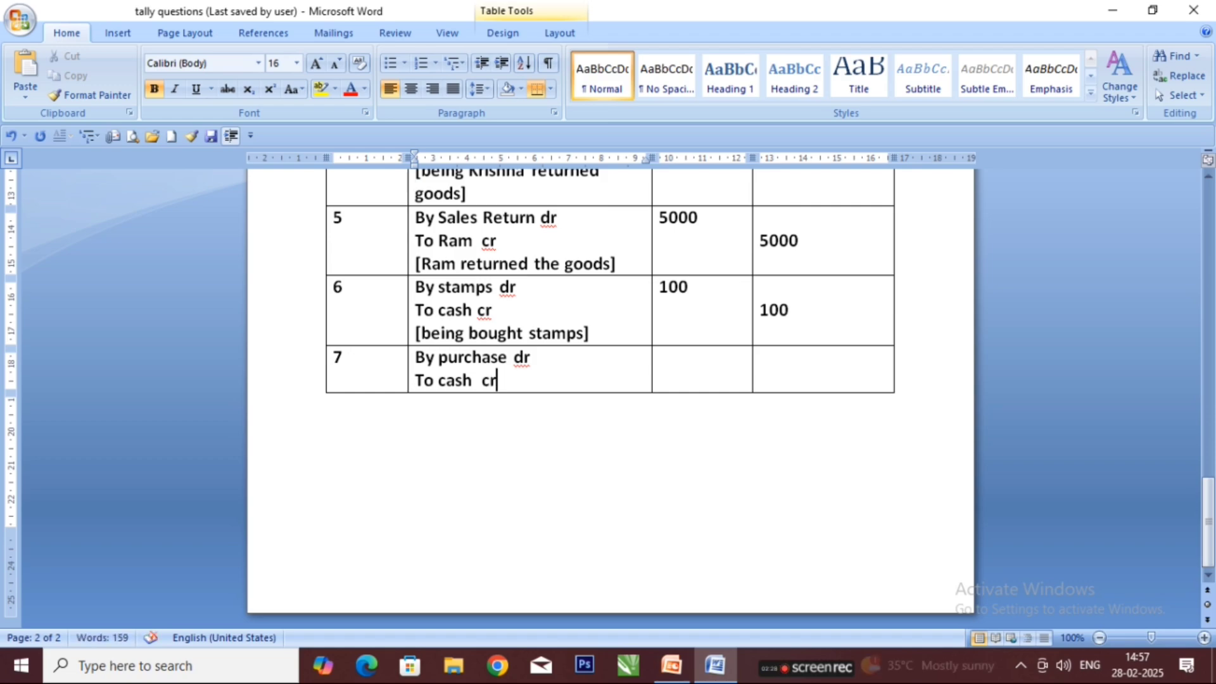
Add the narration "[being cash purchase made]" below the To cash line in journal row 7.
{"action": "key", "text": "Return"}
{"action": "type", "text": "[be"}
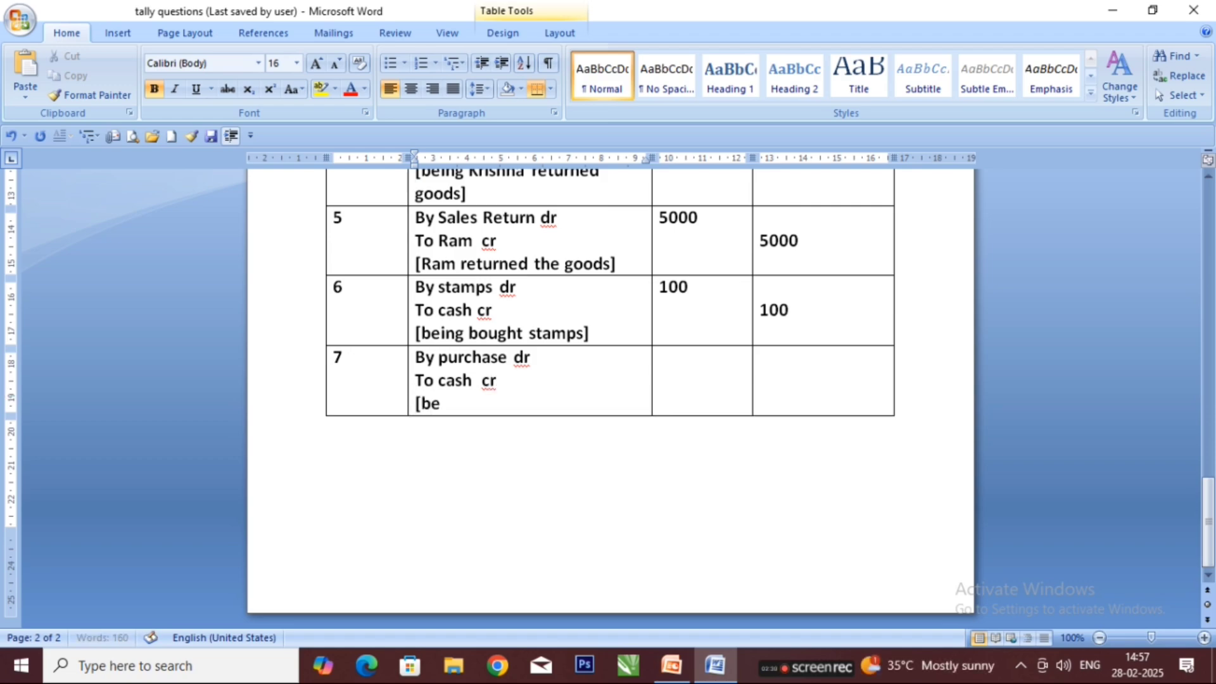
{"action": "type", "text": "ing "}
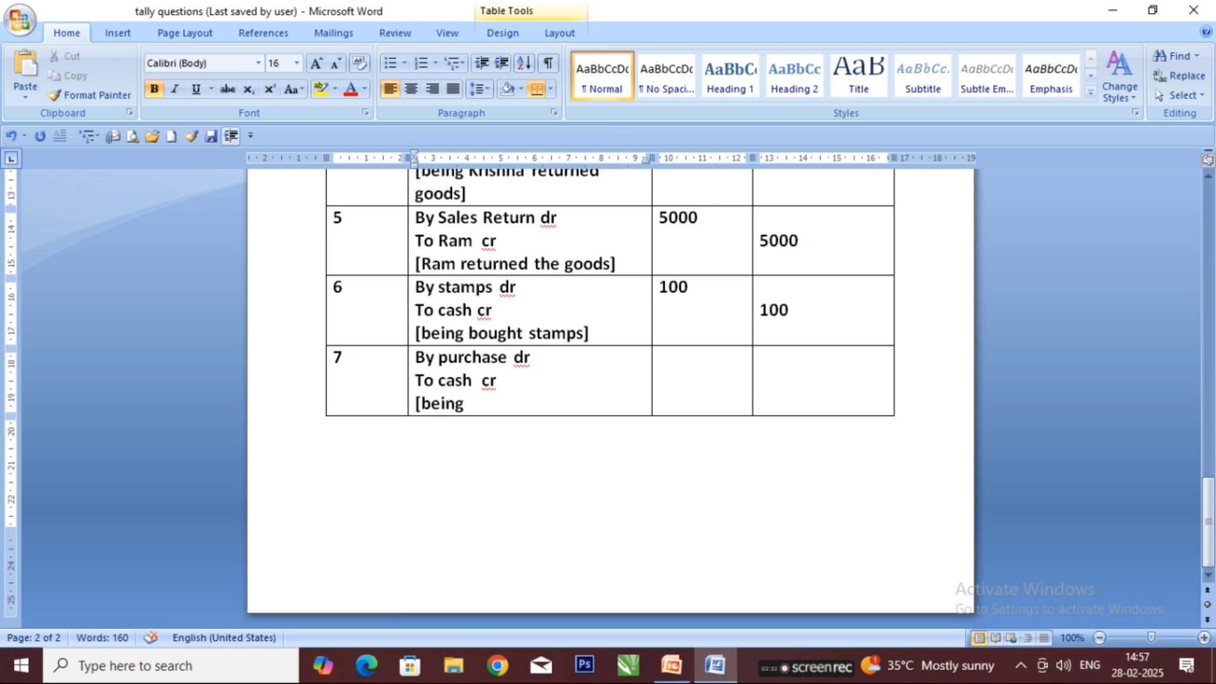
{"action": "type", "text": "cash pu"}
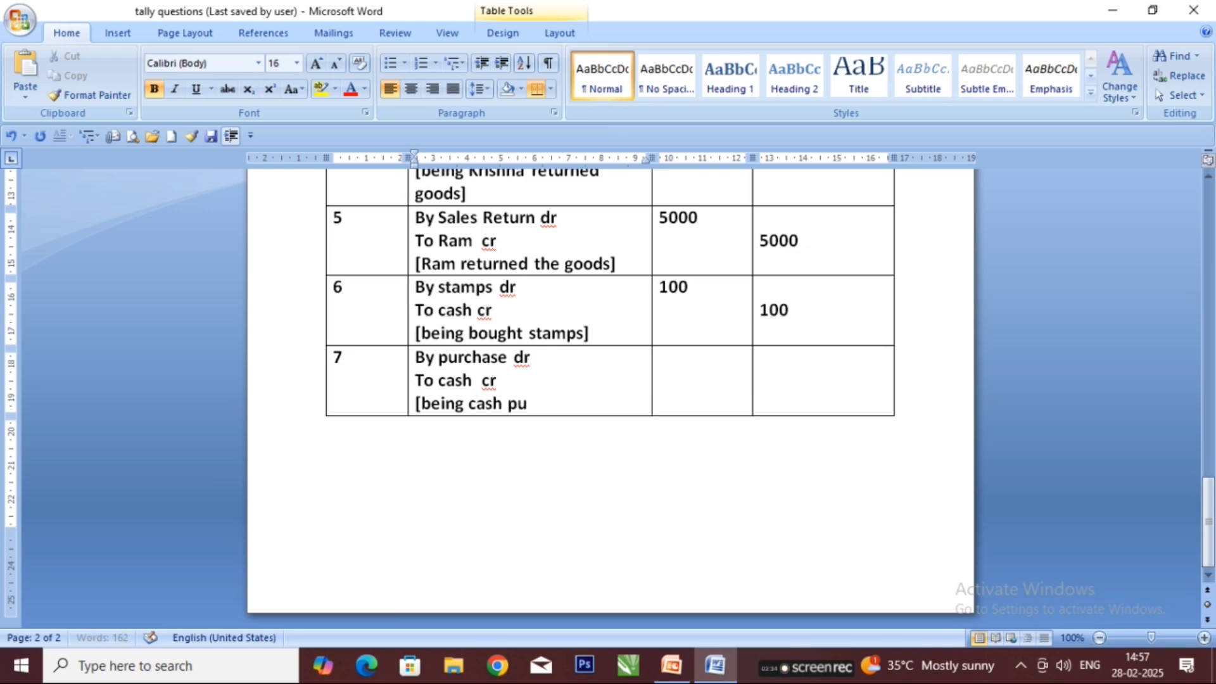
{"action": "type", "text": "rchase made"}
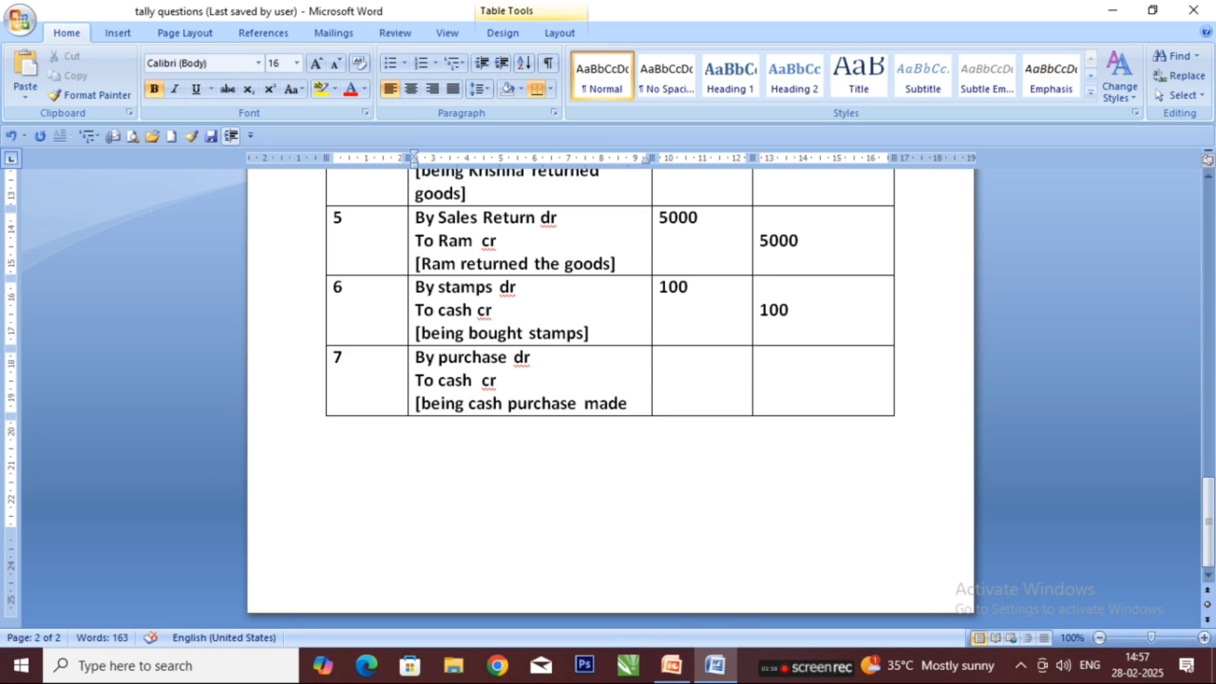
{"action": "type", "text": "]"}
Enter 500 as the debit on the By line and 500 as the credit on the To line of journal row 7.
{"action": "scroll", "coordinate": [609, 380], "scroll_direction": "up", "scroll_amount": 10}
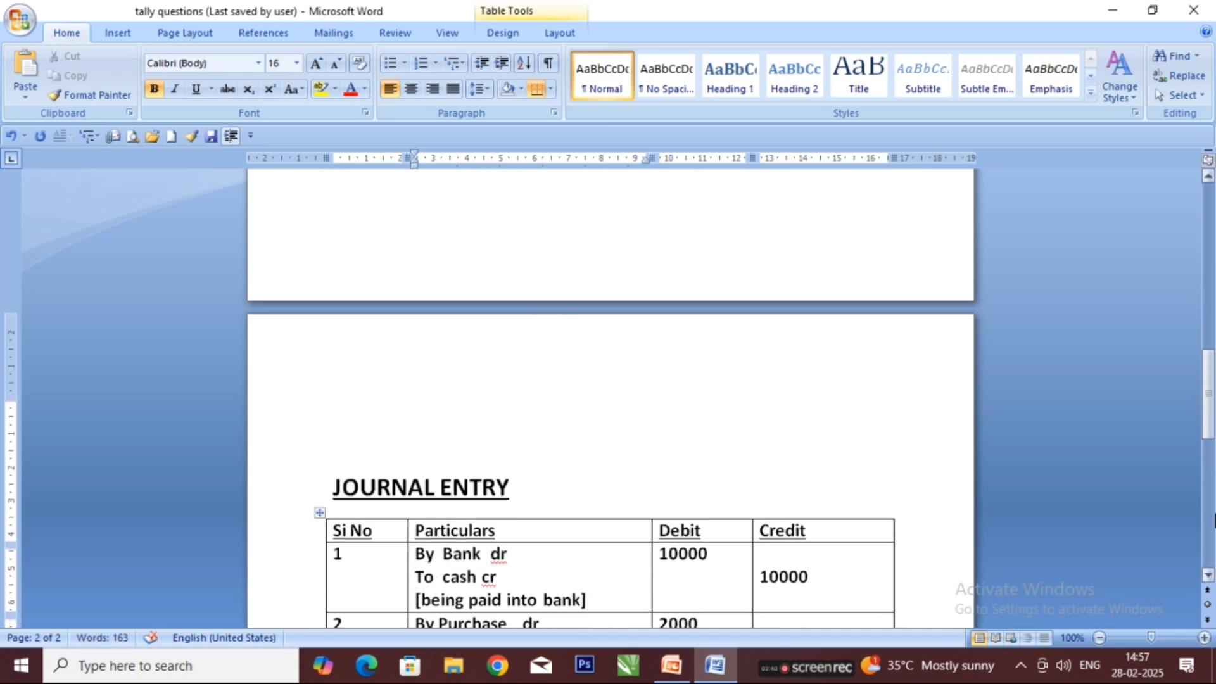
{"action": "left_click_drag", "start_coordinate": [1206, 396], "coordinate": [1200, 502]}
{"action": "left_click", "coordinate": [681, 469]}
{"action": "type", "text": "500"}
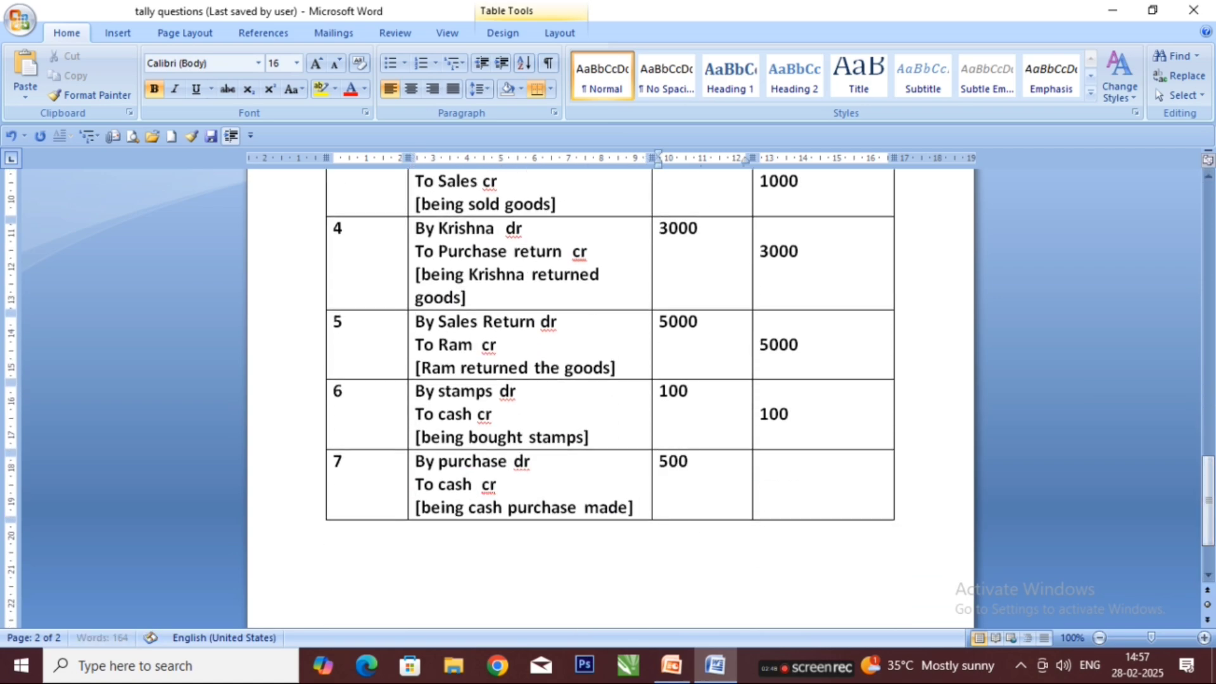
{"action": "left_click", "coordinate": [773, 461]}
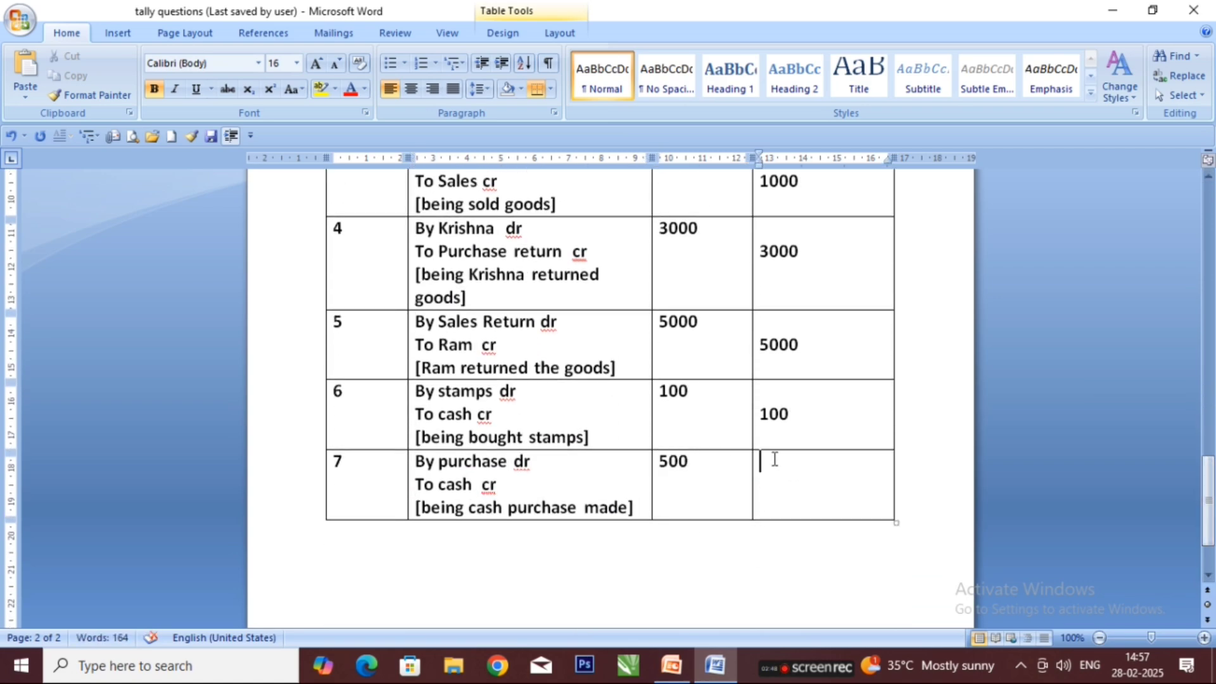
{"action": "type", "text": "500"}
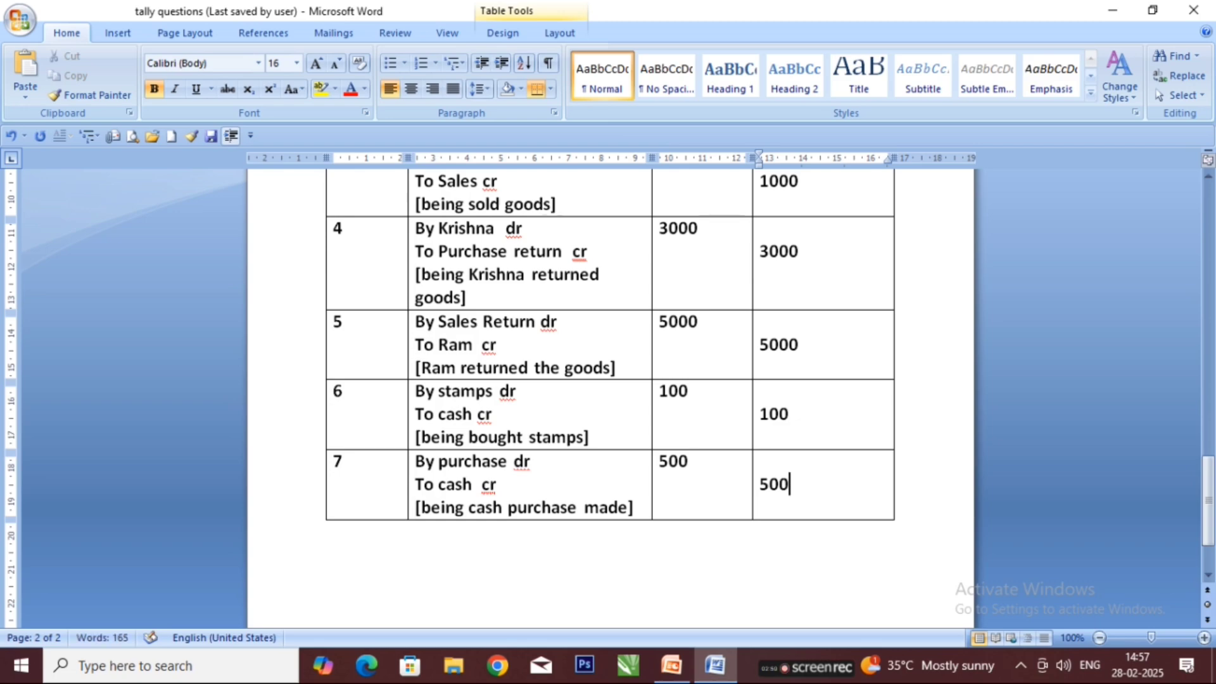
Add a new journal row numbered 8 and start its particulars with "By".
{"action": "key", "text": "Return"}
{"action": "key", "text": "BackSpace"}
{"action": "key", "text": "Tab"}
{"action": "type", "text": "8"}
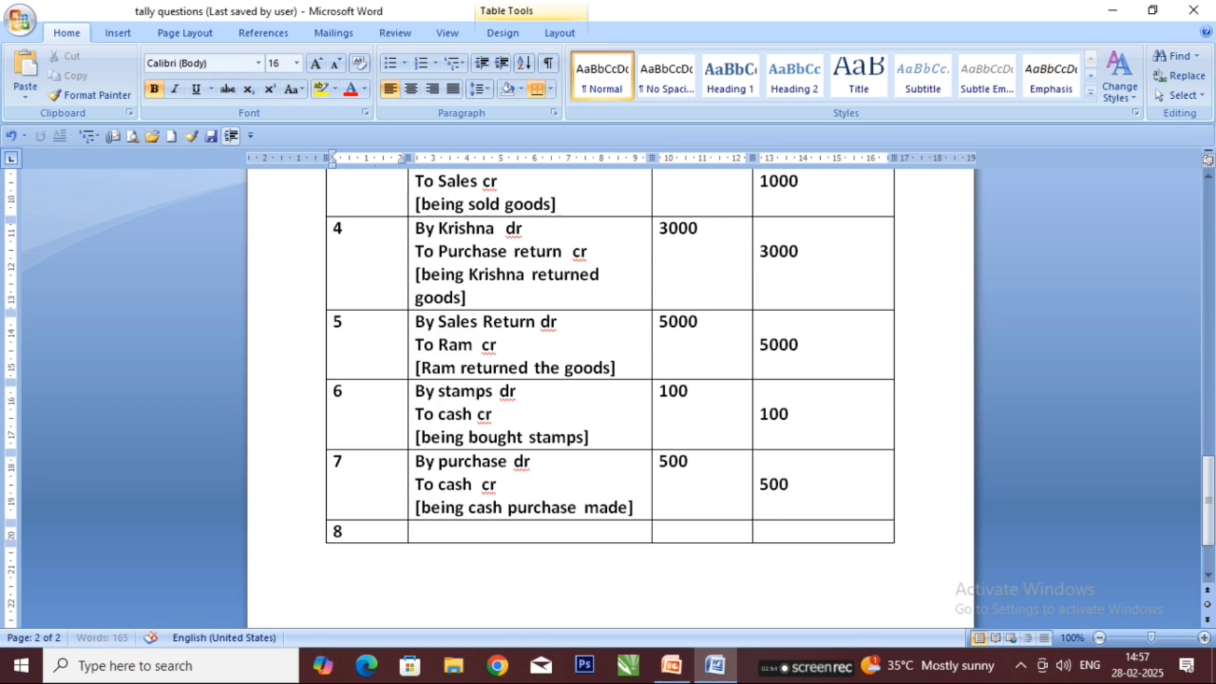
{"action": "left_click", "coordinate": [421, 536]}
{"action": "type", "text": "By"}
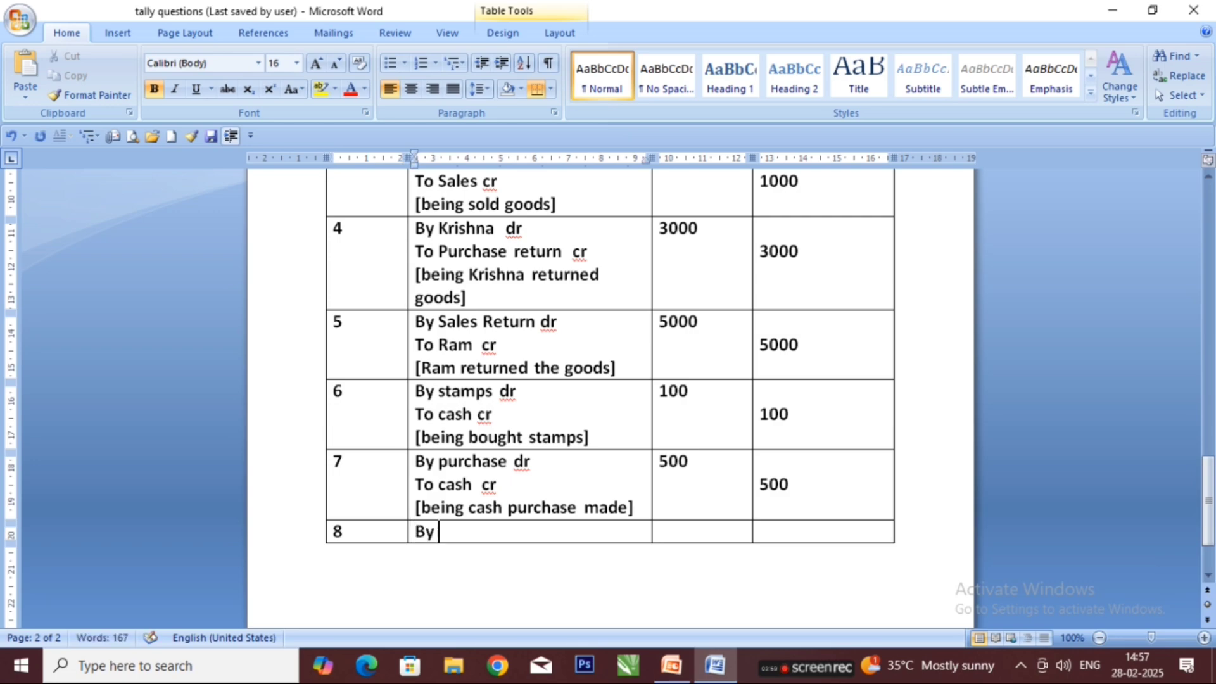
Check item 8 against the Sales rule and enter "To sales cr" as the second line of journal row 8.
{"action": "scroll", "coordinate": [608, 380], "scroll_direction": "up", "scroll_amount": 1}
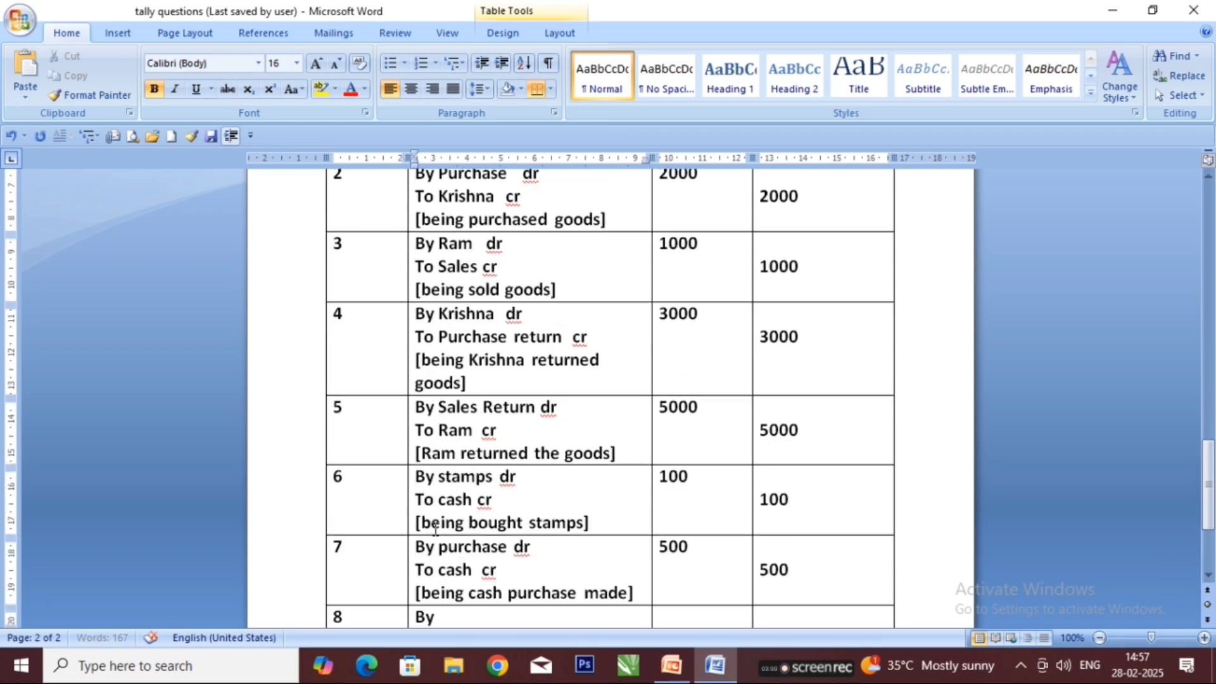
{"action": "left_click_drag", "start_coordinate": [1208, 487], "coordinate": [1146, 268]}
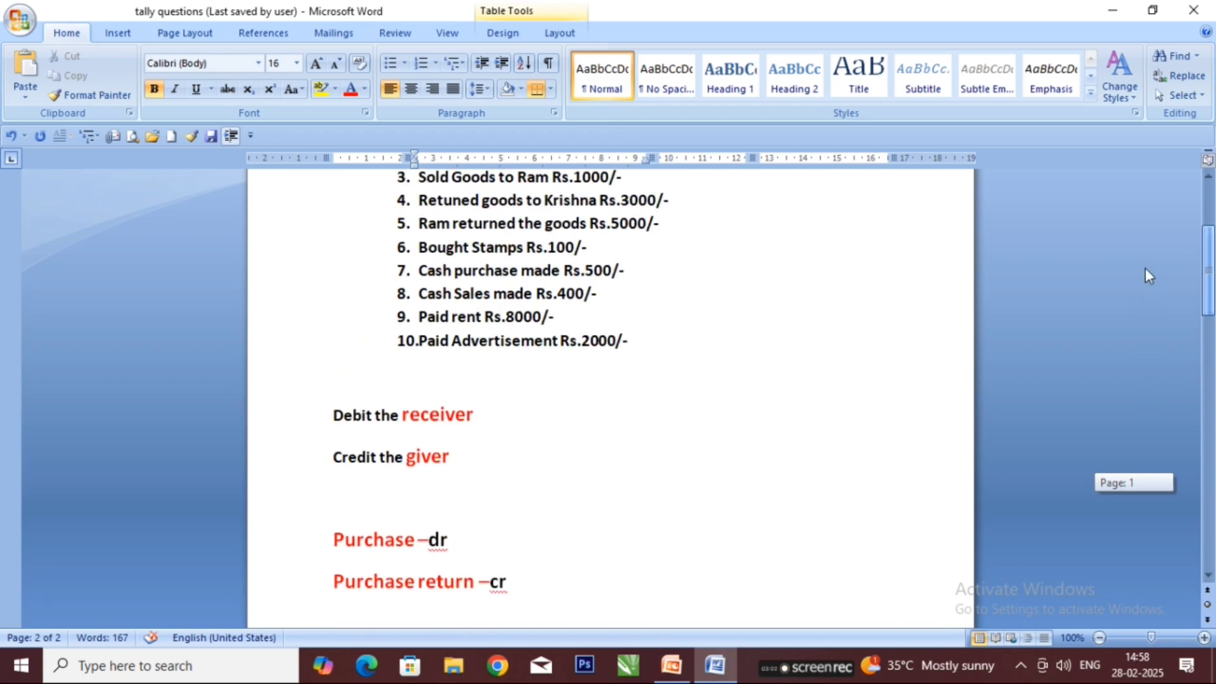
{"action": "left_click_drag", "start_coordinate": [419, 293], "coordinate": [534, 296]}
{"action": "left_click", "coordinate": [464, 293]}
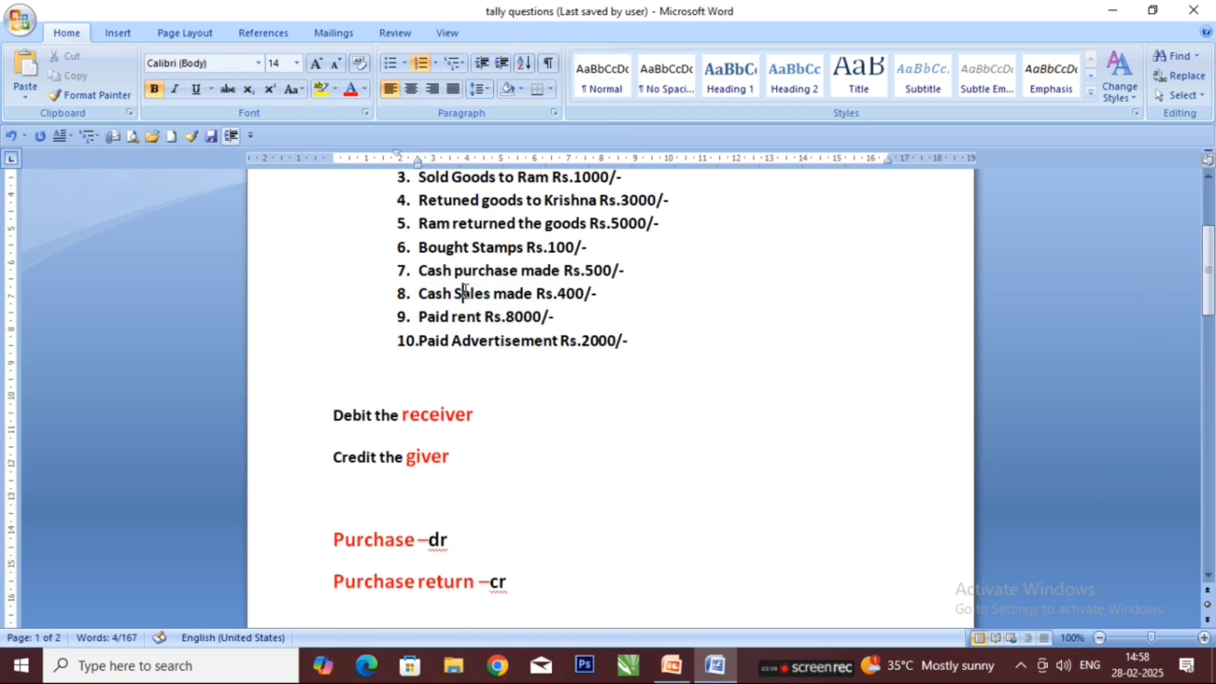
{"action": "scroll", "coordinate": [392, 514], "scroll_direction": "down", "scroll_amount": 5}
{"action": "left_click", "coordinate": [370, 495]}
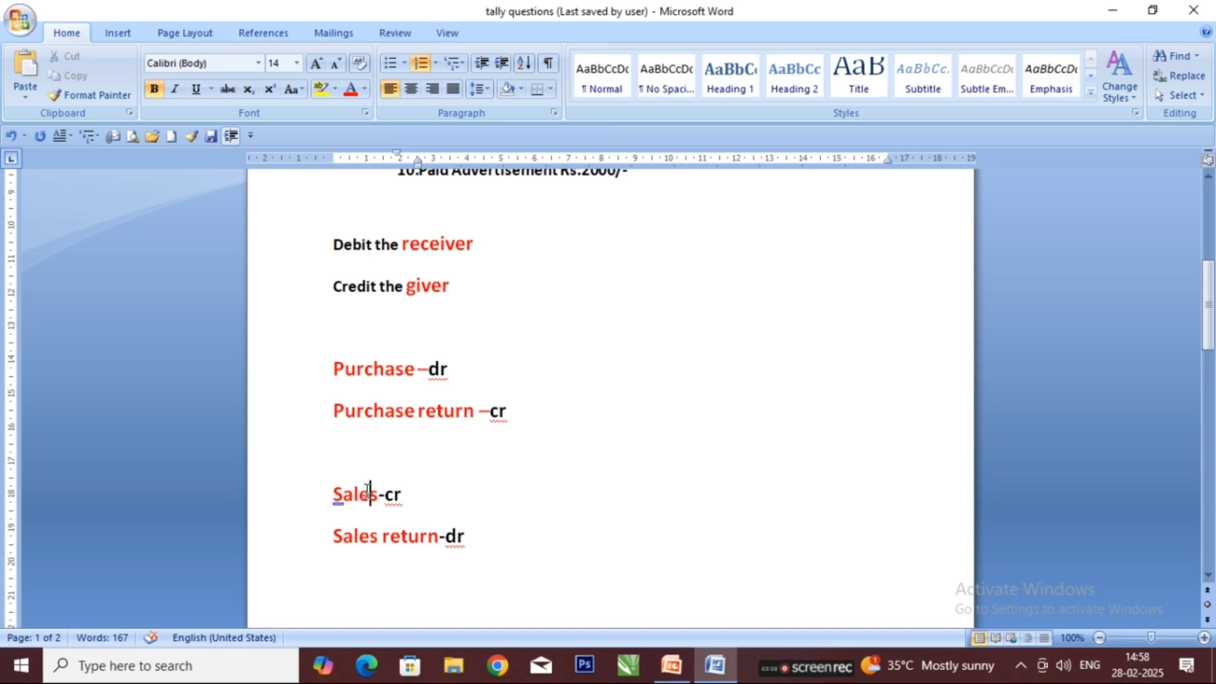
{"action": "left_click_drag", "start_coordinate": [1211, 316], "coordinate": [1211, 526]}
{"action": "left_click", "coordinate": [444, 442]}
{"action": "key", "text": "Return"}
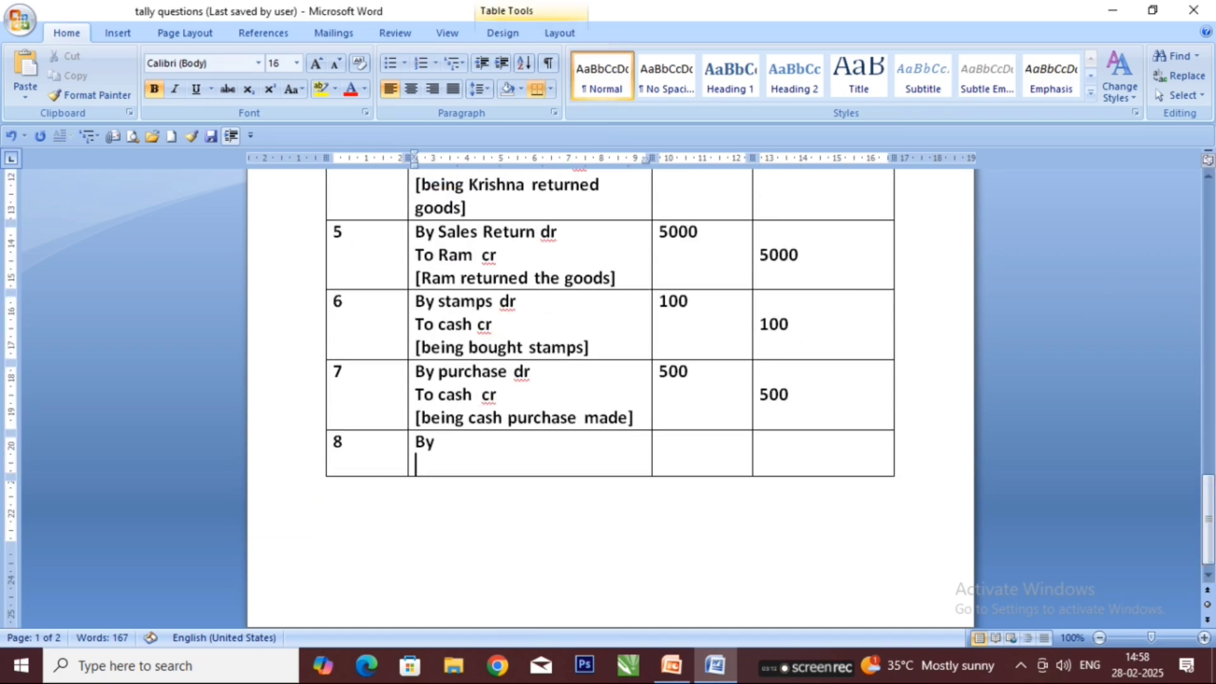
{"action": "type", "text": "to sales cr"}
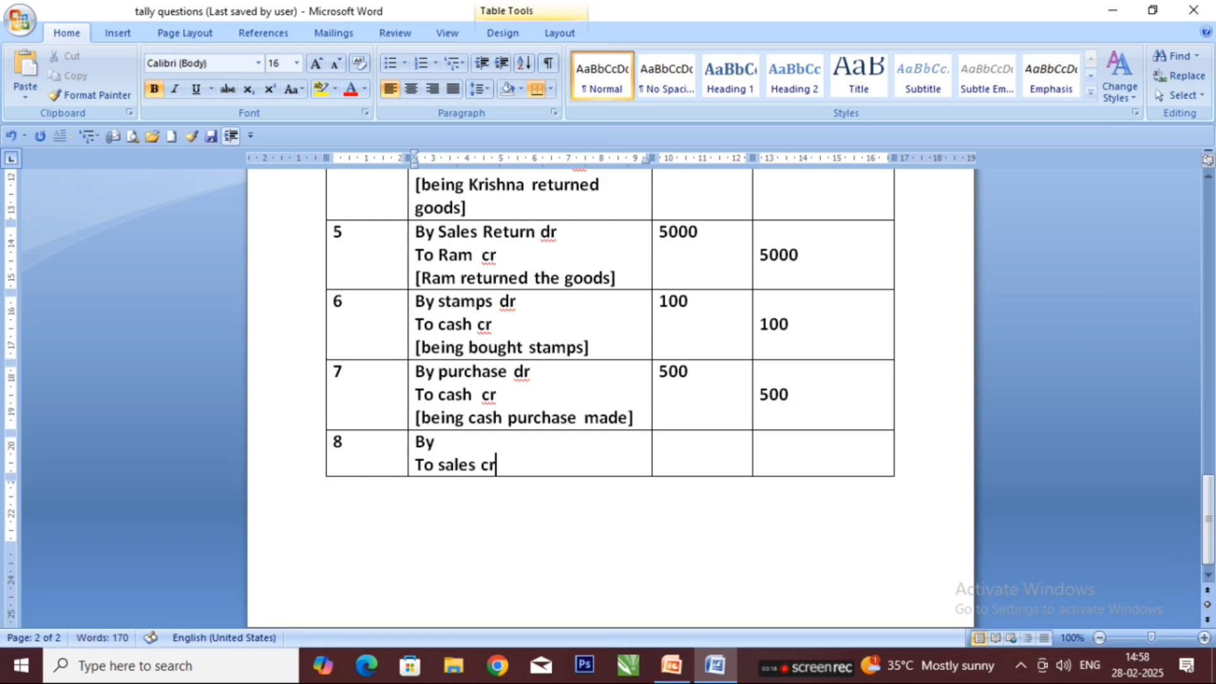
Complete the By line of journal row 8 with "cash dr" as the debited account.
{"action": "left_click", "coordinate": [457, 450]}
{"action": "type", "text": "cash d"}
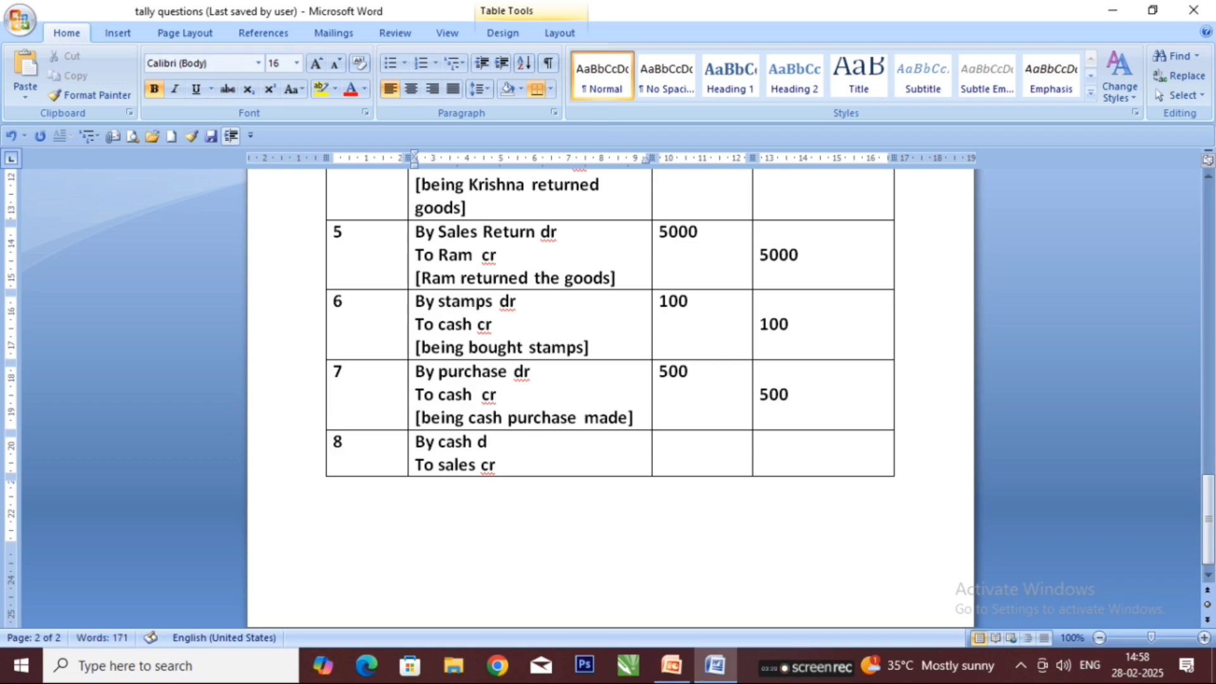
{"action": "type", "text": "r"}
Enter 400 as the debit on the By line and 400 as the credit on the To line of journal row 8.
{"action": "left_click", "coordinate": [736, 440]}
{"action": "type", "text": "400"}
{"action": "left_click", "coordinate": [782, 457]}
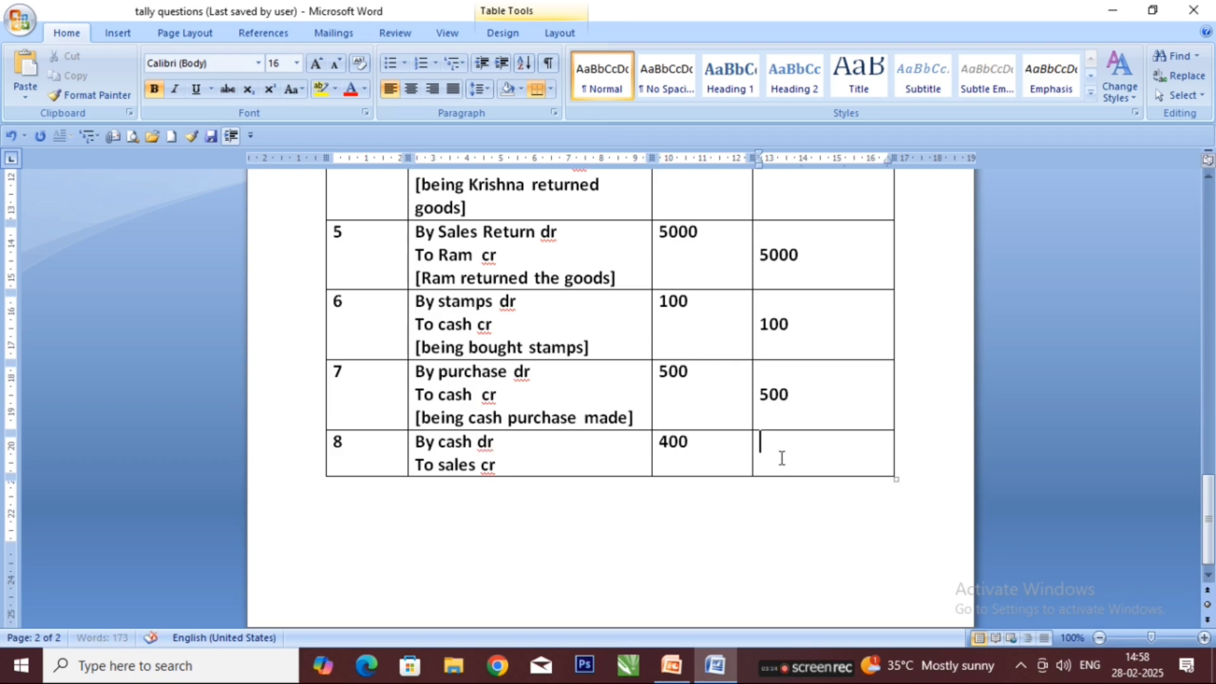
{"action": "key", "text": "Return"}
{"action": "type", "text": "400"}
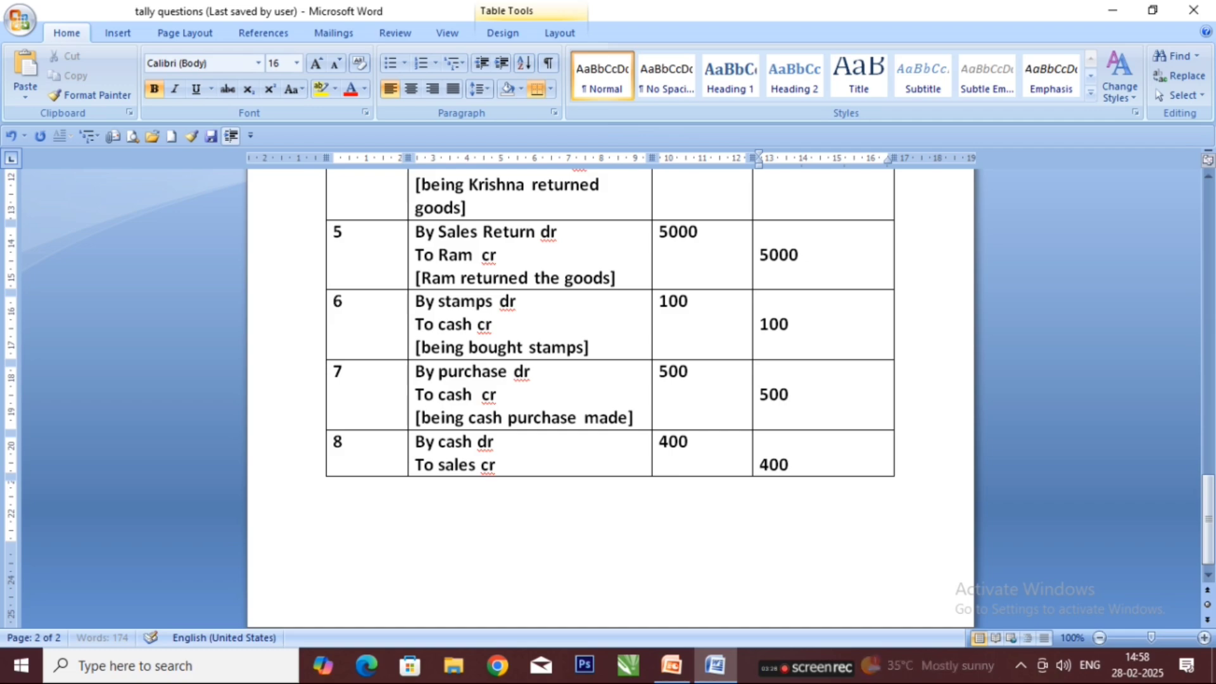
Add the narration "[being cash sales made]" in square brackets as the third line of journal row 8's particulars.
{"action": "left_click", "coordinate": [509, 464]}
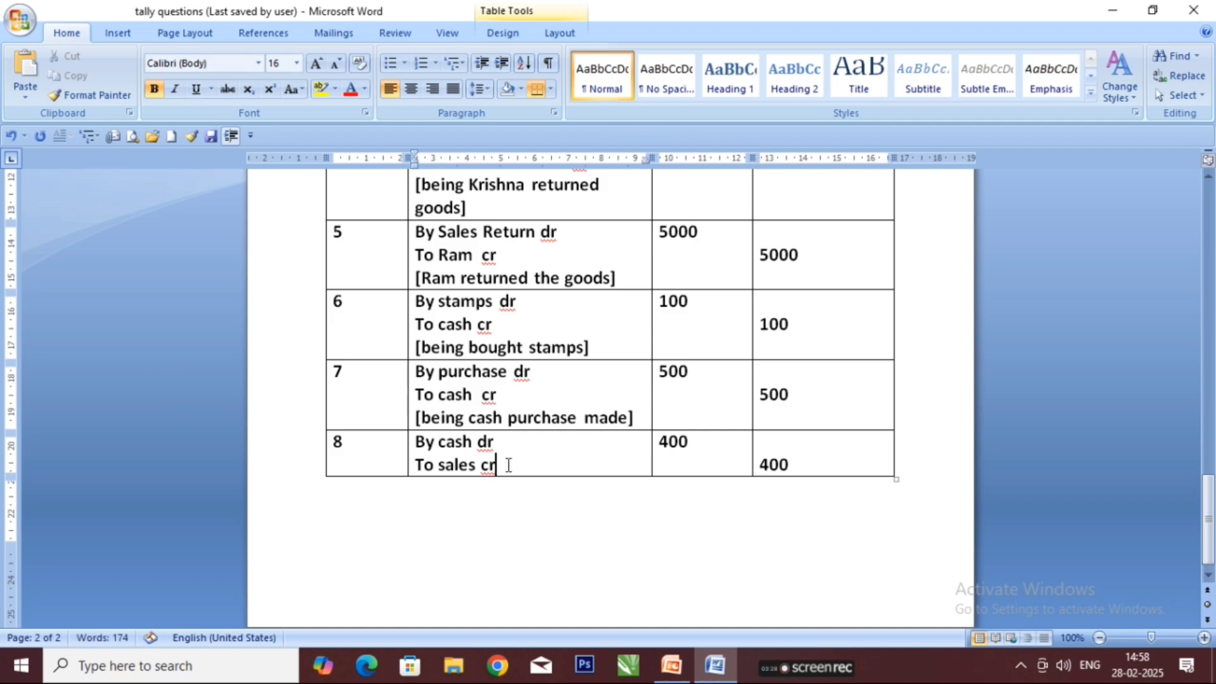
{"action": "key", "text": "Return"}
{"action": "type", "text": "{b"}
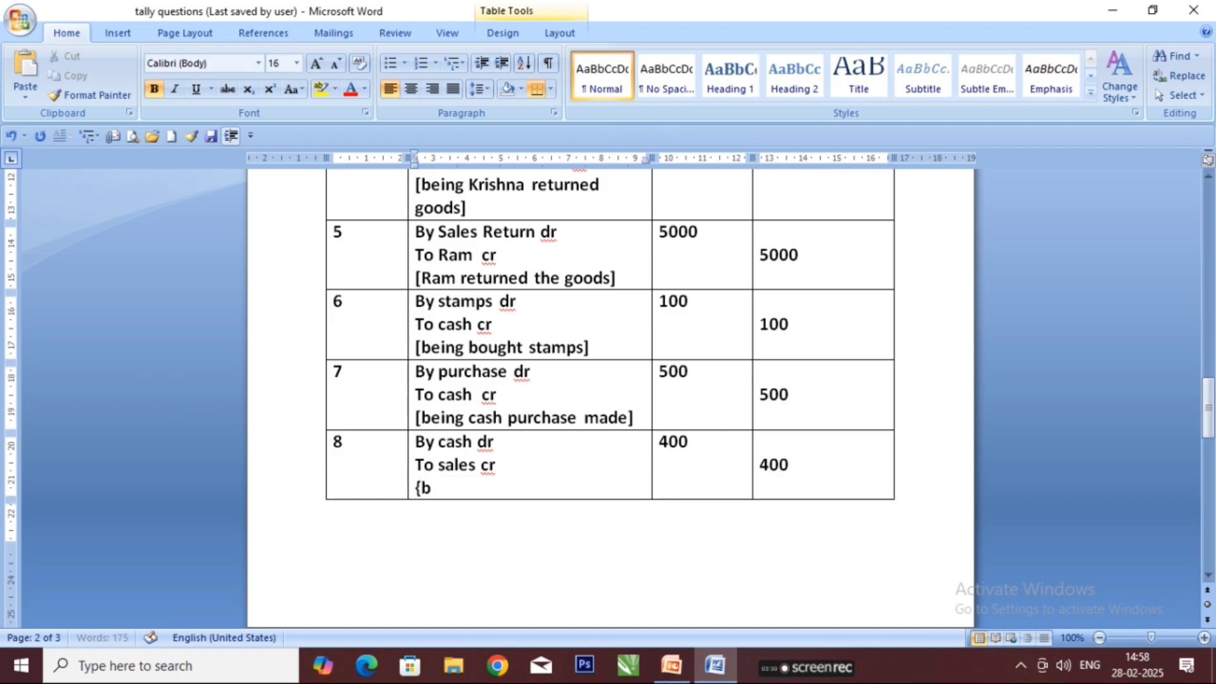
{"action": "type", "text": "eing "}
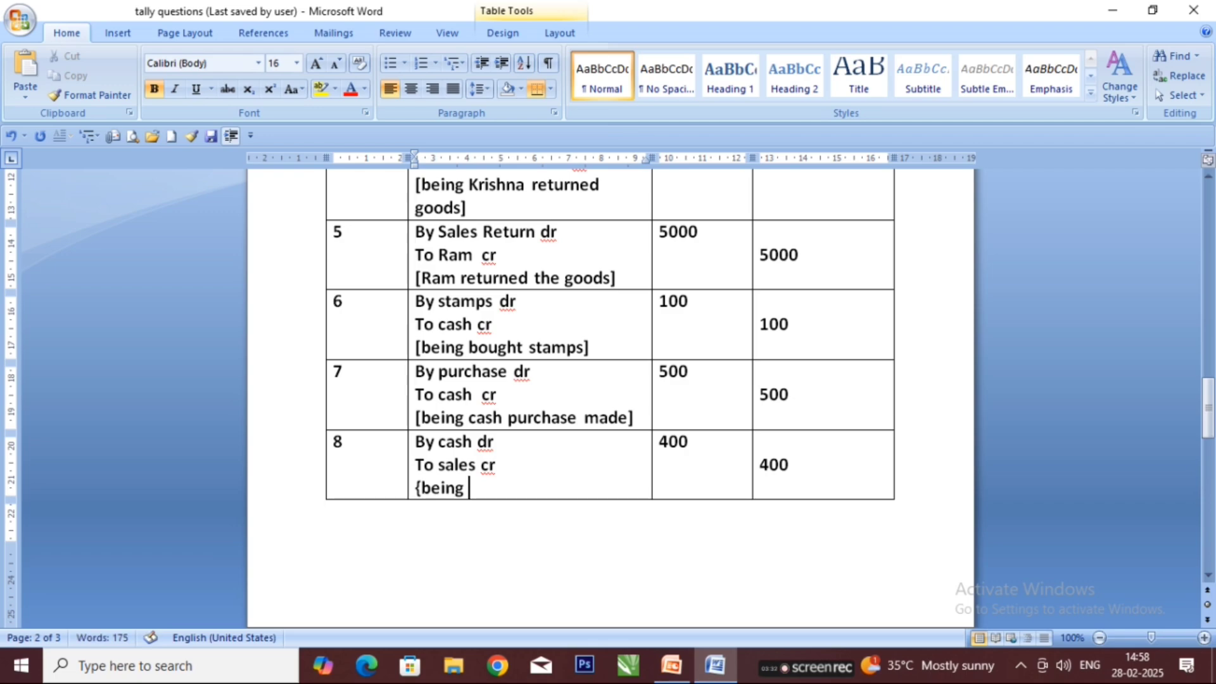
{"action": "type", "text": "cash"}
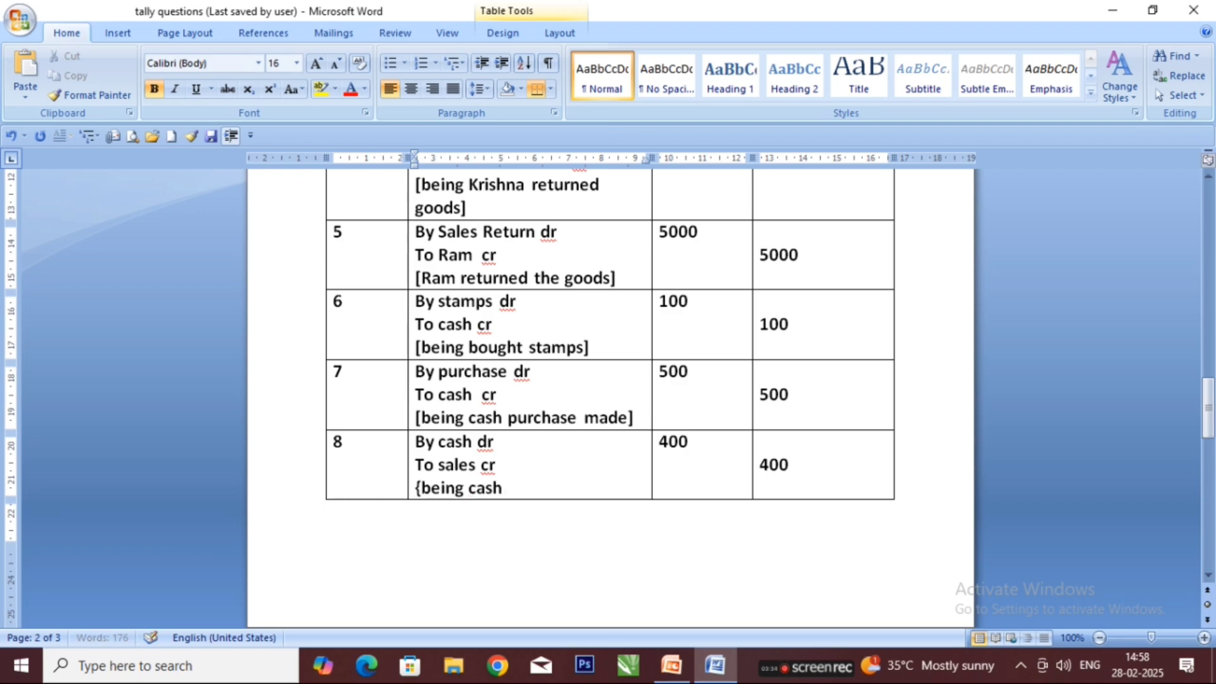
{"action": "type", "text": " sales "}
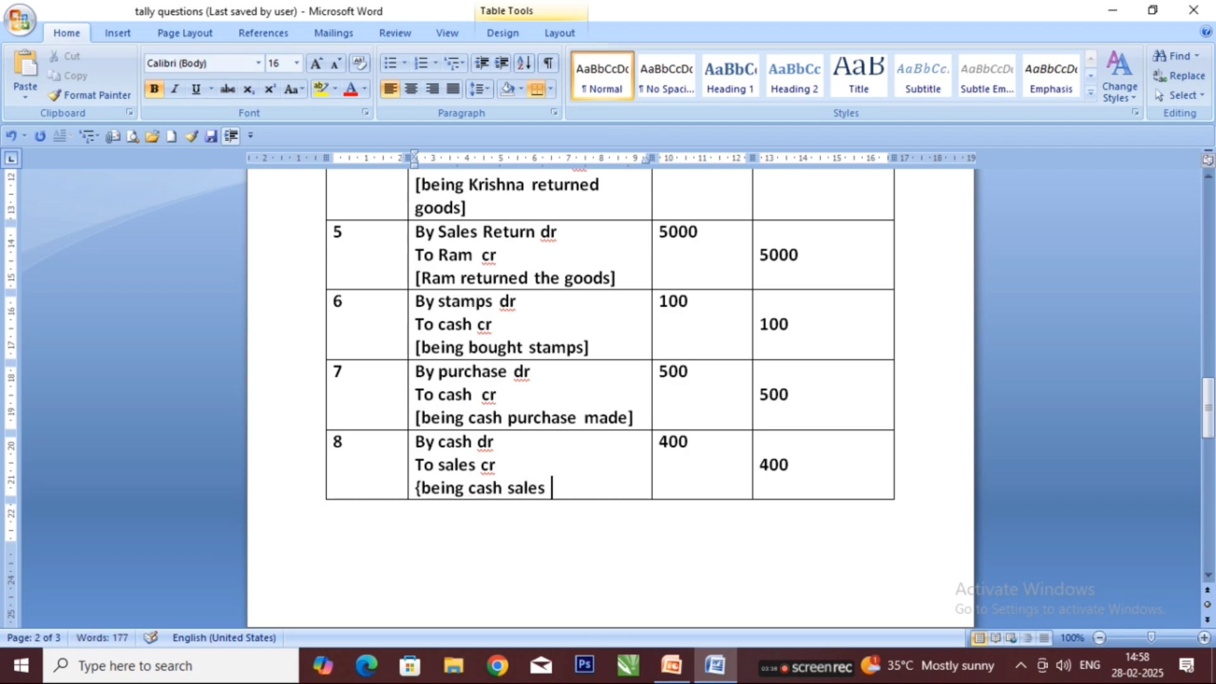
{"action": "type", "text": "made"}
{"action": "left_click", "coordinate": [423, 487]}
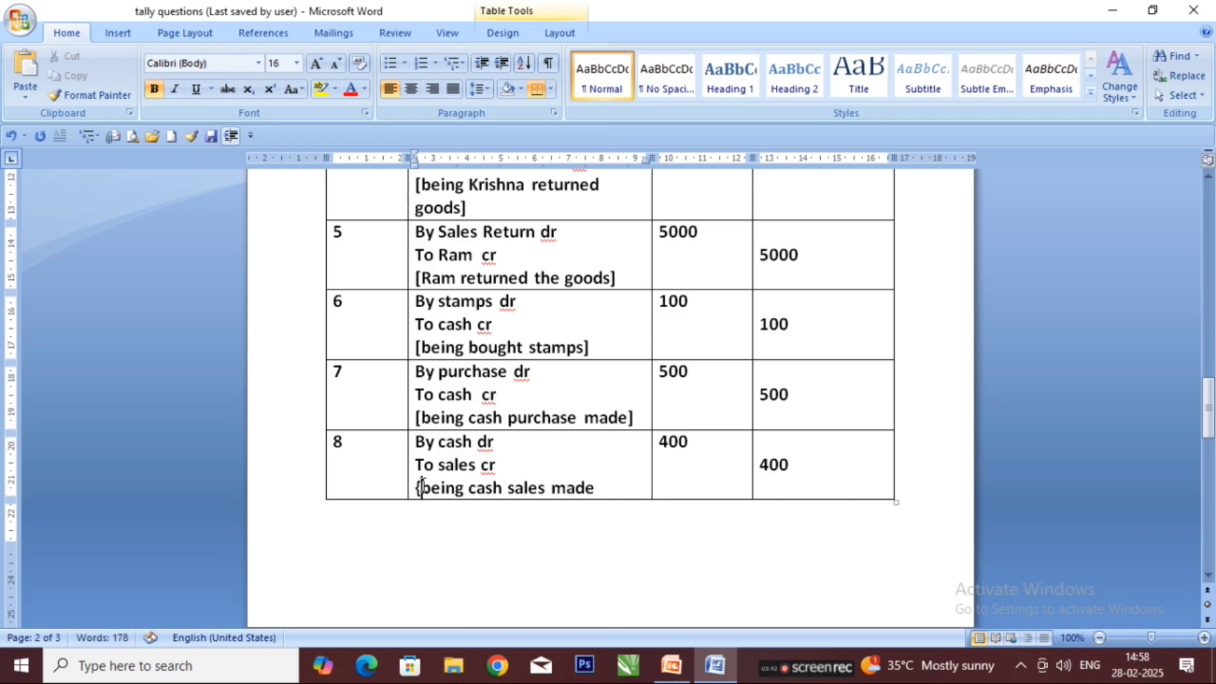
{"action": "key", "text": "BackSpace"}
{"action": "type", "text": "["}
{"action": "left_click", "coordinate": [603, 489]}
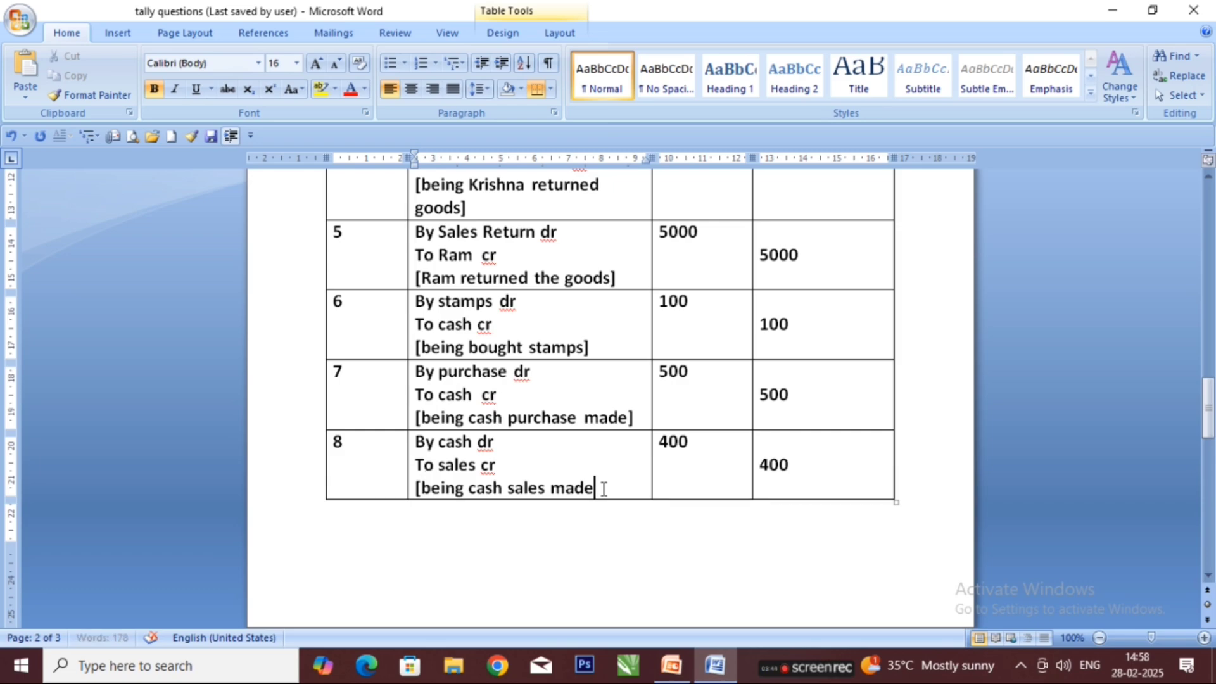
Add a new journal row numbered 9 with "By dr" and "To cr" as its two particulars lines.
{"action": "left_click", "coordinate": [775, 492]}
{"action": "key", "text": "Return"}
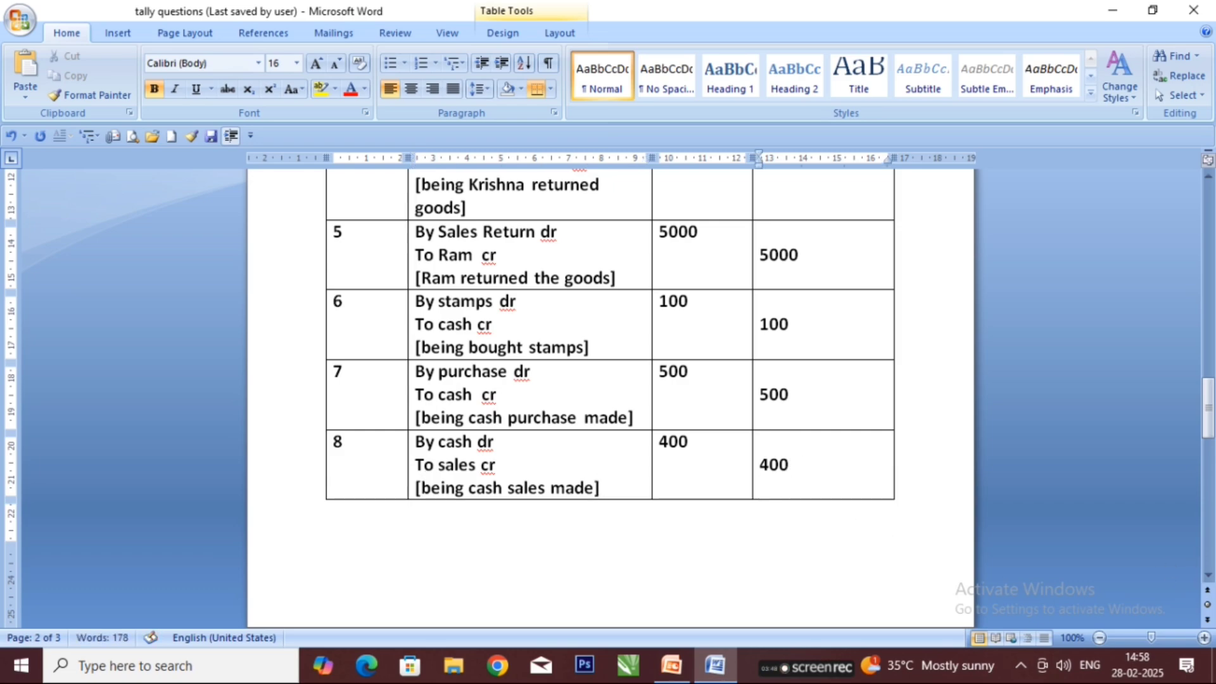
{"action": "key", "text": "Tab"}
{"action": "type", "text": "9"}
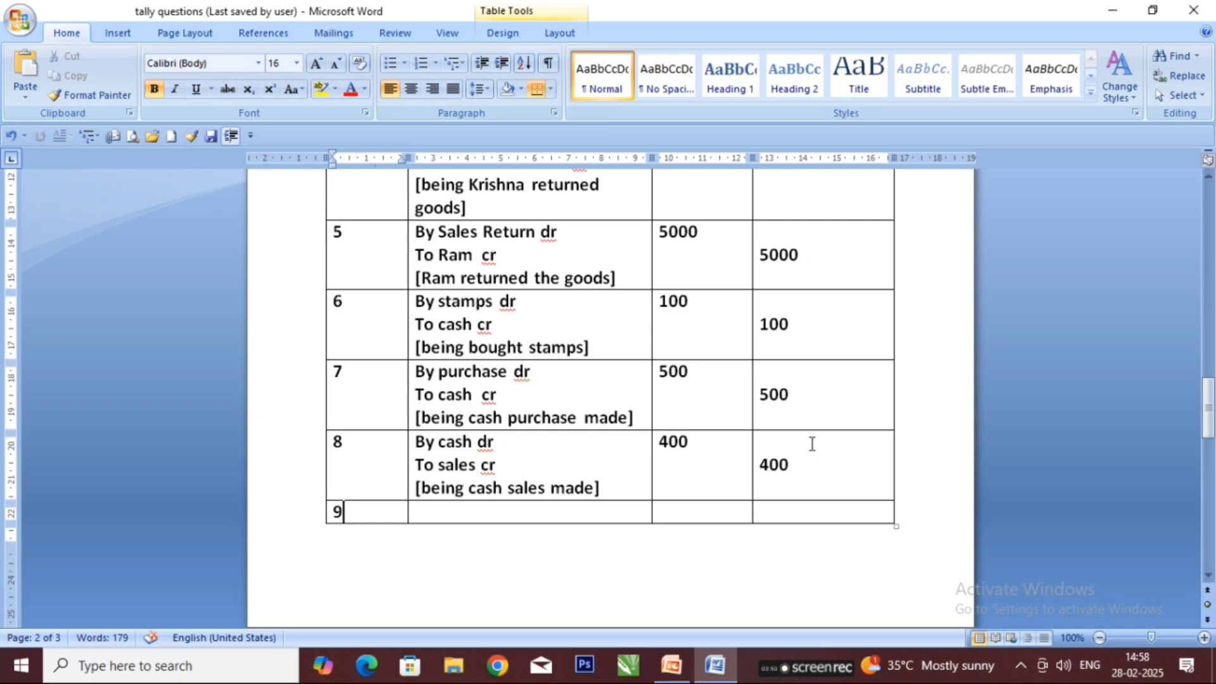
{"action": "left_click", "coordinate": [436, 507]}
{"action": "type", "text": "By dr"}
{"action": "key", "text": "Return"}
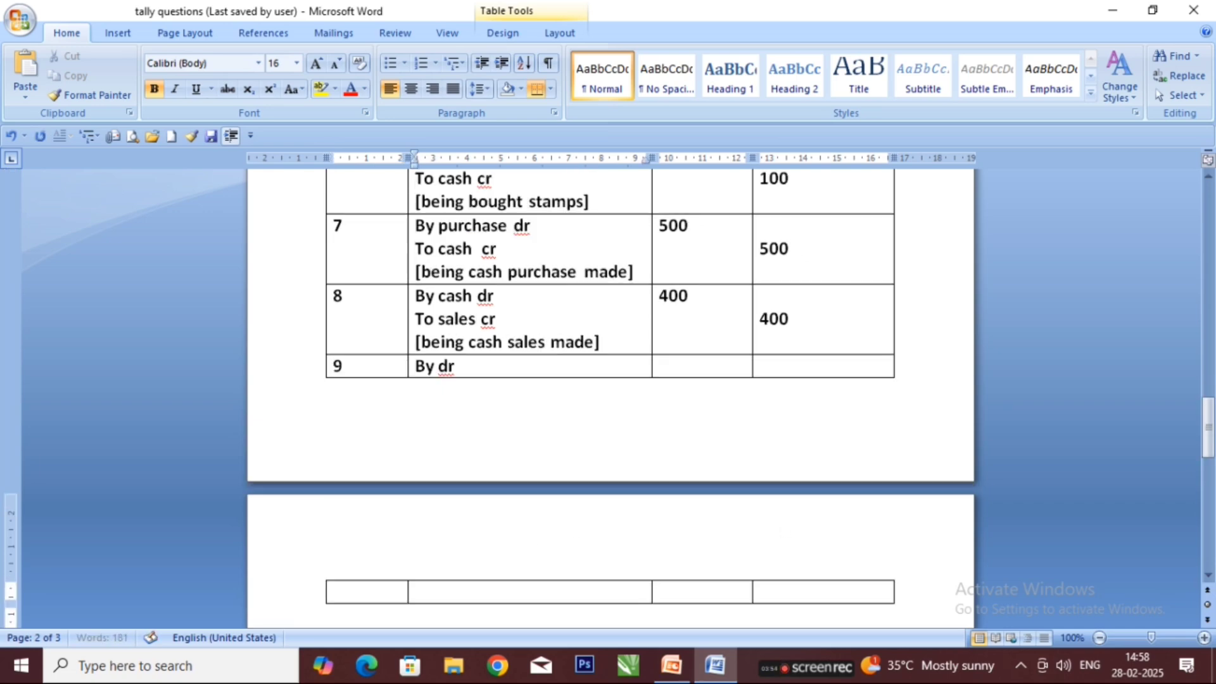
{"action": "type", "text": "to cr"}
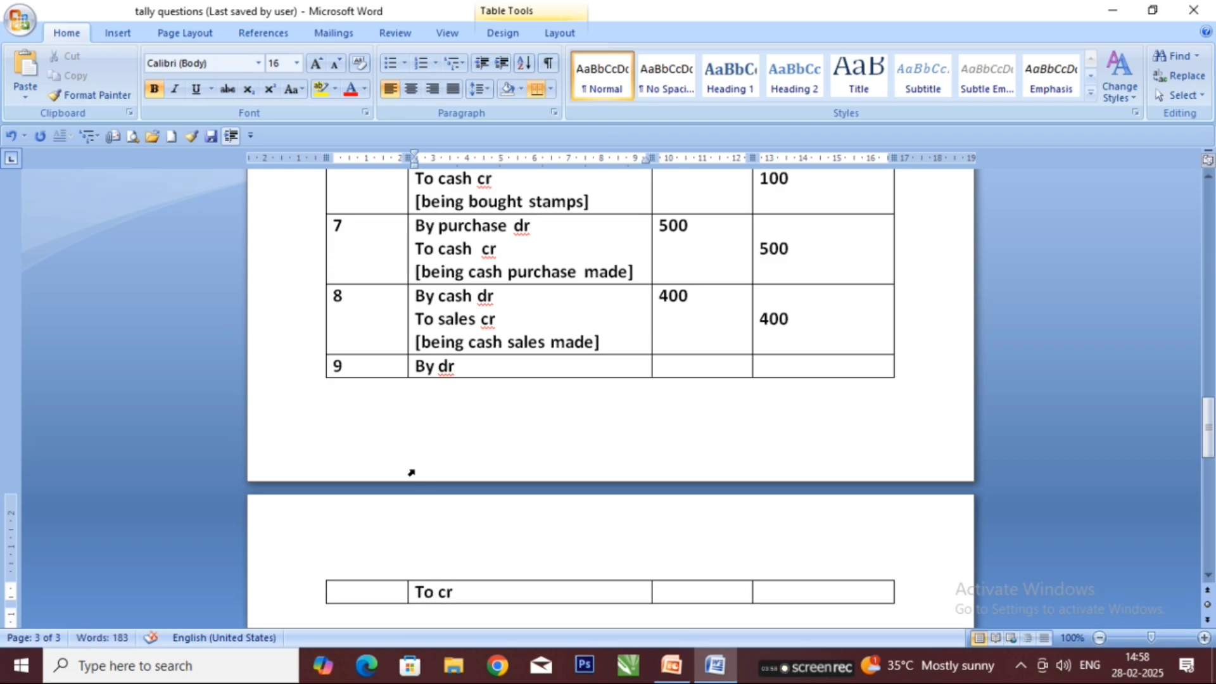
Move the number 9 and the "By dr" line down onto the next page so the row 9 entry stays together.
{"action": "left_click", "coordinate": [334, 365]}
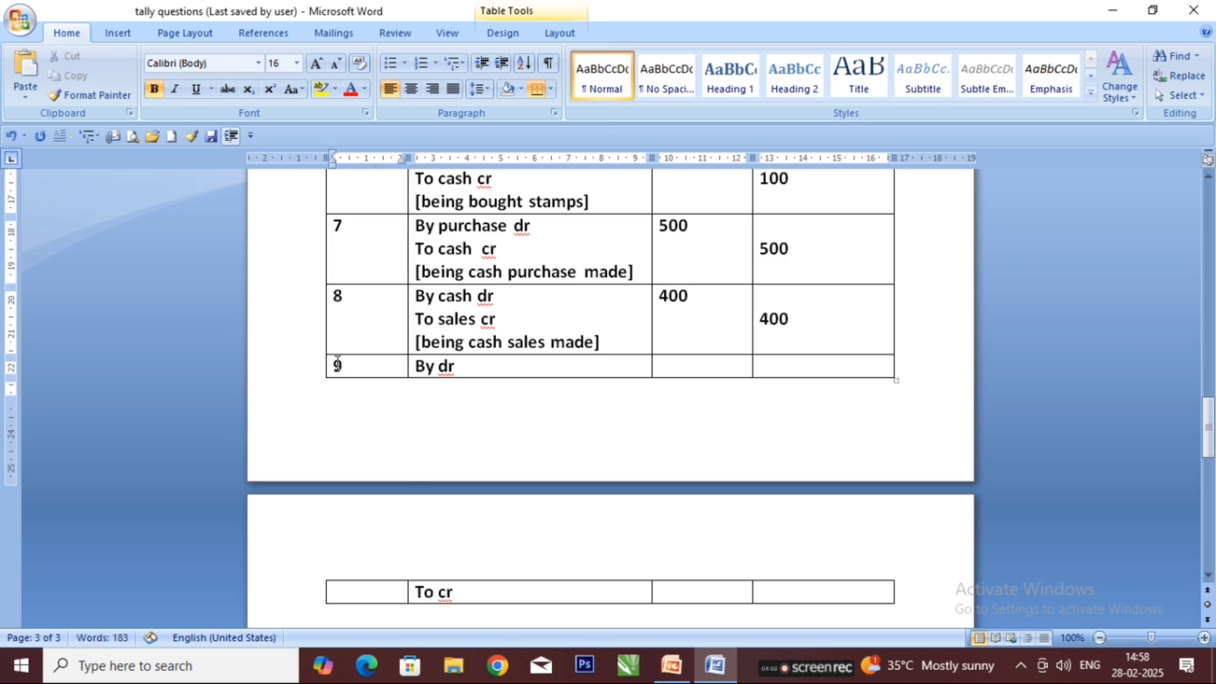
{"action": "key", "text": "Return"}
{"action": "left_click", "coordinate": [415, 366]}
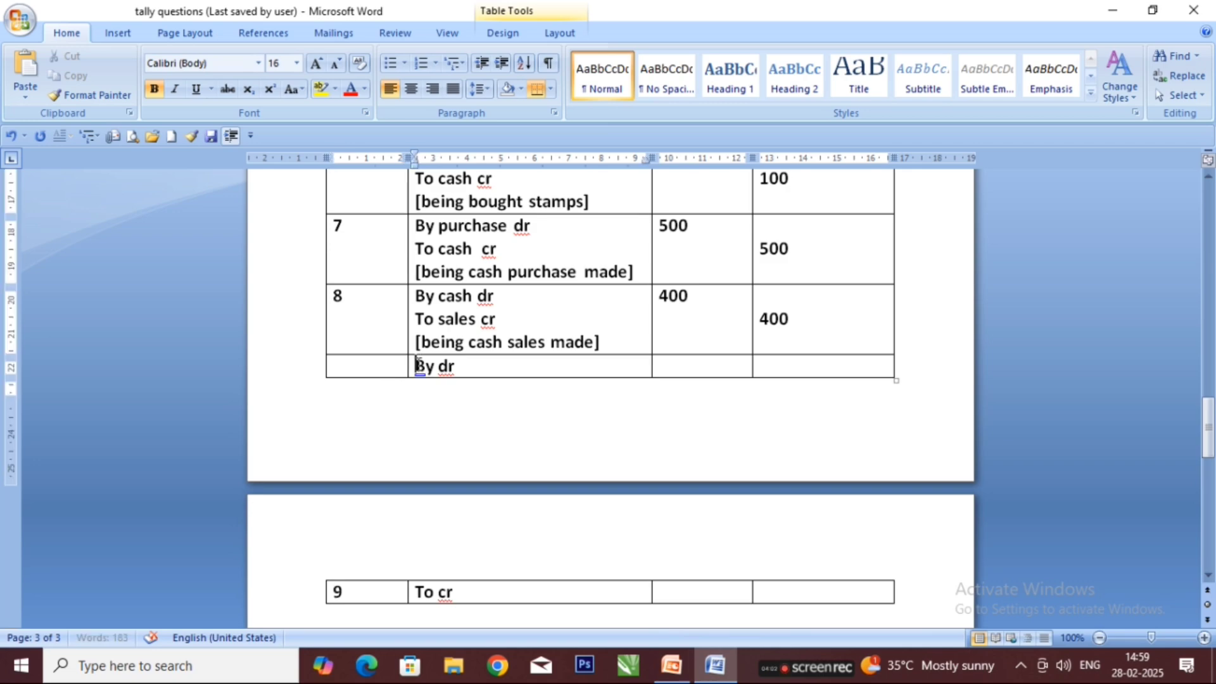
{"action": "key", "text": "Return"}
{"action": "scroll", "coordinate": [502, 434], "scroll_direction": "down", "scroll_amount": 3}
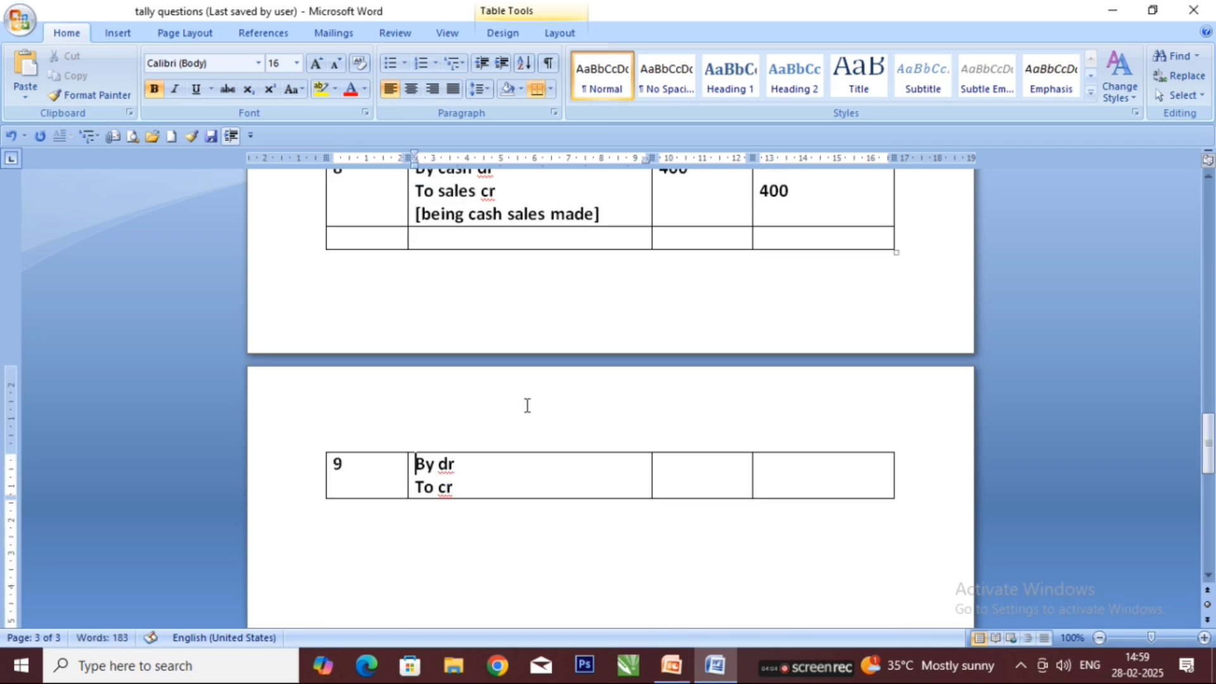
Check item 9 in the transaction list and enter "rent" as the debited account on journal row 9's By line.
{"action": "scroll", "coordinate": [525, 402], "scroll_direction": "up", "scroll_amount": 4}
{"action": "left_click_drag", "start_coordinate": [1208, 421], "coordinate": [1186, 242]}
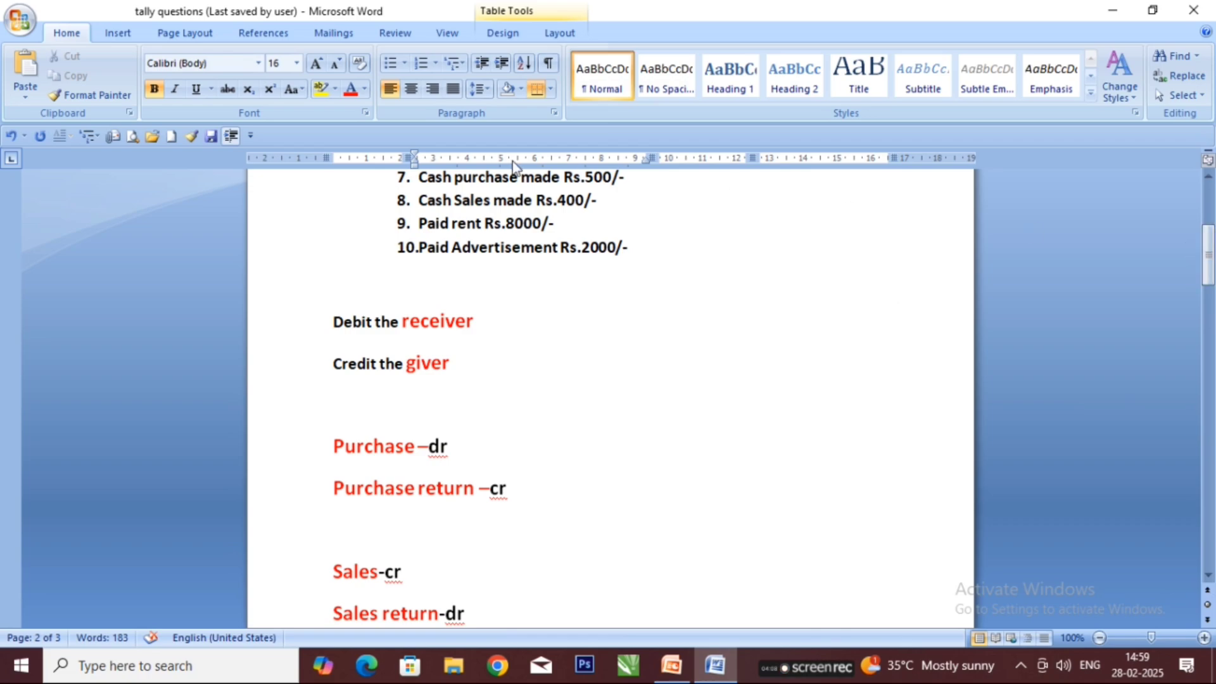
{"action": "left_click_drag", "start_coordinate": [417, 219], "coordinate": [507, 223]}
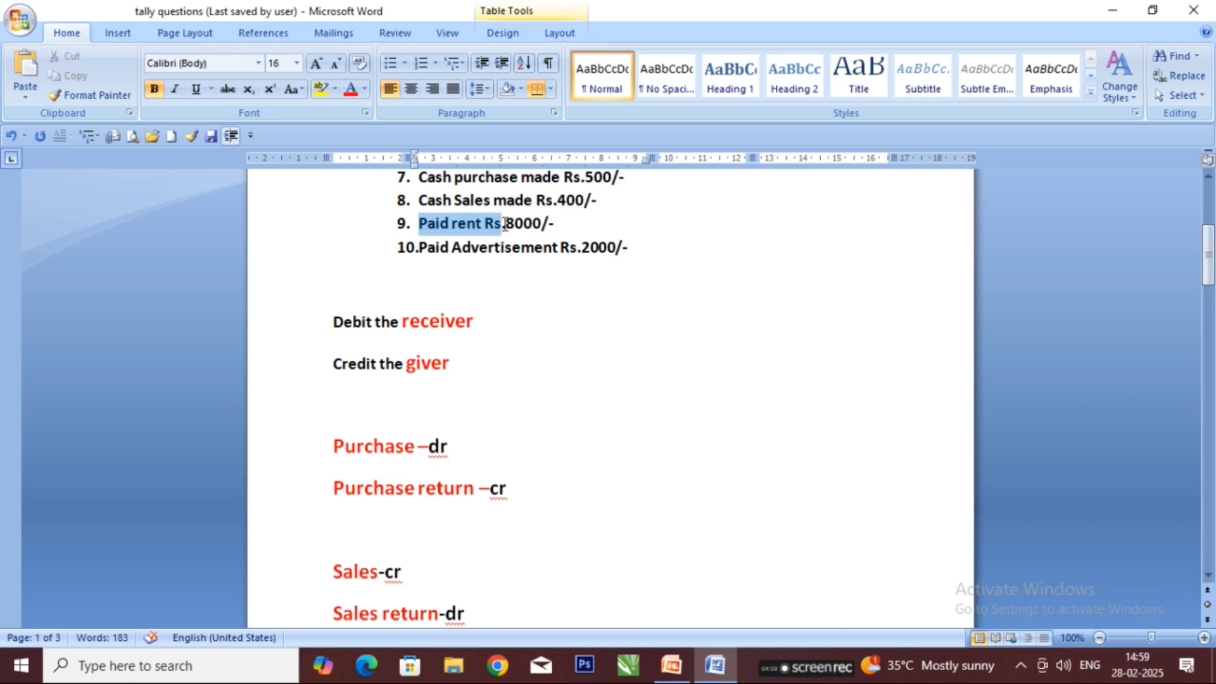
{"action": "left_click", "coordinate": [466, 225]}
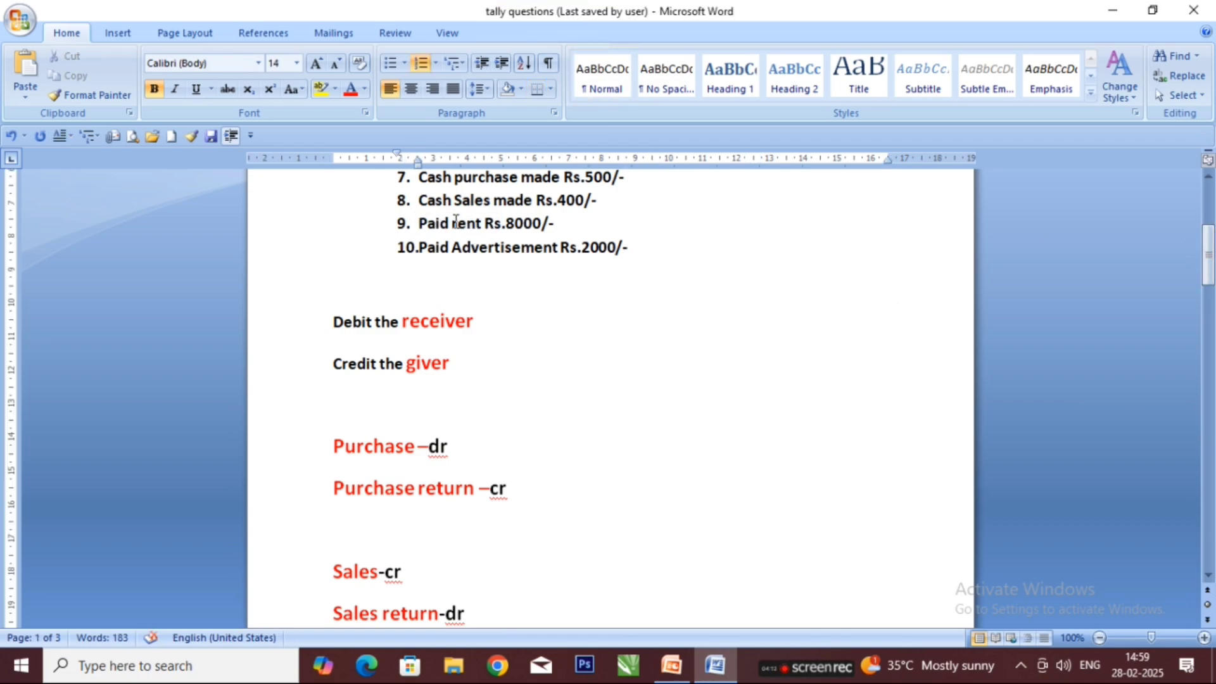
{"action": "left_click_drag", "start_coordinate": [455, 223], "coordinate": [483, 225]}
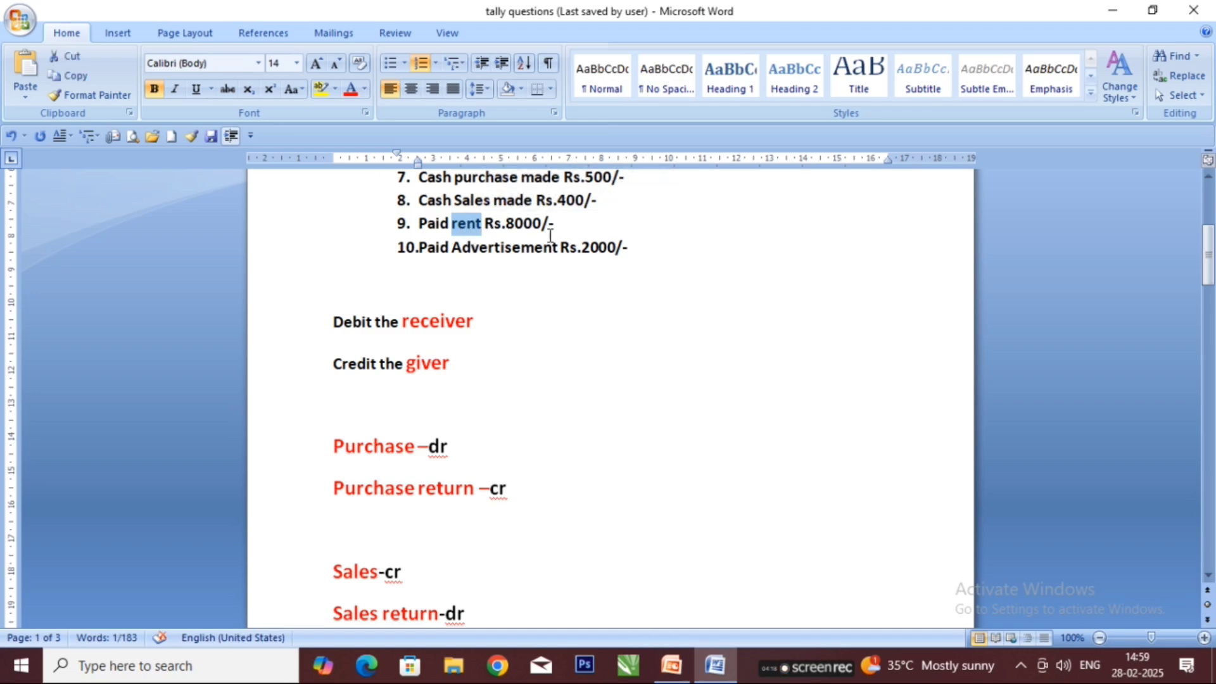
{"action": "left_click_drag", "start_coordinate": [1207, 260], "coordinate": [1205, 475]}
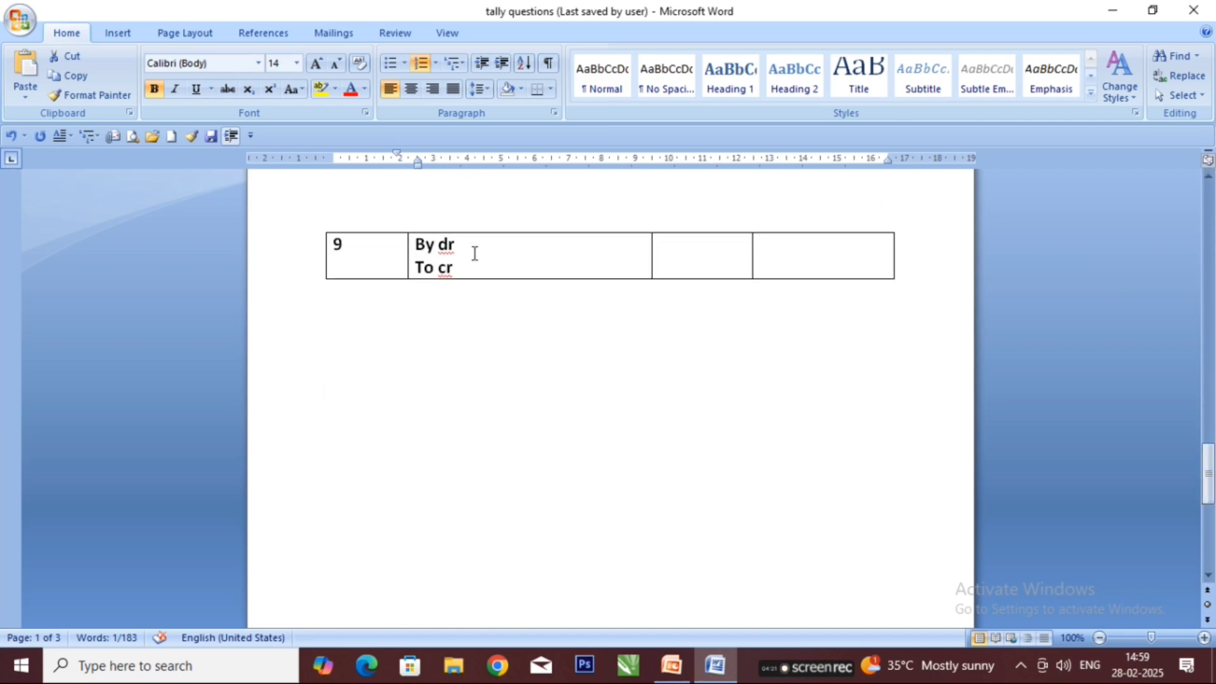
{"action": "left_click", "coordinate": [433, 243]}
{"action": "type", "text": "re "}
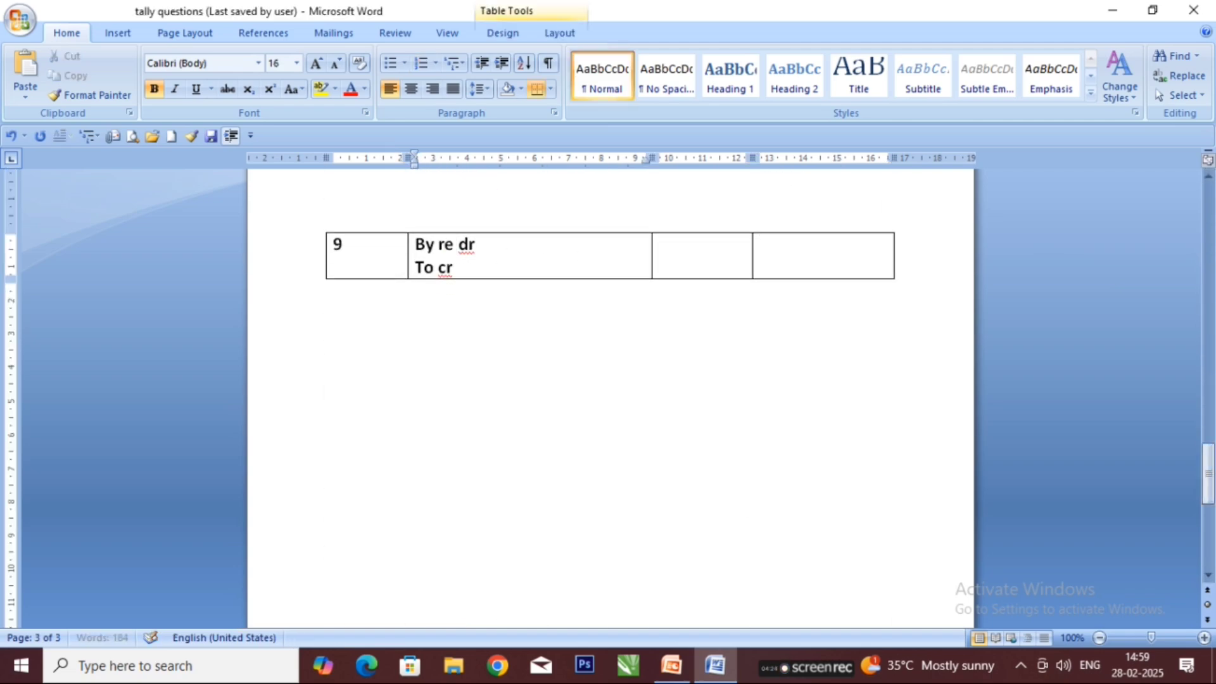
{"action": "type", "text": "nt"}
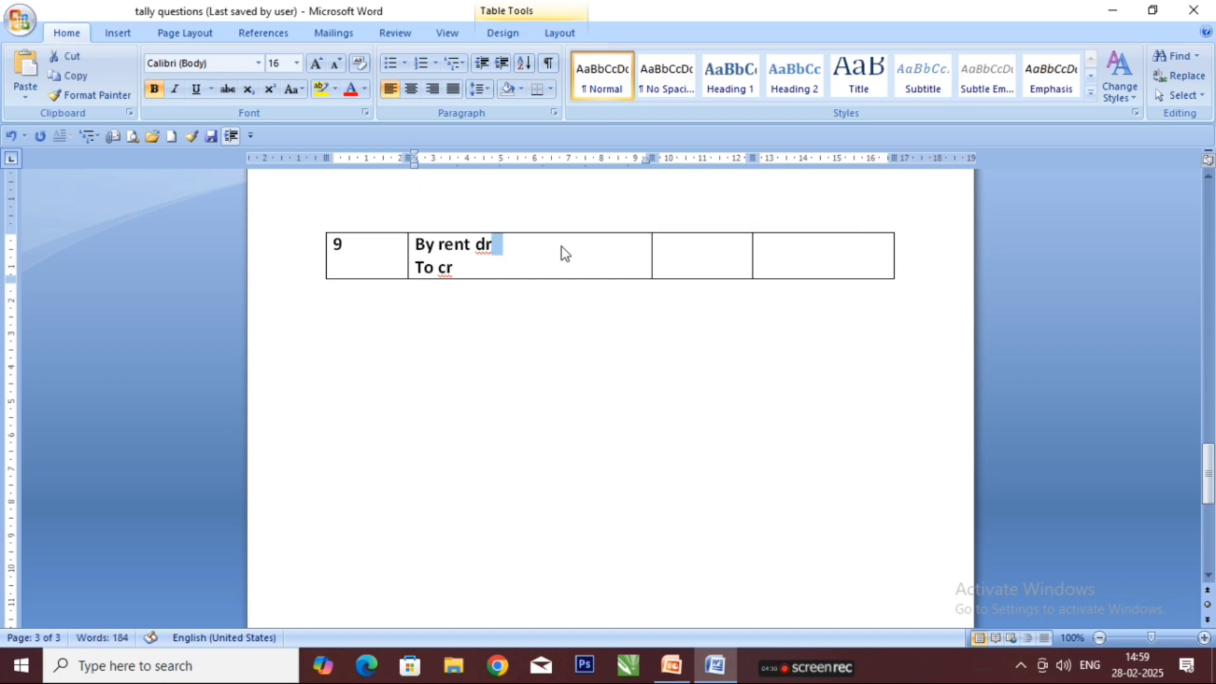
Enter 8000 as the debit amount on the By line of journal row 9.
{"action": "scroll", "coordinate": [613, 258], "scroll_direction": "up", "scroll_amount": 5}
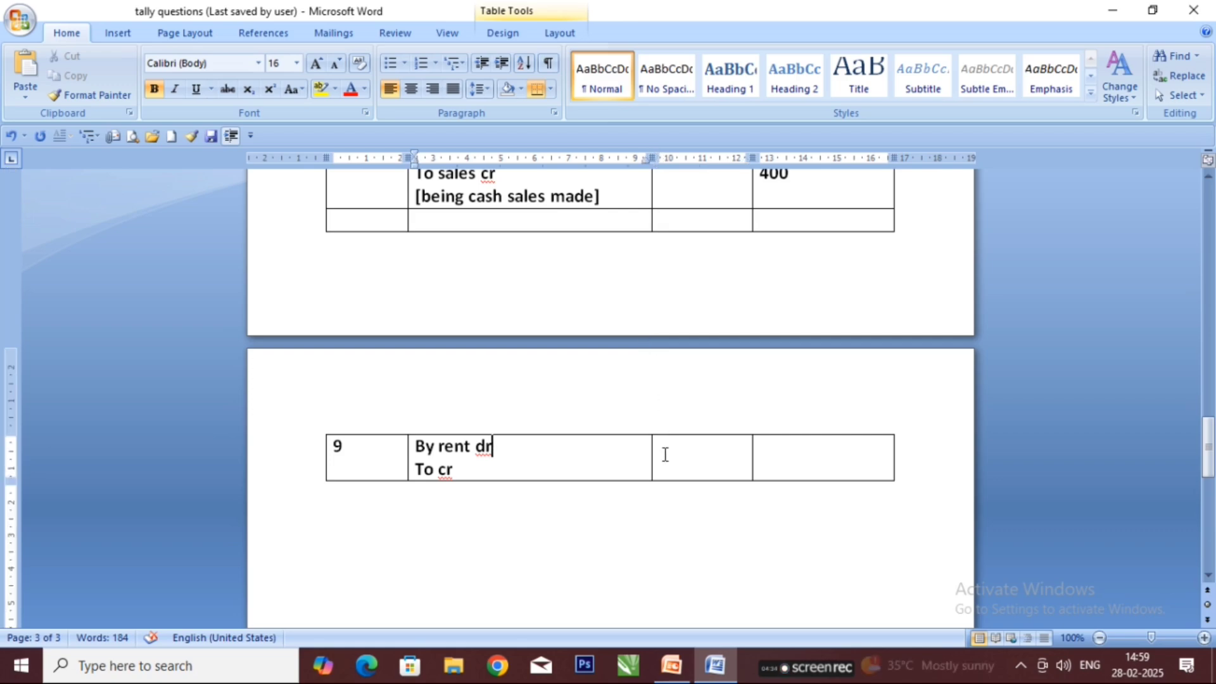
{"action": "left_click", "coordinate": [685, 224]}
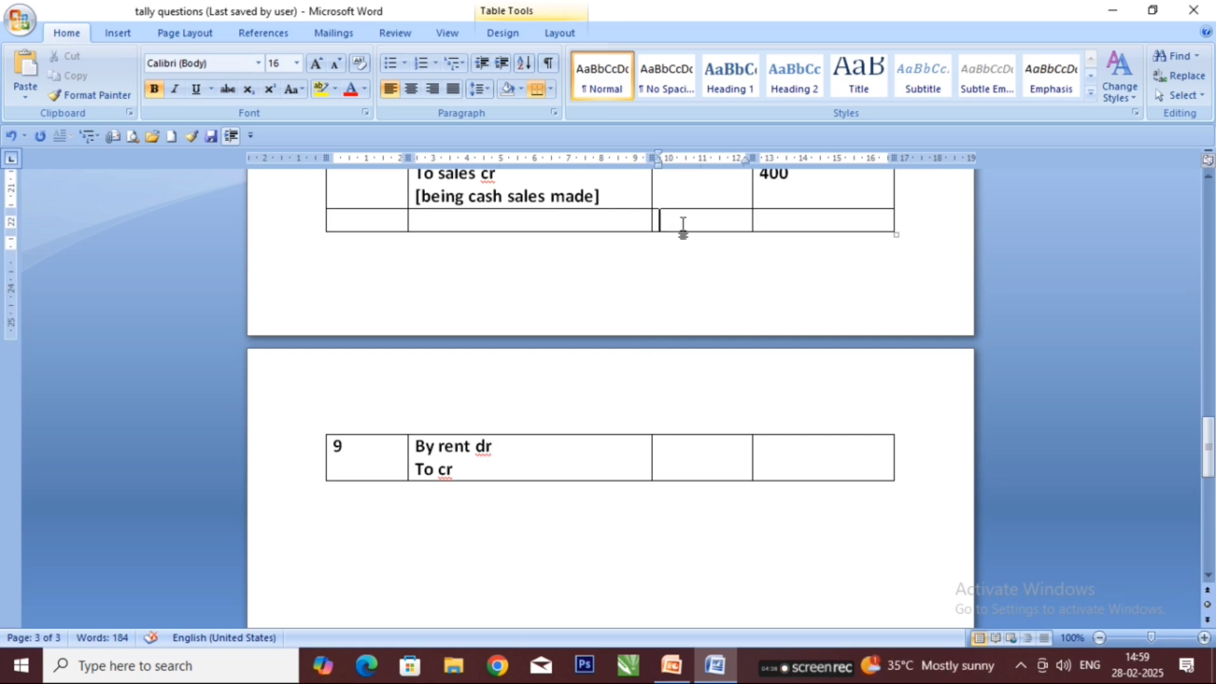
{"action": "key", "text": "Down"}
{"action": "type", "text": "8"}
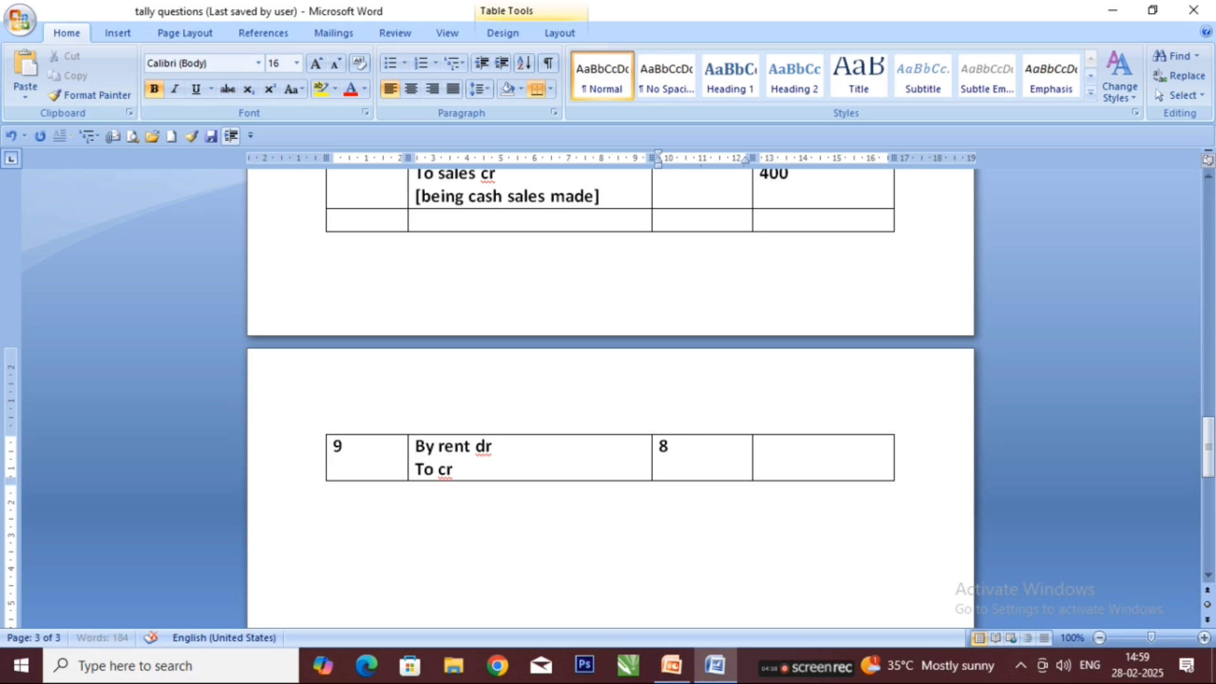
{"action": "type", "text": "000"}
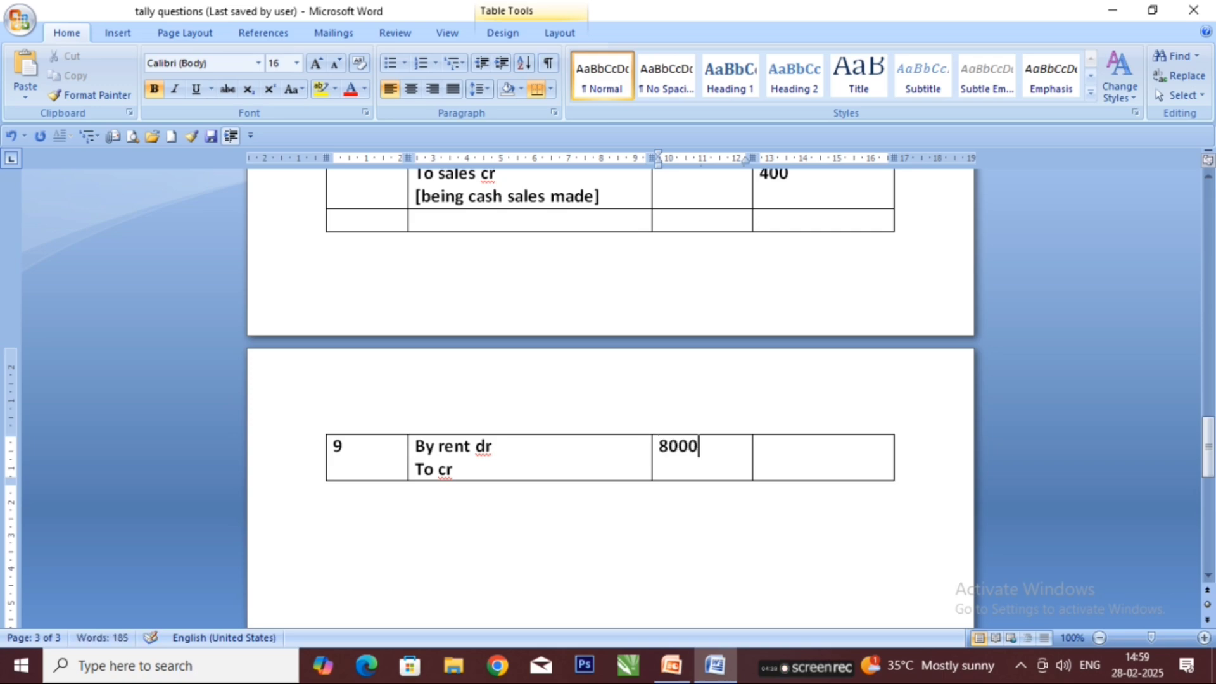
Enter "cash" as the credited account on journal row 9's To line, with 8000 as its credit amount.
{"action": "left_click", "coordinate": [438, 467]}
{"action": "type", "text": "cash"}
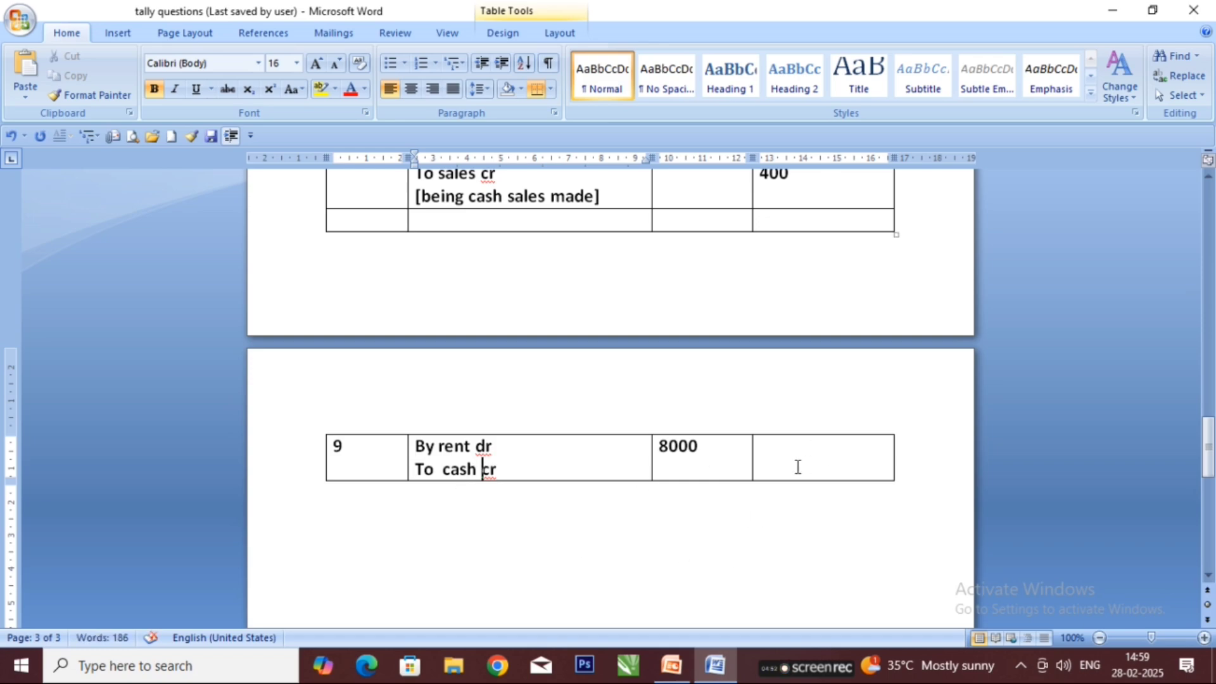
{"action": "key", "text": "Down"}
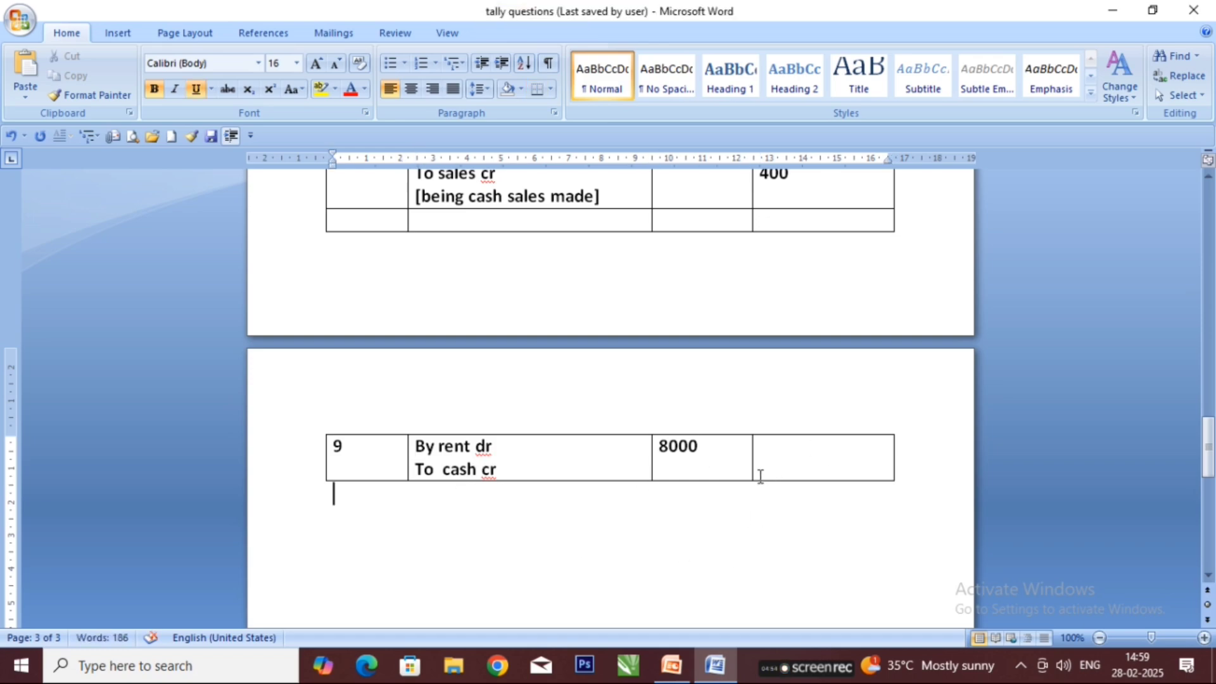
{"action": "left_click", "coordinate": [823, 227]}
{"action": "key", "text": "Down"}
{"action": "key", "text": "Return"}
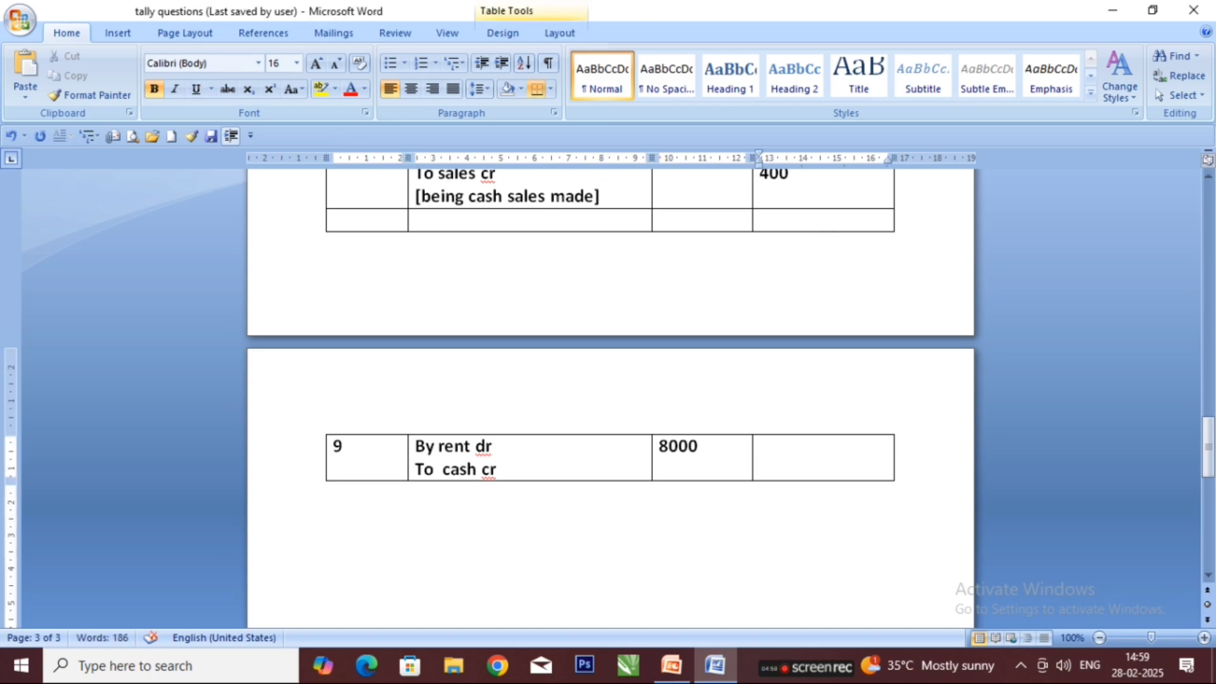
{"action": "type", "text": "8000"}
Add the narration "[being rent paid]" as the third line of journal row 9's particulars.
{"action": "left_click", "coordinate": [513, 475]}
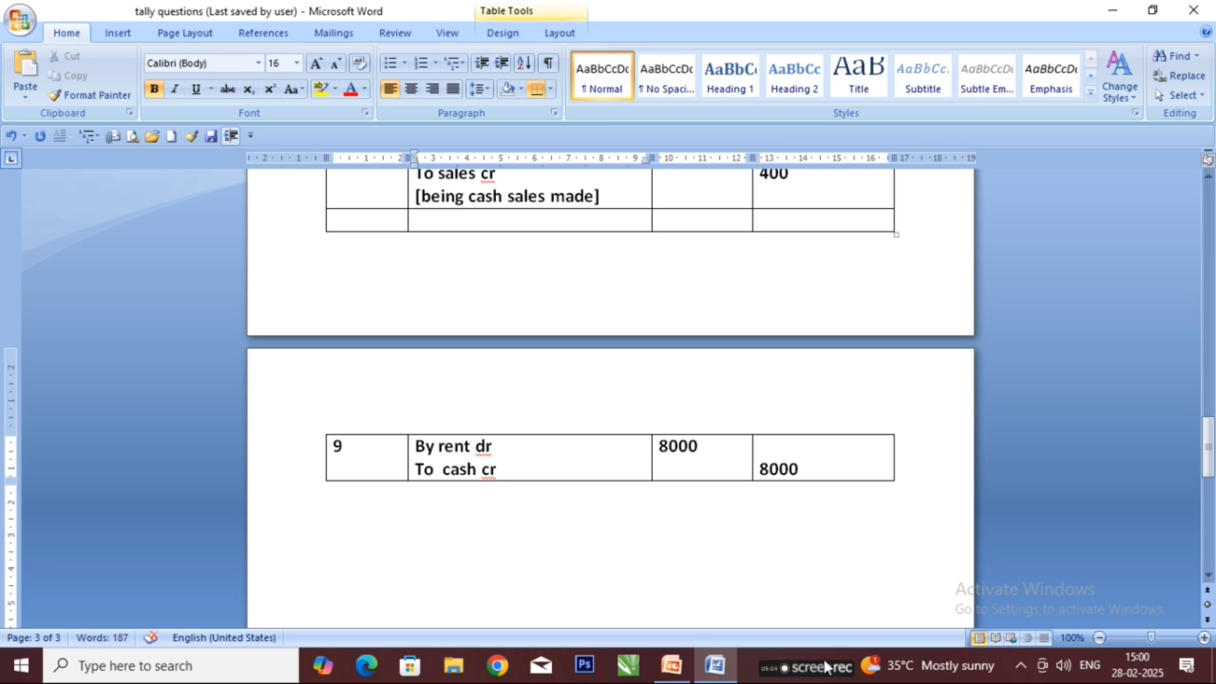
{"action": "key", "text": "Return"}
{"action": "left_click", "coordinate": [1193, 522]}
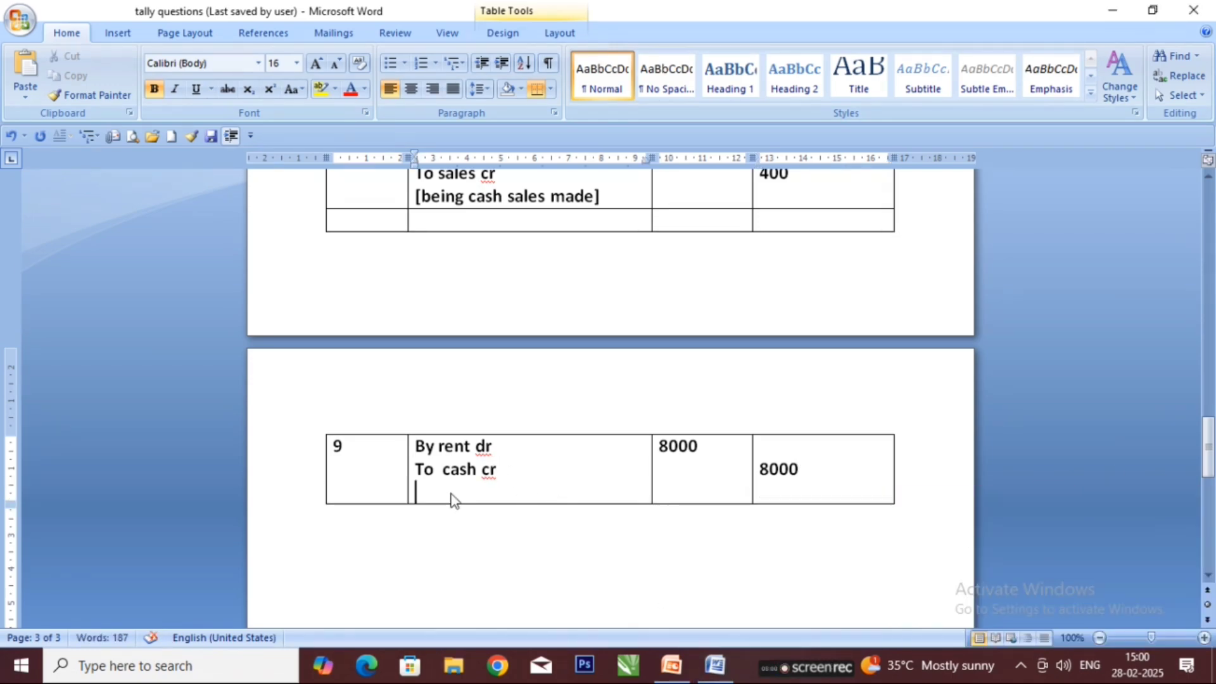
{"action": "type", "text": "[be"}
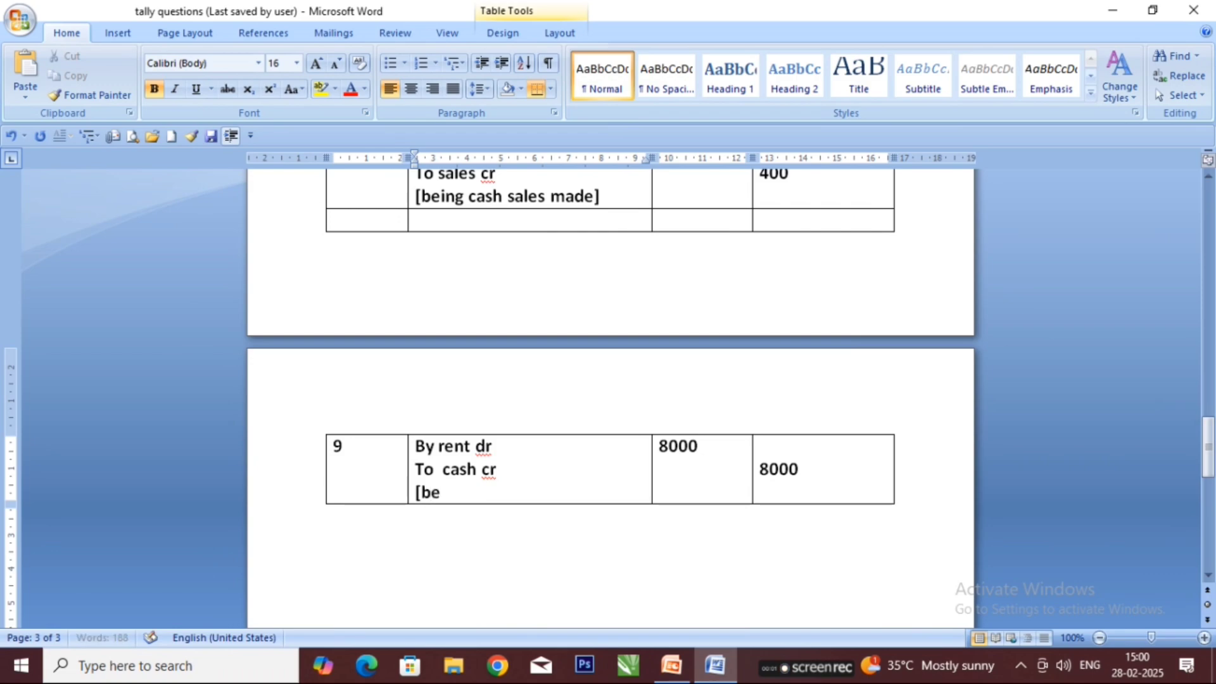
{"action": "type", "text": "ing rent pa"}
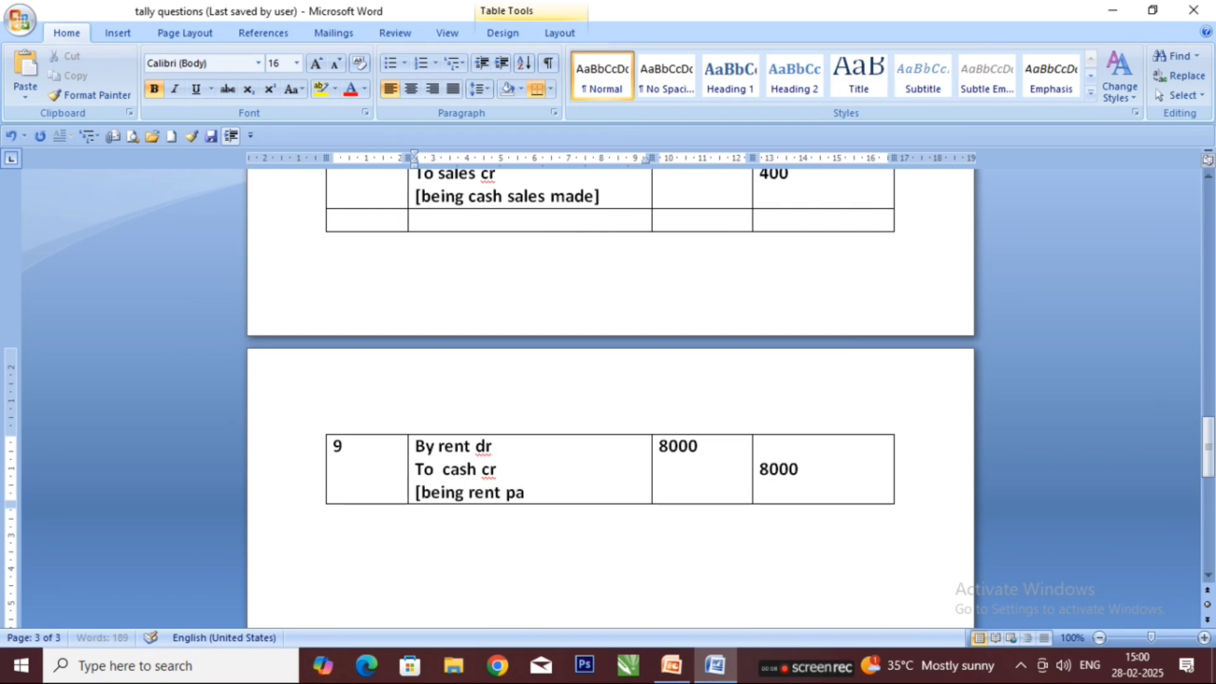
{"action": "type", "text": "id]"}
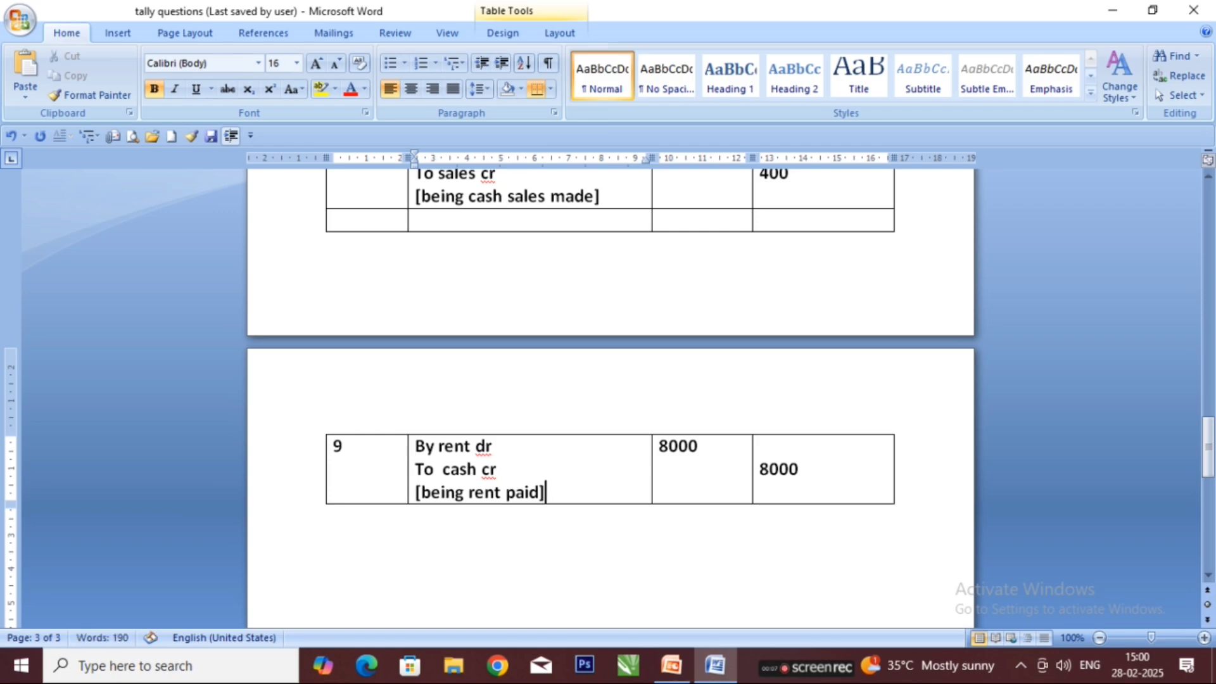
Add two blank lines below the narration in journal row 9's particulars, leaving no stray text on them.
{"action": "key", "text": "Return"}
{"action": "key", "text": "Return"}
{"action": "type", "text": "FJYTY"}
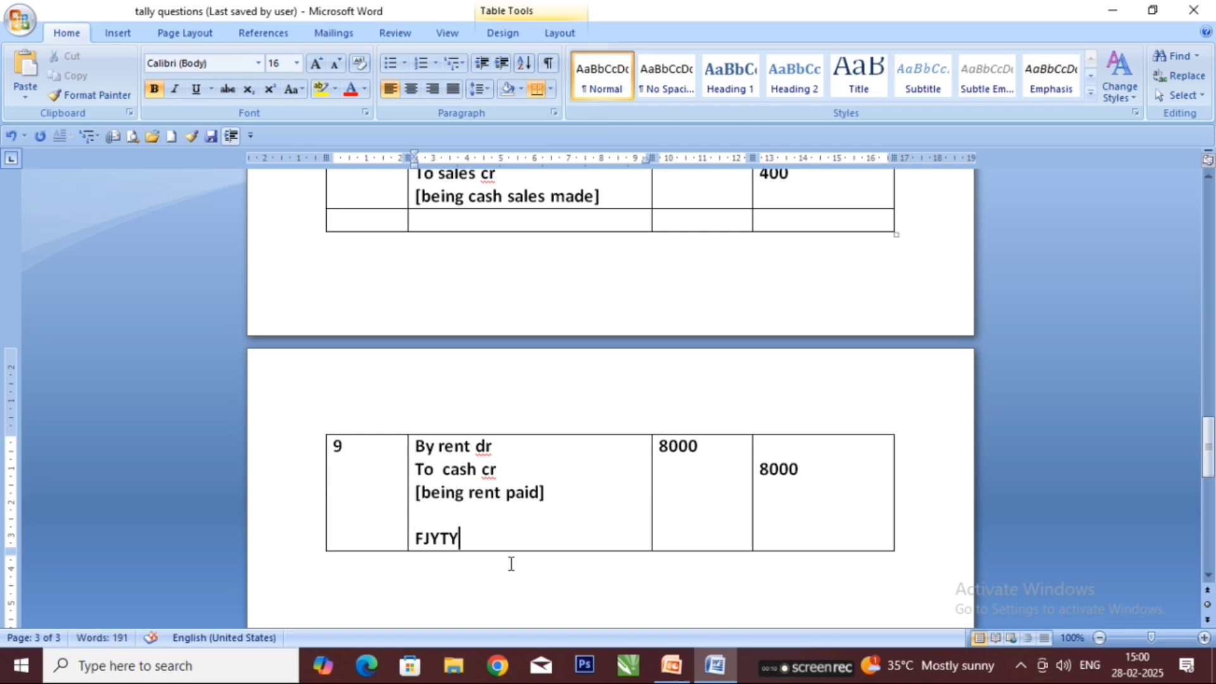
{"action": "left_click_drag", "start_coordinate": [452, 533], "coordinate": [417, 531]}
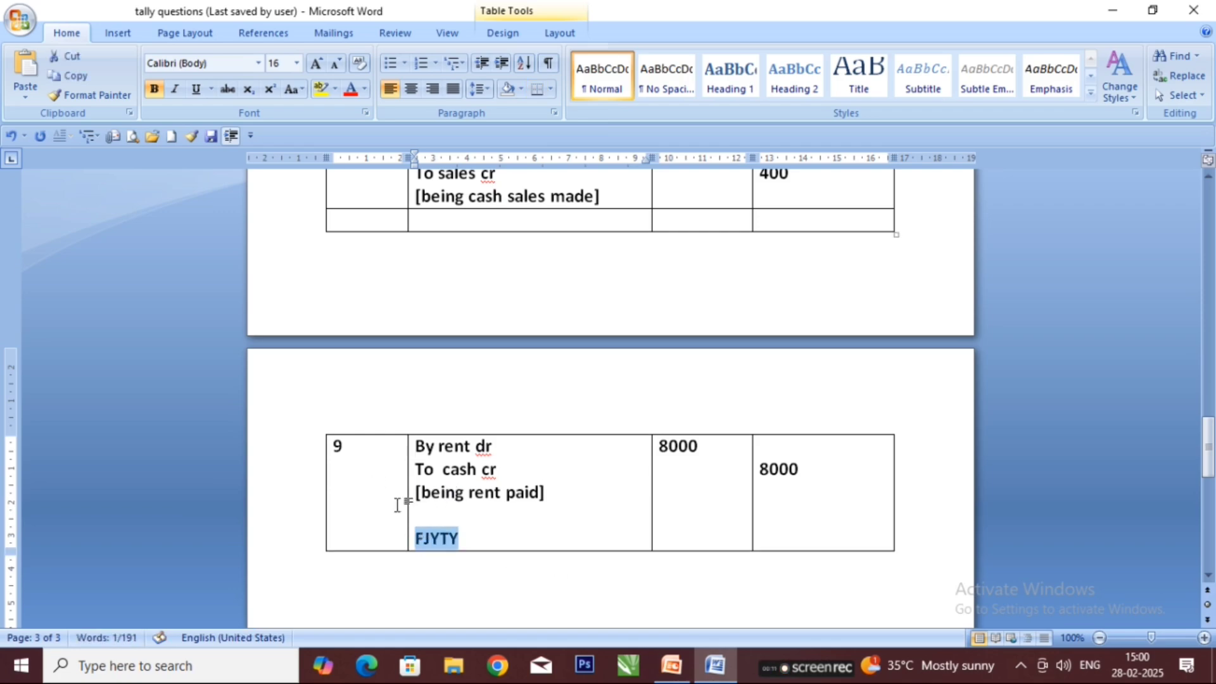
{"action": "key", "text": "BackSpace"}
Add a new row to the journal table below row 9 and number it 10.
{"action": "left_click", "coordinate": [782, 543]}
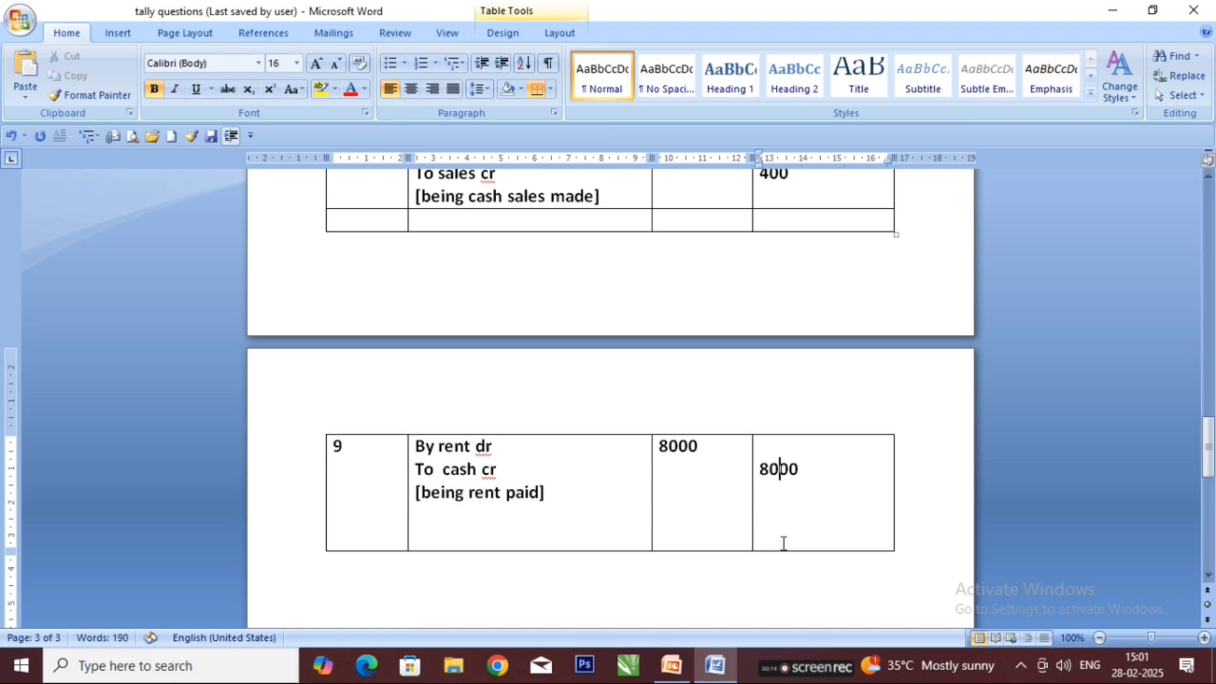
{"action": "left_click", "coordinate": [787, 529]}
{"action": "key", "text": "Return"}
{"action": "key", "text": "Return"}
{"action": "key", "text": "Return"}
{"action": "key", "text": "Tab"}
{"action": "type", "text": "10"}
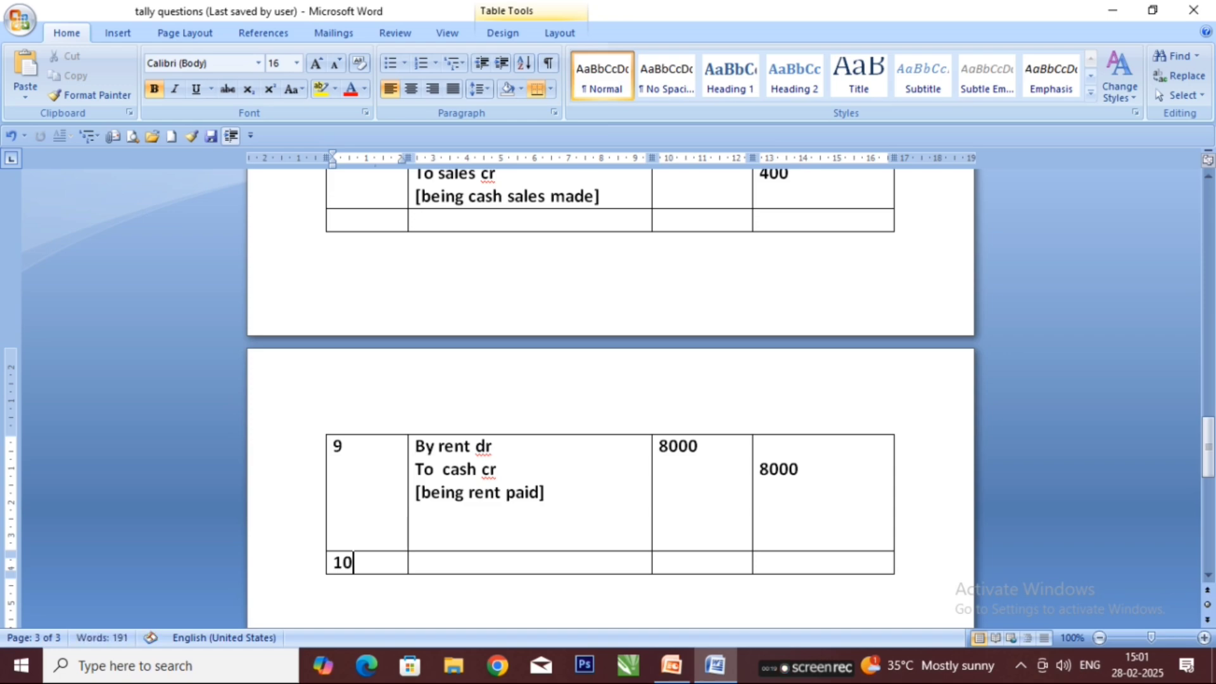
Enter the entry skeleton "By dr" and "To cr" on two lines in journal row 10's particulars.
{"action": "left_click", "coordinate": [515, 567]}
{"action": "type", "text": "by dr"}
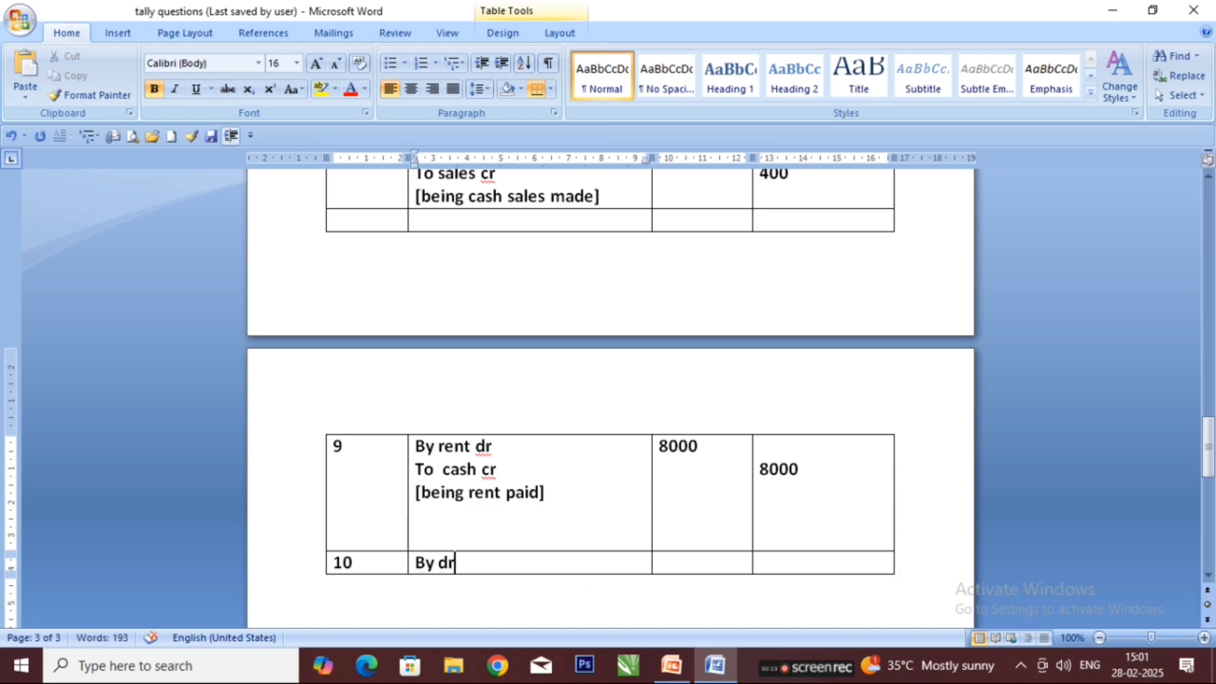
{"action": "key", "text": "Return"}
{"action": "type", "text": "to cr"}
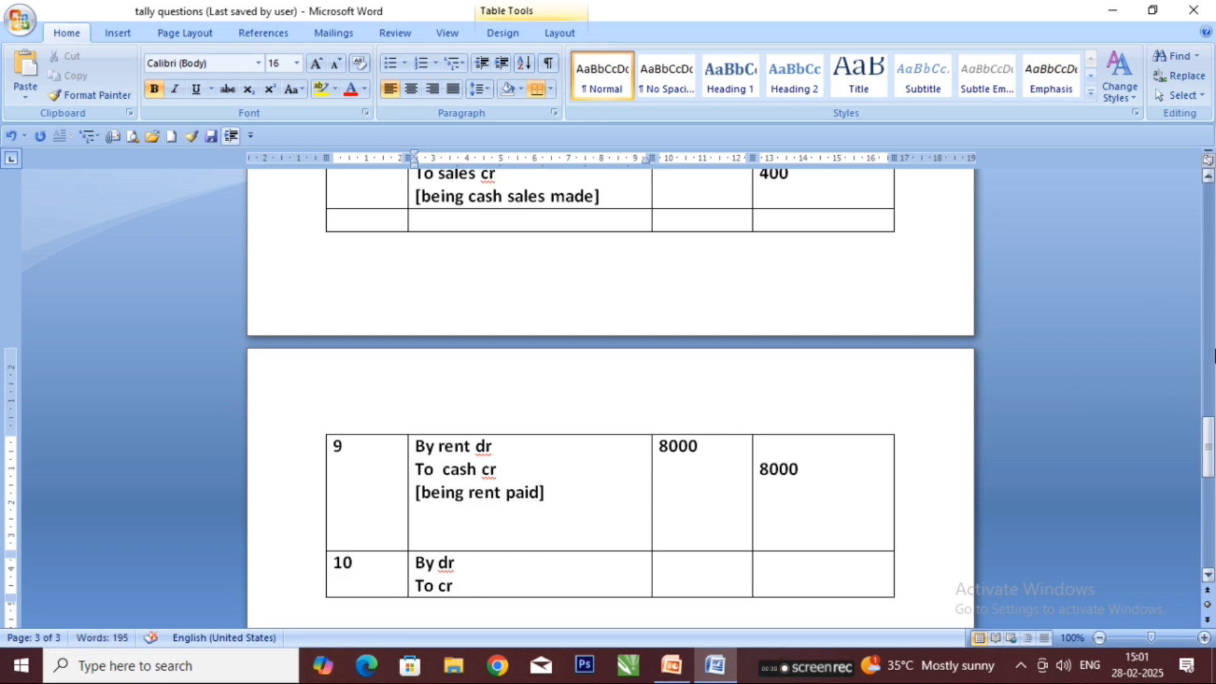
Check item 10 in the transaction list on the first page for the account and amount to record.
{"action": "left_click_drag", "start_coordinate": [1210, 445], "coordinate": [1205, 213]}
{"action": "left_click_drag", "start_coordinate": [657, 538], "coordinate": [426, 545]}
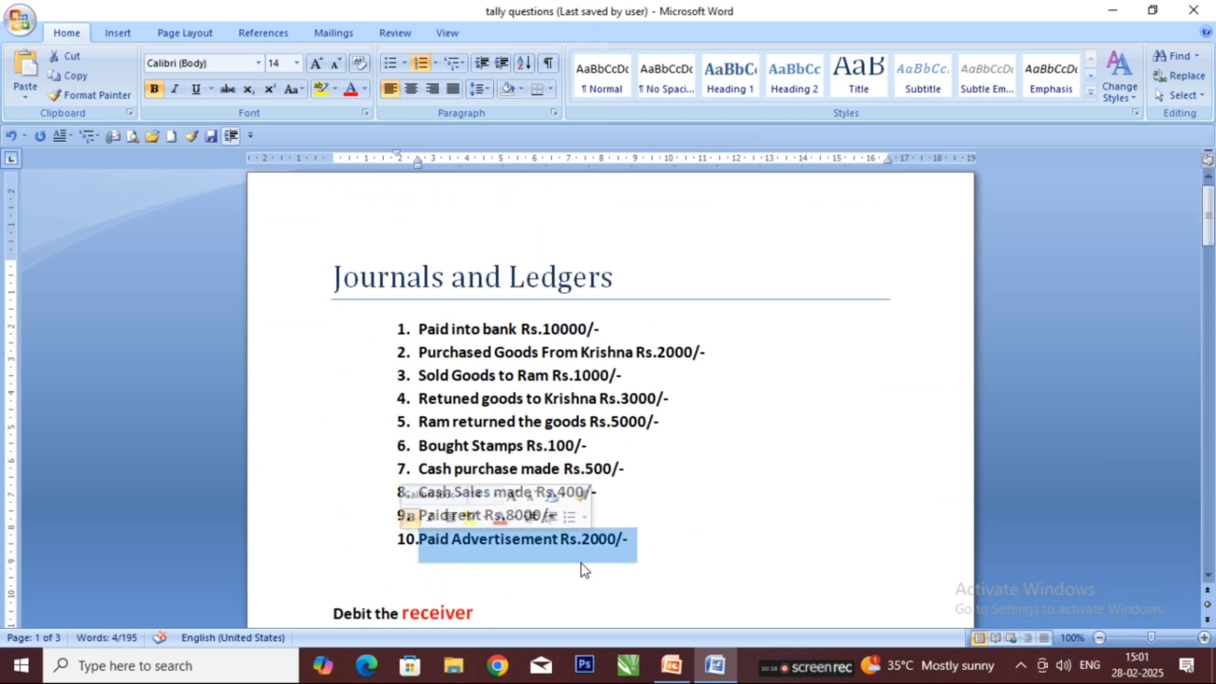
{"action": "left_click_drag", "start_coordinate": [637, 539], "coordinate": [448, 550]}
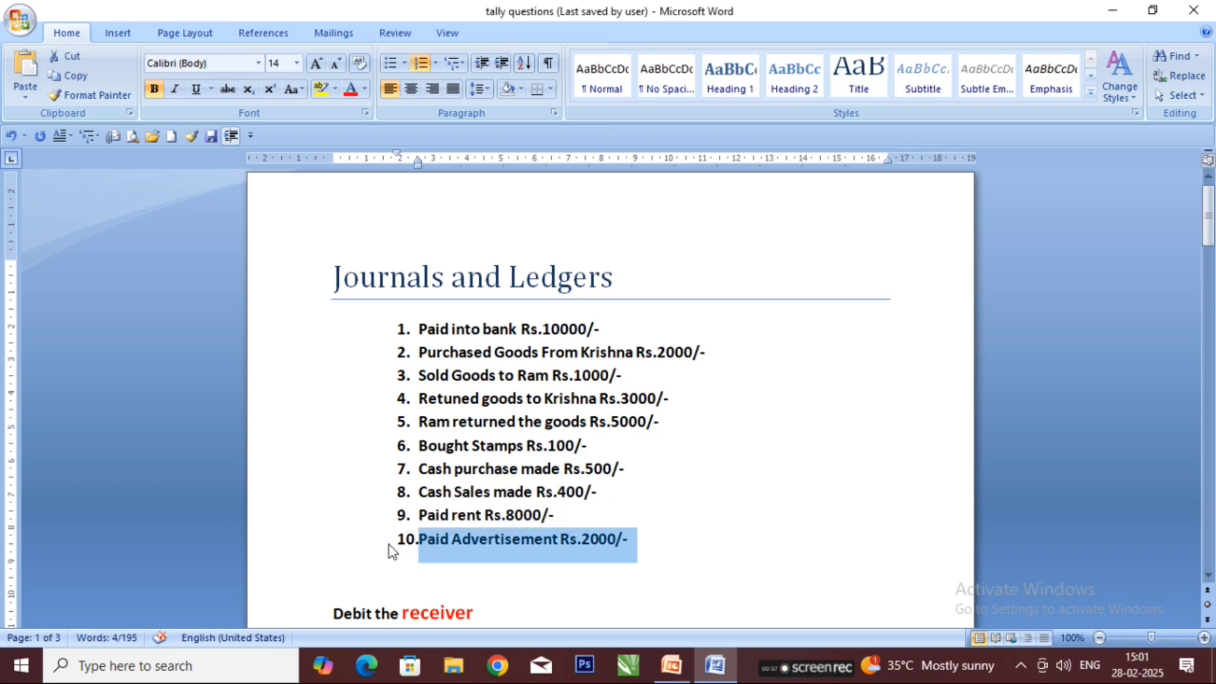
{"action": "left_click", "coordinate": [503, 561]}
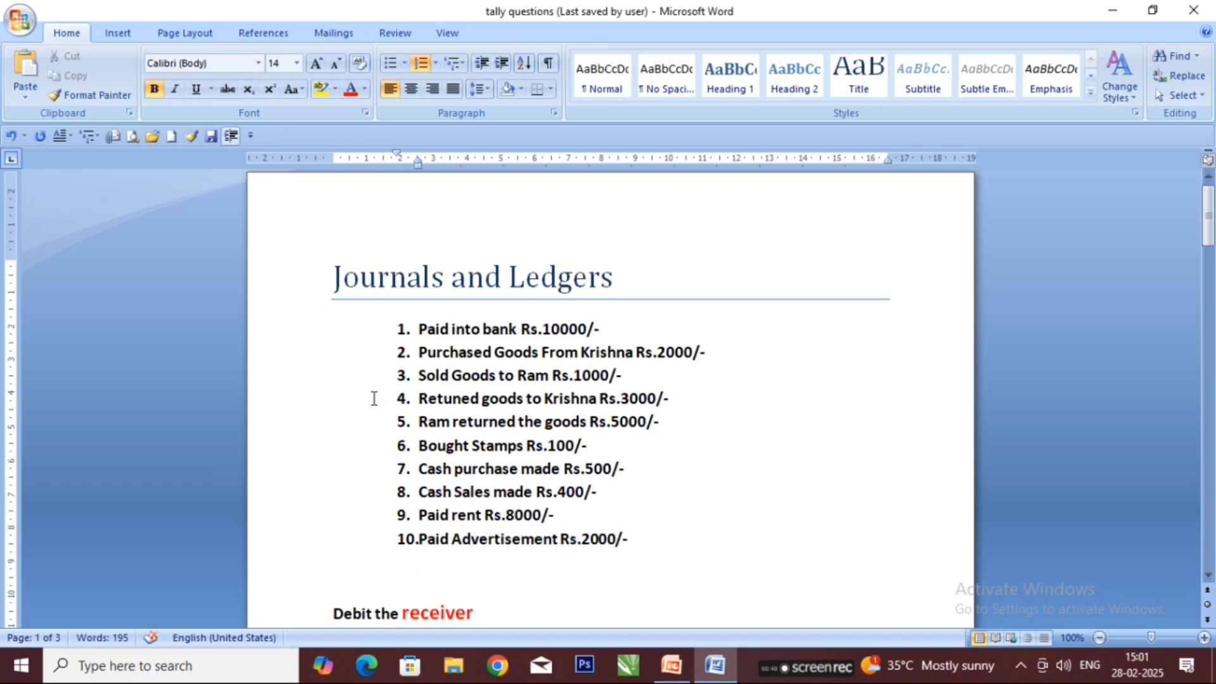
Examine the "Journals and Ledgers" title above the transaction list, covering the terms "Journals" and "Ledgers" separately.
{"action": "left_click_drag", "start_coordinate": [332, 277], "coordinate": [793, 292]}
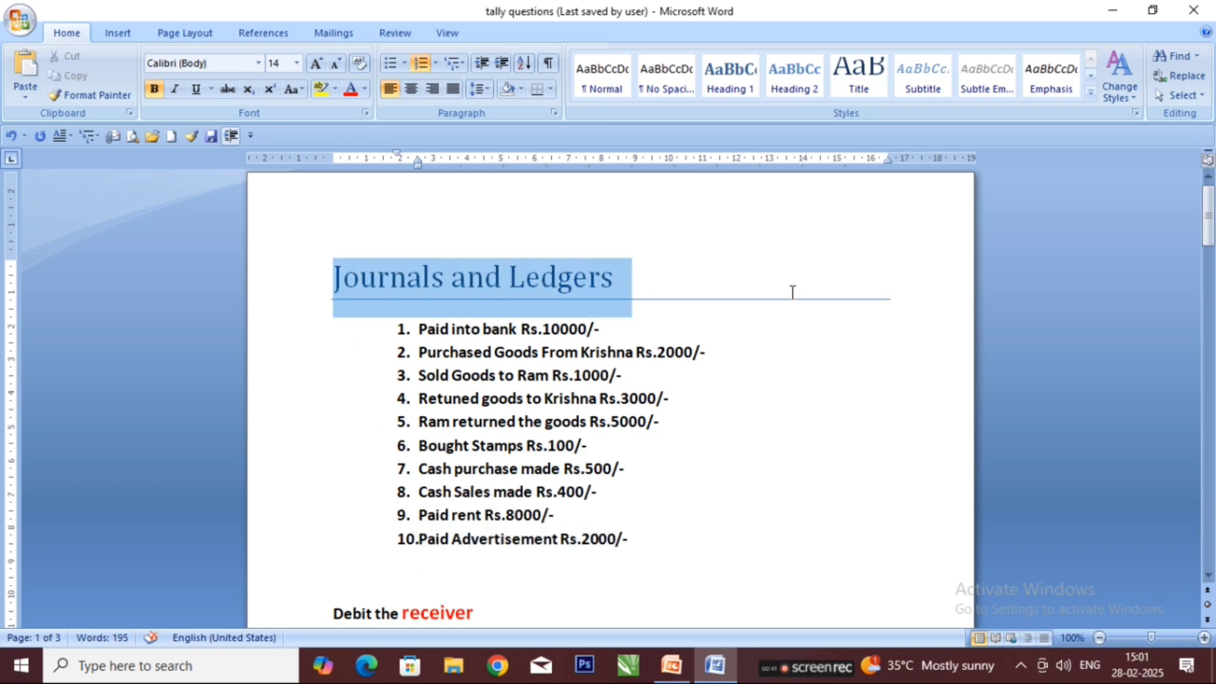
{"action": "left_click", "coordinate": [424, 277]}
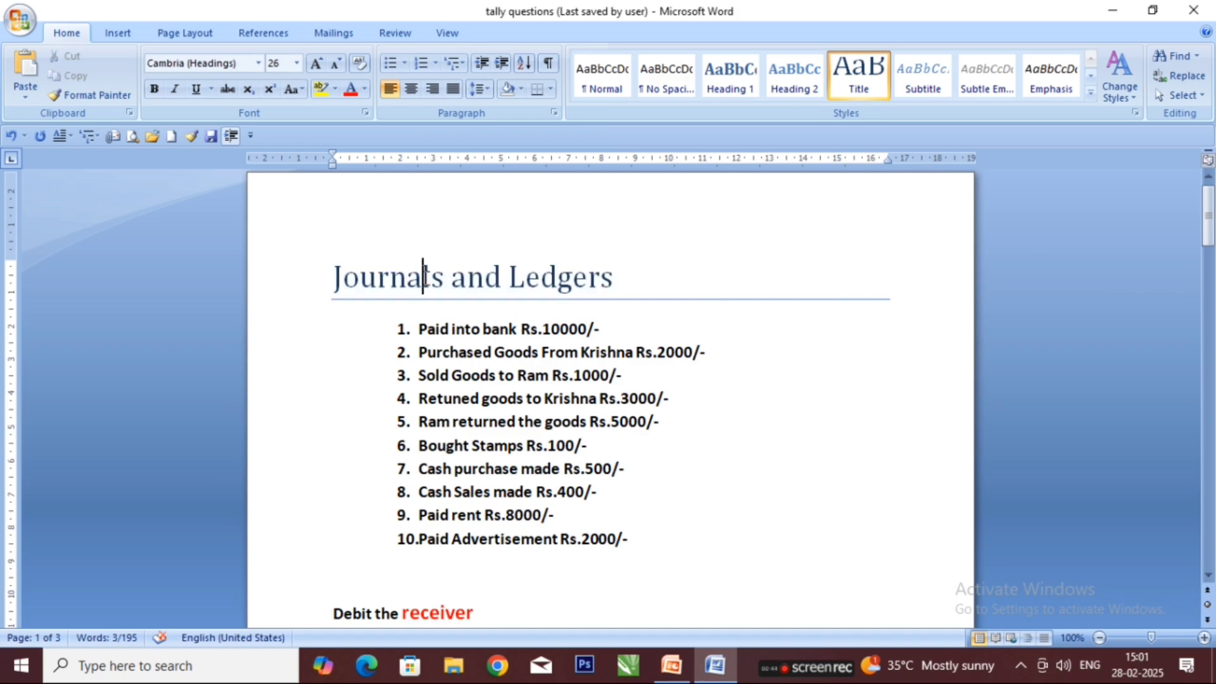
{"action": "left_click_drag", "start_coordinate": [439, 274], "coordinate": [331, 277]}
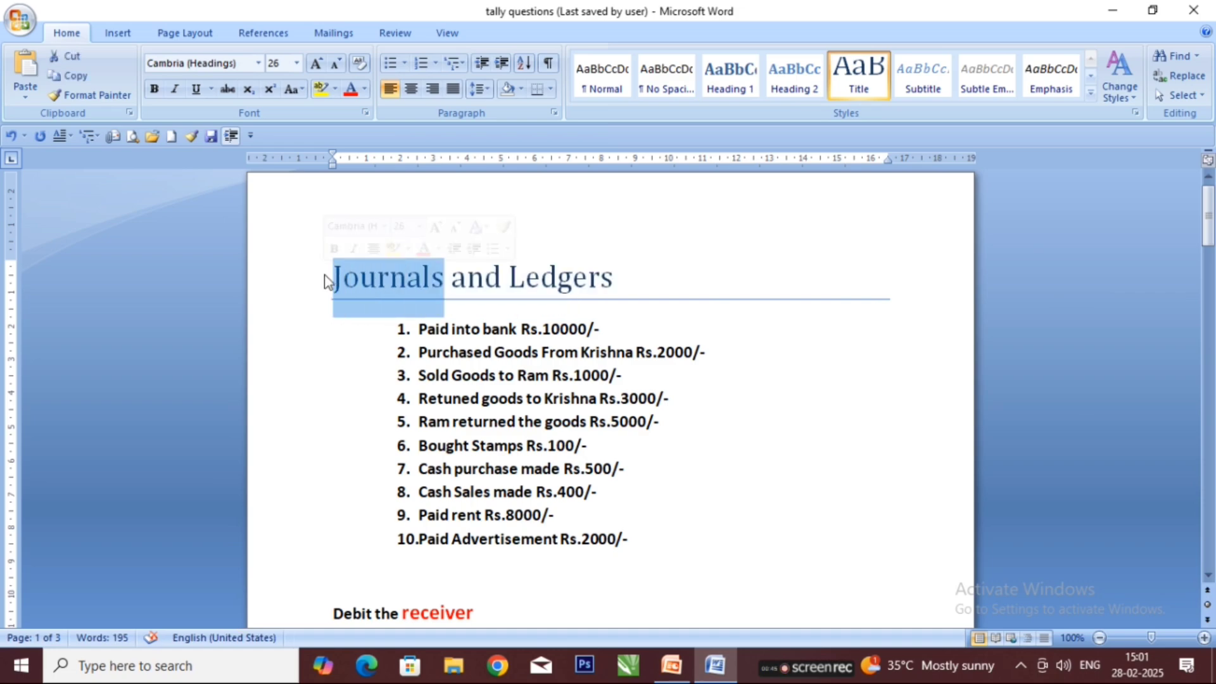
{"action": "left_click_drag", "start_coordinate": [514, 277], "coordinate": [631, 286]}
{"action": "left_click", "coordinate": [367, 277]}
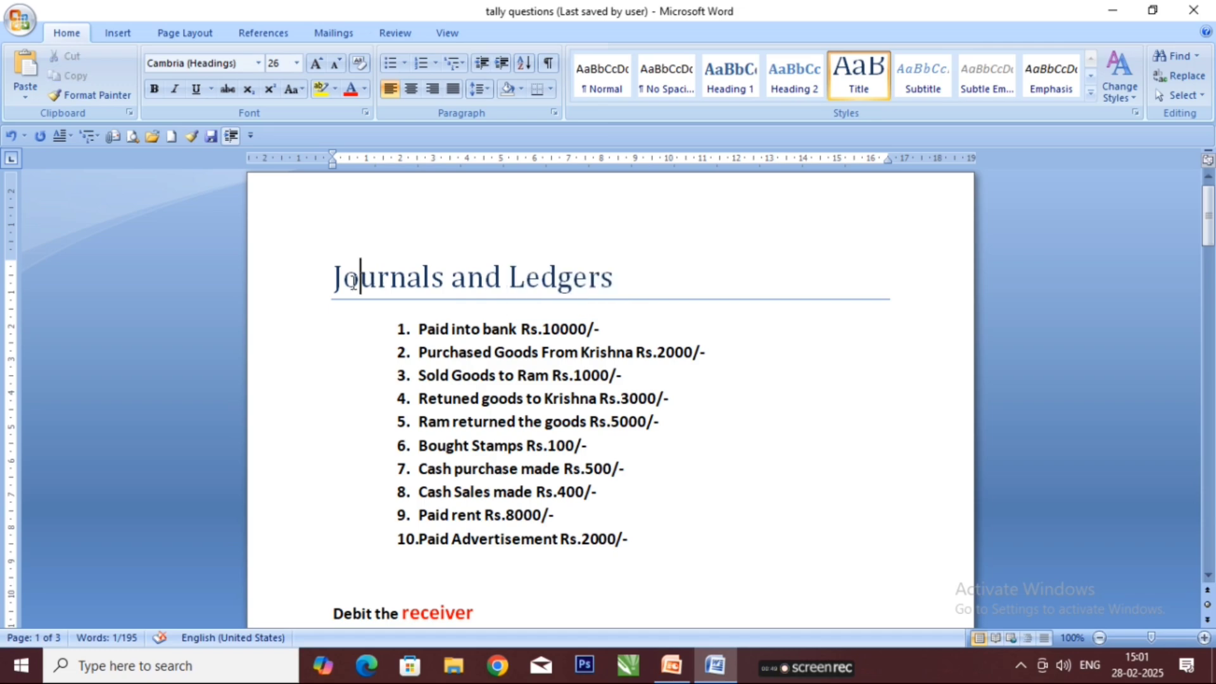
{"action": "scroll", "coordinate": [380, 354], "scroll_direction": "down", "scroll_amount": 1}
{"action": "scroll", "coordinate": [413, 358], "scroll_direction": "up", "scroll_amount": 1}
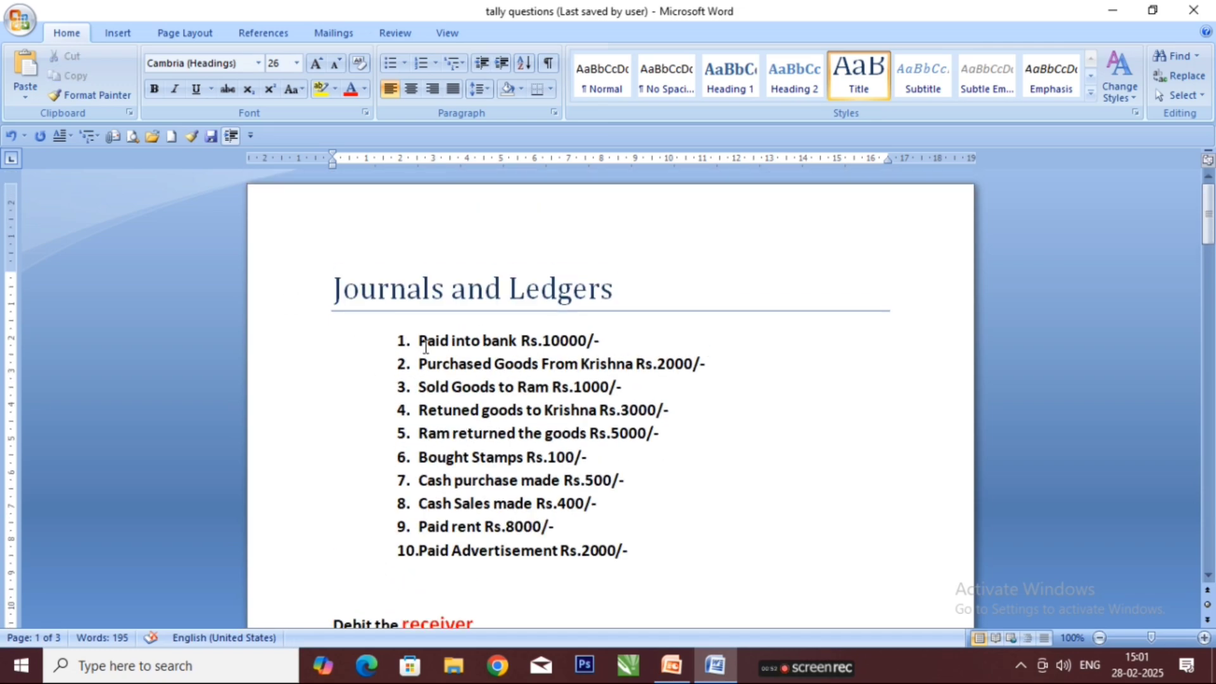
{"action": "left_click_drag", "start_coordinate": [1208, 228], "coordinate": [1176, 203]}
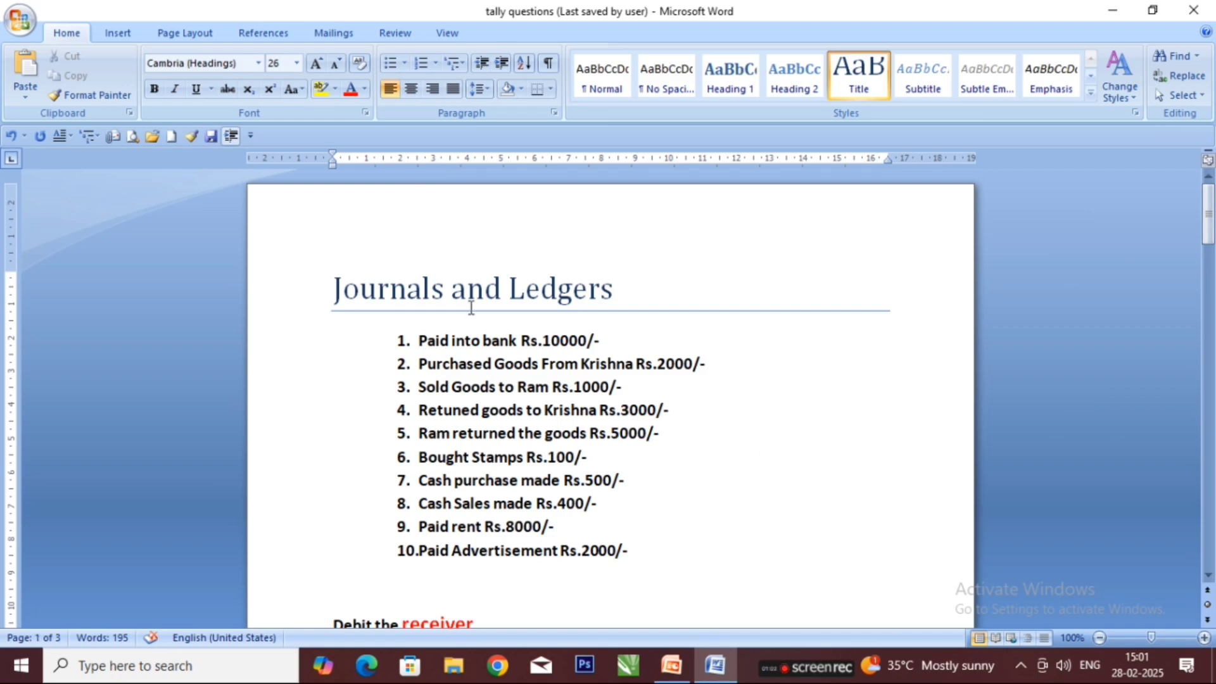